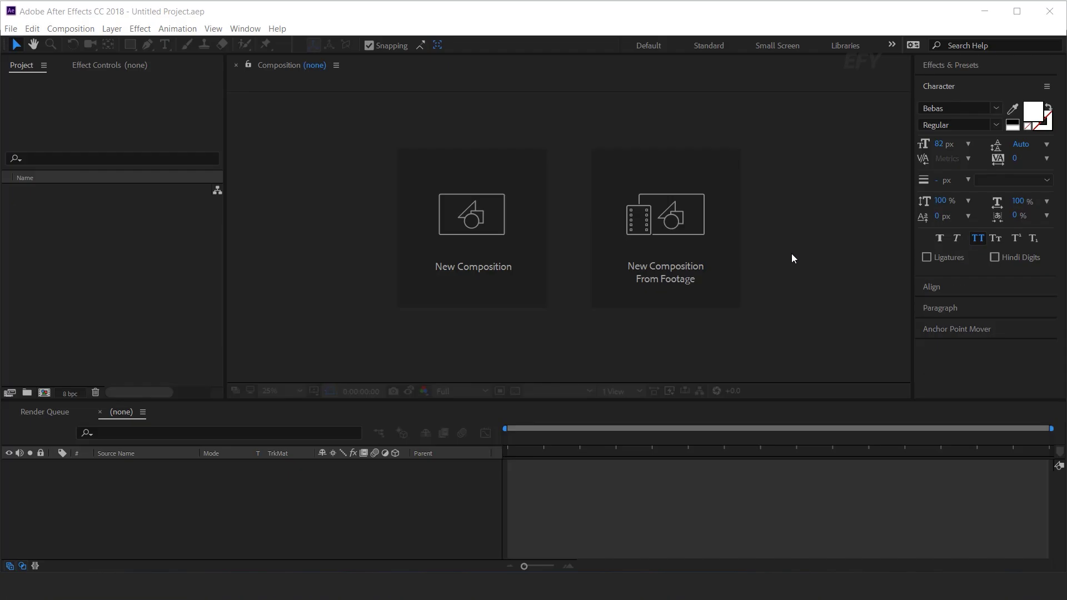
# Create a new 1080 x 1920 px composition named "main comp"
pyautogui.click(509, 236)
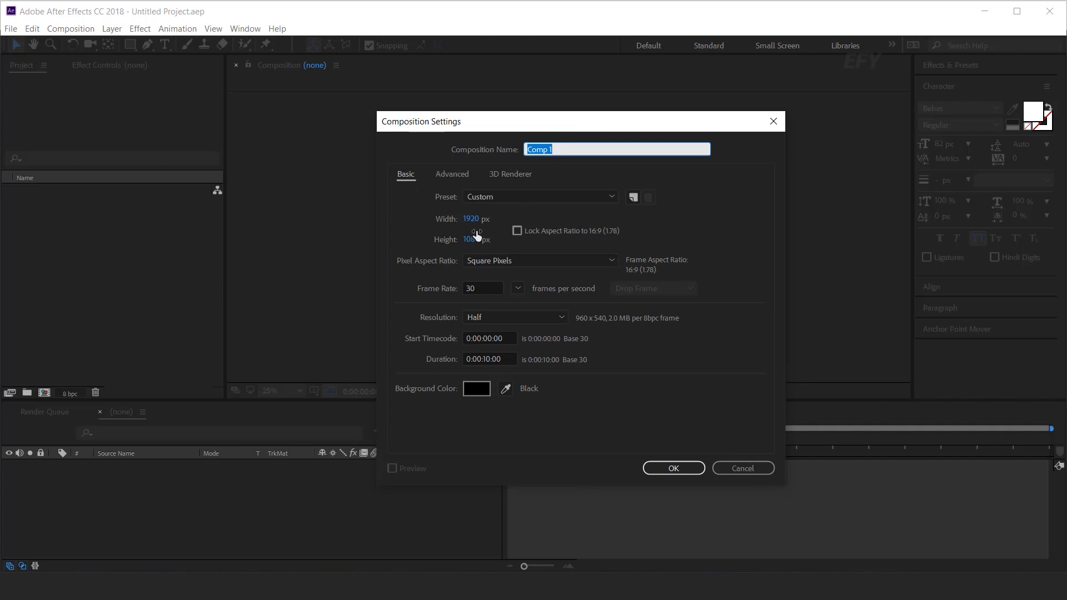
pyautogui.click(471, 218)
pyautogui.write('108')
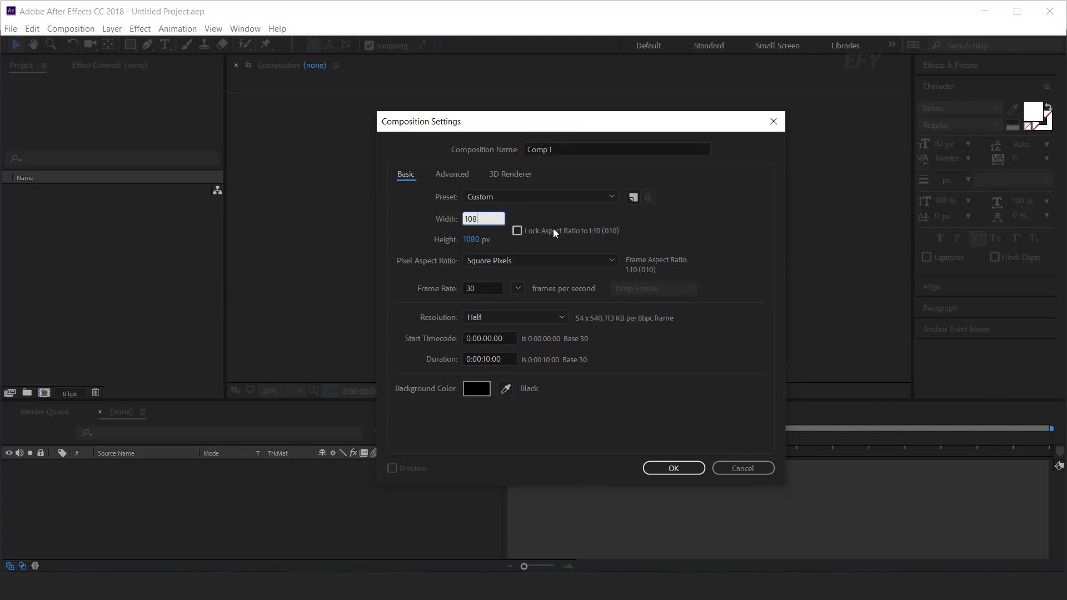
pyautogui.write('0')
pyautogui.press('Tab')
pyautogui.write('1920')
pyautogui.press('Tab')
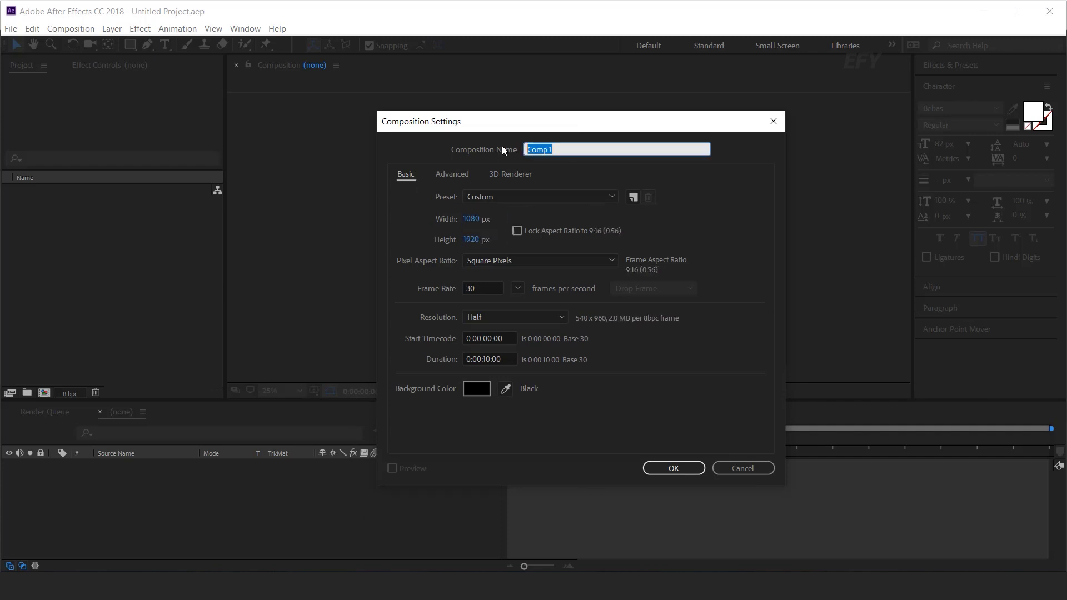
pyautogui.write('main comp')
pyautogui.press('Return')
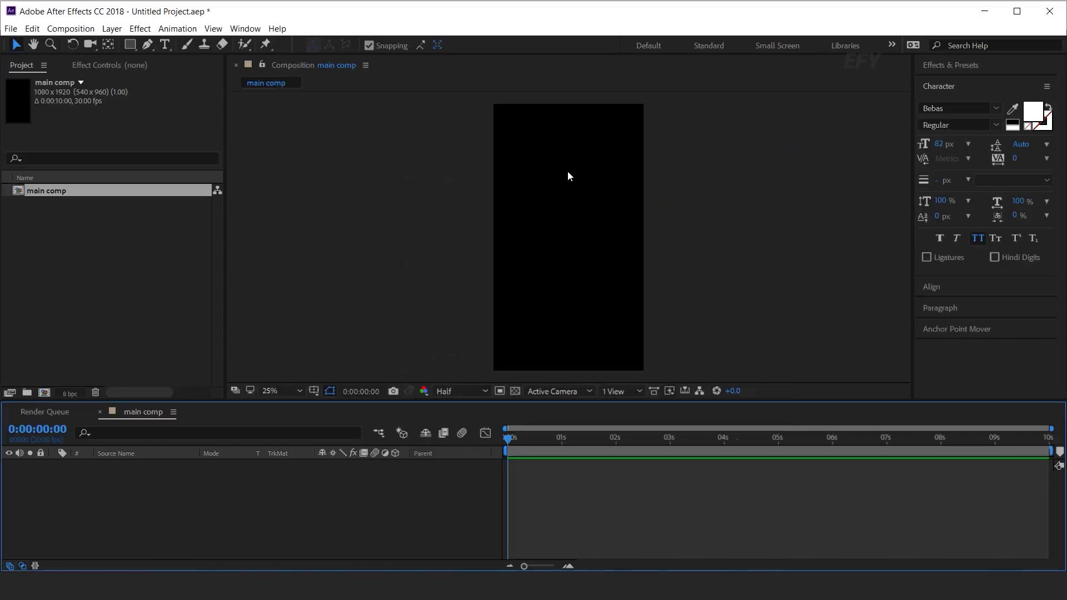
# Add a white solid at composition size and apply the Gradient Ramp effect to it
pyautogui.hotkey('ctrl', 'y')
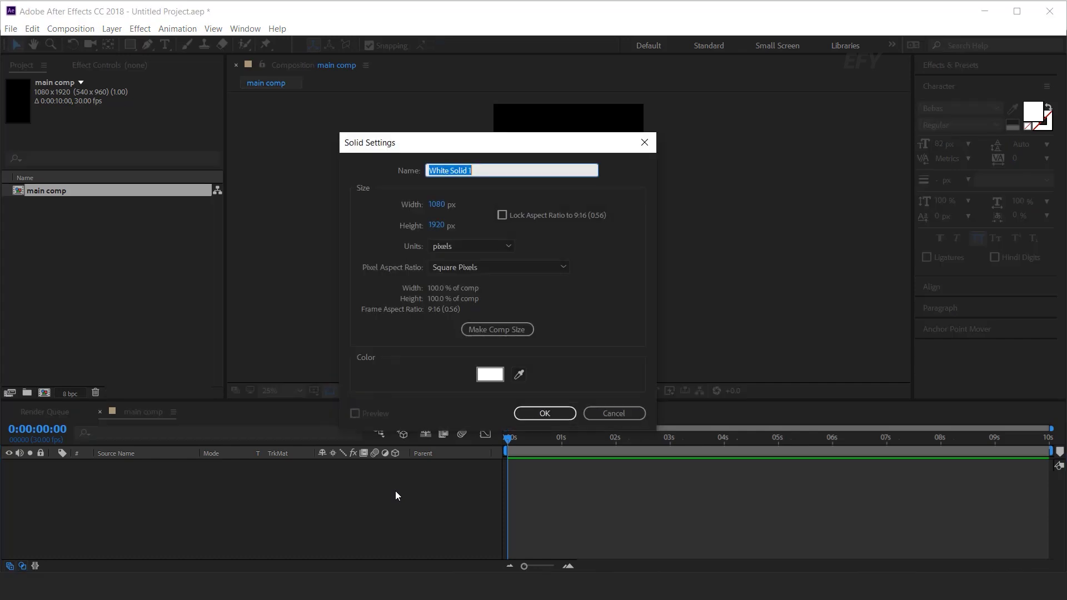
pyautogui.click(548, 411)
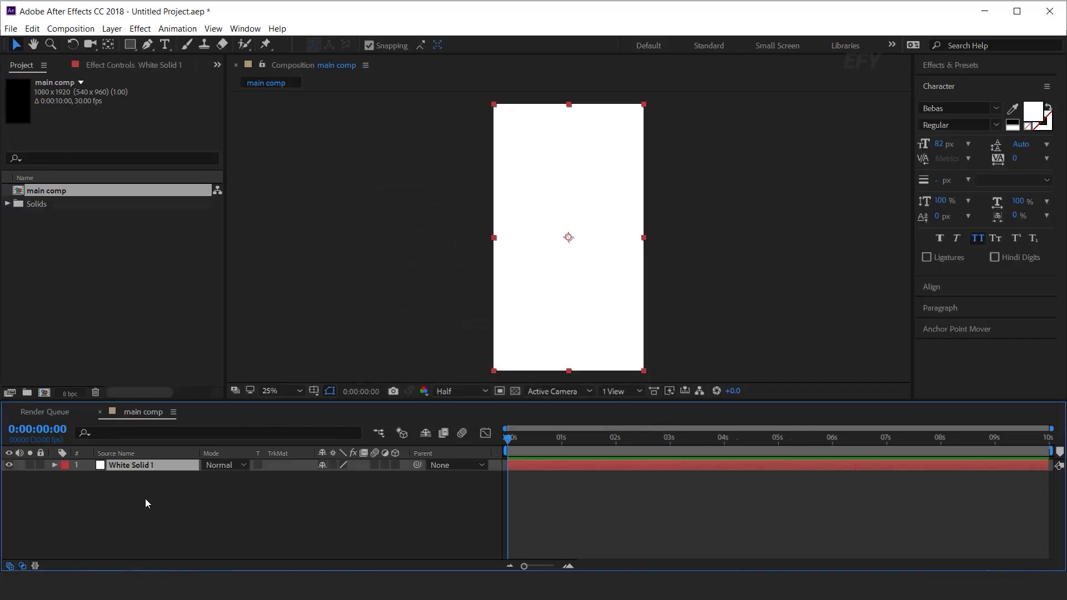
pyautogui.hotkey('ctrl', 'space')
pyautogui.write('gra')
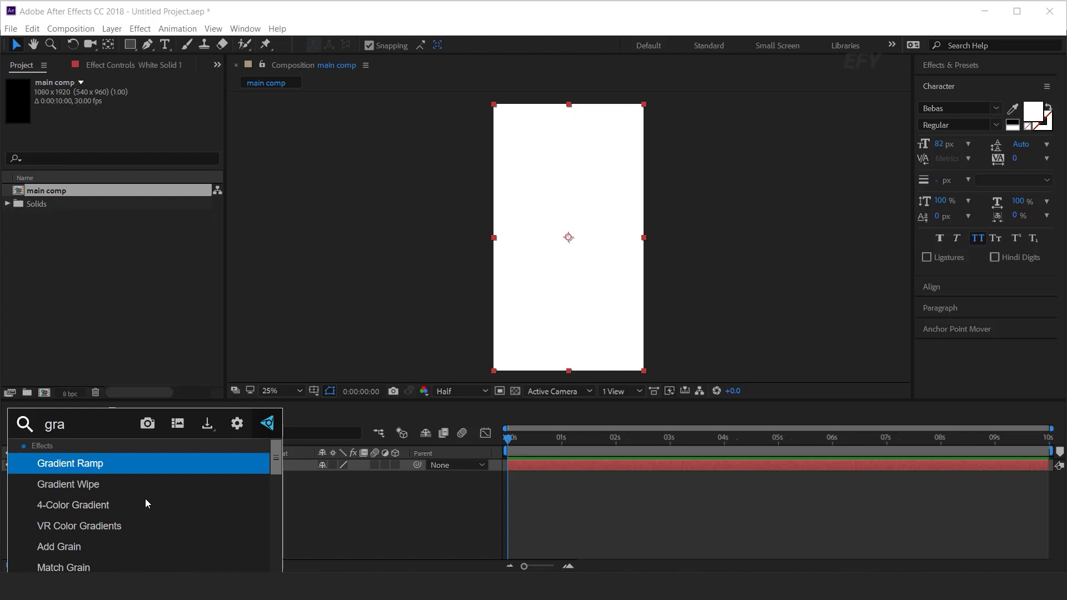
pyautogui.press('Return')
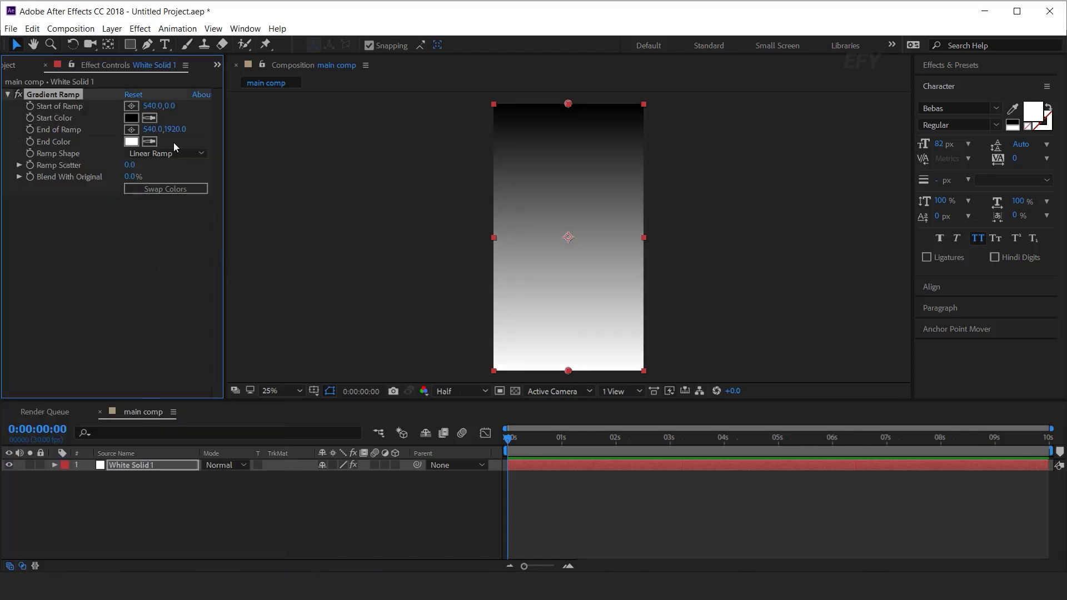
# Set the solid's Gradient Ramp start color to 33335F and its end color to black
pyautogui.click(132, 118)
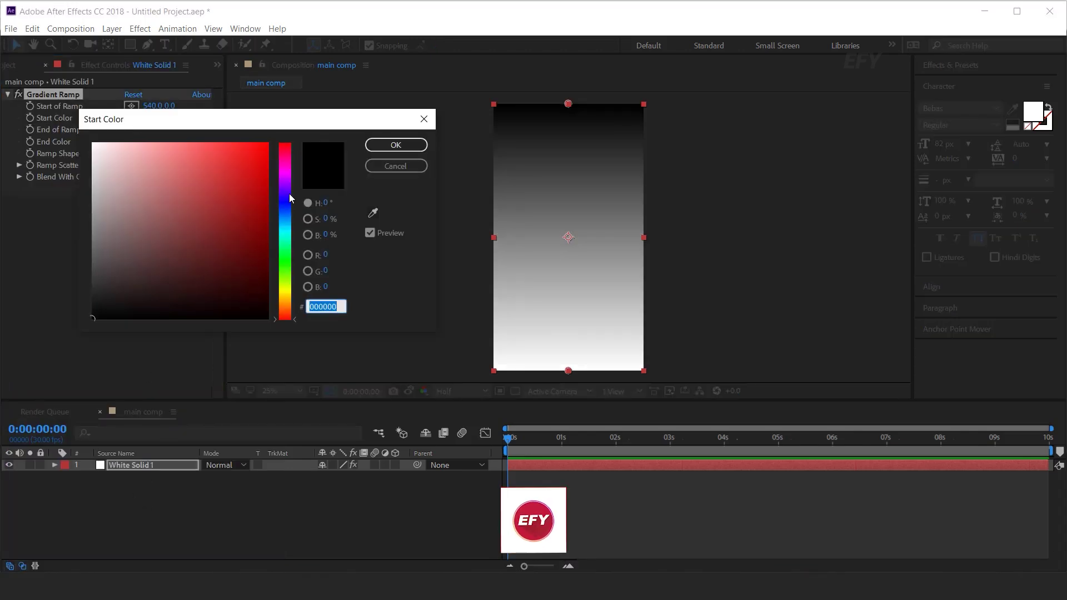
pyautogui.write('33335F')
pyautogui.click(404, 149)
pyautogui.click(132, 142)
pyautogui.moveTo(202, 282); pyautogui.dragTo(270, 321)
pyautogui.click(400, 149)
# Move the solid's ramp points outside the frame, with the start at about 548, -784 and the end at about 564, 2688
pyautogui.scroll(-1, 591, 199)
pyautogui.moveTo(570, 305); pyautogui.dragTo(571, 346)
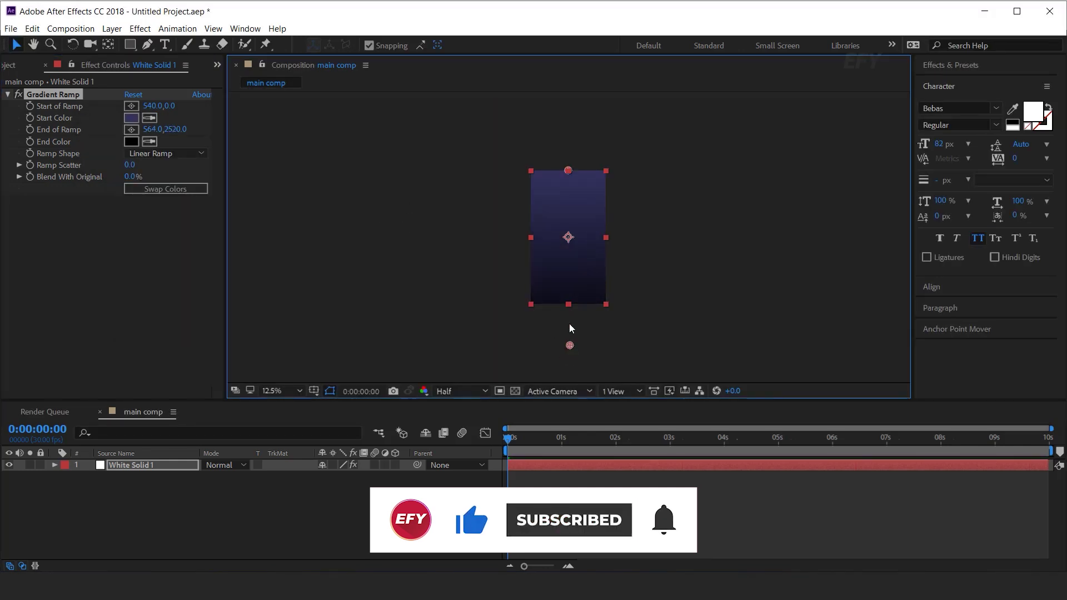
pyautogui.moveTo(570, 168); pyautogui.dragTo(572, 103)
pyautogui.click(66, 95)
pyautogui.moveTo(568, 171); pyautogui.dragTo(569, 116)
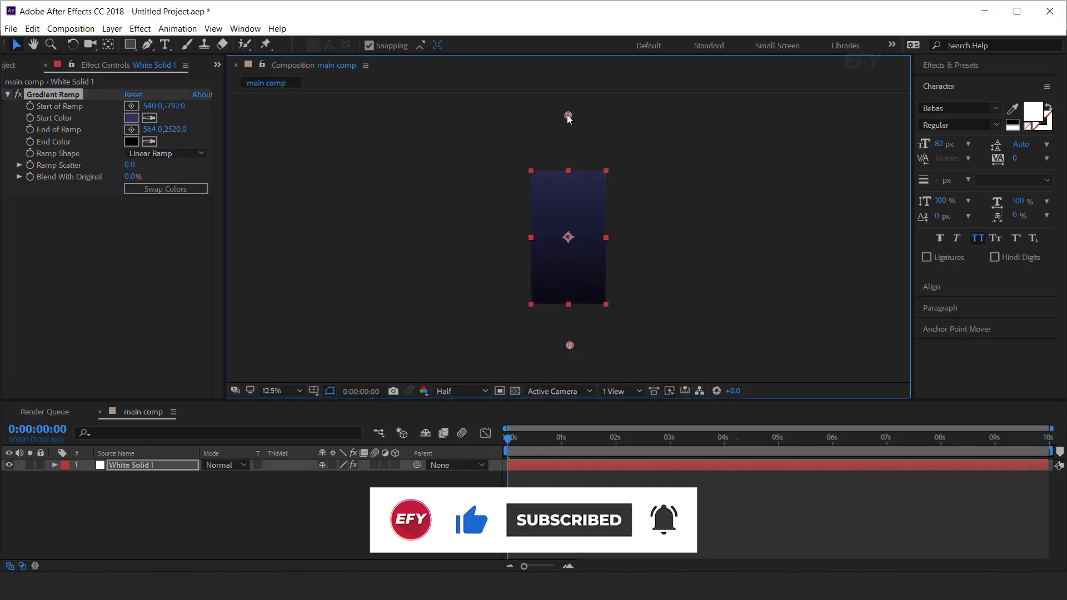
pyautogui.moveTo(570, 346); pyautogui.dragTo(570, 358)
pyautogui.click(736, 232)
pyautogui.press('.')
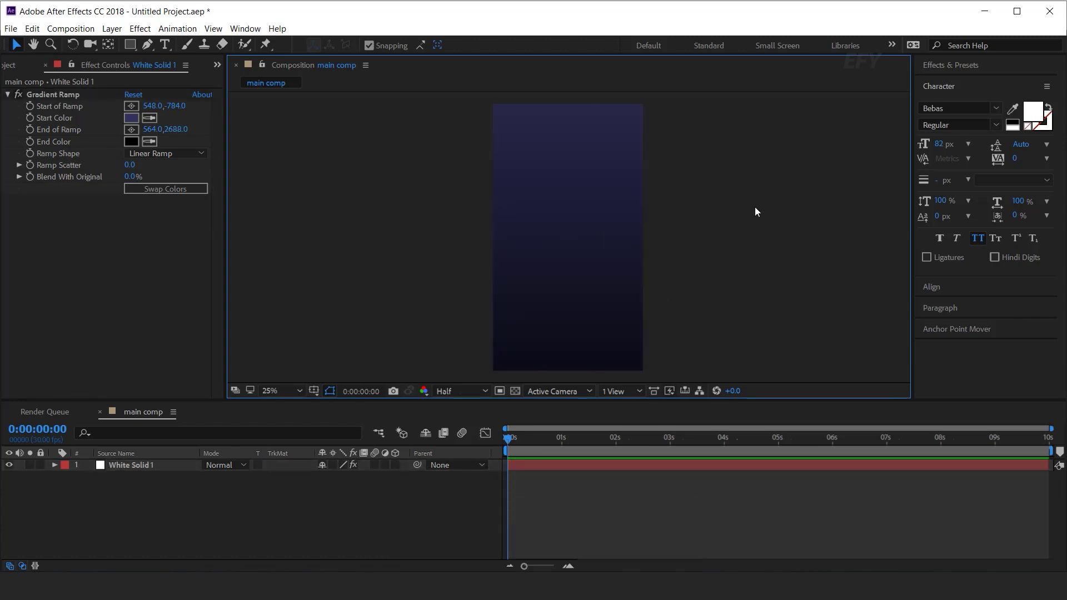
# Draw a closed four-point Pen shape across the middle of the frame with a flat upper edge and a slanted lower edge
pyautogui.click(147, 44)
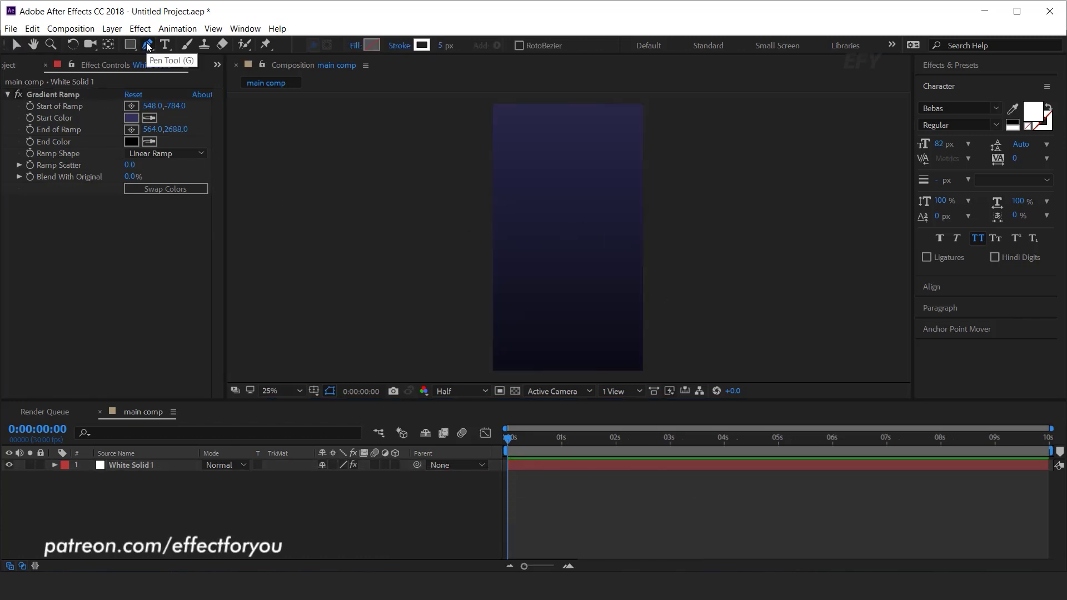
pyautogui.click(470, 179)
pyautogui.click(666, 179)
pyautogui.click(665, 224)
pyautogui.click(478, 276)
pyautogui.click(470, 179)
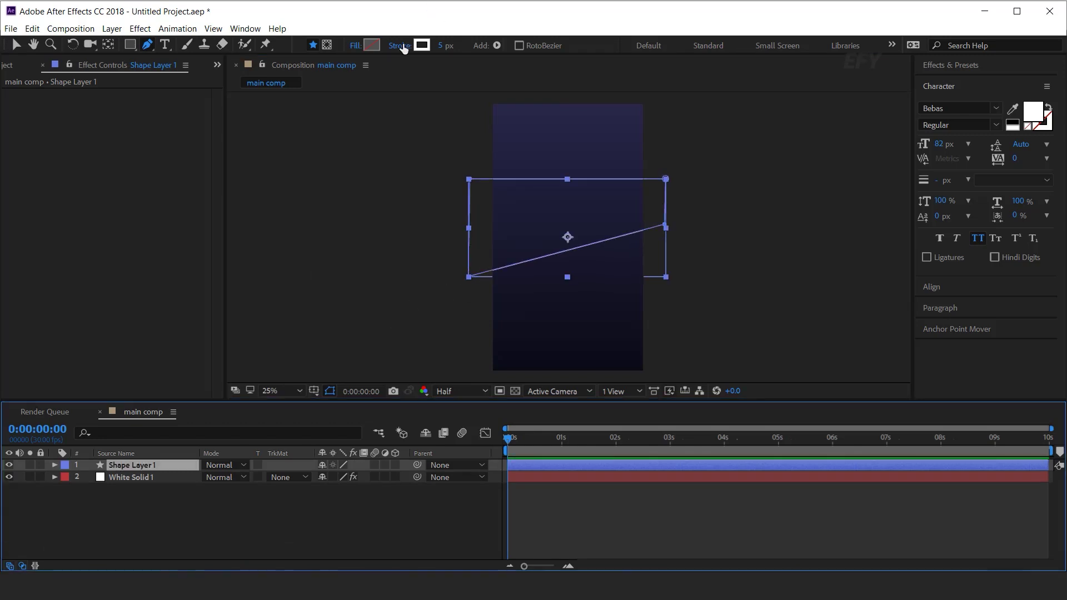
# Remove the stroke from the new shape and set its fill color to white
pyautogui.click(400, 45)
pyautogui.click(212, 175)
pyautogui.click(372, 45)
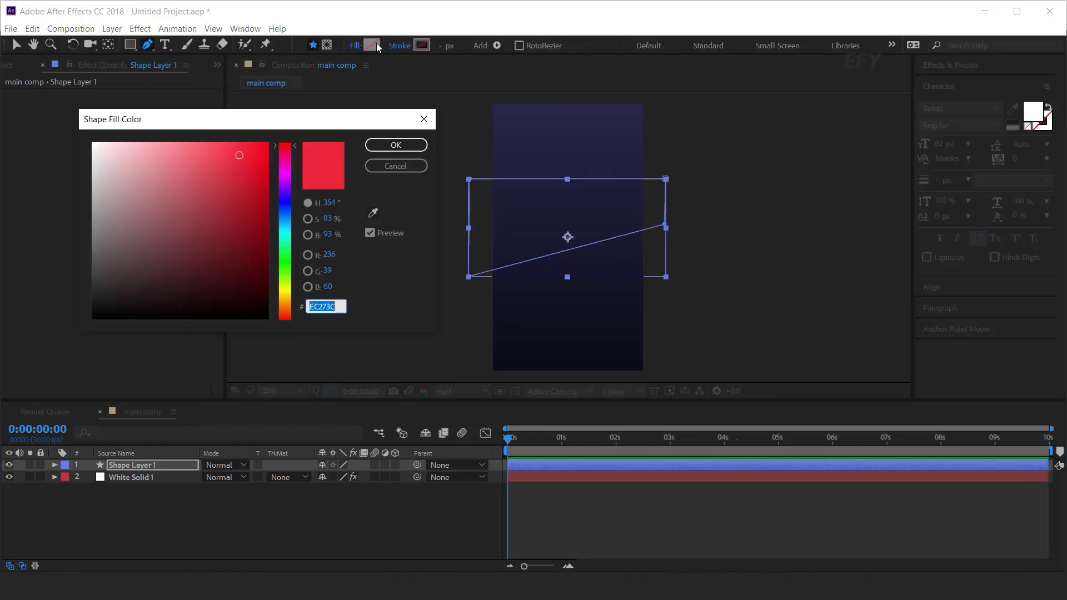
pyautogui.moveTo(152, 174); pyautogui.dragTo(60, 135)
pyautogui.click(383, 146)
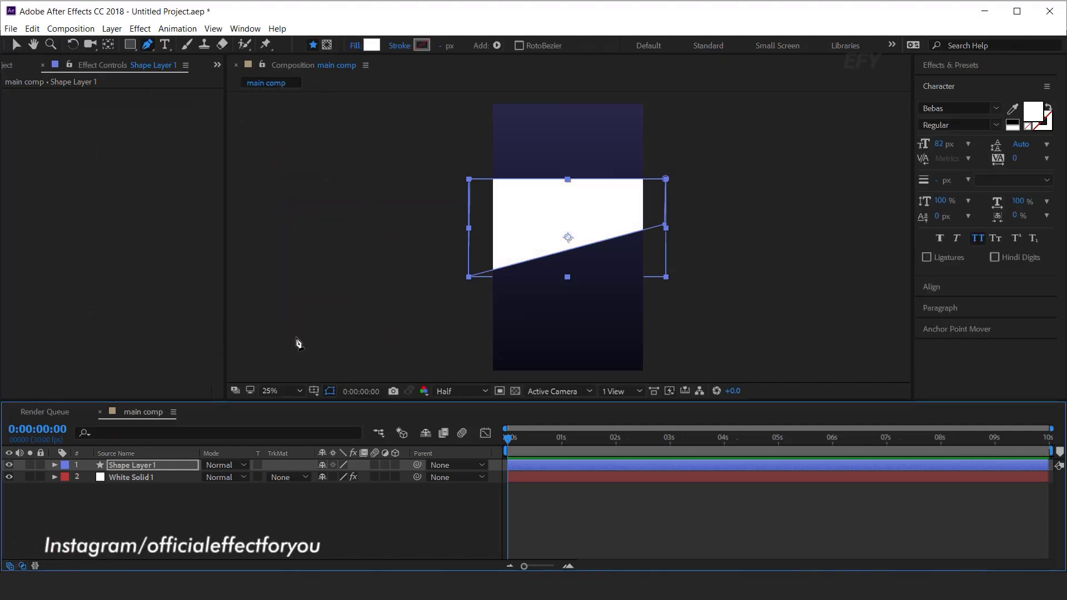
# Copy the Gradient Ramp effect from White Solid 1 onto Shape Layer 1
pyautogui.click(136, 467)
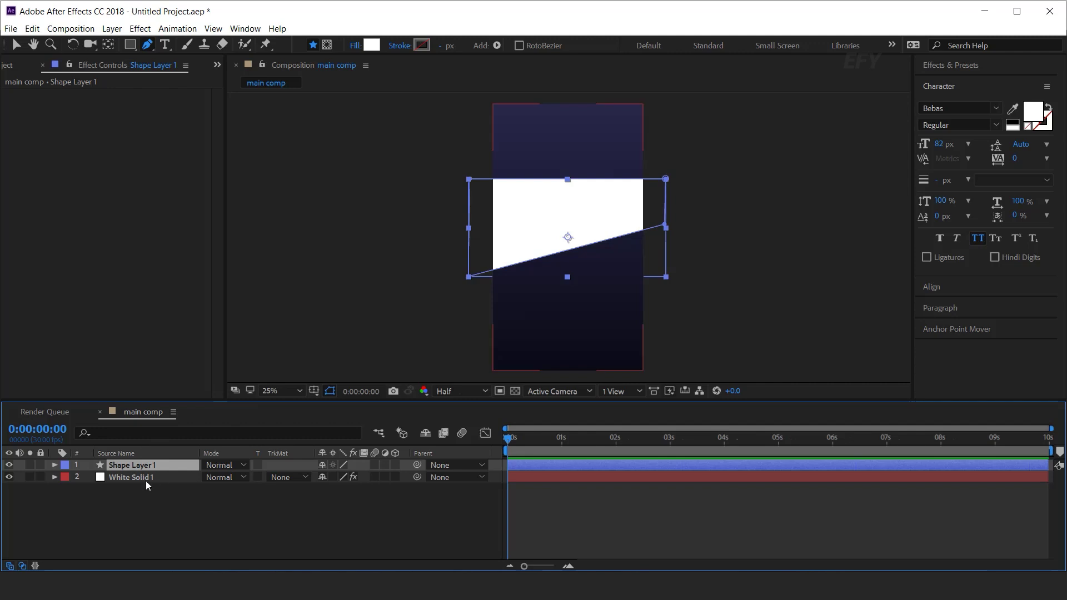
pyautogui.click(146, 479)
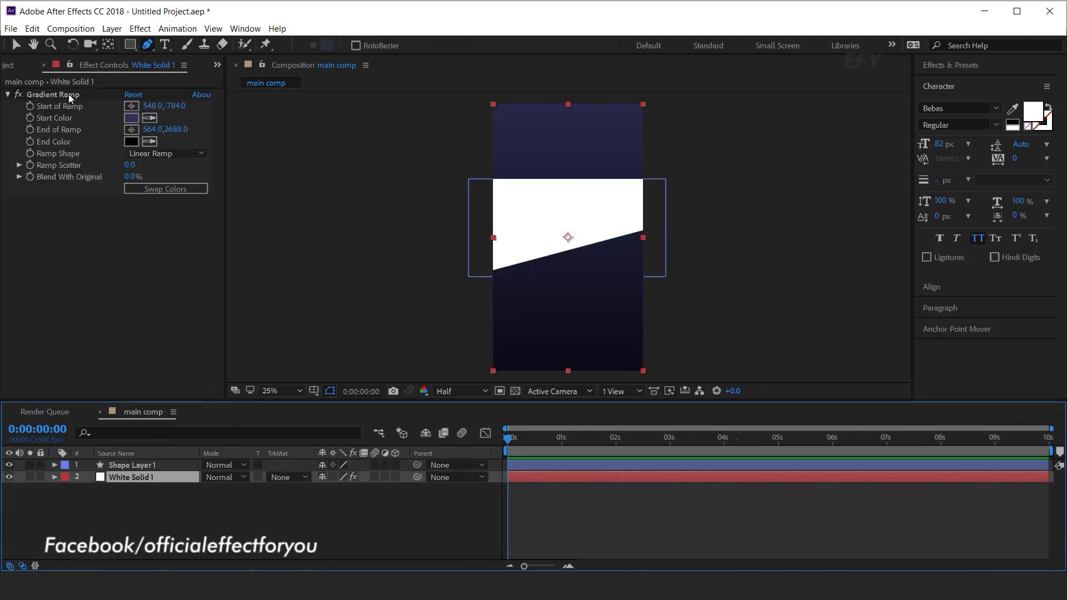
pyautogui.click(70, 96)
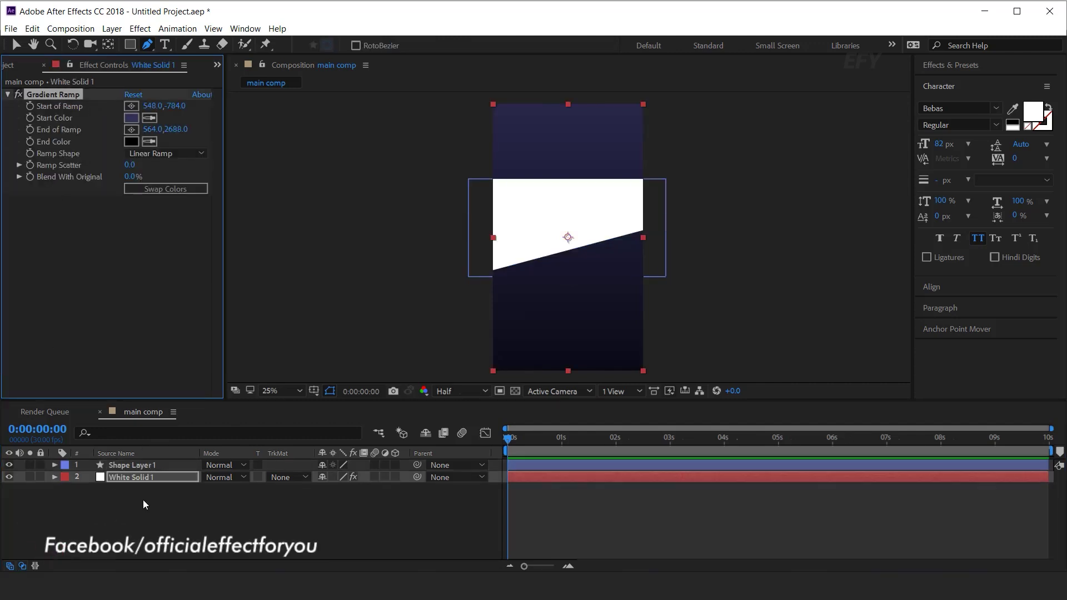
pyautogui.click(149, 465)
pyautogui.hotkey('ctrl', 'v')
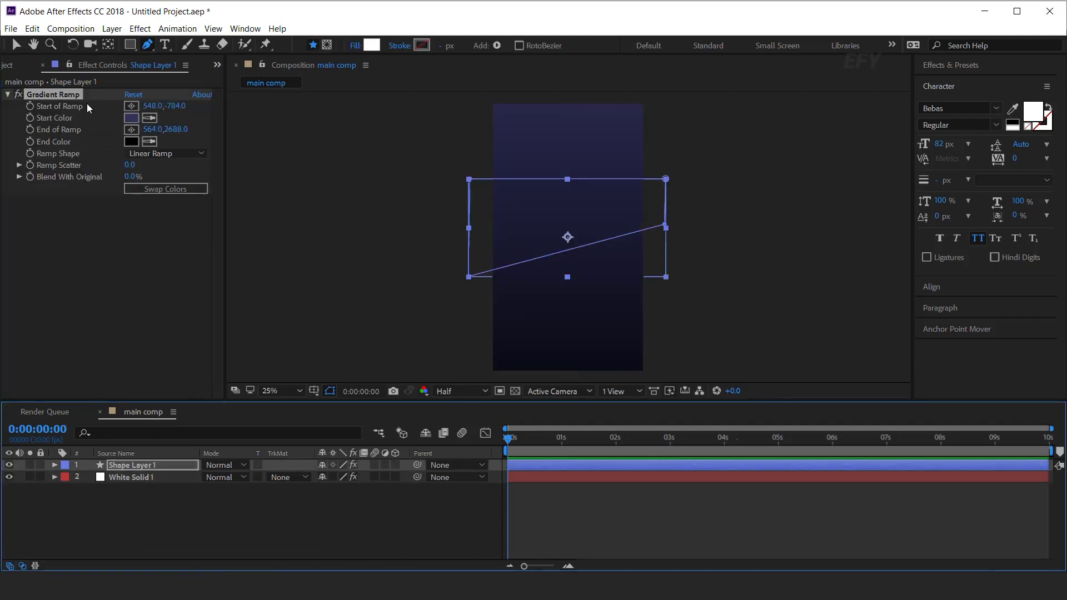
# Reposition Shape Layer 1's ramp points, with the start at about 548, 196 and the end at about 592, 1380
pyautogui.click(68, 93)
pyautogui.press(',')
pyautogui.moveTo(568, 116); pyautogui.dragTo(567, 189)
pyautogui.moveTo(571, 359); pyautogui.dragTo(560, 261)
pyautogui.scroll(1, 573, 199)
pyautogui.moveTo(563, 181); pyautogui.dragTo(566, 177)
pyautogui.moveTo(548, 328); pyautogui.dragTo(571, 334)
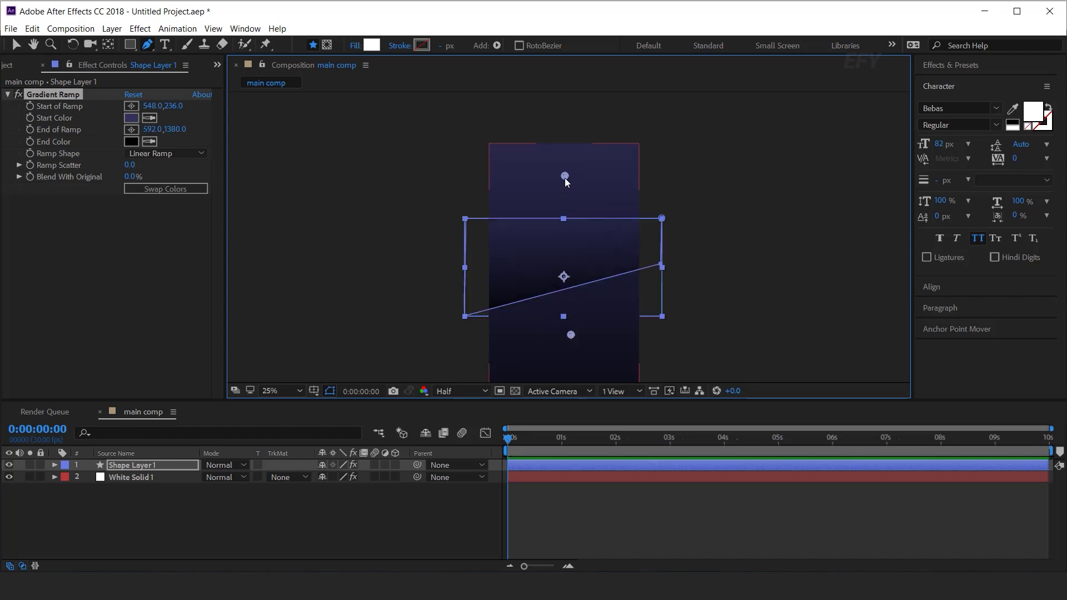
pyautogui.click(433, 523)
# Draw a second closed four-point Pen shape as a slanted band spanning the frame just below the first shape
pyautogui.press('space')
pyautogui.moveTo(736, 210); pyautogui.dragTo(728, 161)
pyautogui.press('v')
pyautogui.click(148, 45)
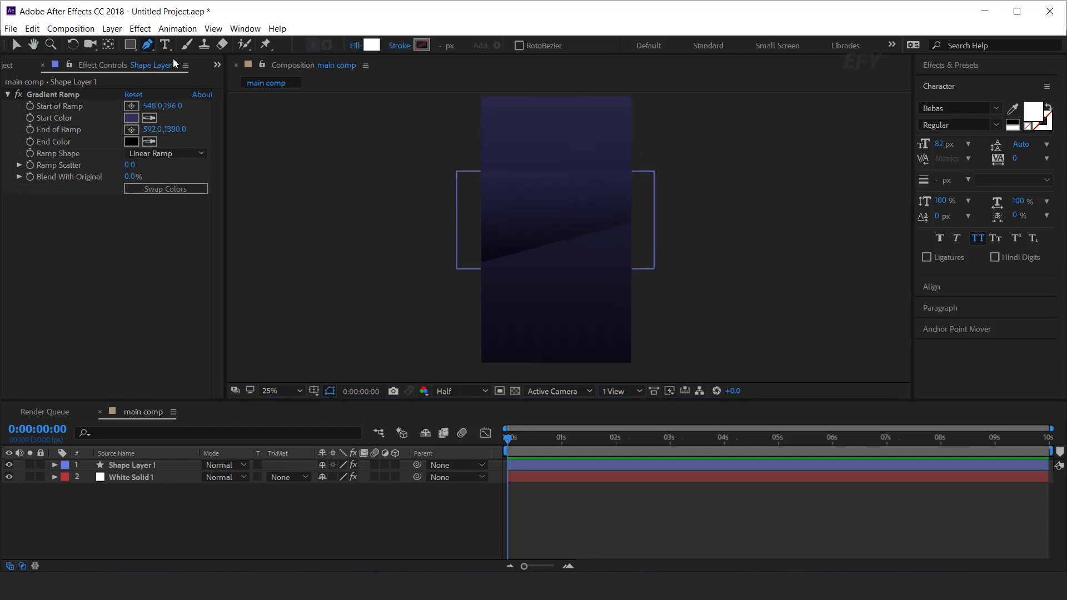
pyautogui.click(467, 279)
pyautogui.click(650, 228)
pyautogui.click(655, 296)
pyautogui.click(468, 305)
pyautogui.click(467, 280)
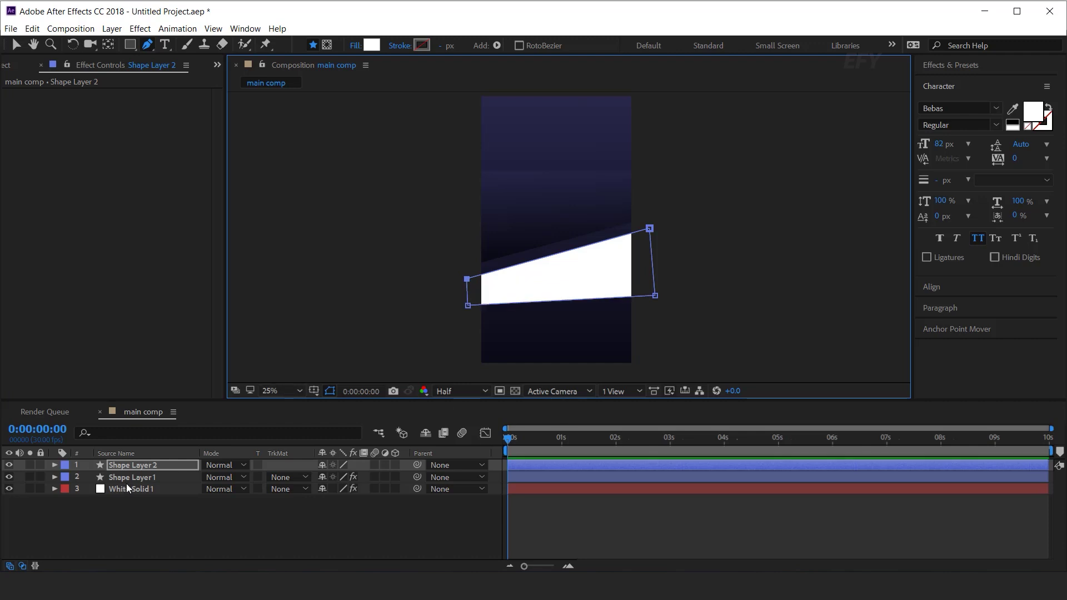
# Paste the Gradient Ramp onto Shape Layer 2 and place its start at about 652, 1056 and end at about 708, 1608
pyautogui.click(146, 466)
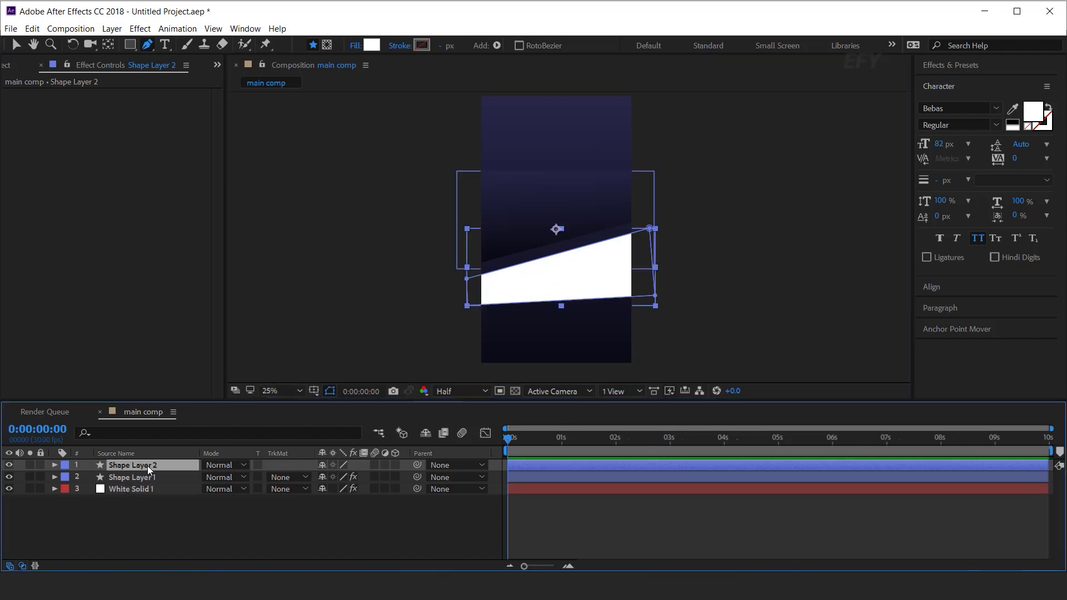
pyautogui.hotkey('ctrl', 'v')
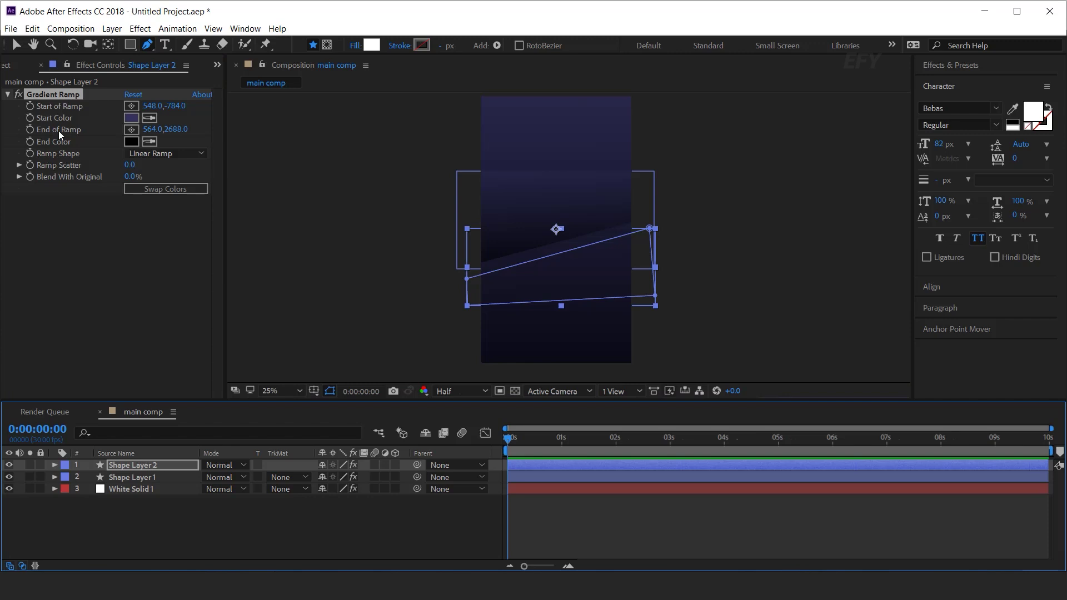
pyautogui.click(54, 95)
pyautogui.press('v')
pyautogui.press(',')
pyautogui.moveTo(562, 112); pyautogui.dragTo(570, 240)
pyautogui.moveTo(564, 353); pyautogui.dragTo(572, 280)
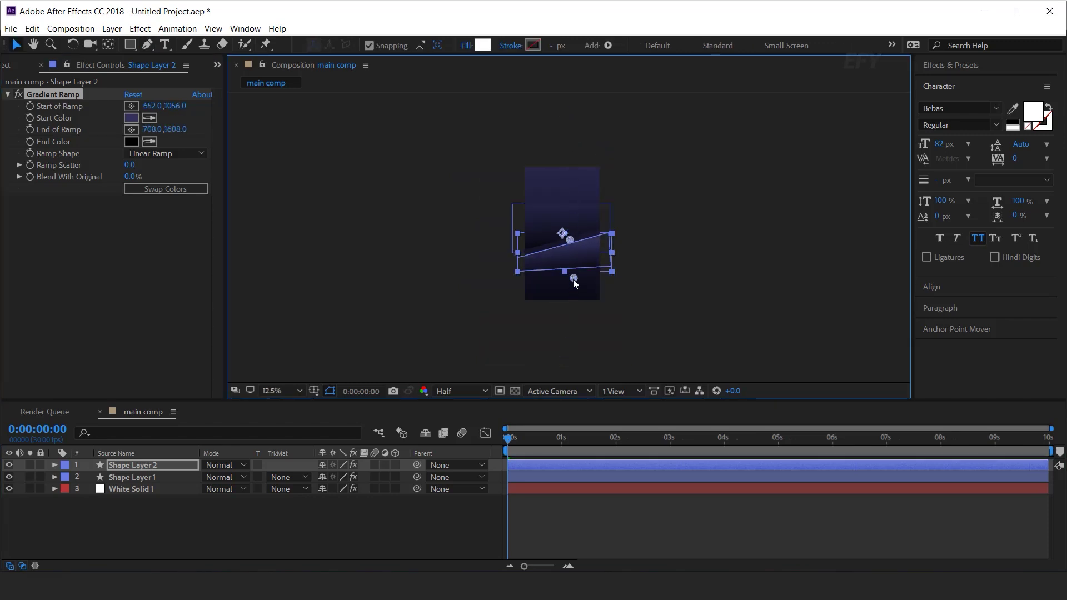
pyautogui.press('.')
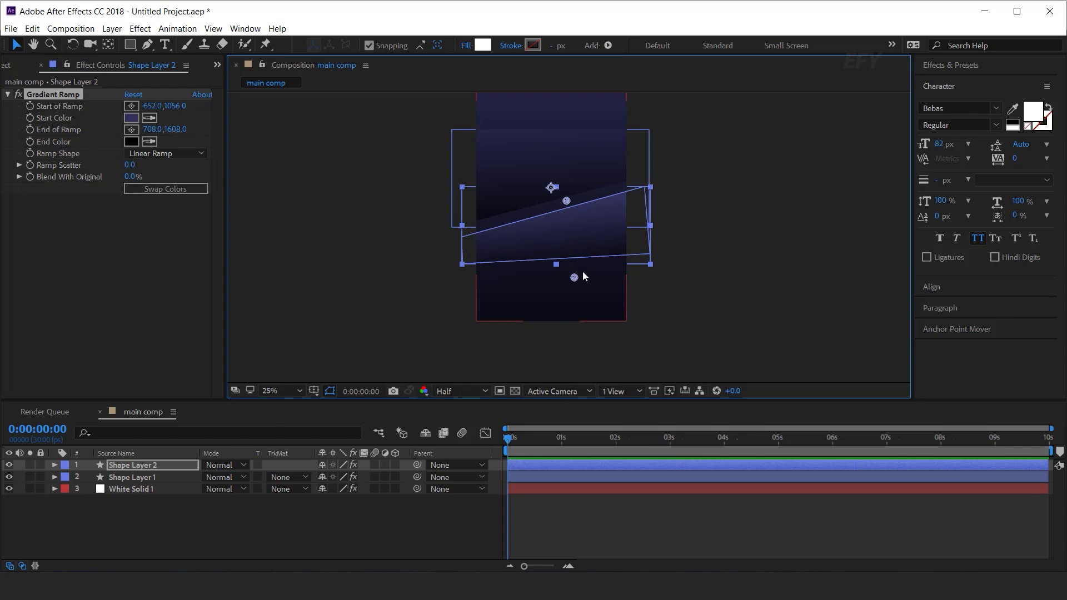
# Swap Shape Layer 2's ramp colors and move the ramp start to about 488, 876 and the end to about 764, 1716
pyautogui.click(186, 189)
pyautogui.moveTo(567, 201); pyautogui.dragTo(552, 199)
pyautogui.moveTo(575, 278); pyautogui.dragTo(582, 292)
pyautogui.click(497, 515)
pyautogui.moveTo(553, 198); pyautogui.dragTo(544, 175)
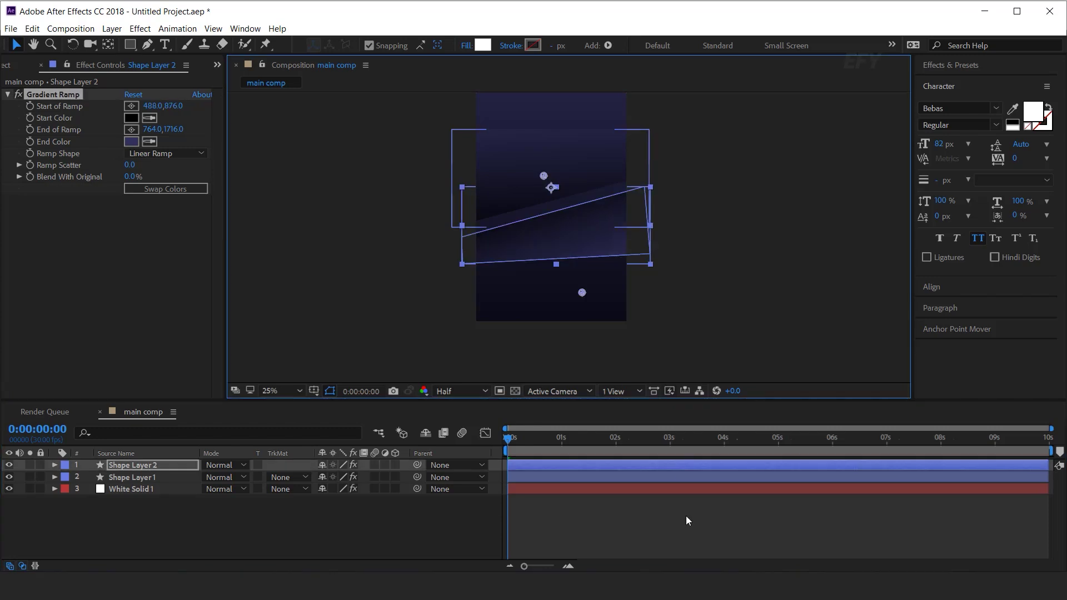
pyautogui.click(686, 515)
pyautogui.moveTo(764, 173); pyautogui.dragTo(762, 207)
pyautogui.press('v')
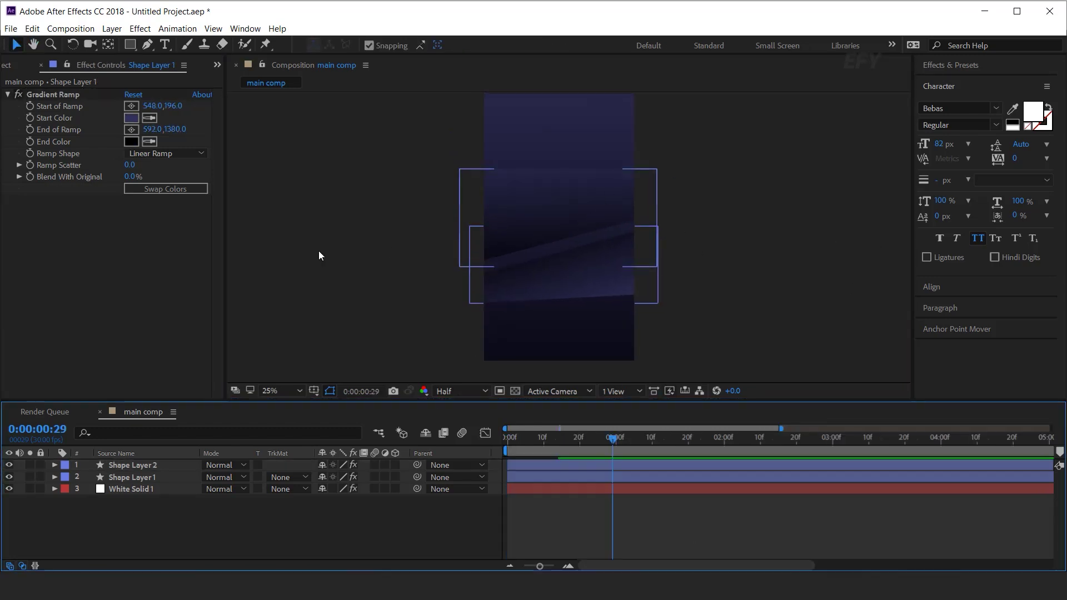
# Apply the Drop Shadow effect to Shape Layer 1
pyautogui.click(149, 477)
pyautogui.hotkey('ctrl', 'space')
pyautogui.write('drop')
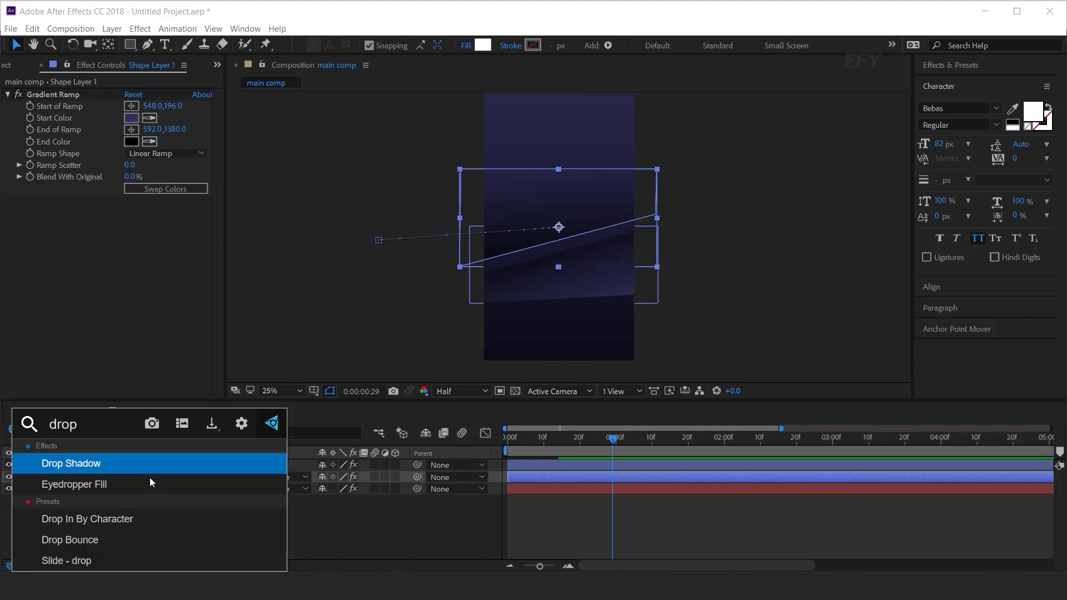
pyautogui.press('Return')
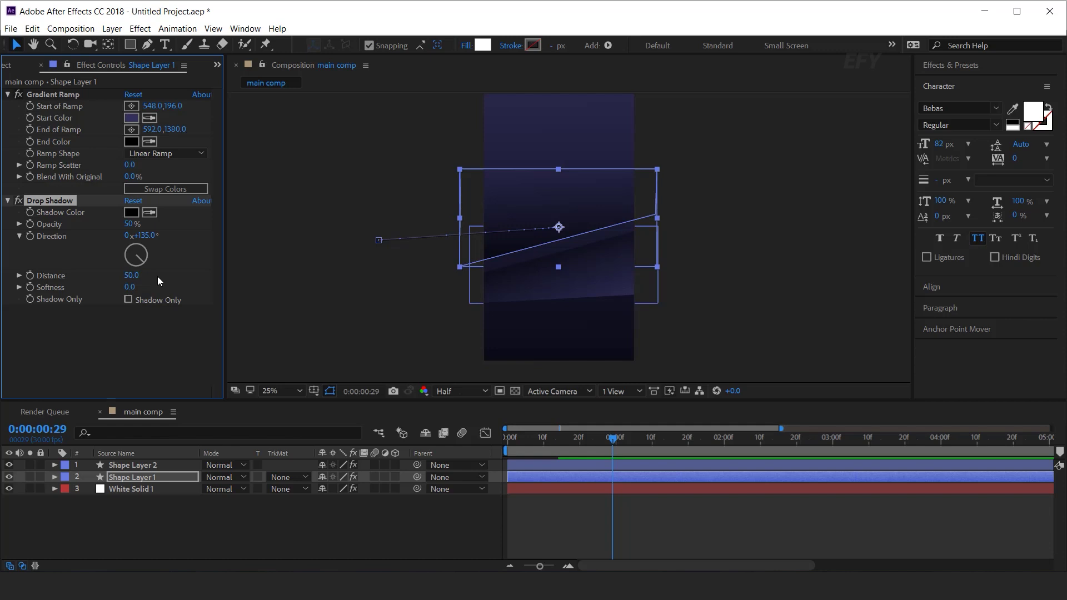
# Set the drop shadow's softness to 120 and its direction to 76°
pyautogui.click(131, 288)
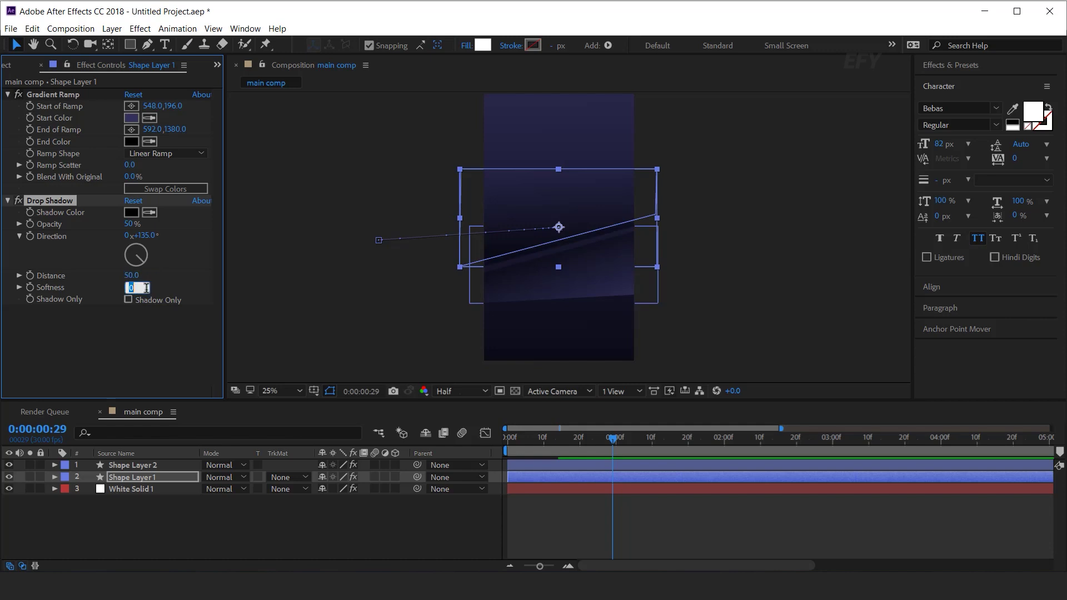
pyautogui.write('120')
pyautogui.press('Return')
pyautogui.moveTo(150, 239); pyautogui.dragTo(131, 236)
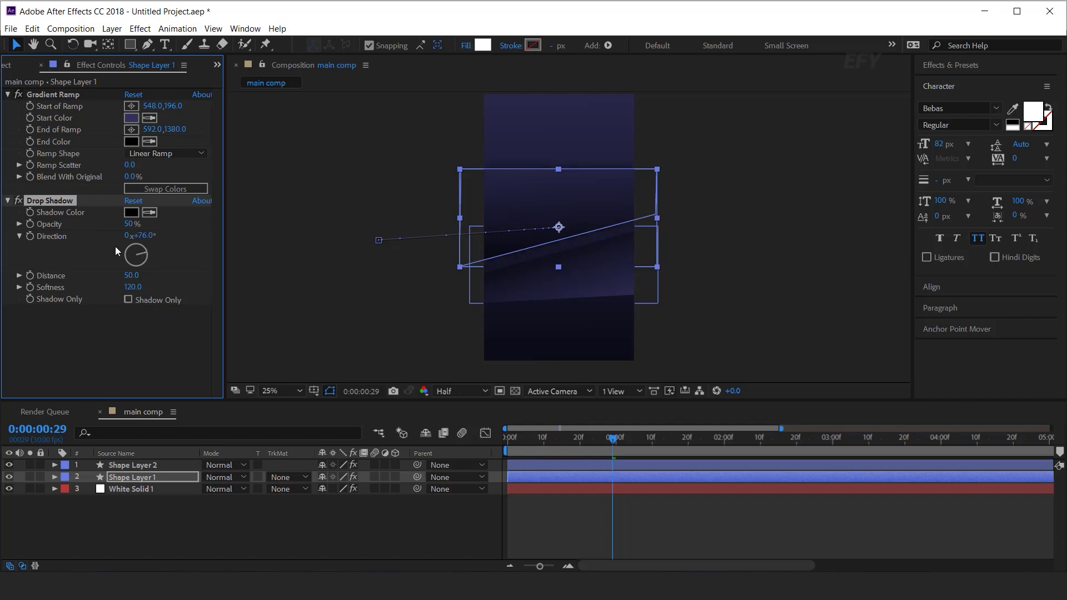
pyautogui.click(414, 520)
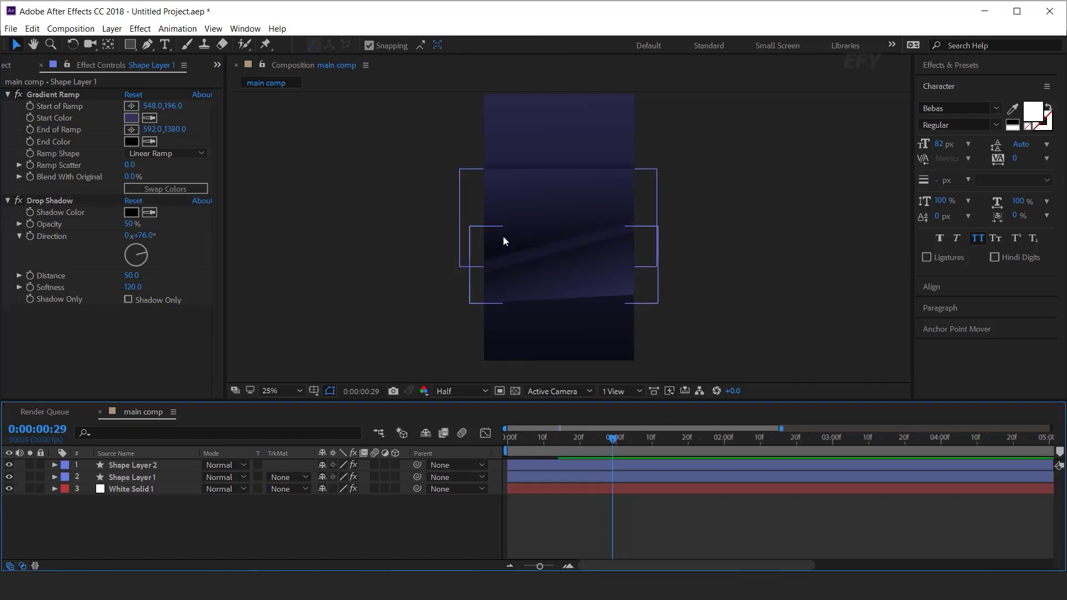
# Set the opacity of Shape Layer 1's drop shadow to 40%
pyautogui.click(615, 167)
pyautogui.click(130, 224)
pyautogui.write('40')
pyautogui.press('Return')
pyautogui.click(430, 520)
pyautogui.click(318, 525)
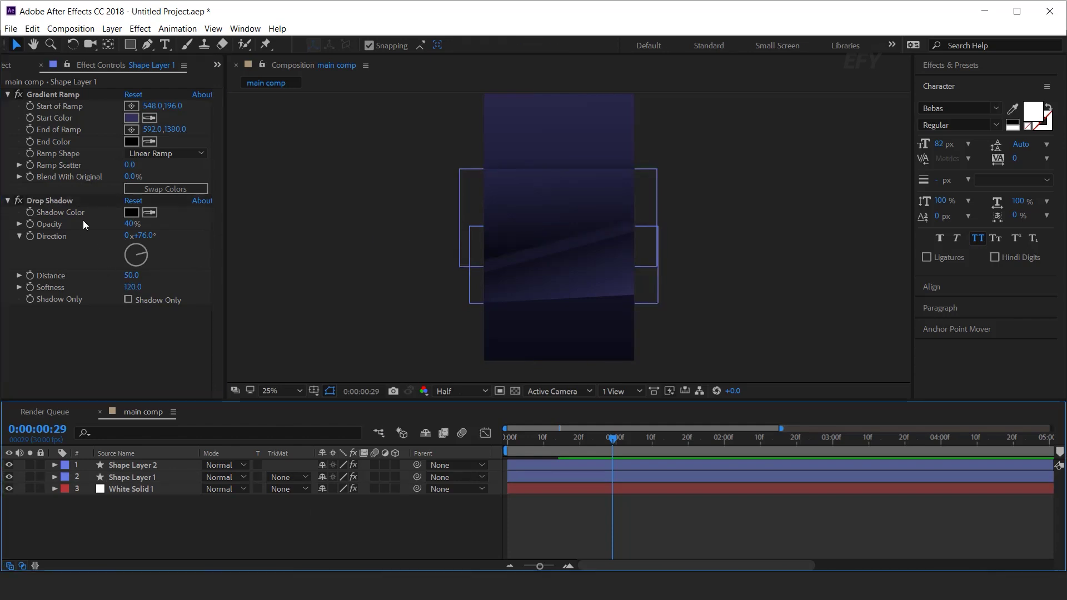
# Copy the Drop Shadow effect from Shape Layer 1 onto Shape Layer 2 and set its direction there to 211°
pyautogui.click(64, 203)
pyautogui.click(149, 466)
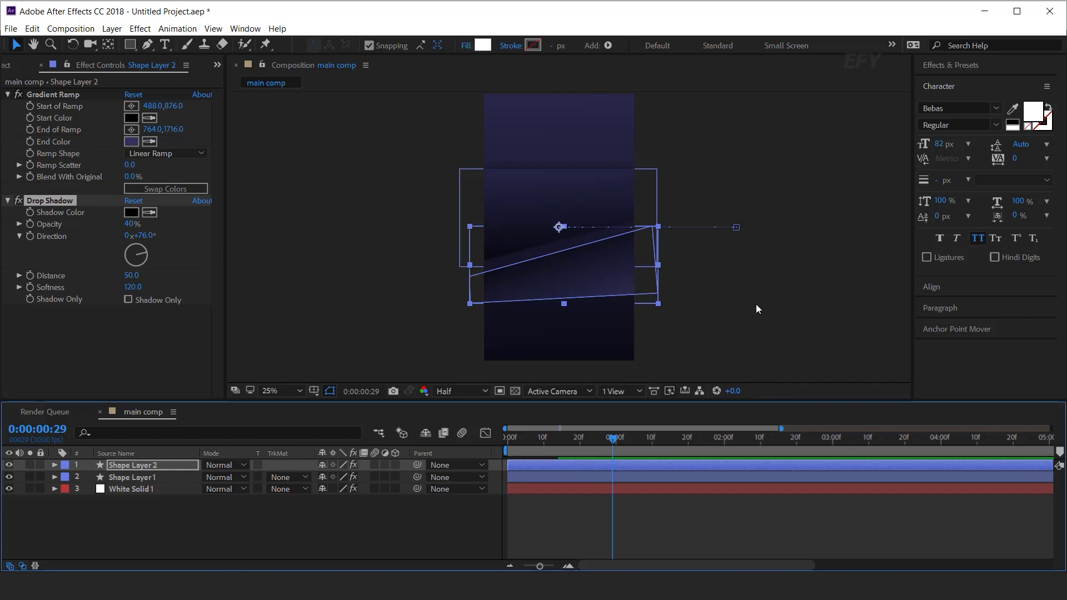
pyautogui.click(452, 528)
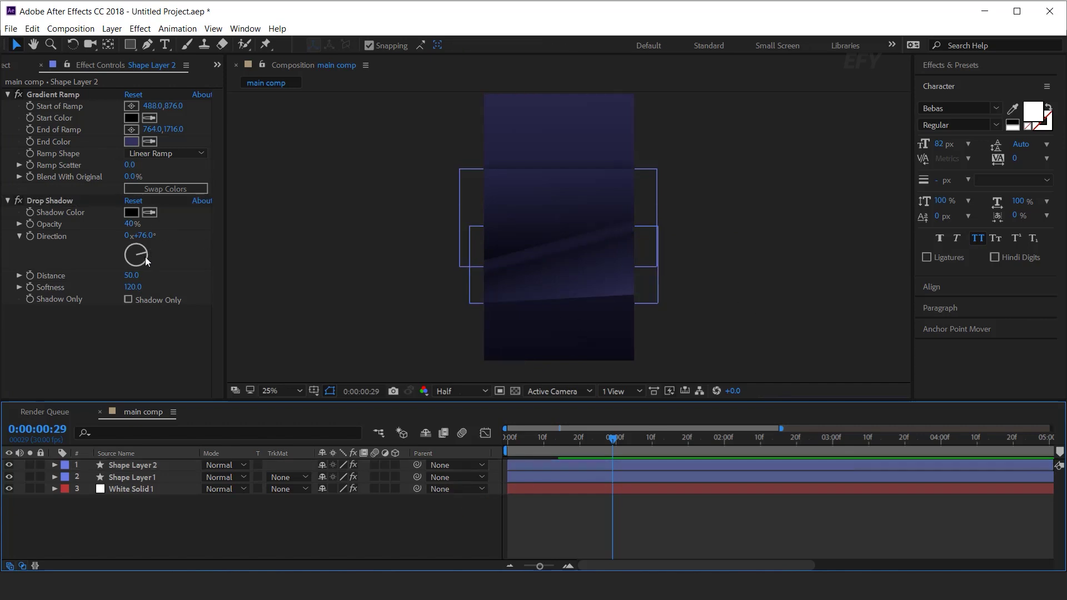
pyautogui.moveTo(144, 255); pyautogui.dragTo(139, 267)
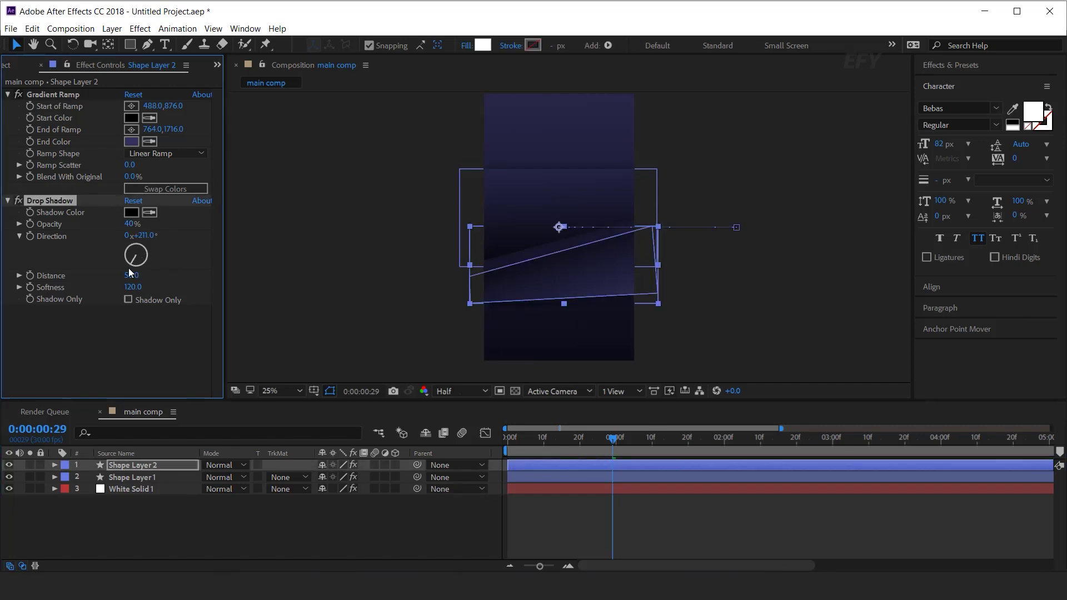
pyautogui.click(295, 532)
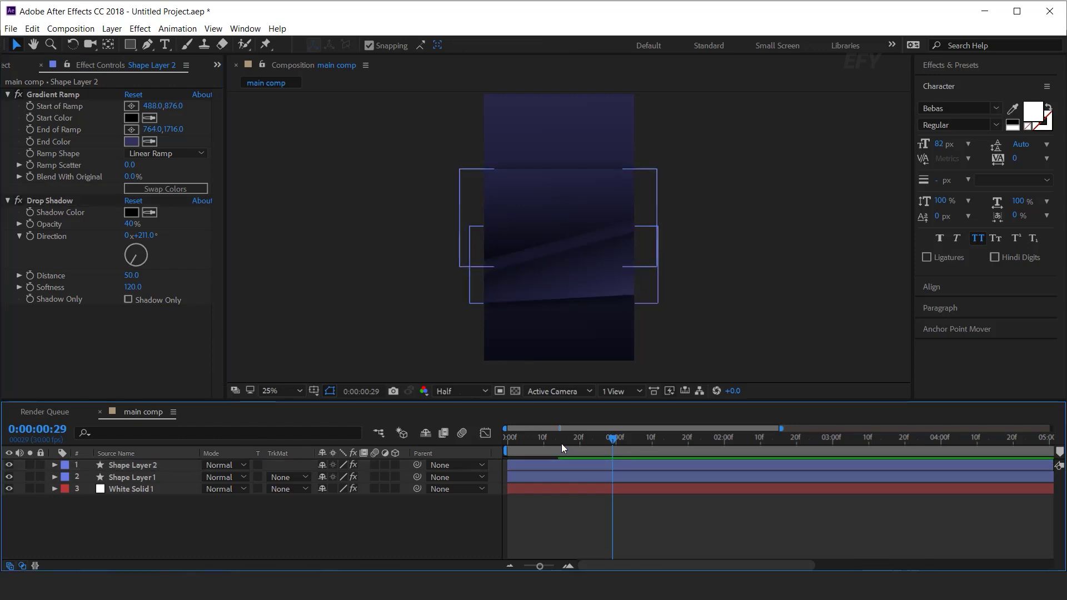
# Add position keyframes to Shape Layer 1 and Shape Layer 2 at 0:00:00:20
pyautogui.click(145, 466)
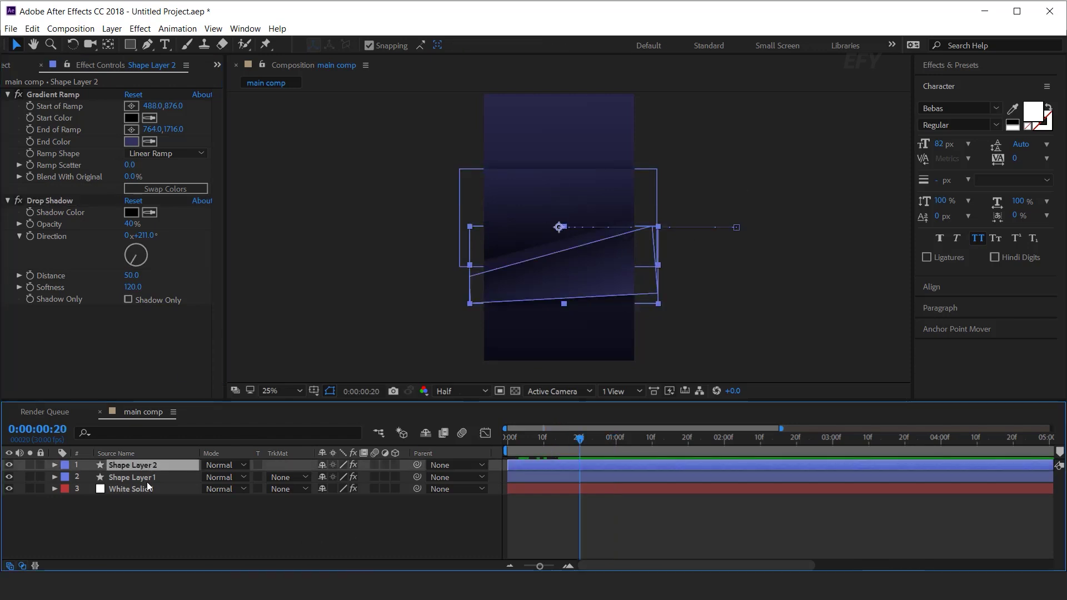
pyautogui.keyDown('shift'); pyautogui.click(146, 477); pyautogui.keyUp('shift')
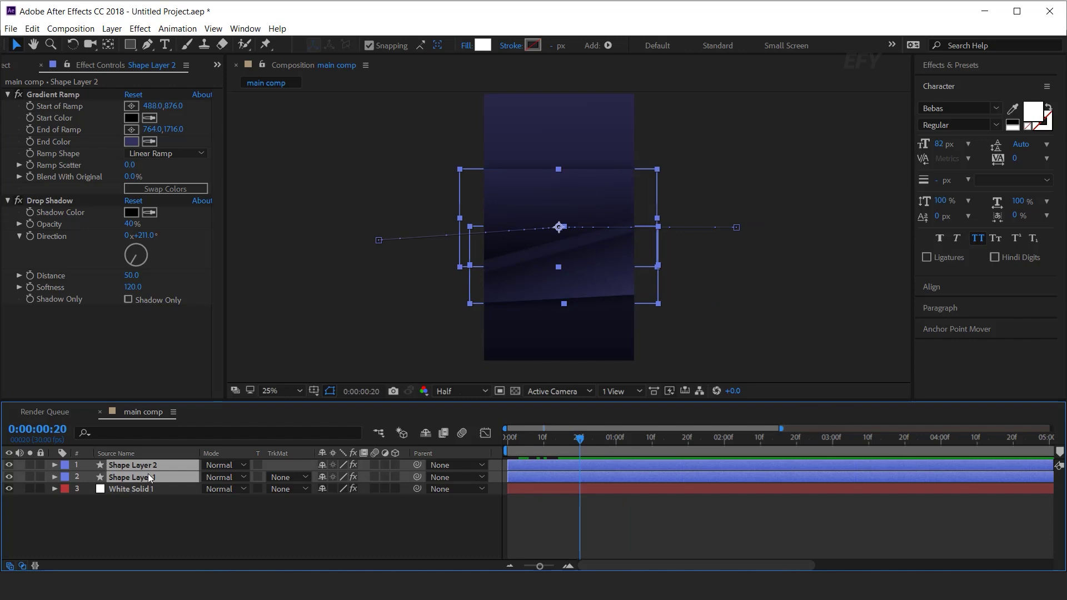
pyautogui.press('p')
pyautogui.click(90, 477)
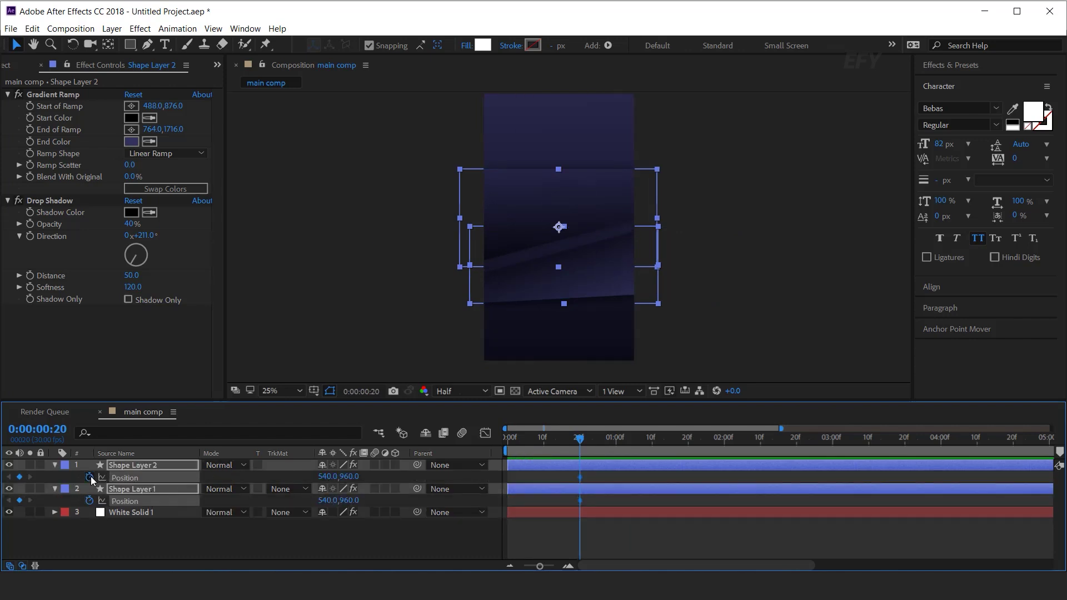
# At 0:00:00:00, move Shape Layer 1 off the frame's left side to about -776, 1008 and Shape Layer 2 off the right to about 1876, 952
pyautogui.moveTo(583, 441); pyautogui.dragTo(422, 445)
pyautogui.click(338, 546)
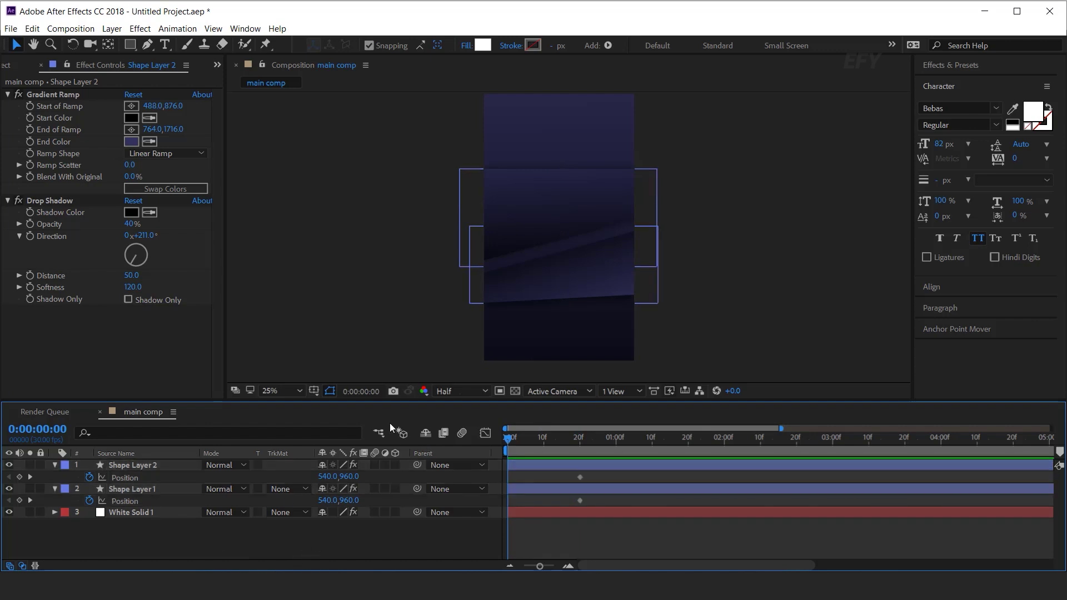
pyautogui.click(556, 227)
pyautogui.moveTo(559, 228); pyautogui.dragTo(377, 235)
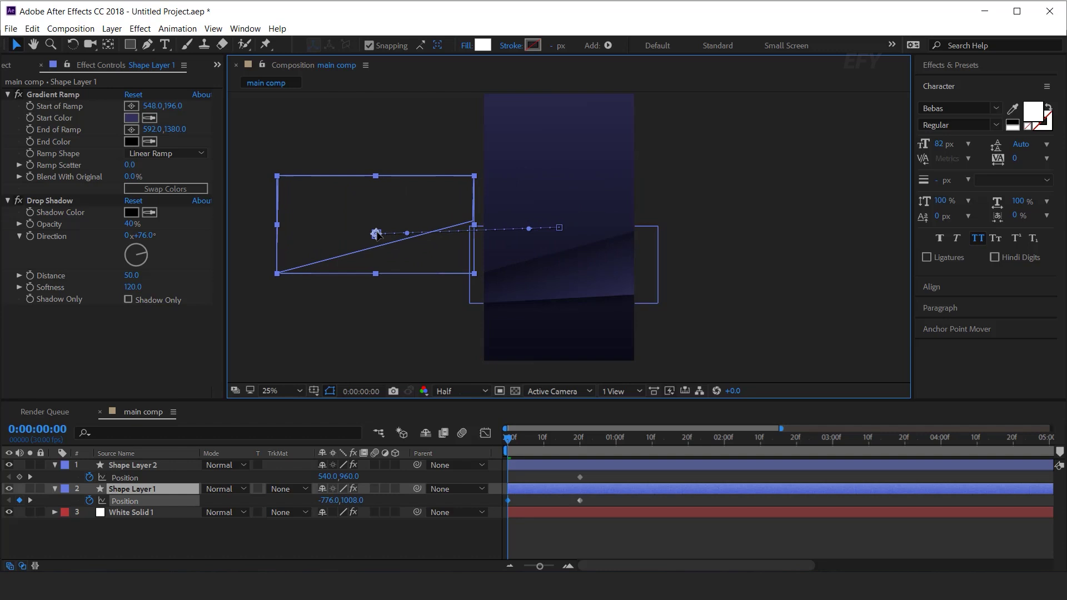
pyautogui.click(601, 279)
pyautogui.moveTo(602, 279); pyautogui.dragTo(774, 272)
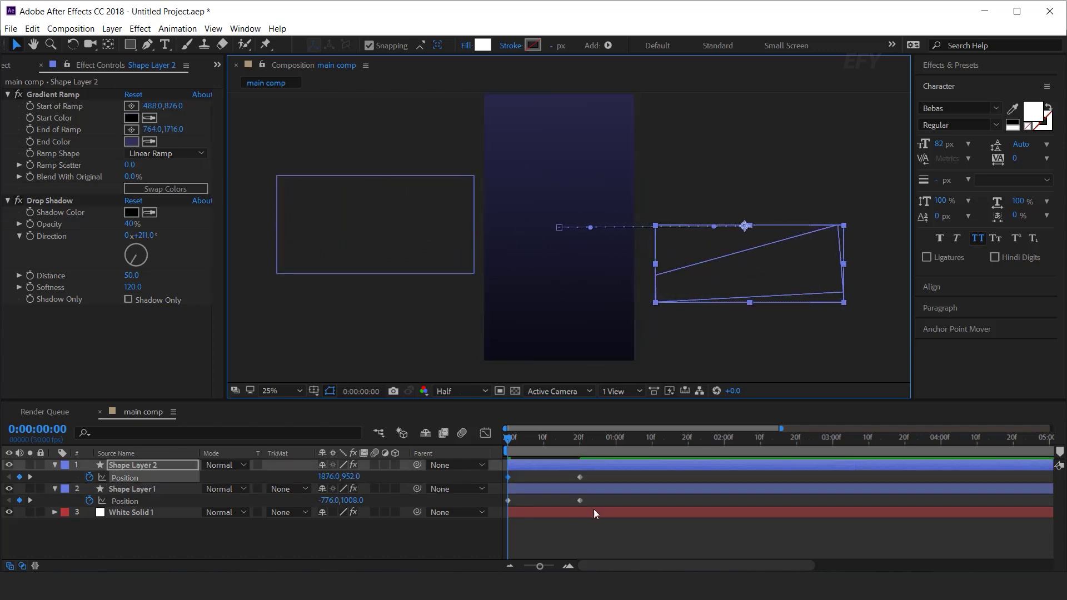
# Apply Easy Ease to all position keyframes of Shape Layer 1 and Shape Layer 2
pyautogui.moveTo(603, 478); pyautogui.dragTo(530, 502)
pyautogui.rightClick(578, 476)
pyautogui.moveTo(639, 470)
pyautogui.click(795, 508)
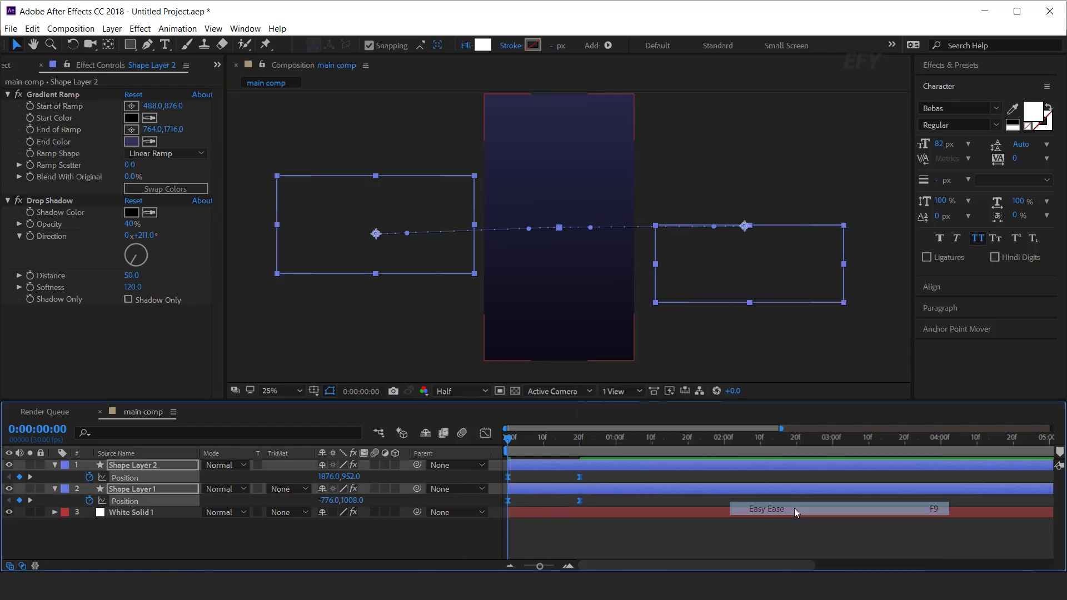
# Reshape the position speed graph so both shape layers peak early and slow down gradually, and preview the animation
pyautogui.click(485, 433)
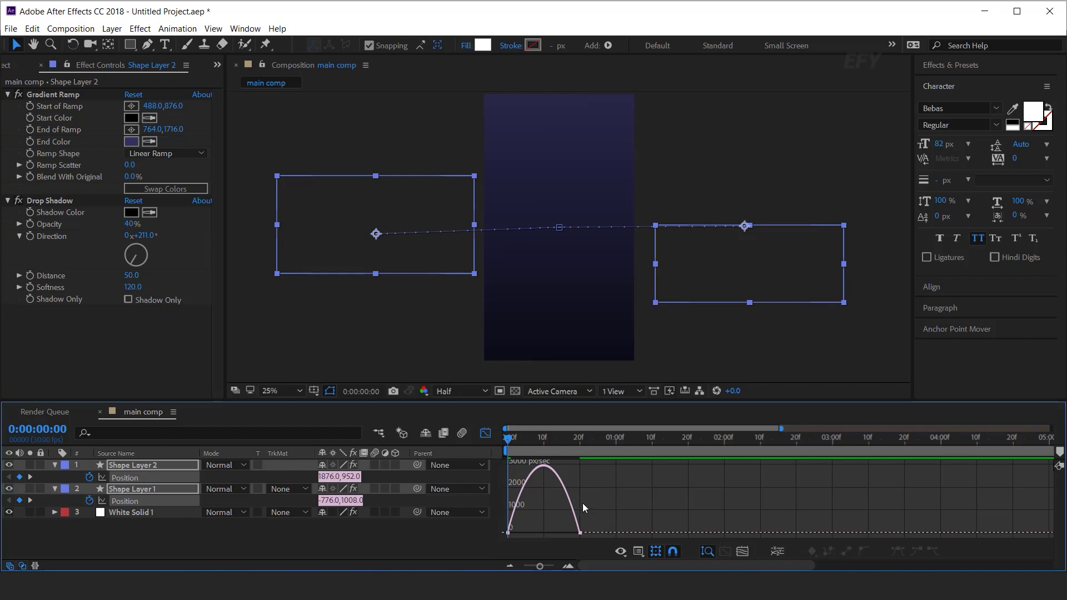
pyautogui.rightClick(608, 495)
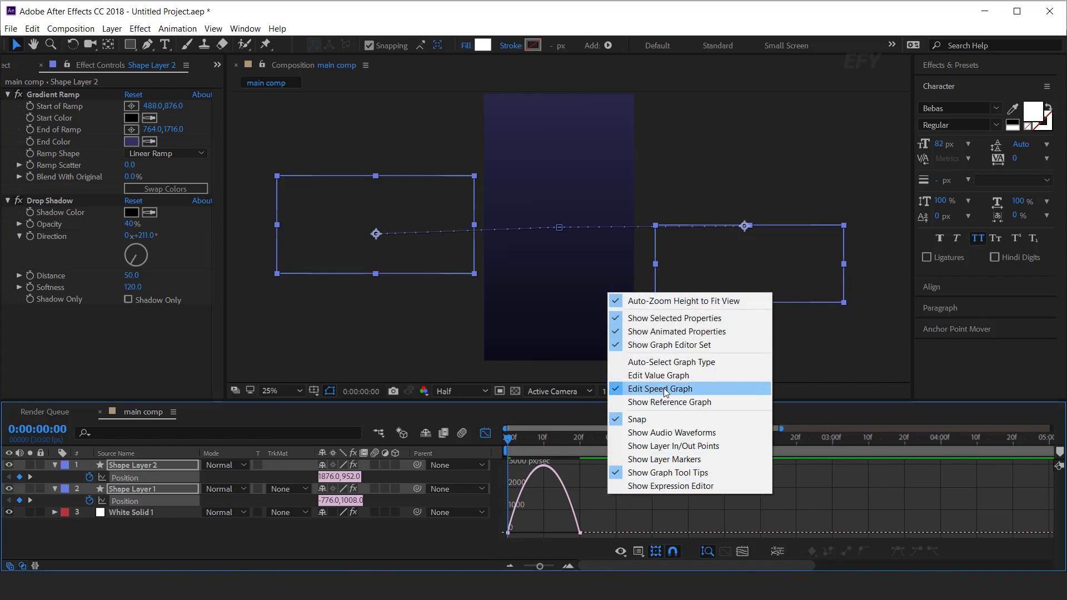
pyautogui.moveTo(616, 515); pyautogui.dragTo(521, 529)
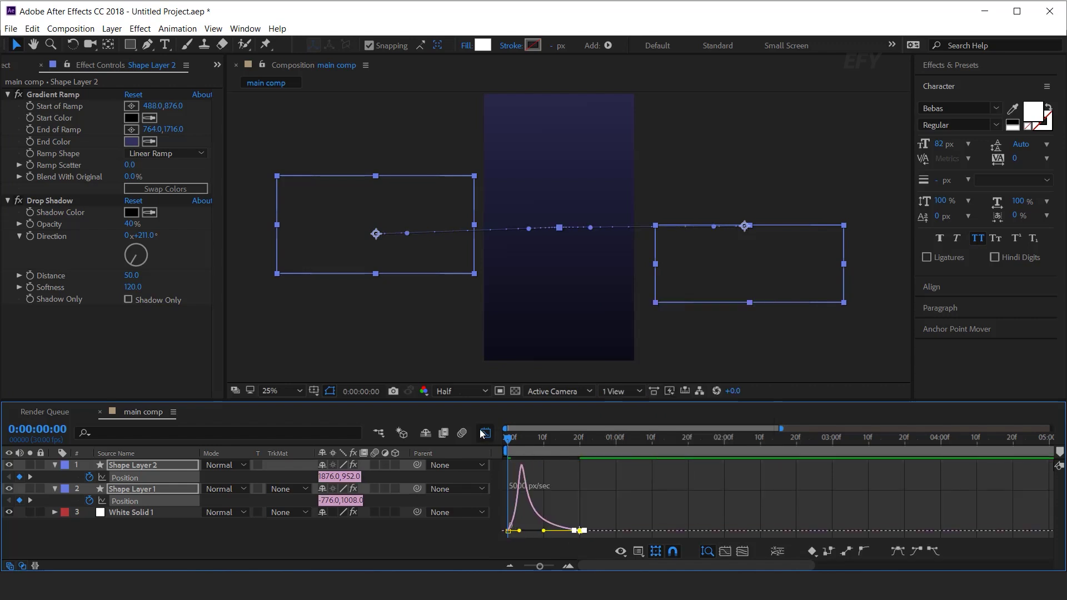
pyautogui.click(485, 434)
pyautogui.click(558, 444)
pyautogui.press('Home')
pyautogui.press('space')
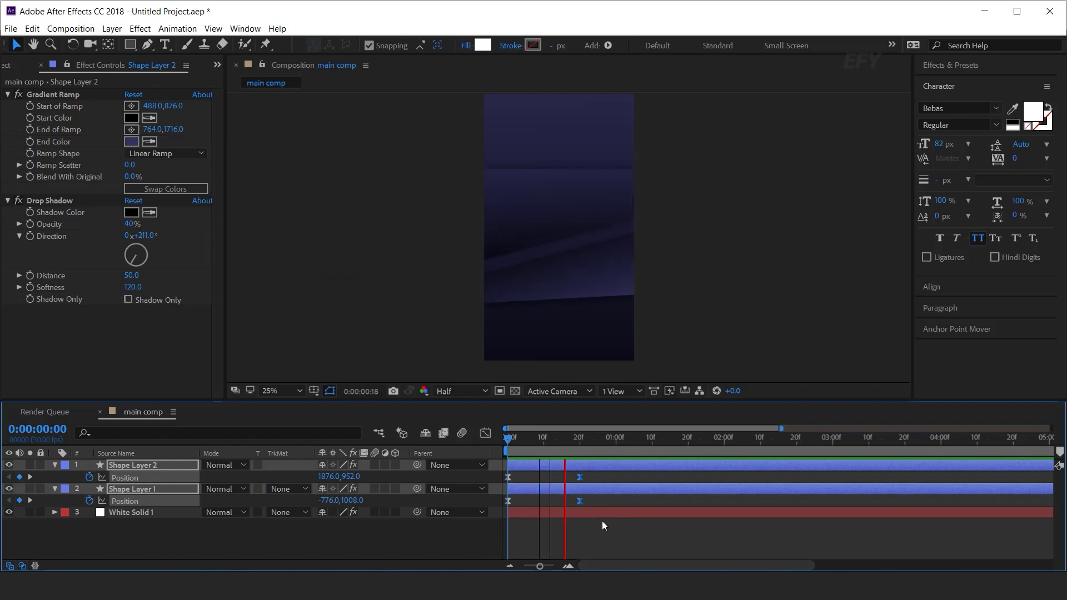
# Stagger the entrances by moving Shape Layer 1's end keyframe to about frame 16 and Shape Layer 2's start keyframe to about frame 4
pyautogui.click(602, 521)
pyautogui.moveTo(614, 474); pyautogui.dragTo(566, 479)
pyautogui.press('space')
pyautogui.click(566, 440)
pyautogui.click(632, 479)
pyautogui.moveTo(622, 475); pyautogui.dragTo(522, 476)
pyautogui.press('space')
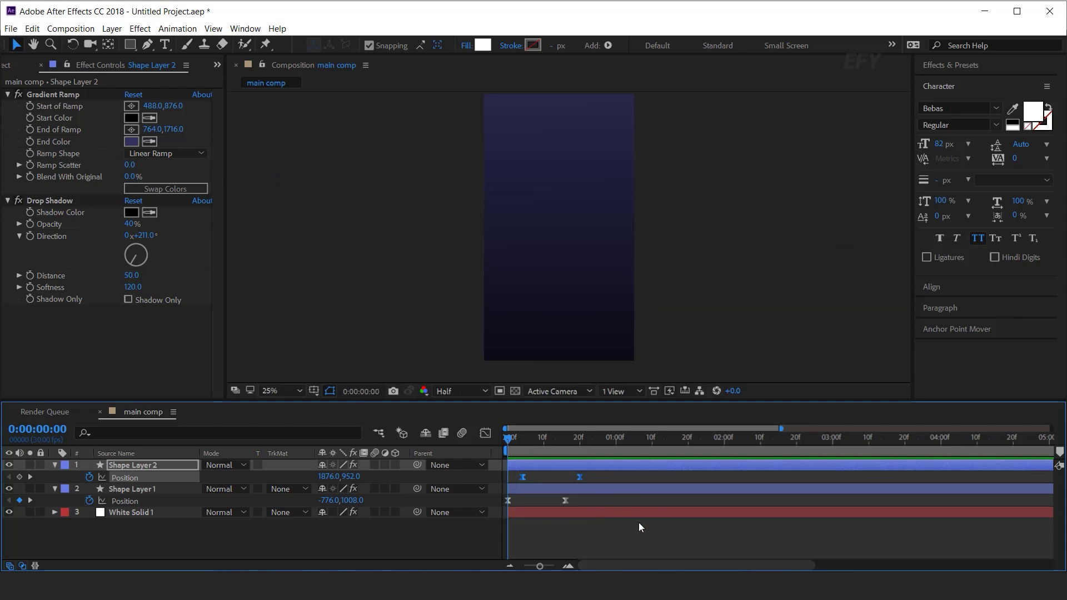
# Set the current time to 0:00:01:04 and collapse the properties of both shape layers
pyautogui.moveTo(589, 445); pyautogui.dragTo(630, 442)
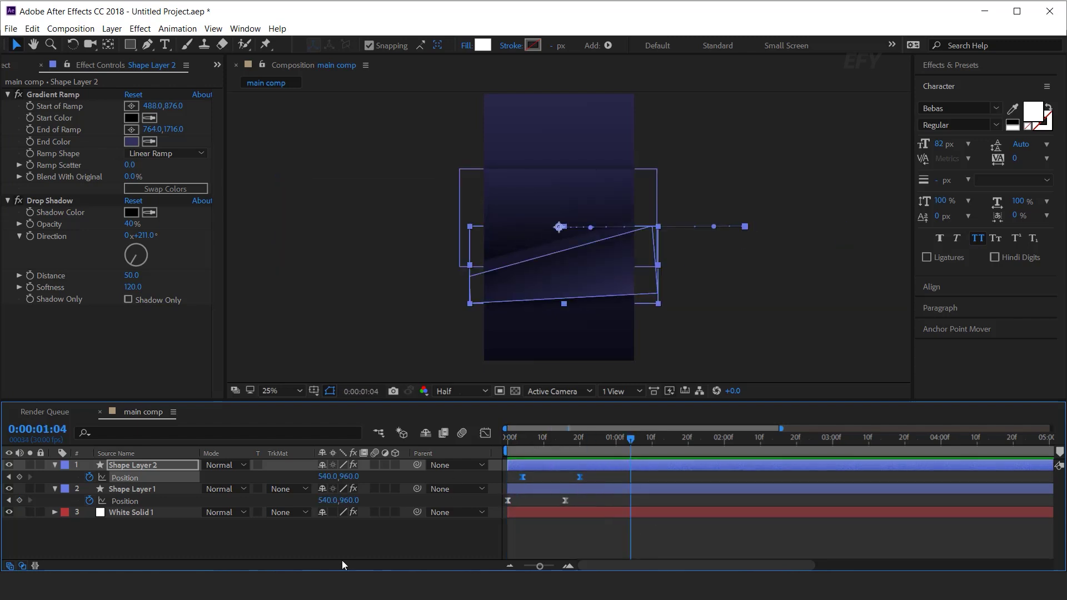
pyautogui.click(115, 546)
pyautogui.click(56, 489)
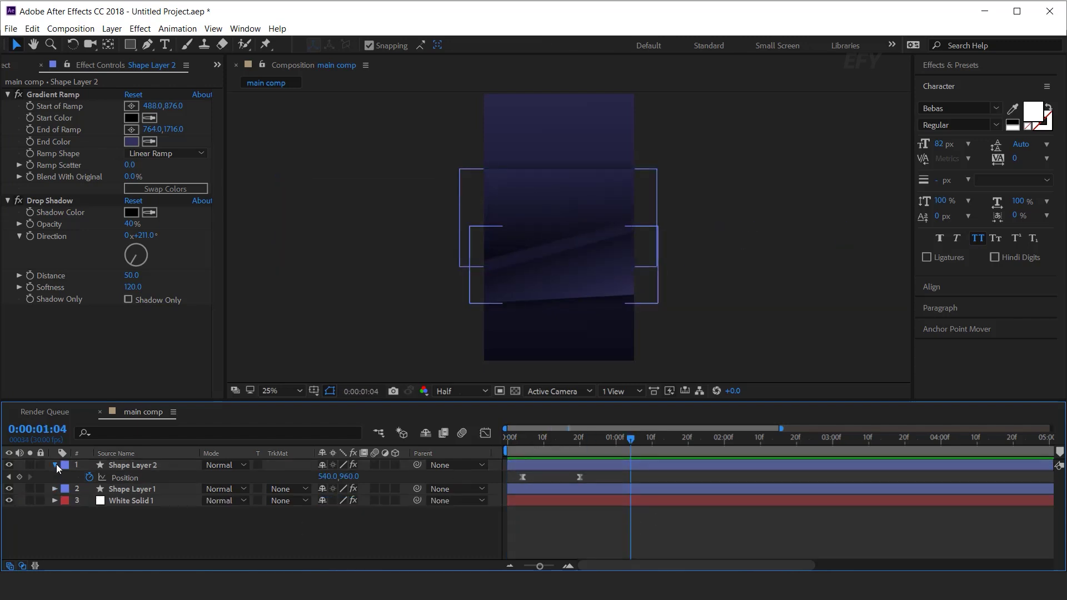
pyautogui.click(56, 465)
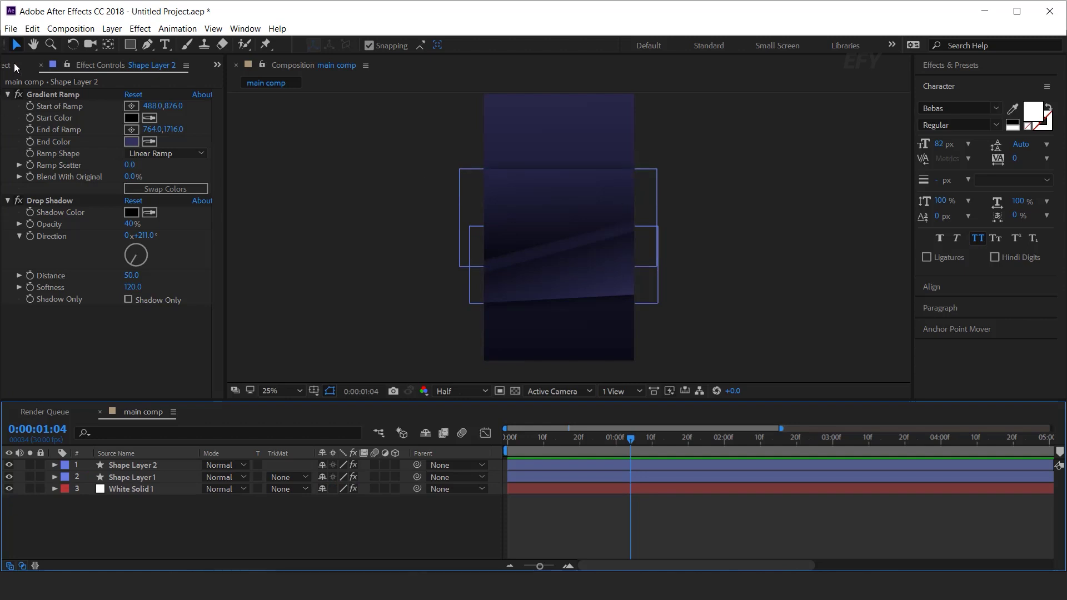
# Draw a white rectangle across the middle of the composition, wider than the frame, and centre its anchor point
pyautogui.click(14, 64)
pyautogui.click(105, 309)
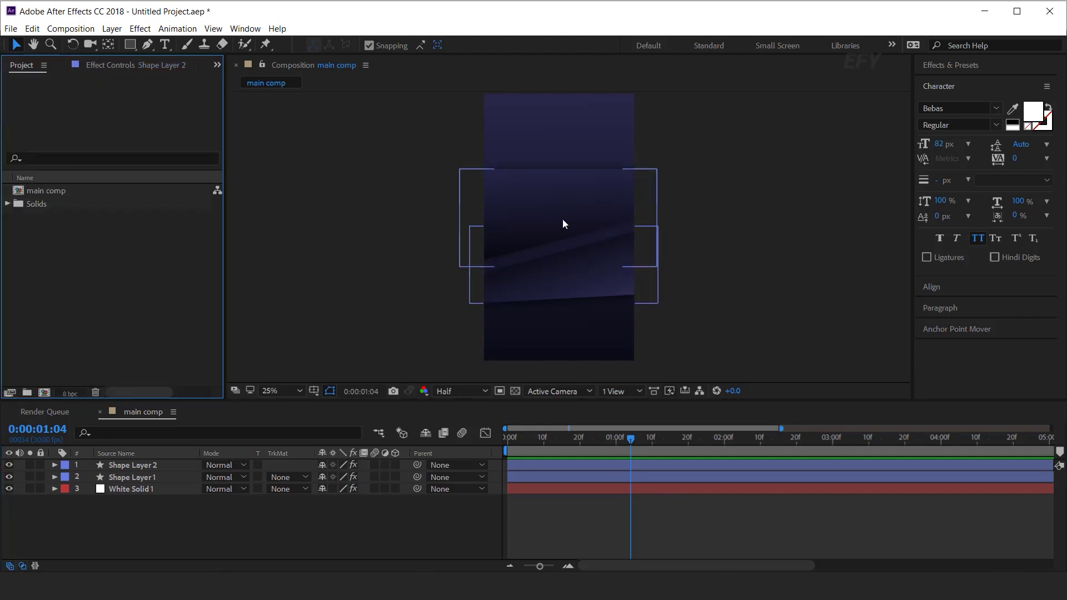
pyautogui.click(131, 46)
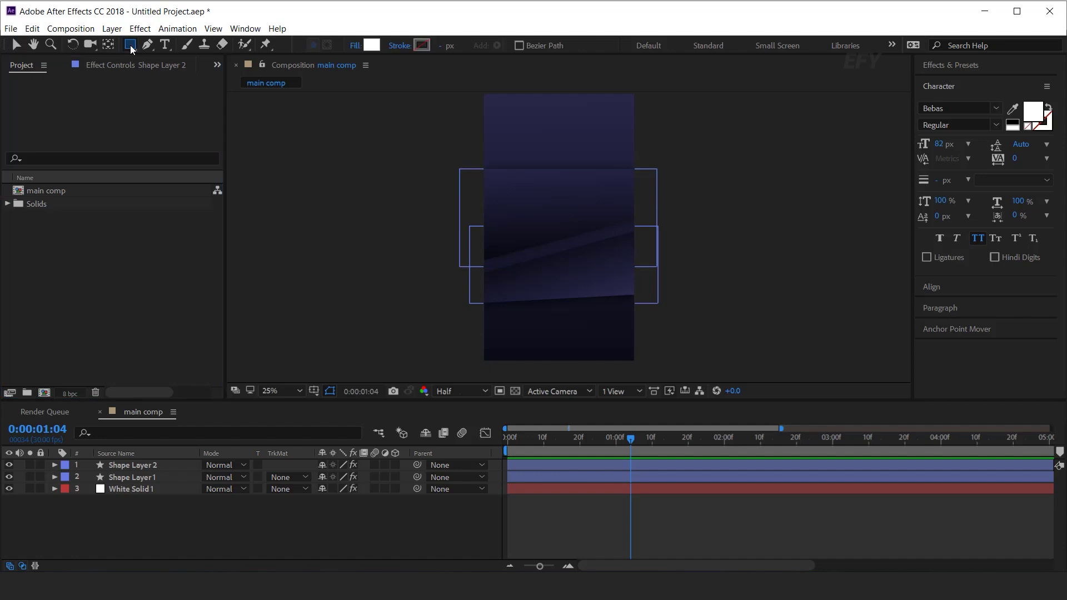
pyautogui.moveTo(476, 212); pyautogui.dragTo(653, 272)
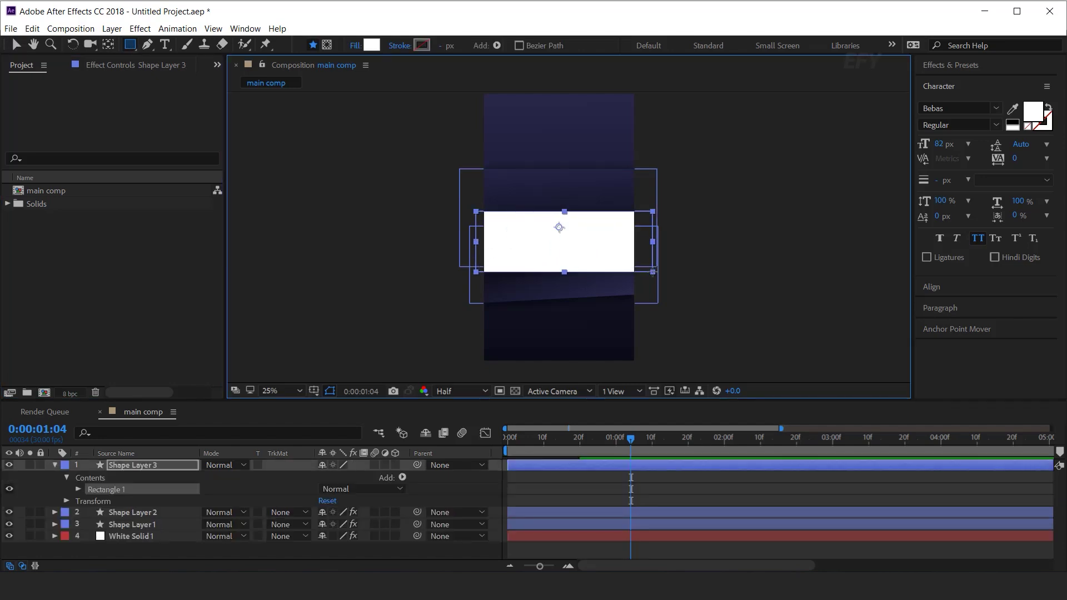
pyautogui.click(957, 329)
pyautogui.click(952, 197)
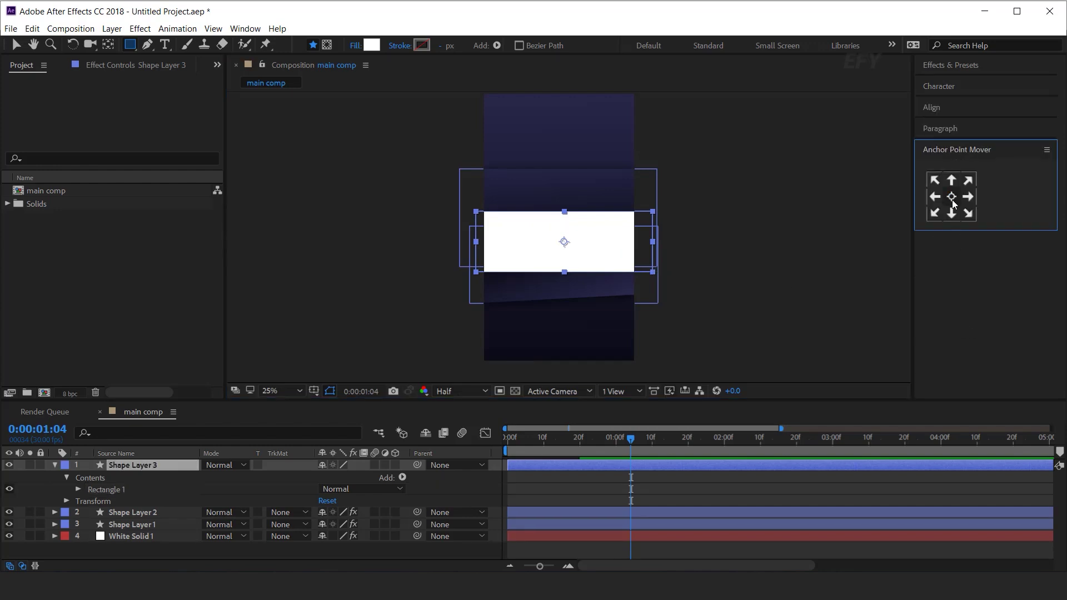
# Apply the Gradient Ramp effect to Shape Layer 3
pyautogui.click(133, 465)
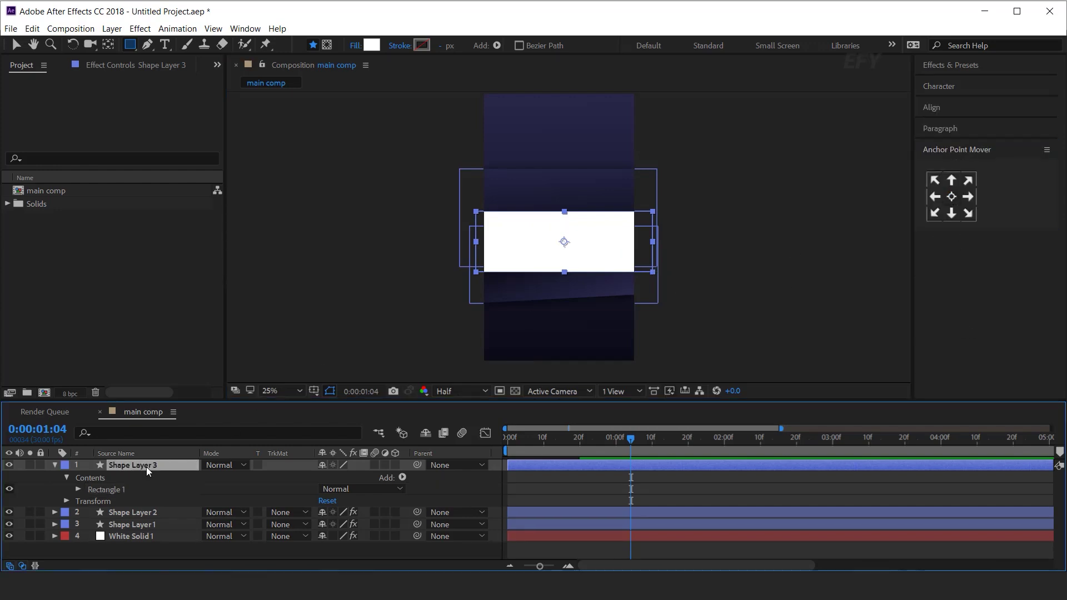
pyautogui.hotkey('ctrl', 'space')
pyautogui.write('gr')
pyautogui.click(111, 465)
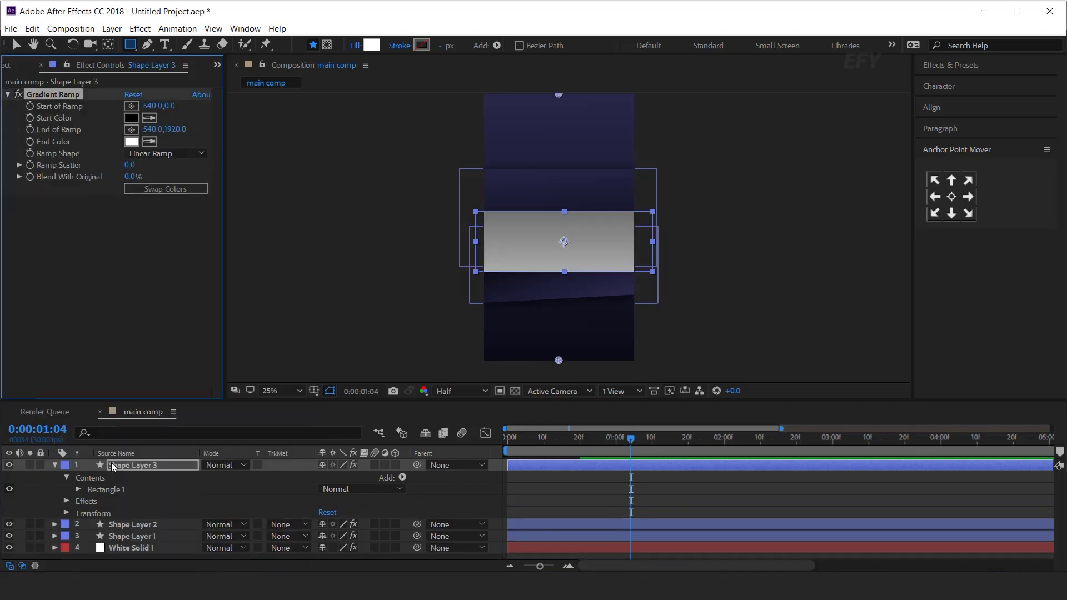
pyautogui.press('v')
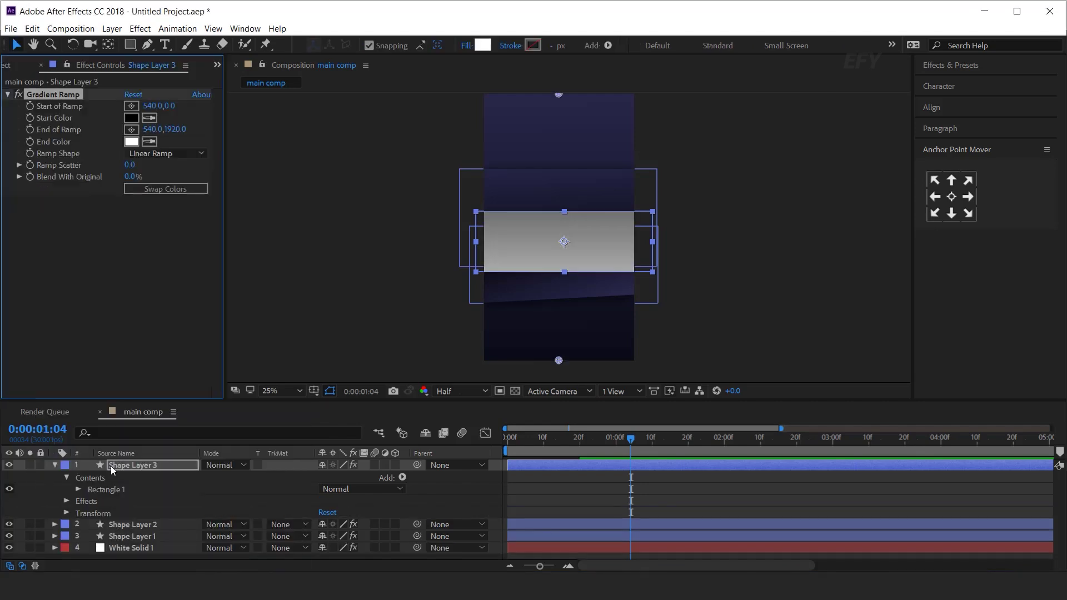
# Set Shape Layer 3's ramp start color to pinkish red E73B67 and its end color to pure red FF0000
pyautogui.click(132, 118)
pyautogui.moveTo(289, 161); pyautogui.dragTo(289, 150)
pyautogui.click(224, 154)
pyautogui.moveTo(225, 154); pyautogui.dragTo(291, 118)
pyautogui.click(390, 147)
pyautogui.click(133, 142)
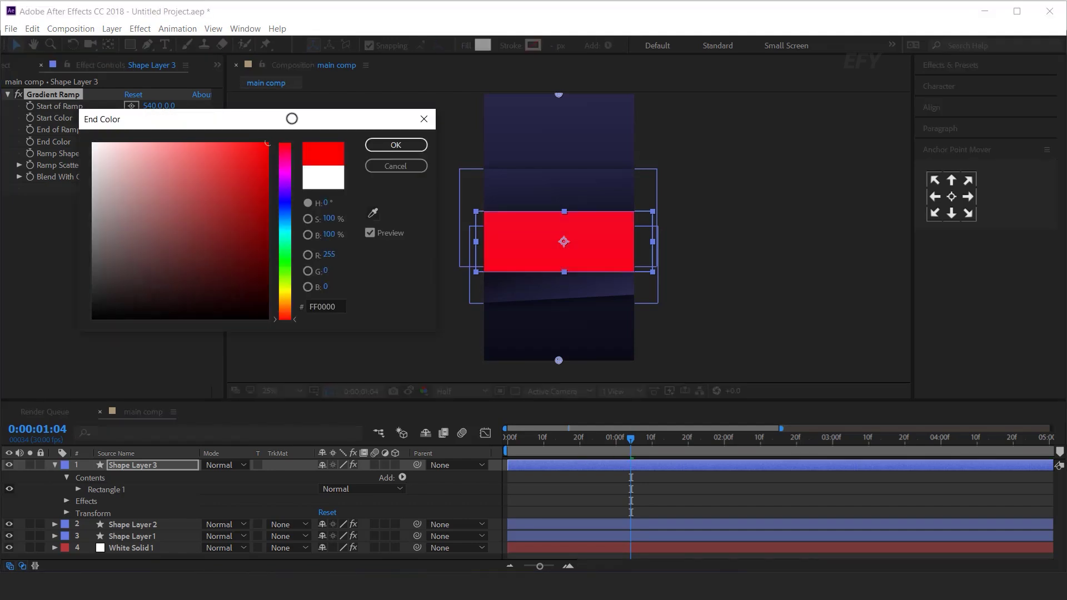
pyautogui.moveTo(295, 320); pyautogui.dragTo(299, 132)
pyautogui.click(396, 145)
pyautogui.click(132, 117)
pyautogui.click(224, 159)
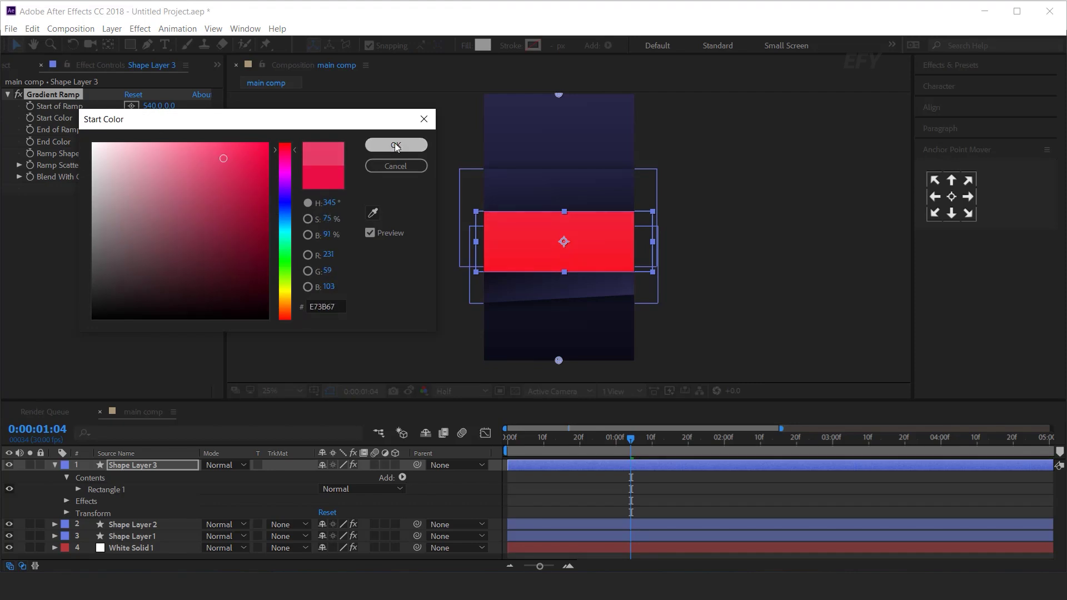
pyautogui.click(396, 146)
# Move the start of Shape Layer 3's ramp to about 536, 700 and its end to about 700, 1700
pyautogui.moveTo(559, 94); pyautogui.dragTo(565, 161)
pyautogui.moveTo(559, 360); pyautogui.dragTo(584, 293)
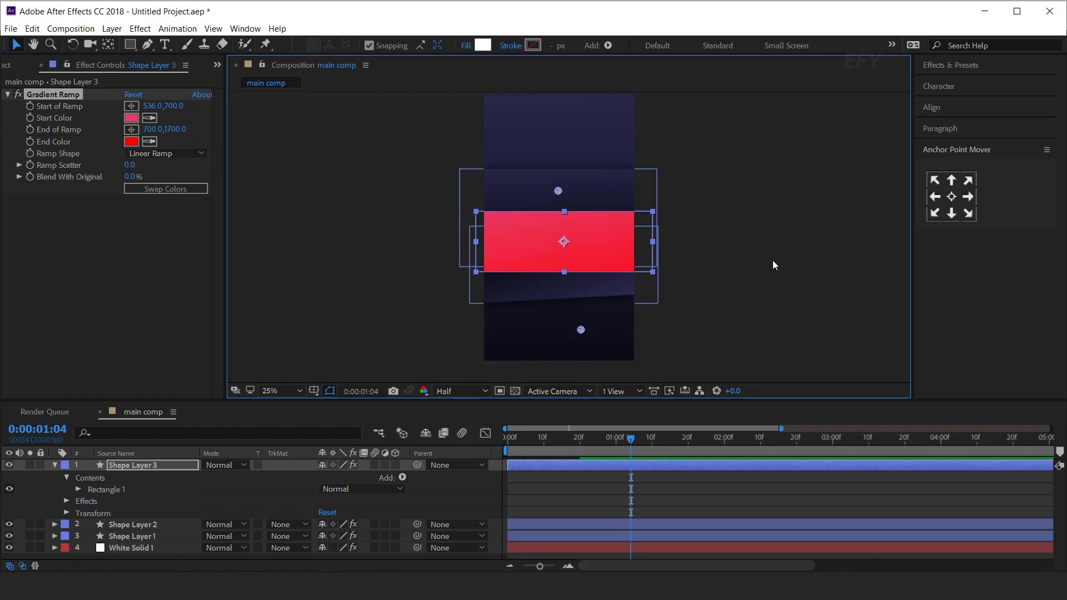
pyautogui.click(669, 483)
# Set the skew of Shape Layer 3's rectangle to 20 in its shape transform properties
pyautogui.click(151, 466)
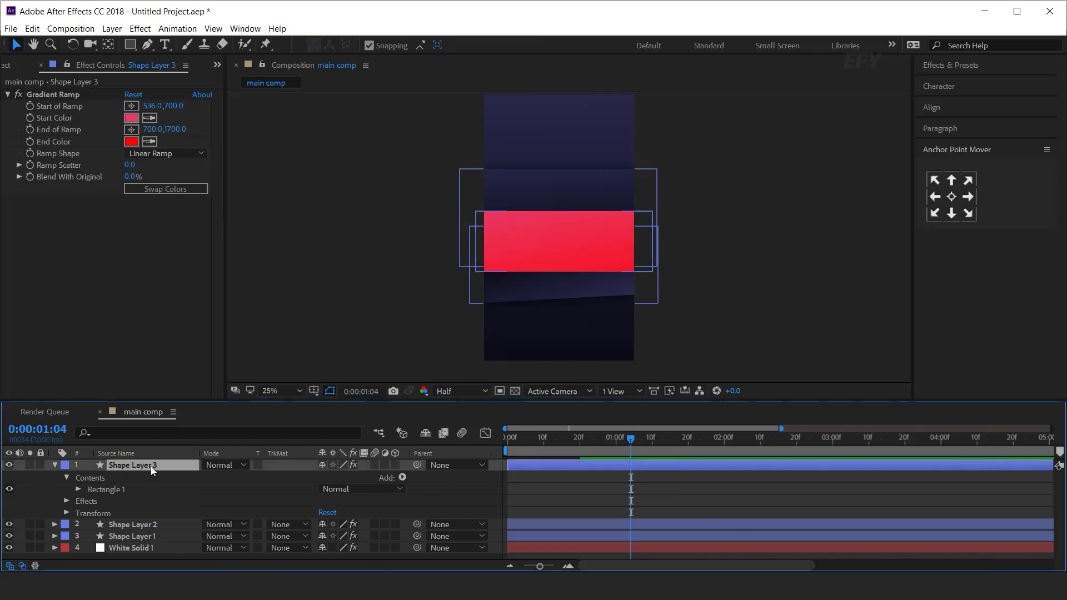
pyautogui.click(78, 490)
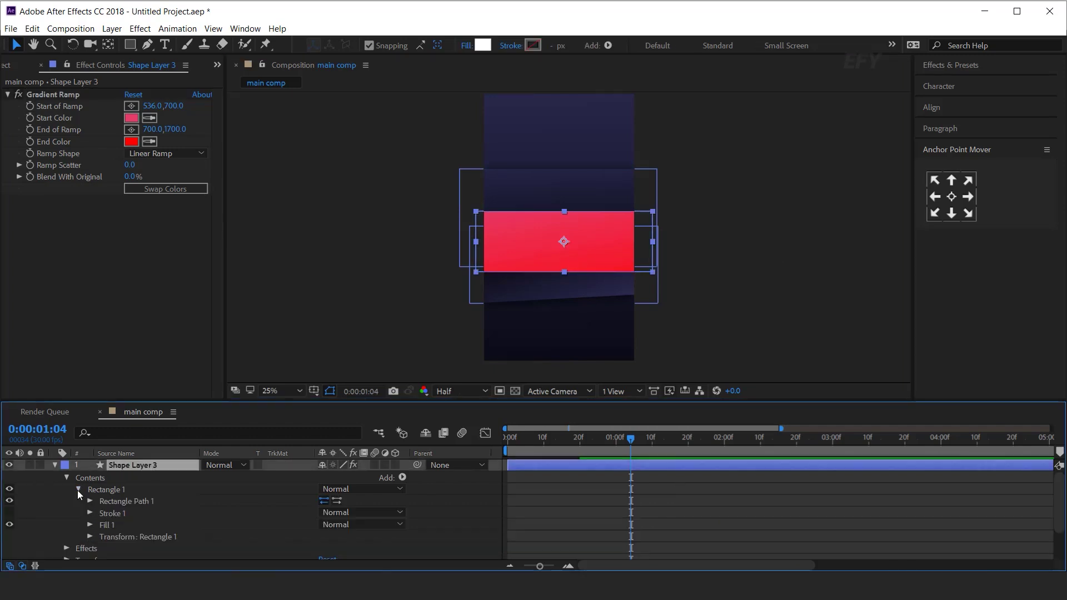
pyautogui.click(89, 536)
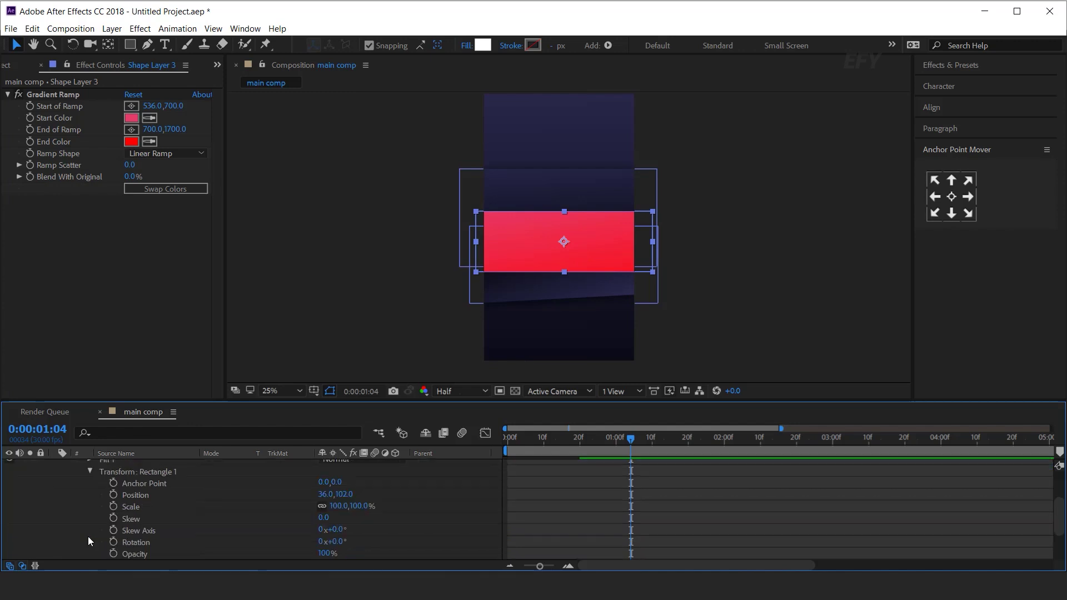
pyautogui.click(134, 519)
pyautogui.write('20')
pyautogui.press('Return')
# Rotate Shape Layer 3 to -10°
pyautogui.press('.')
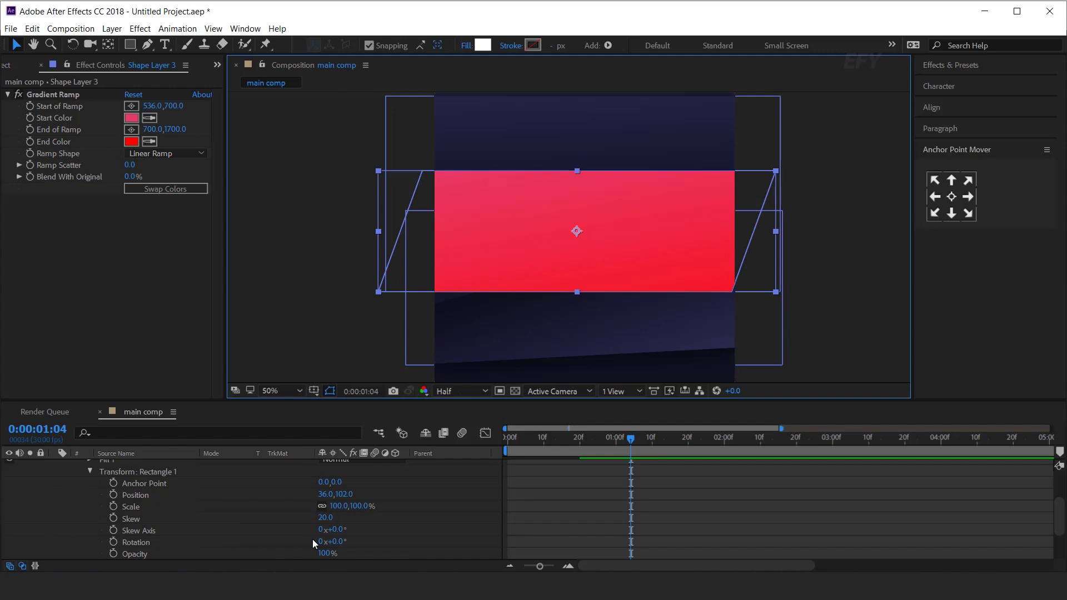
pyautogui.press('r')
pyautogui.moveTo(336, 477); pyautogui.dragTo(329, 477)
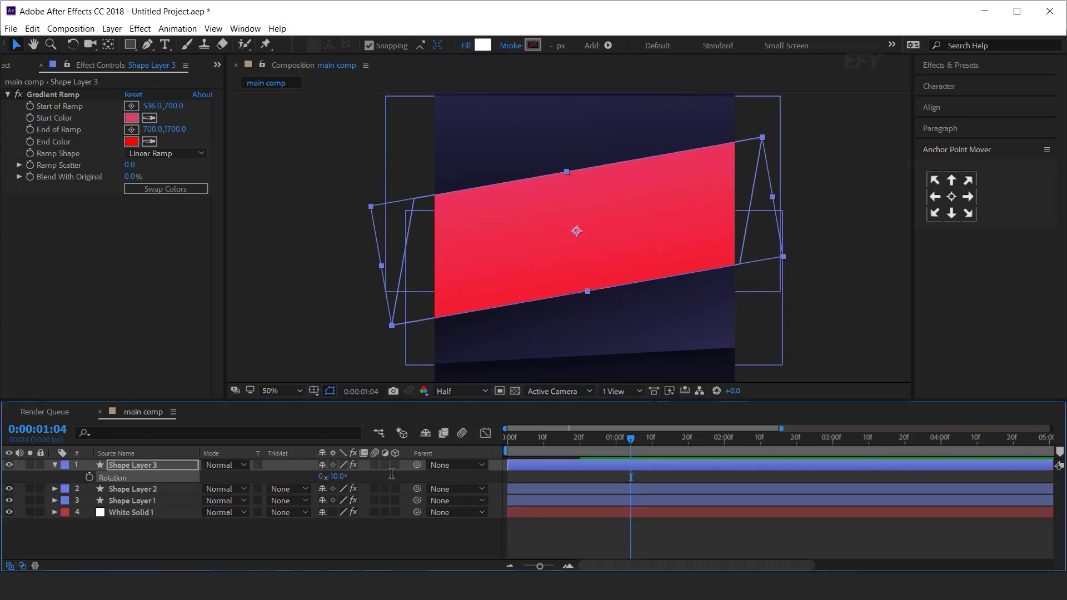
pyautogui.press(',')
pyautogui.click(790, 233)
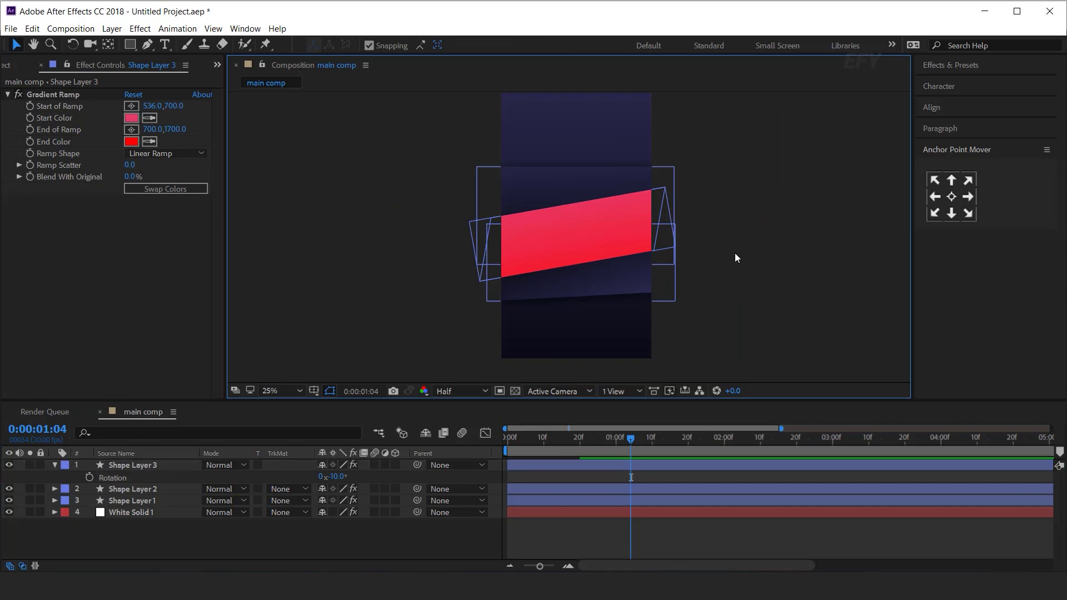
# Keyframe Shape Layer 3's scale at its full size at 0:00:00:20 and at 0, 100% at 0:00:00:00
pyautogui.scroll(-1, 742, 251)
pyautogui.scroll(1, 747, 272)
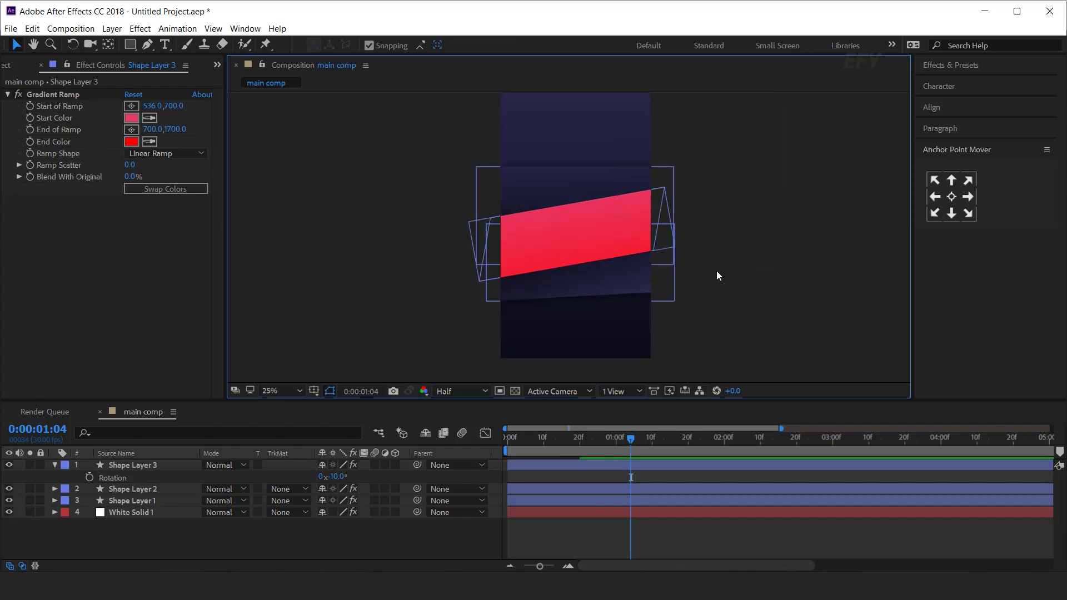
pyautogui.click(580, 450)
pyautogui.click(124, 466)
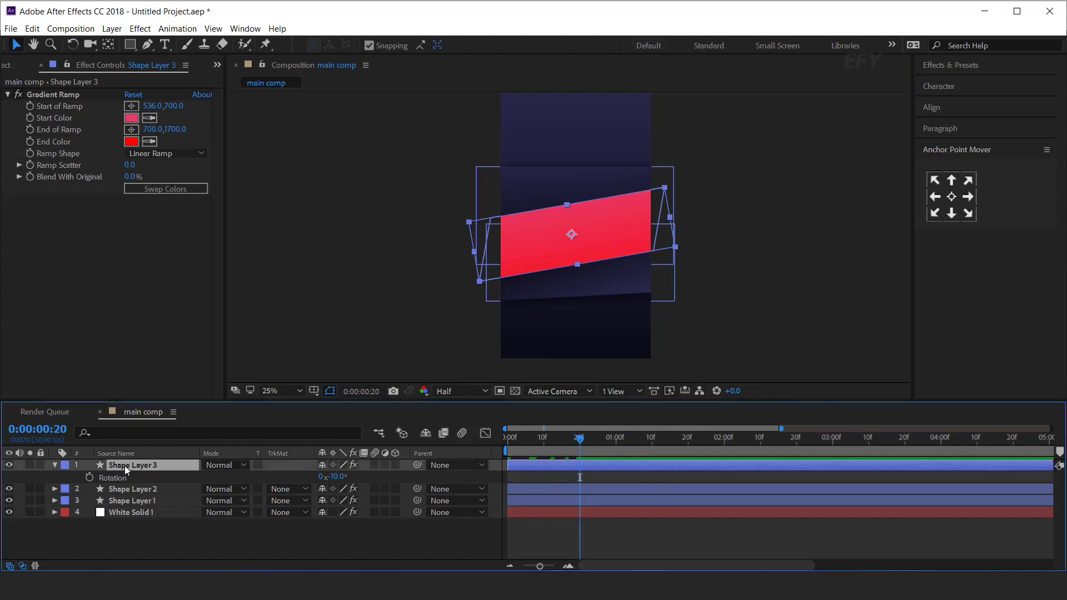
pyautogui.press('s')
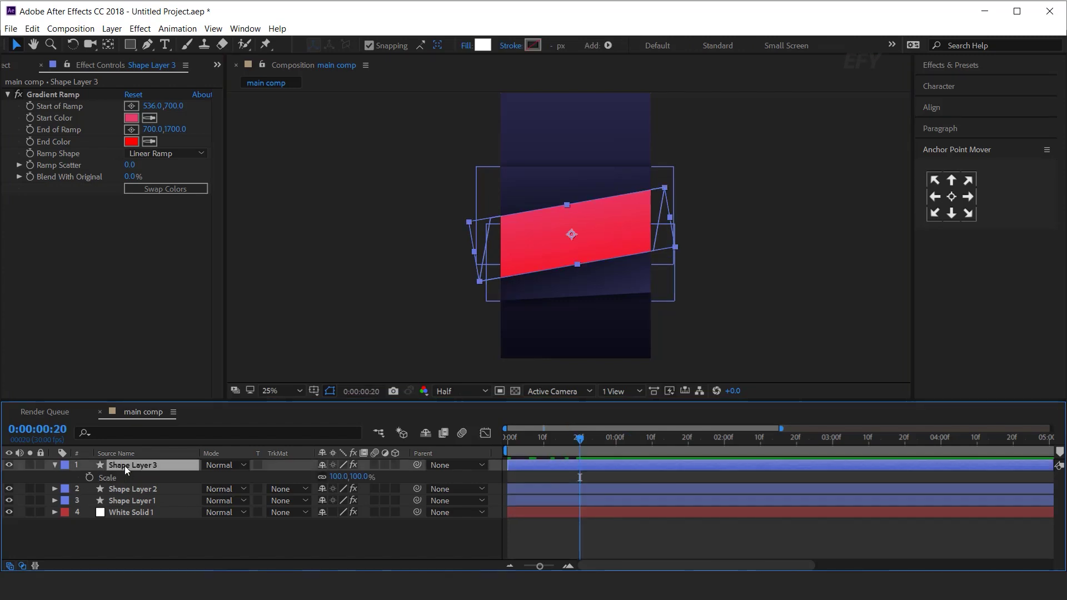
pyautogui.click(90, 479)
pyautogui.moveTo(581, 439); pyautogui.dragTo(483, 444)
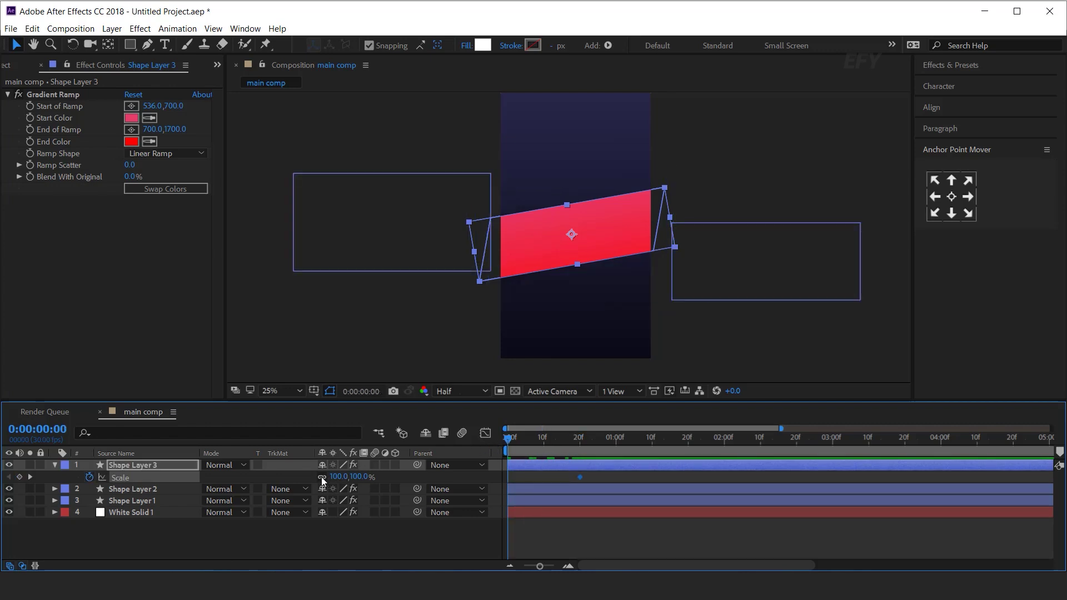
pyautogui.click(336, 477)
pyautogui.press('BackSpace')
pyautogui.write('0')
pyautogui.press('Return')
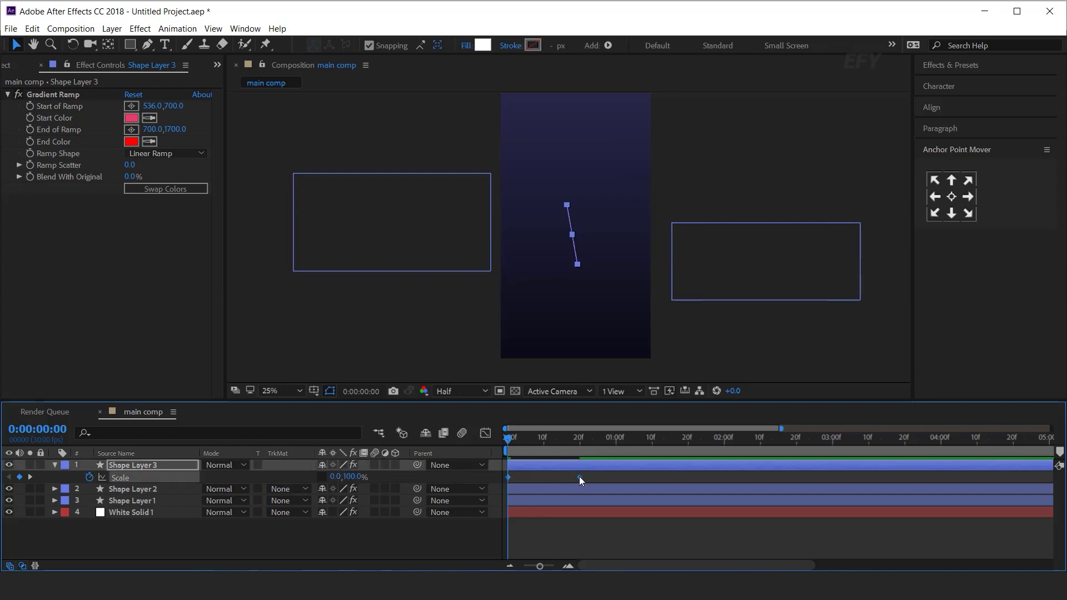
# Apply Easy Ease to Shape Layer 3's scale keyframes, raise the end keyframe's incoming influence to about 83% and preview the animation
pyautogui.rightClick(579, 476)
pyautogui.moveTo(613, 472)
pyautogui.click(757, 504)
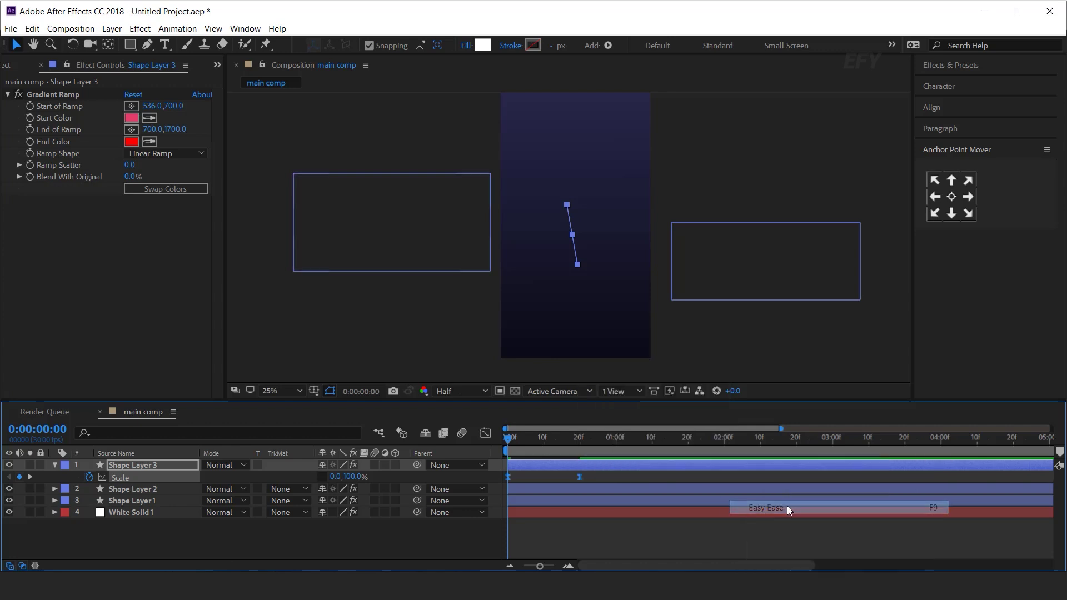
pyautogui.click(485, 433)
pyautogui.moveTo(556, 532); pyautogui.dragTo(550, 532)
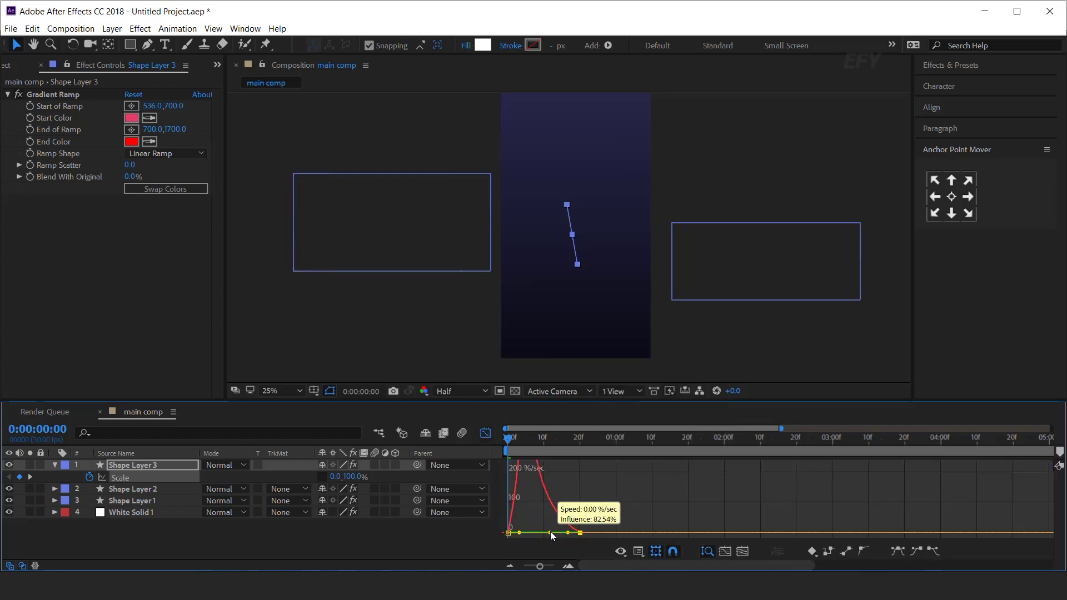
pyautogui.click(485, 433)
pyautogui.press('space')
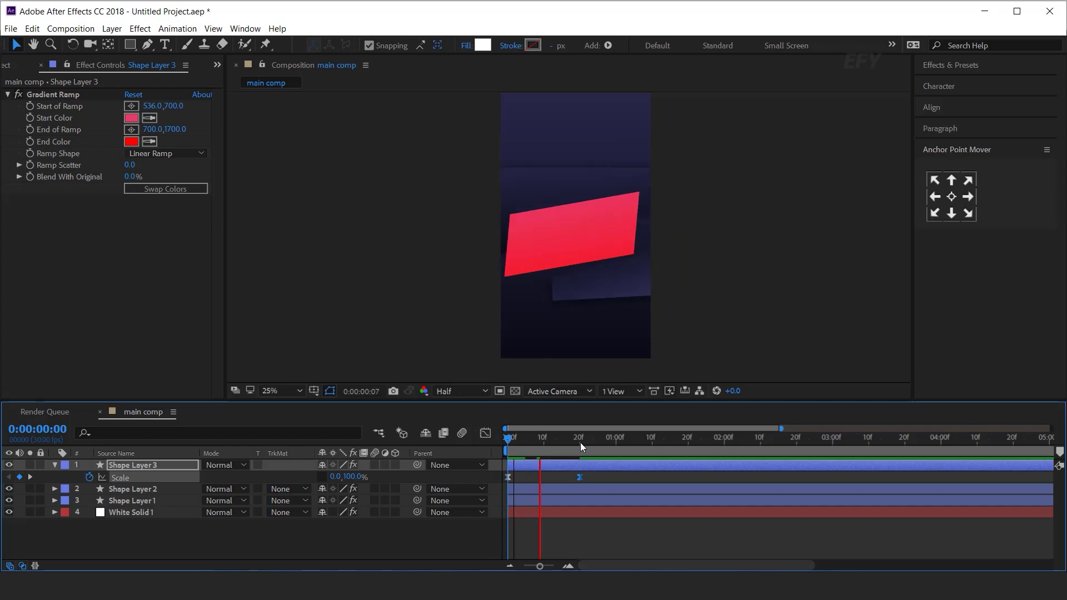
pyautogui.press('space')
# Move Shape Layer 3's end scale keyframe to about 0:00:00:14 and preview the faster reveal
pyautogui.click(554, 439)
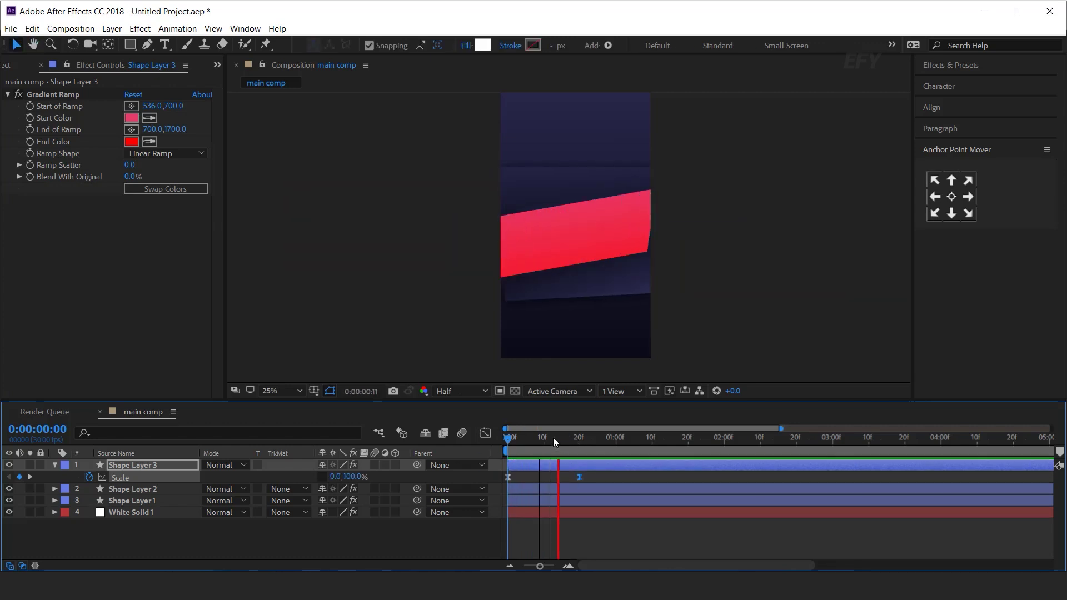
pyautogui.moveTo(554, 439); pyautogui.dragTo(558, 441)
pyautogui.moveTo(579, 478); pyautogui.dragTo(559, 478)
pyautogui.press('space')
pyautogui.press('space')
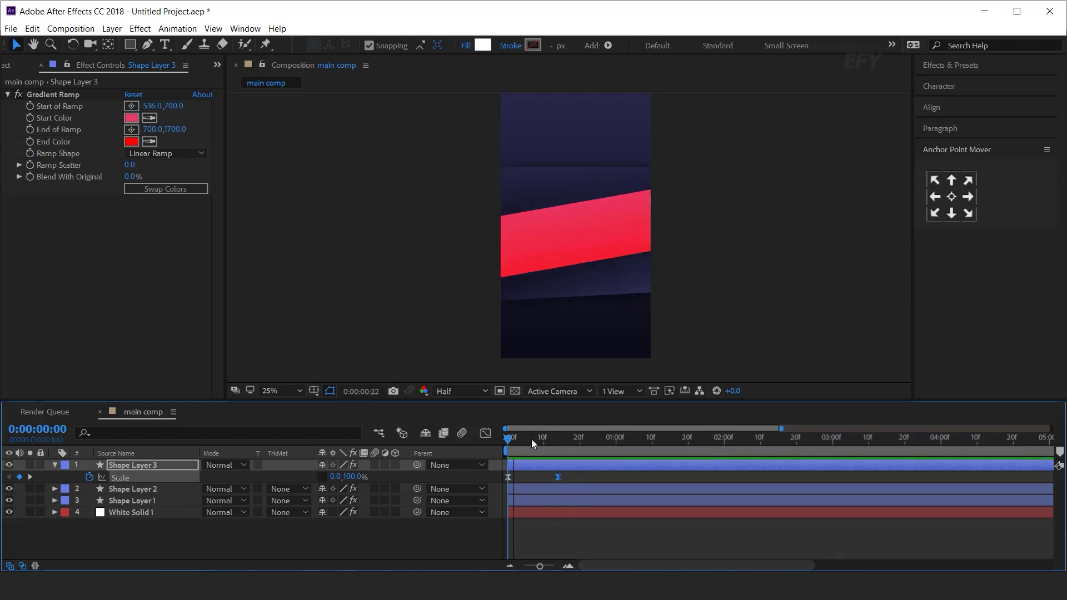
pyautogui.press('space')
pyautogui.press('space')
# Delay Shape Layer 3 in the timeline so it starts at 0:00:00:11, and preview the animation
pyautogui.moveTo(547, 443); pyautogui.dragTo(598, 467)
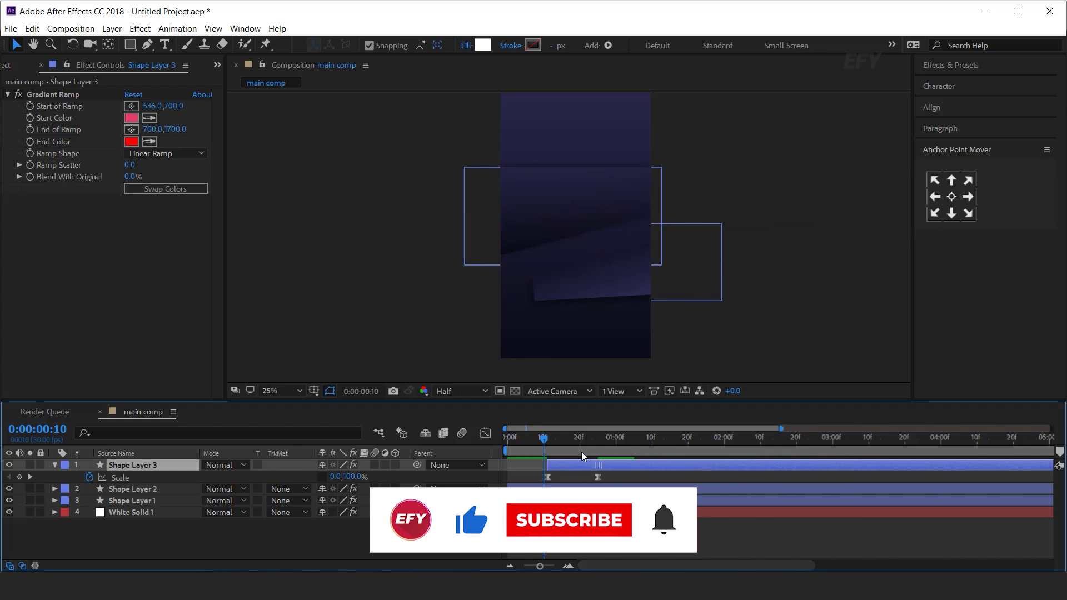
pyautogui.press('space')
pyautogui.press('space')
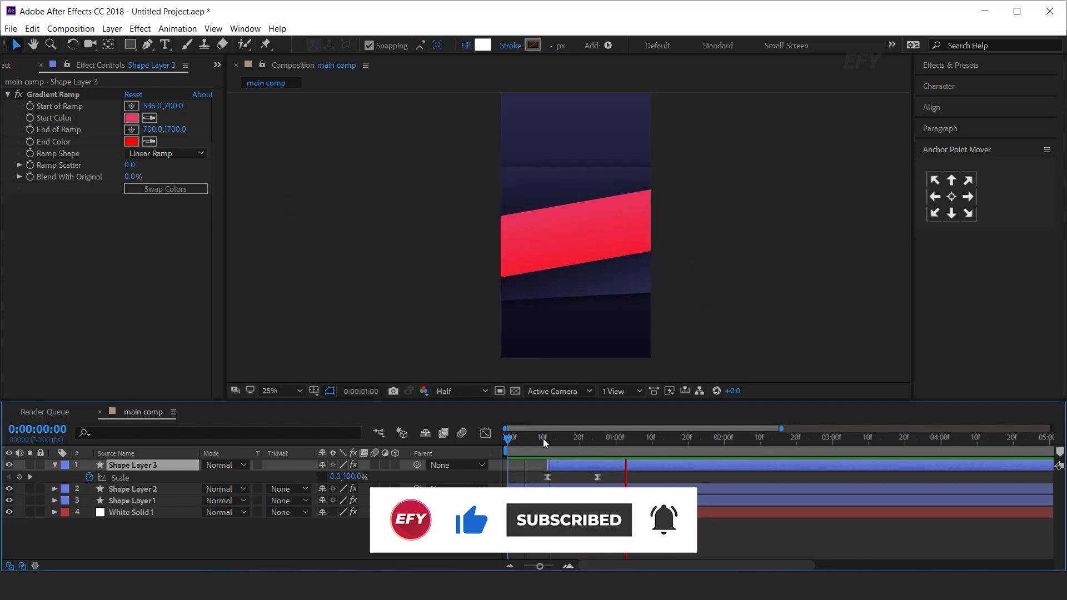
# Move Shape Layer 3's end scale keyframe to about 0:00:00:21 and preview the animation from the beginning
pyautogui.moveTo(542, 442); pyautogui.dragTo(548, 444)
pyautogui.moveTo(598, 478); pyautogui.dragTo(583, 478)
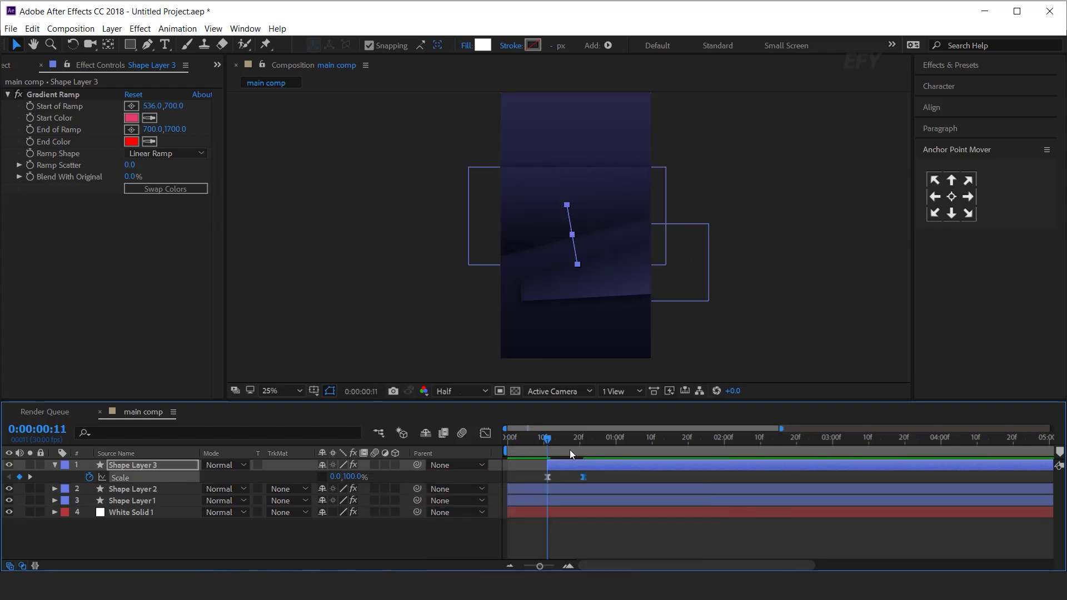
pyautogui.press('space')
pyautogui.press('space')
pyautogui.moveTo(547, 442); pyautogui.dragTo(505, 448)
pyautogui.press('space')
pyautogui.press('space')
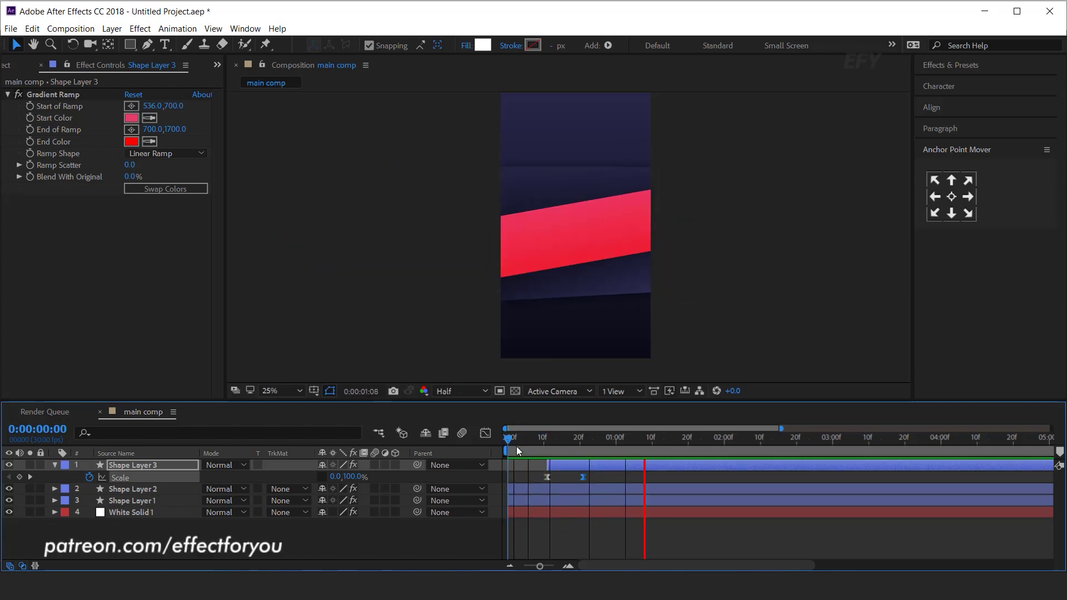
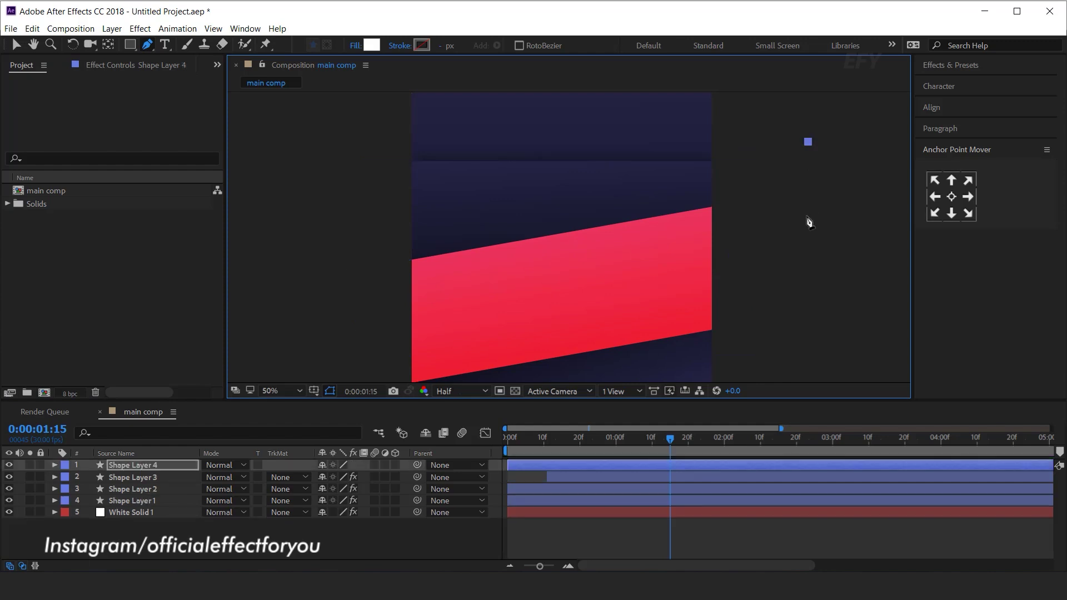
# Close the white triangle above the banner, raise its outer upper corner slightly and place Shape Layer 4 below Shape Layer 3
pyautogui.click(808, 142)
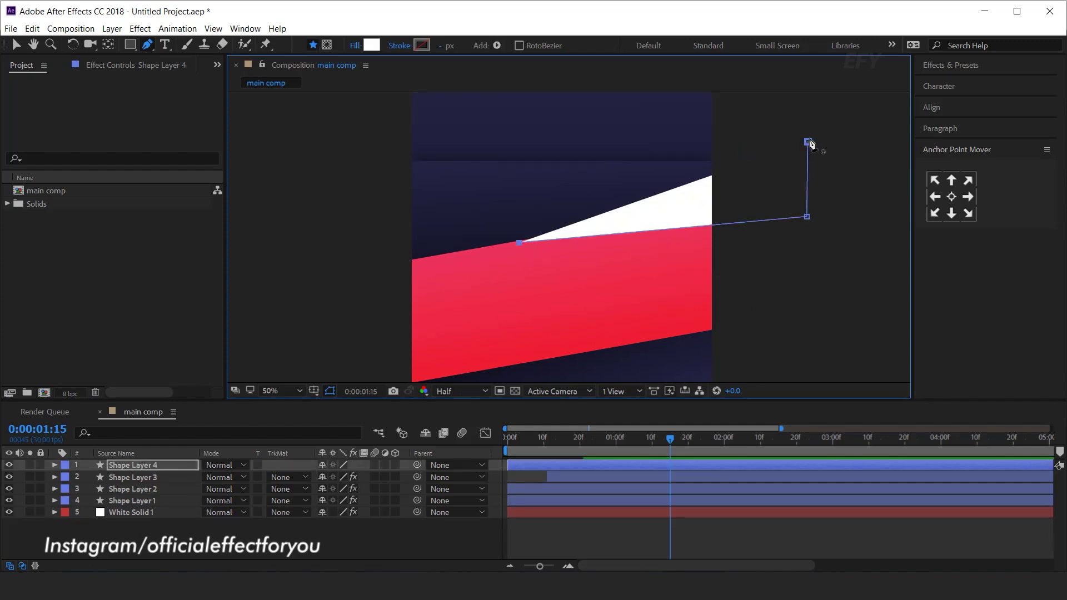
pyautogui.moveTo(808, 142); pyautogui.dragTo(806, 130)
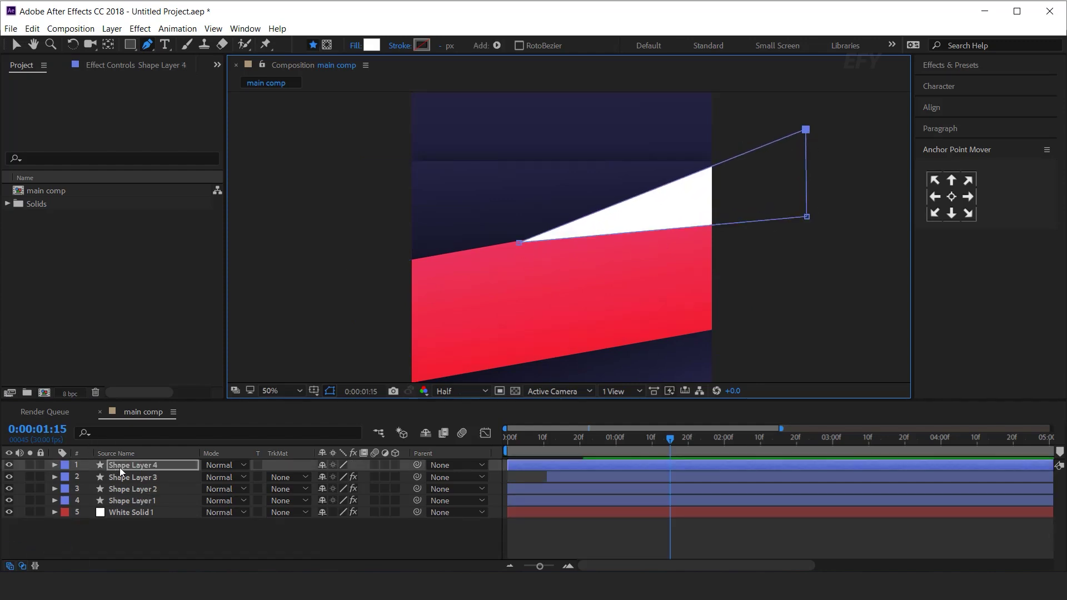
pyautogui.click(178, 467)
pyautogui.moveTo(161, 468); pyautogui.dragTo(160, 478)
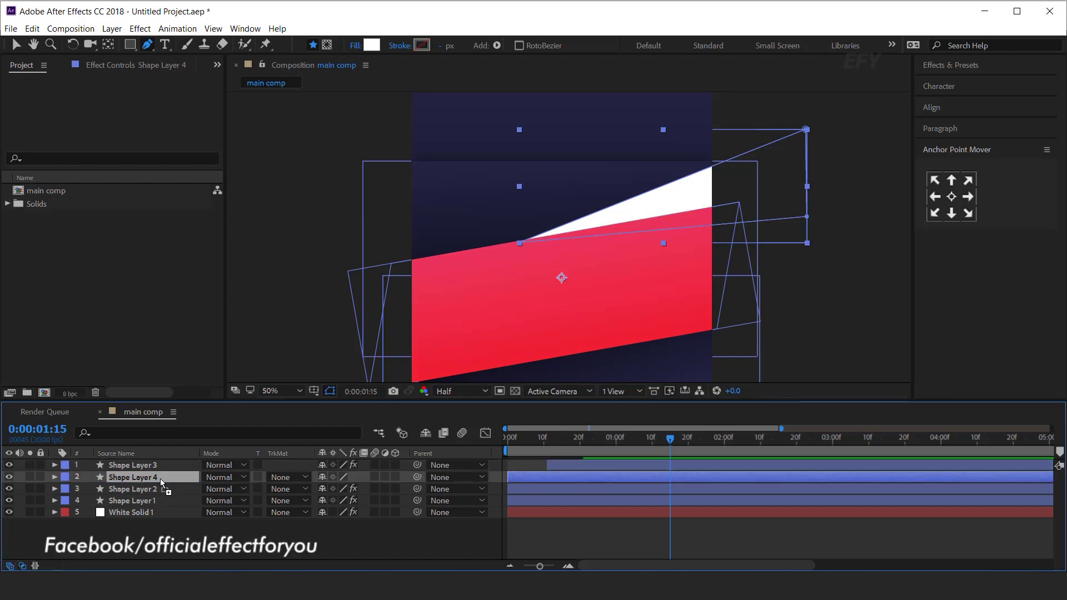
# Copy the Gradient Ramp effect from Shape Layer 3 to Shape Layer 4
pyautogui.press('F3')
pyautogui.click(144, 468)
pyautogui.click(61, 94)
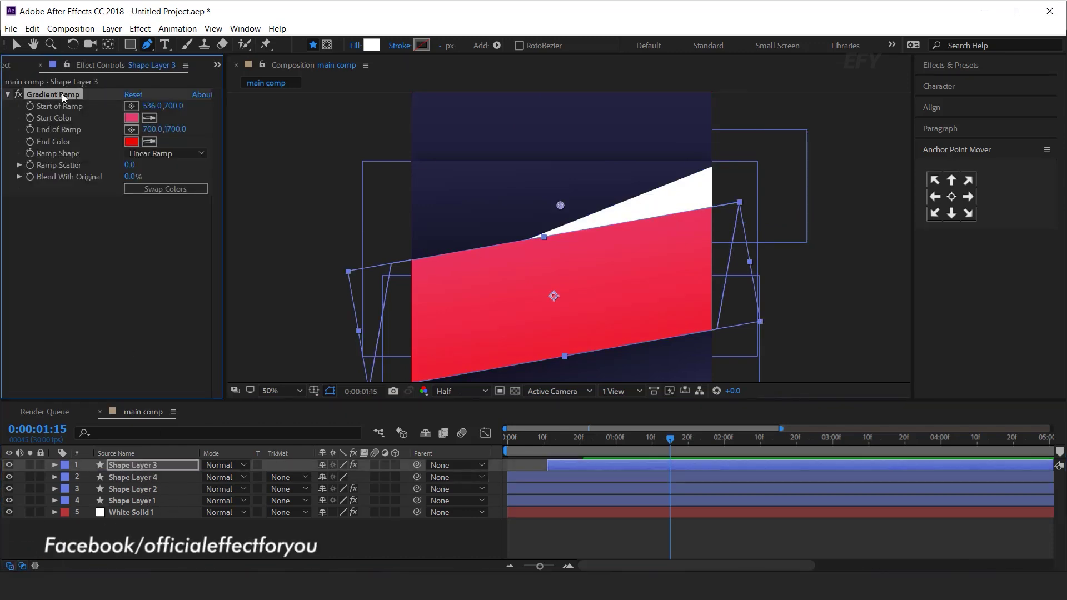
pyautogui.click(155, 477)
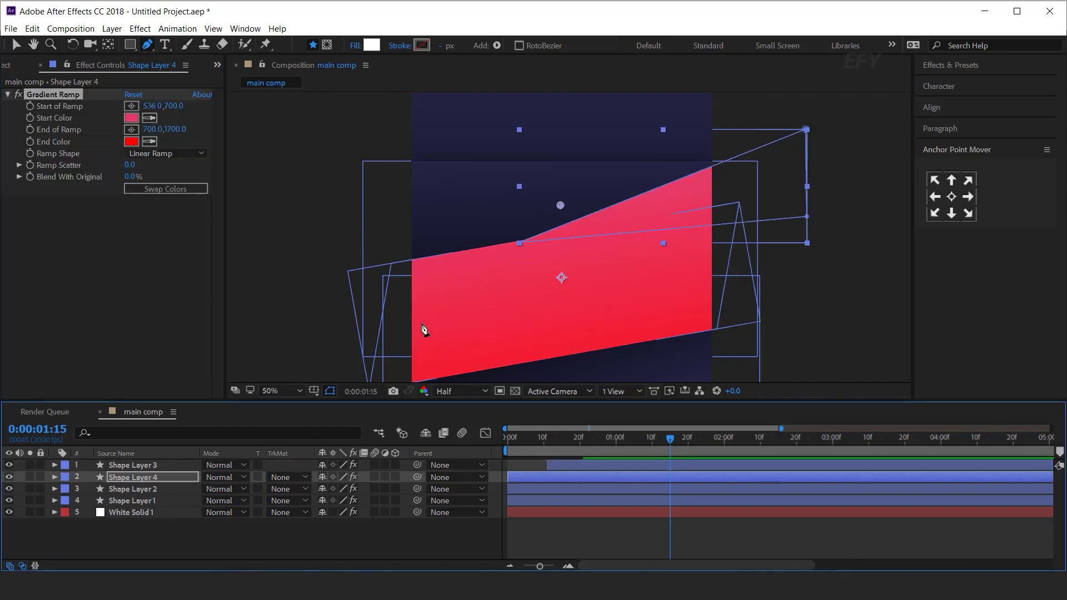
# Move the start of Shape Layer 4's ramp to about 860, 592 and its end to about 976, 992
pyautogui.press('v')
pyautogui.moveTo(562, 204); pyautogui.dragTo(651, 175)
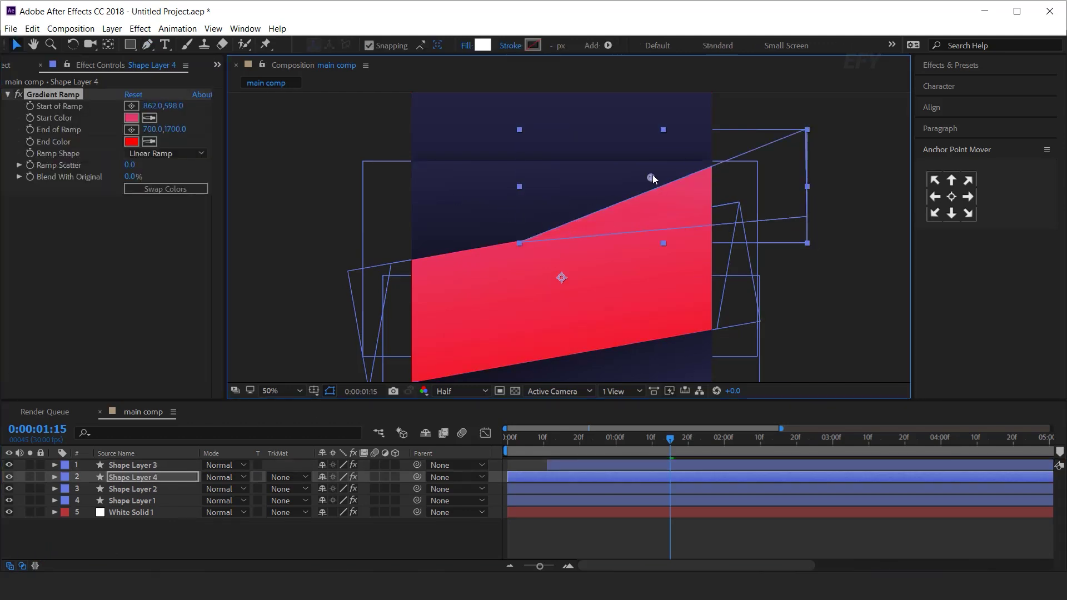
pyautogui.press(',')
pyautogui.moveTo(587, 360); pyautogui.dragTo(639, 240)
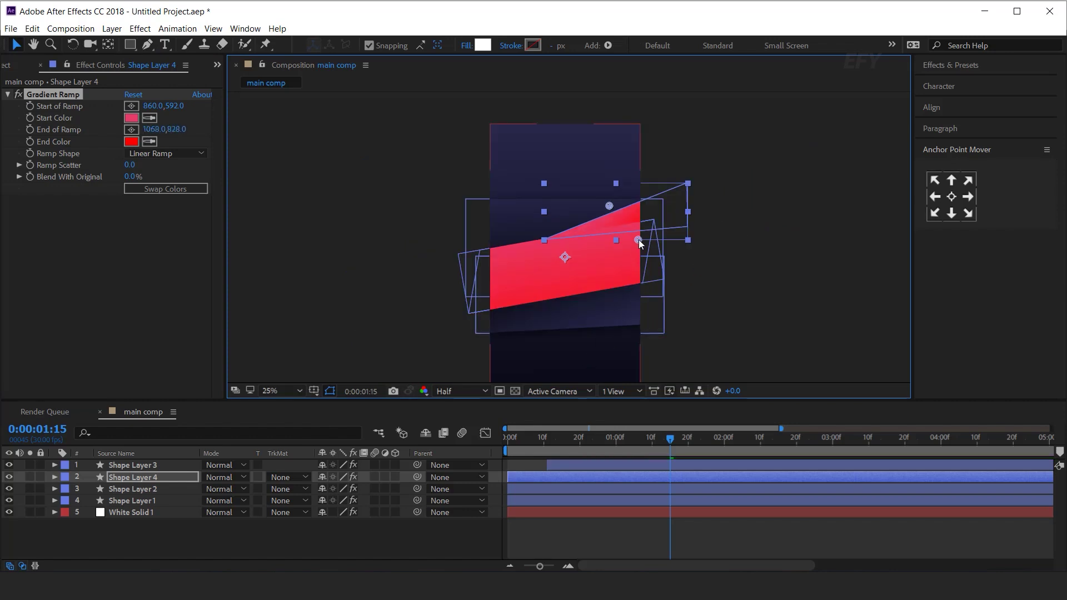
pyautogui.scroll(2, 626, 228)
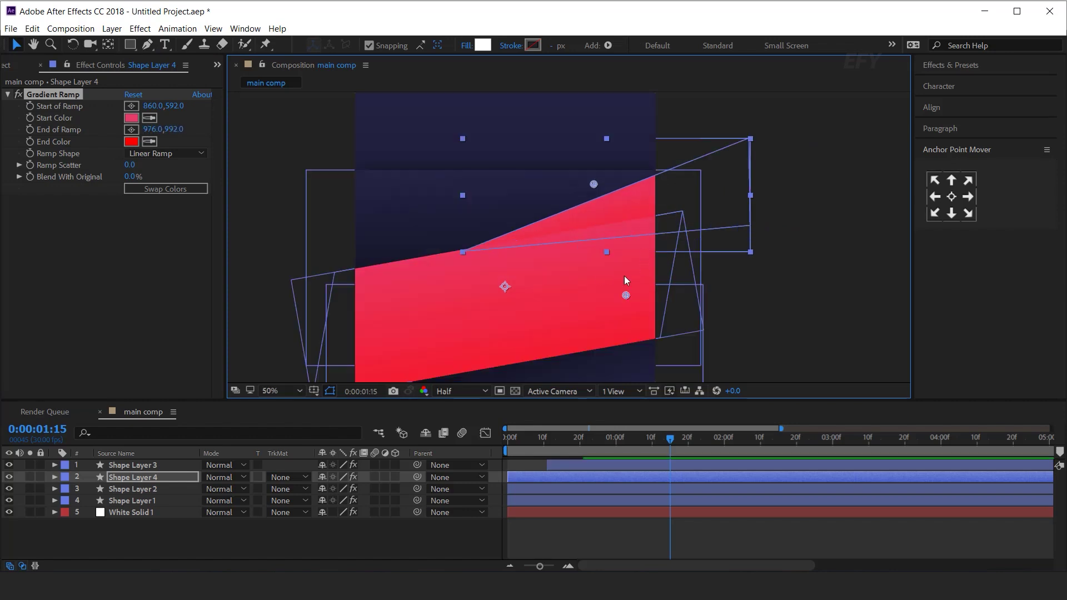
# Add a Drop Shadow effect to Shape Layer 3 and set its softness to 121
pyautogui.click(147, 466)
pyautogui.hotkey('ctrl', 'space')
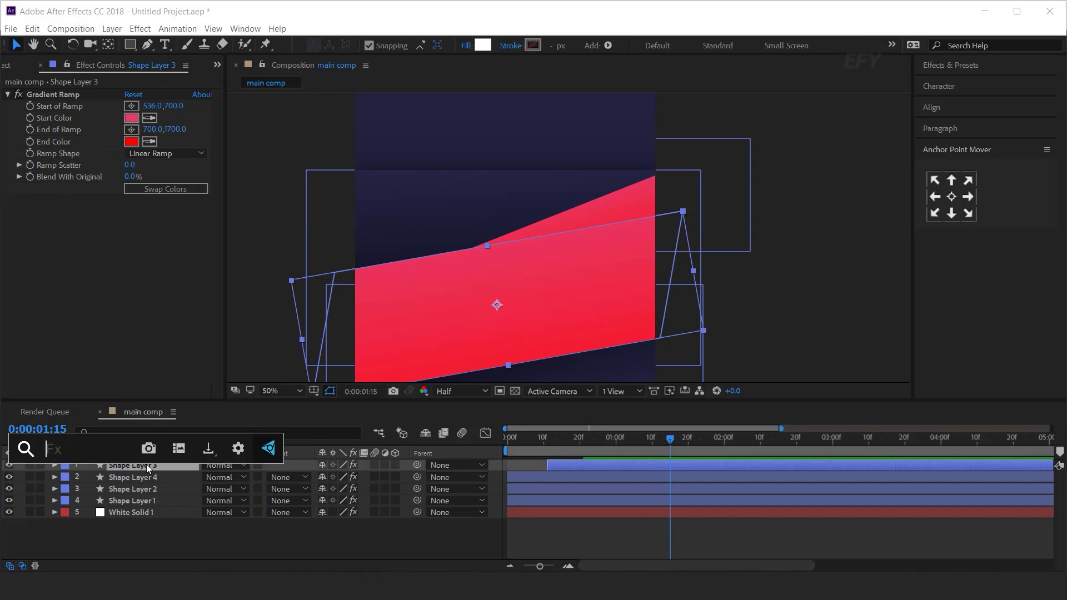
pyautogui.write('drop')
pyautogui.press('Return')
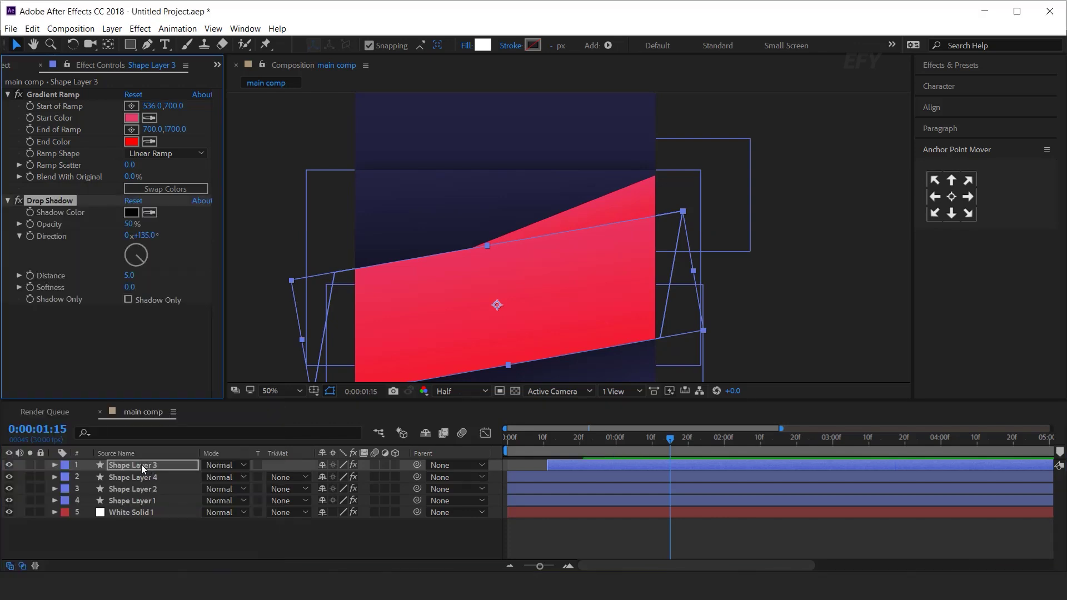
pyautogui.moveTo(128, 288); pyautogui.dragTo(217, 288)
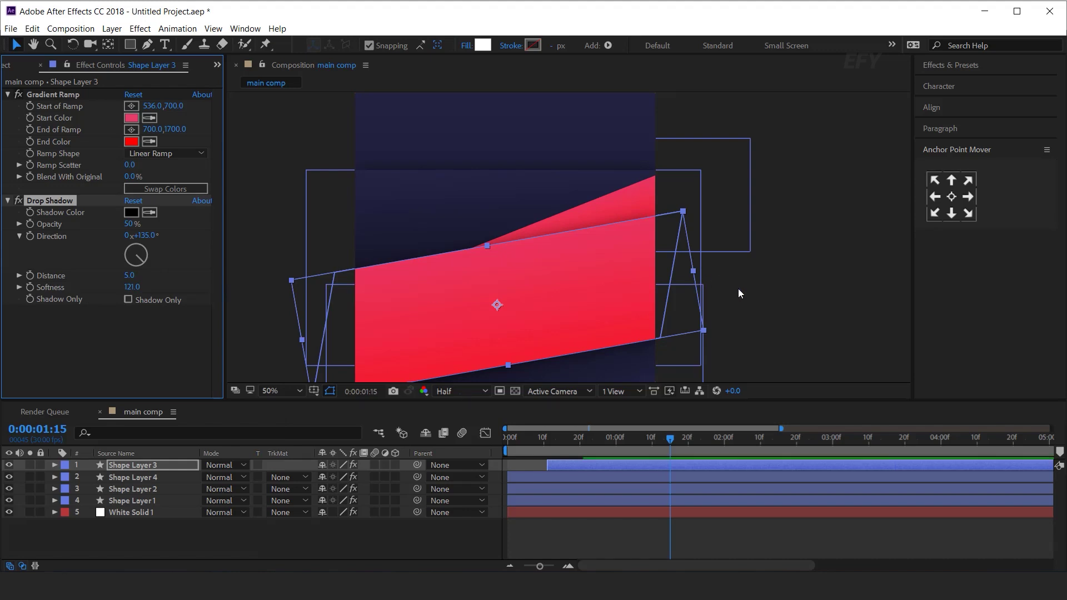
pyautogui.click(481, 542)
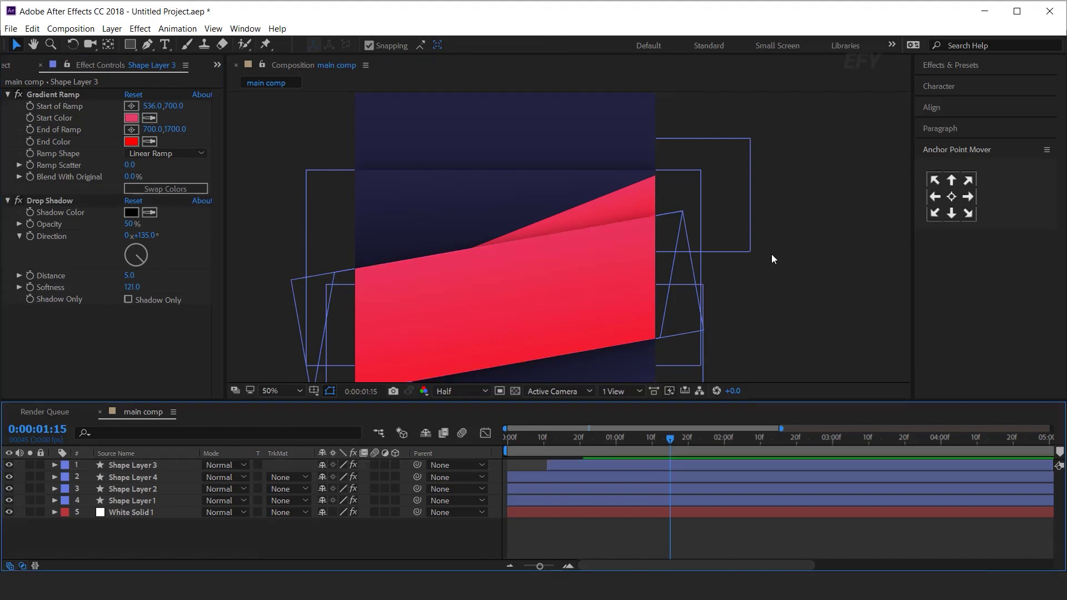
# Center the anchor point of Shape Layer 4 on its triangle
pyautogui.press(',')
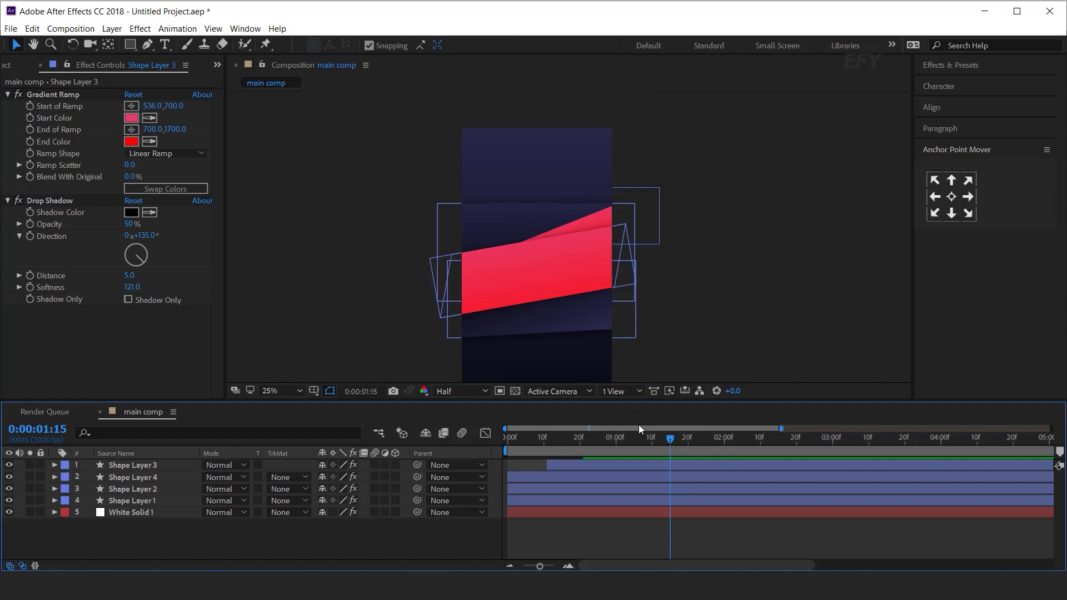
pyautogui.click(148, 478)
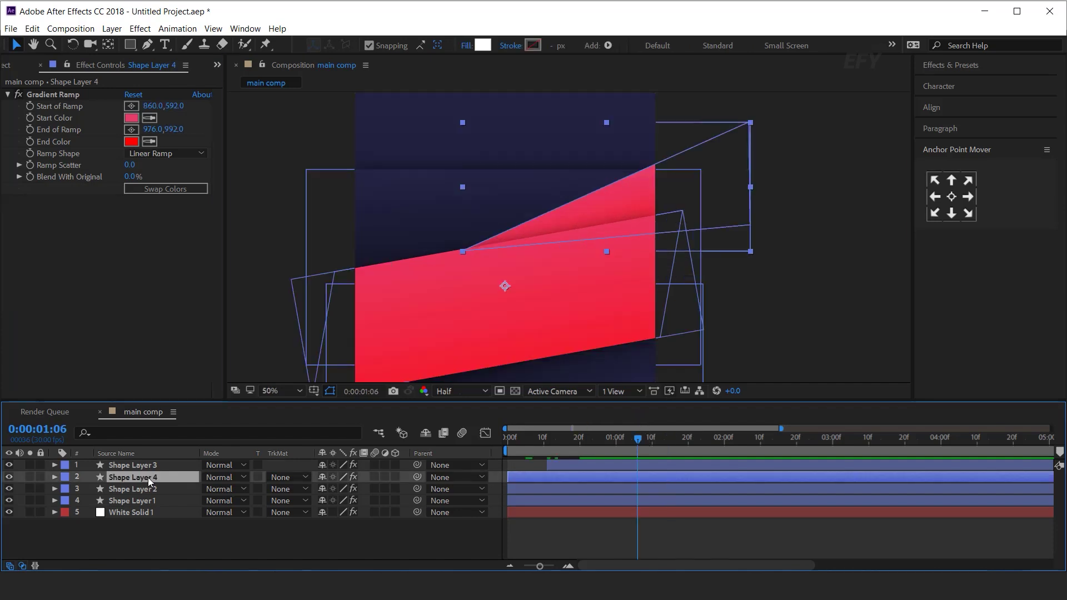
pyautogui.click(951, 198)
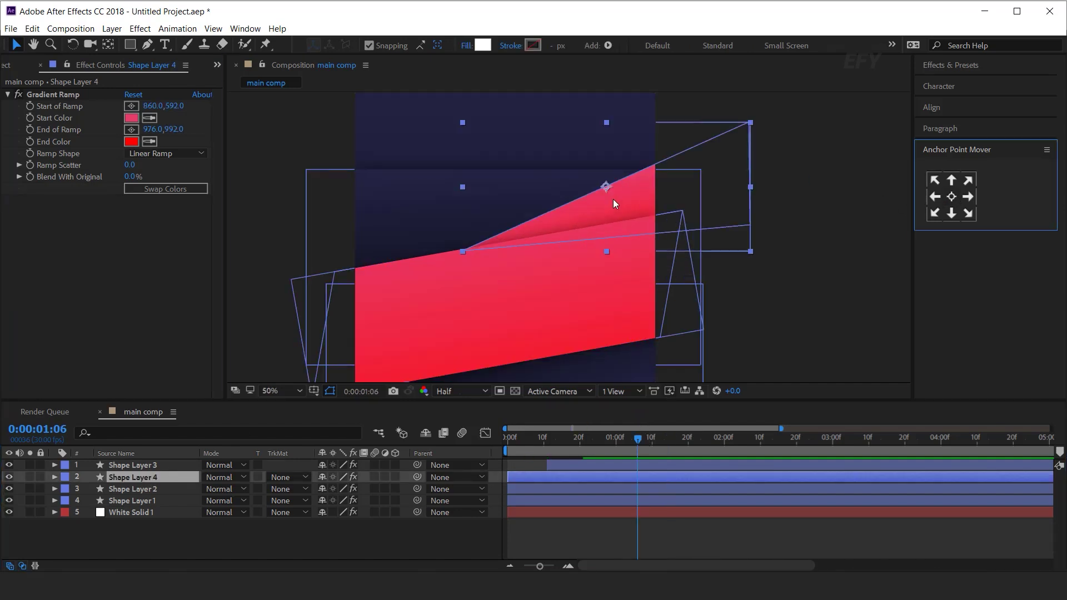
# Keyframe Shape Layer 4's current position at 0:00:00:17 and move it off the frame to about 1660, 268 at 0:00:00:00
pyautogui.press('p')
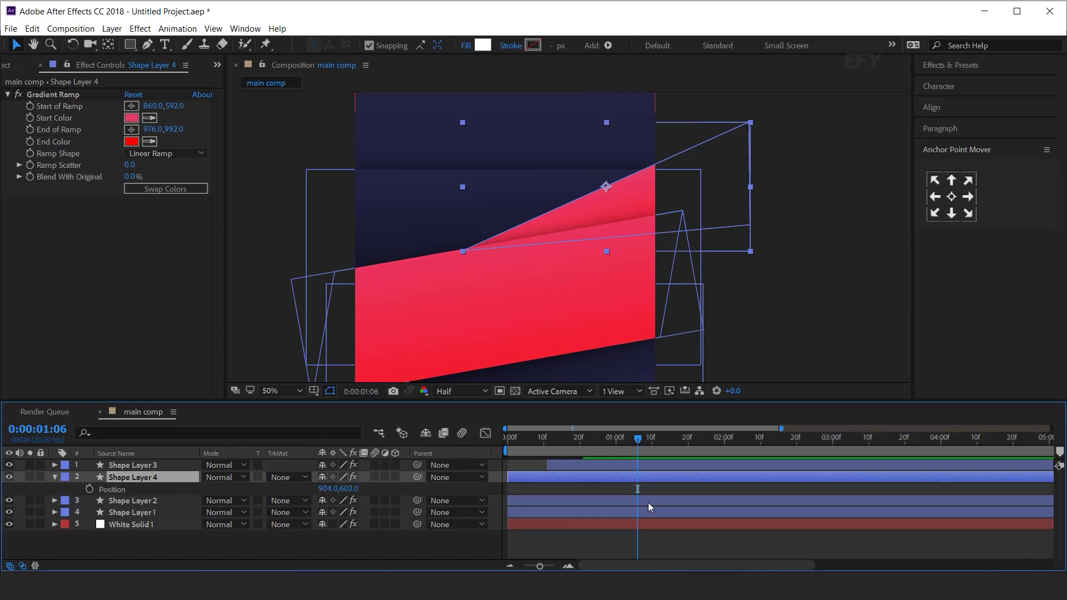
pyautogui.moveTo(510, 443); pyautogui.dragTo(568, 442)
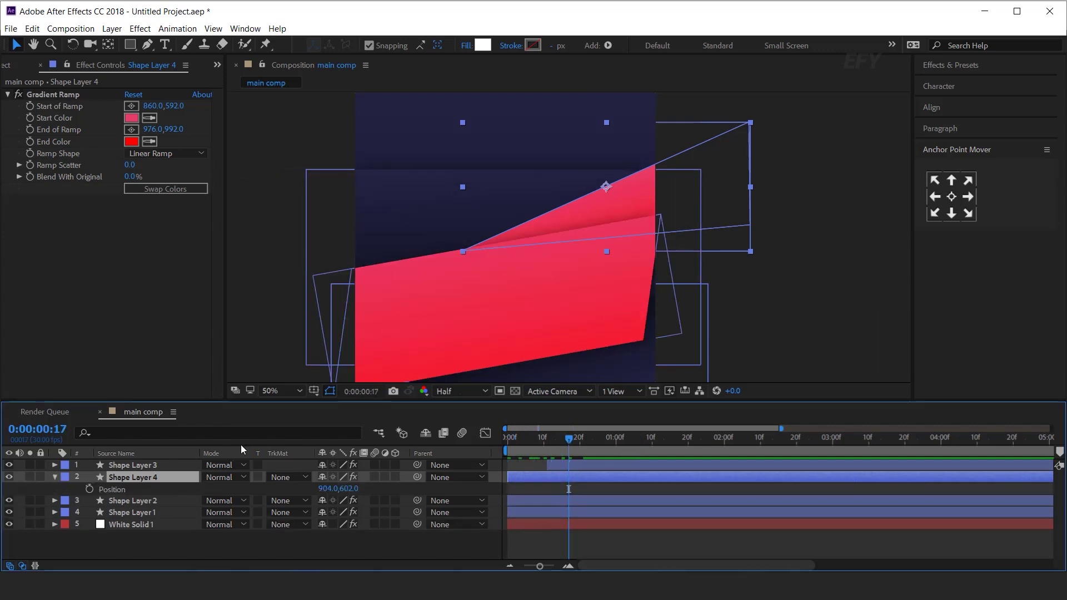
pyautogui.click(90, 490)
pyautogui.click(509, 448)
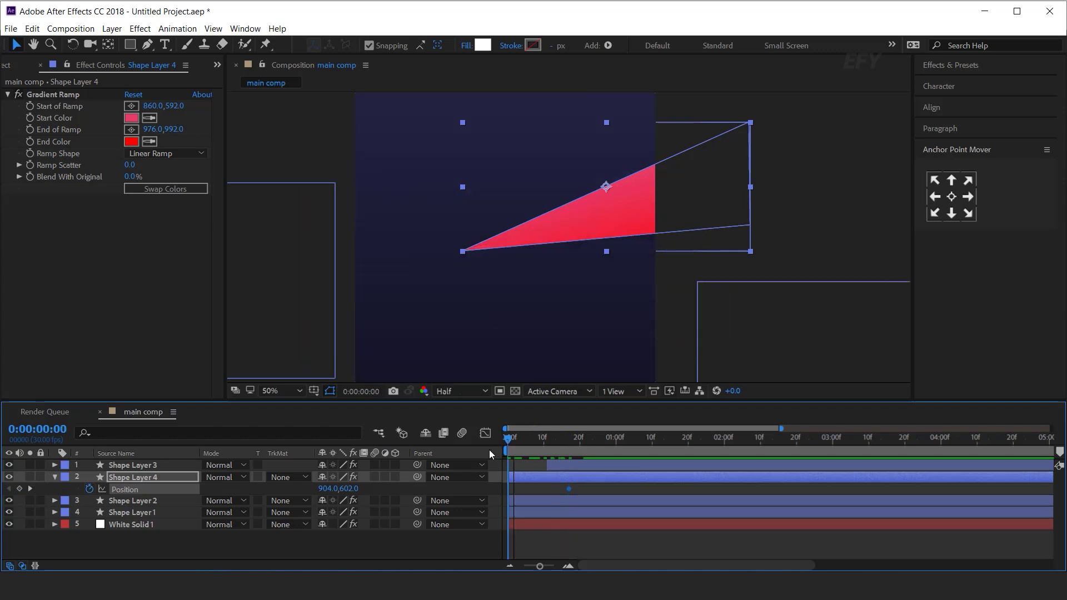
pyautogui.moveTo(605, 188); pyautogui.dragTo(817, 108)
# Apply Easy Ease to Shape Layer 4's position keyframes and shape the speed graph to peak early and slow gradually toward the end
pyautogui.click(594, 491)
pyautogui.click(568, 488)
pyautogui.rightClick(569, 488)
pyautogui.moveTo(685, 480)
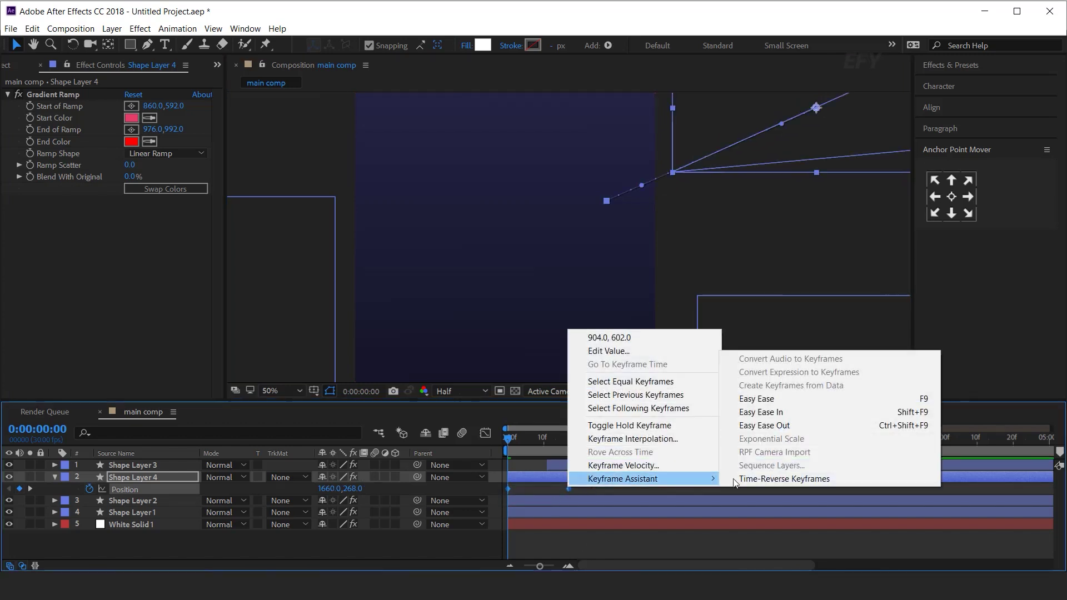
pyautogui.click(814, 399)
pyautogui.moveTo(612, 504); pyautogui.dragTo(535, 534)
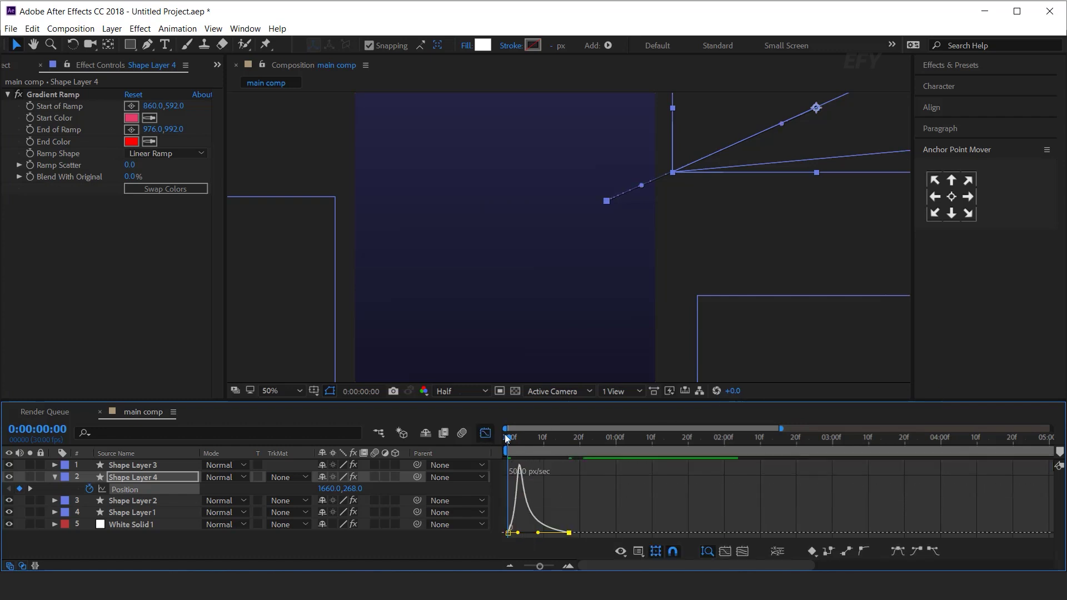
# Delay Shape Layer 4 so its slide-in starts at 0:00:00:17, and preview the timing
pyautogui.click(485, 433)
pyautogui.press('space')
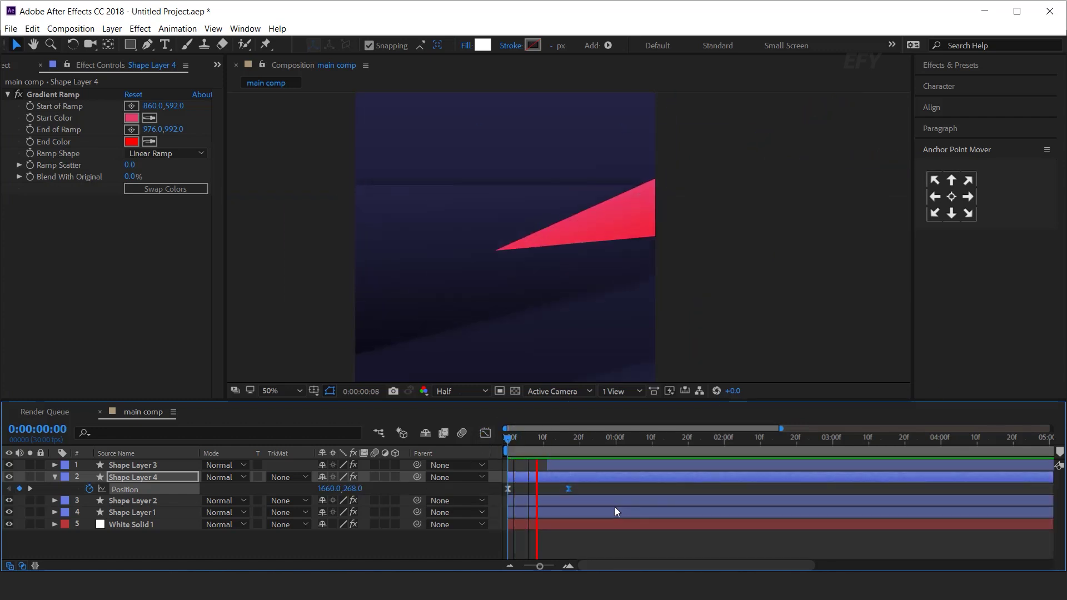
pyautogui.moveTo(558, 476); pyautogui.dragTo(619, 476)
pyautogui.press('Home')
pyautogui.click(579, 441)
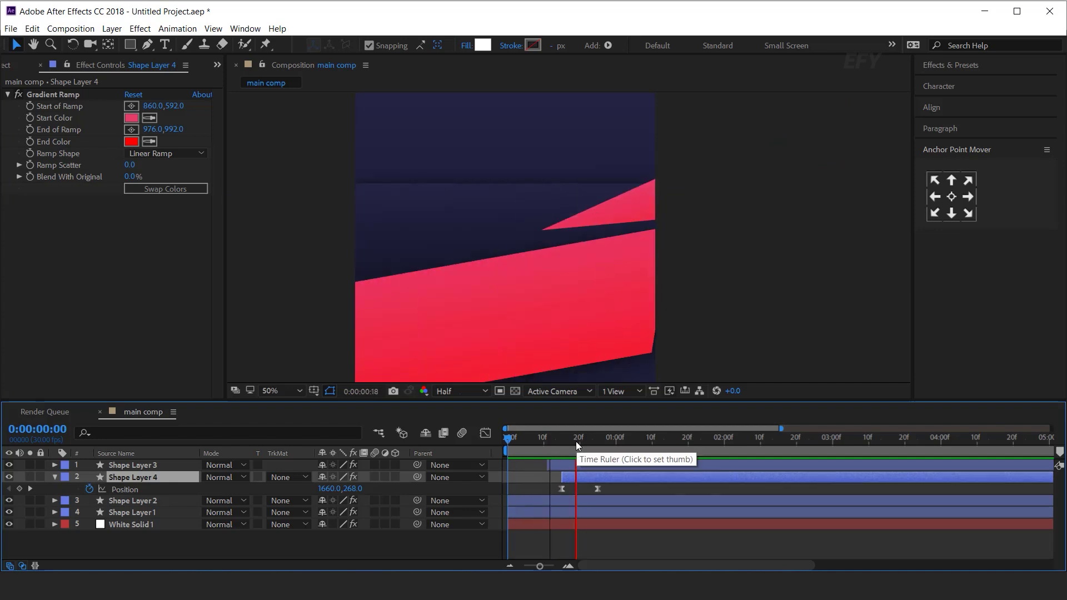
pyautogui.click(541, 445)
pyautogui.click(568, 565)
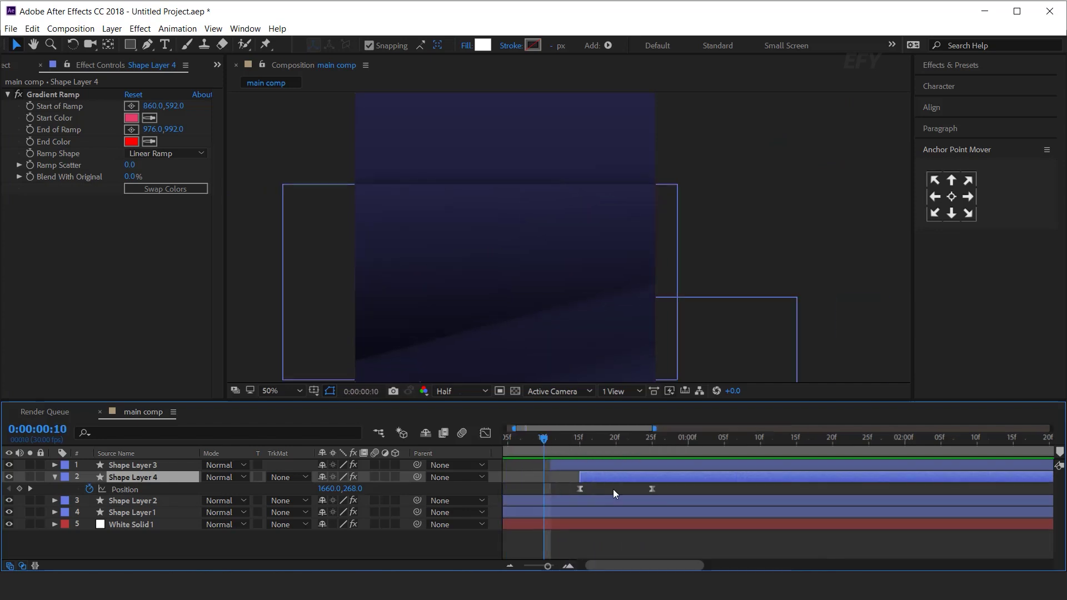
pyautogui.click(591, 445)
pyautogui.moveTo(717, 472); pyautogui.dragTo(734, 470)
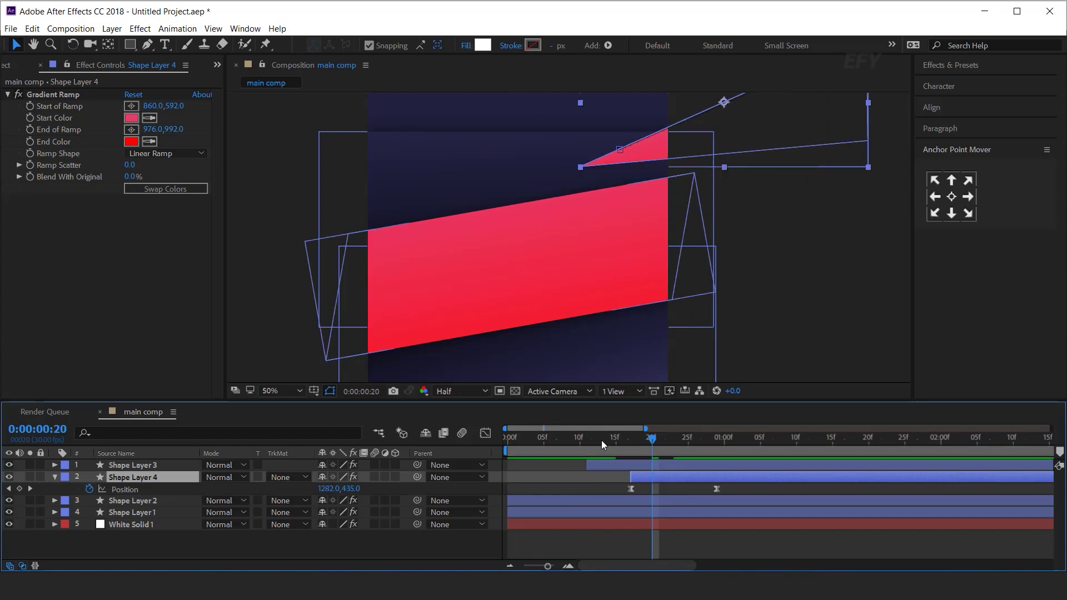
pyautogui.click(588, 443)
pyautogui.press('space')
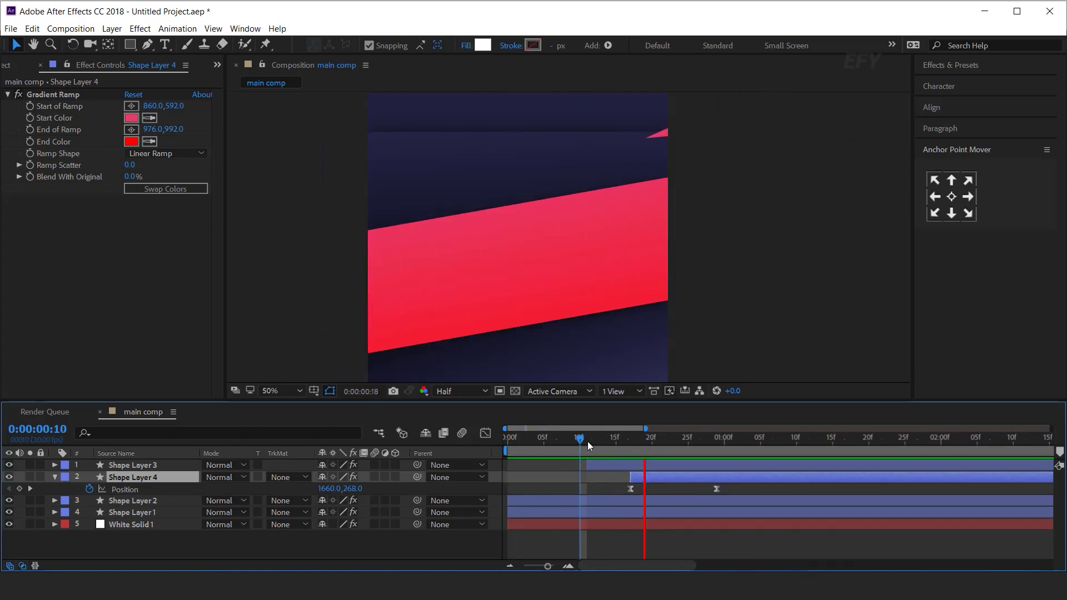
# Move Shape Layer 4's off-frame starting position at 0:00:00:17 to about 1710, 468 and preview the slide-in
pyautogui.click(631, 445)
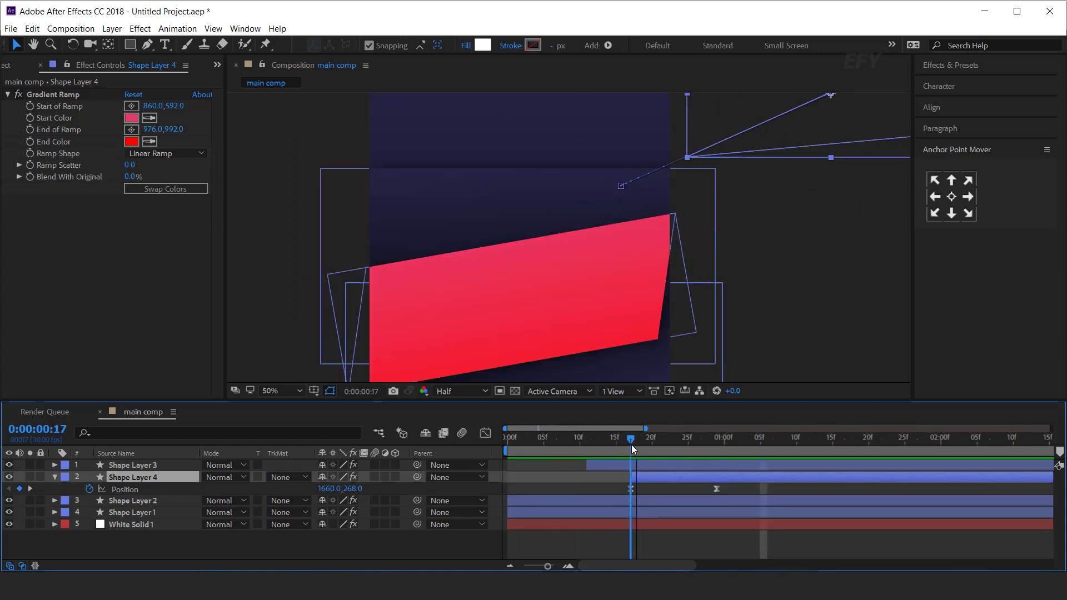
pyautogui.moveTo(777, 161); pyautogui.dragTo(706, 211)
pyautogui.moveTo(761, 143); pyautogui.dragTo(773, 184)
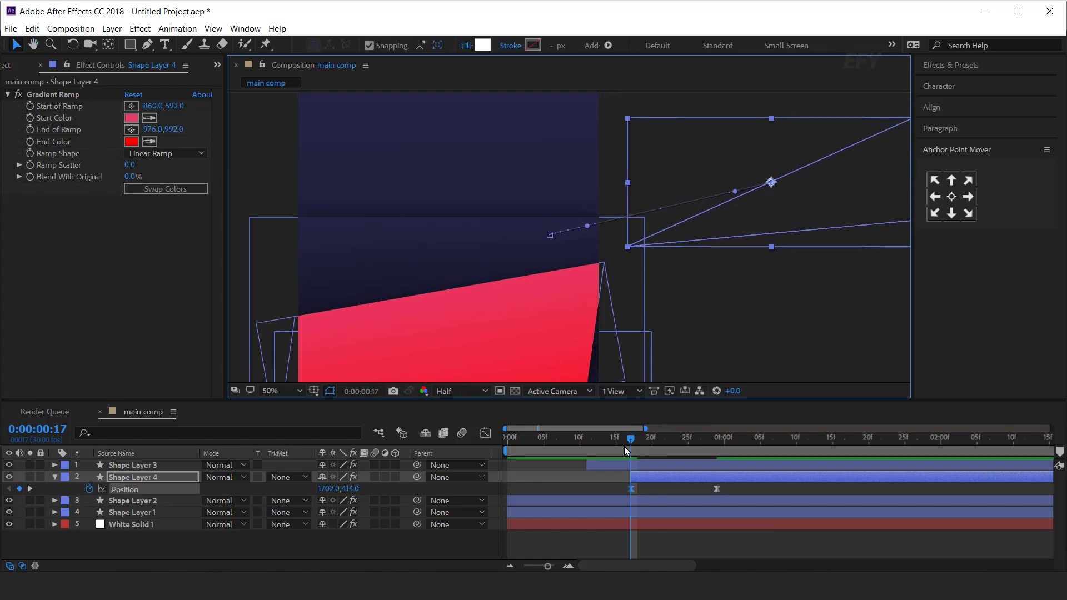
pyautogui.click(580, 443)
pyautogui.press('space')
pyautogui.moveTo(611, 442)
pyautogui.mouseDown()
pyautogui.moveTo(681, 443)
pyautogui.moveTo(630, 443)
pyautogui.mouseUp()
pyautogui.moveTo(773, 182); pyautogui.dragTo(775, 198)
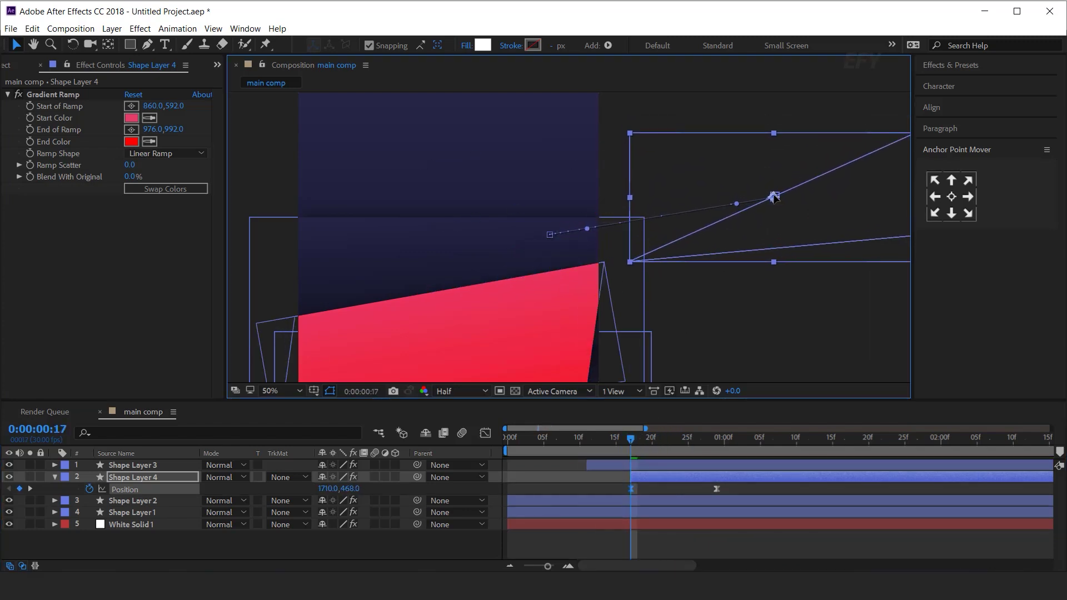
pyautogui.click(566, 448)
pyautogui.press('space')
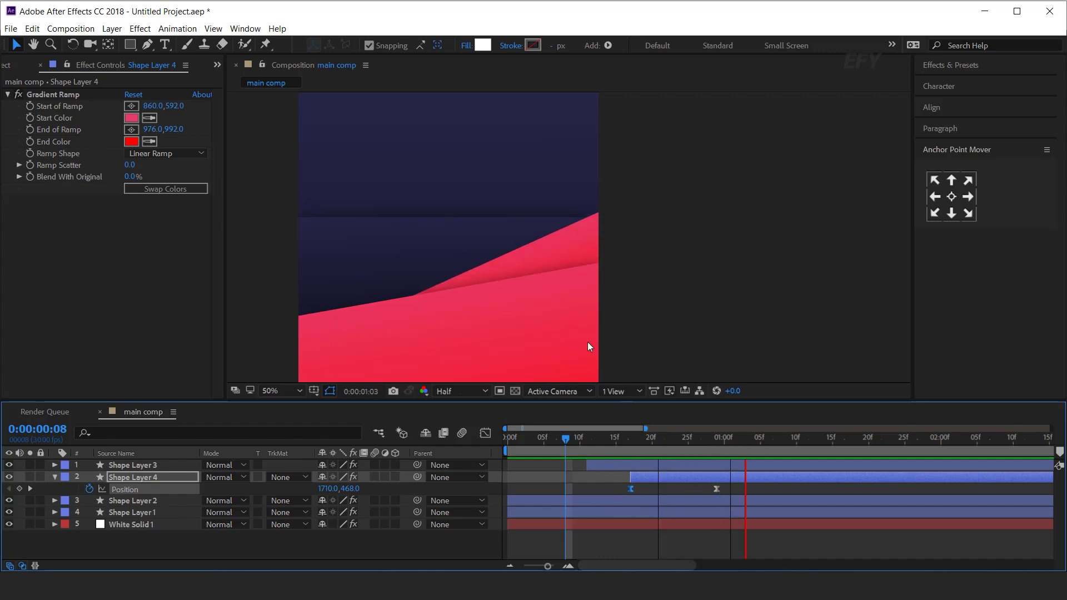
# Preview the animation from the beginning with the whole vertical frame in view
pyautogui.click(645, 446)
pyautogui.press('space')
pyautogui.moveTo(742, 238); pyautogui.dragTo(876, 149)
pyautogui.press('v')
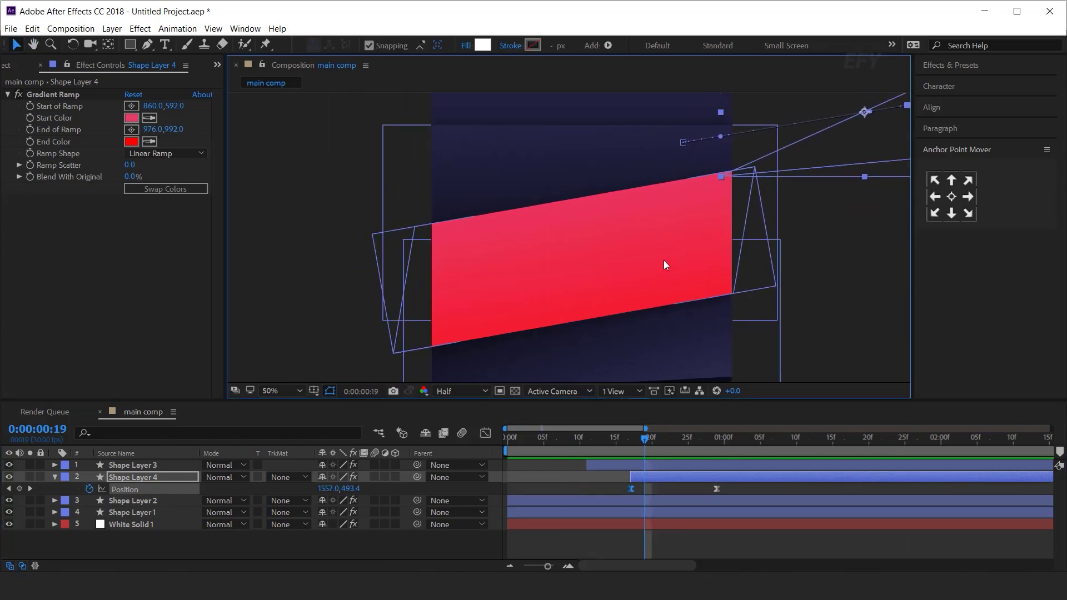
pyautogui.press(',')
pyautogui.click(487, 548)
pyautogui.press('Home')
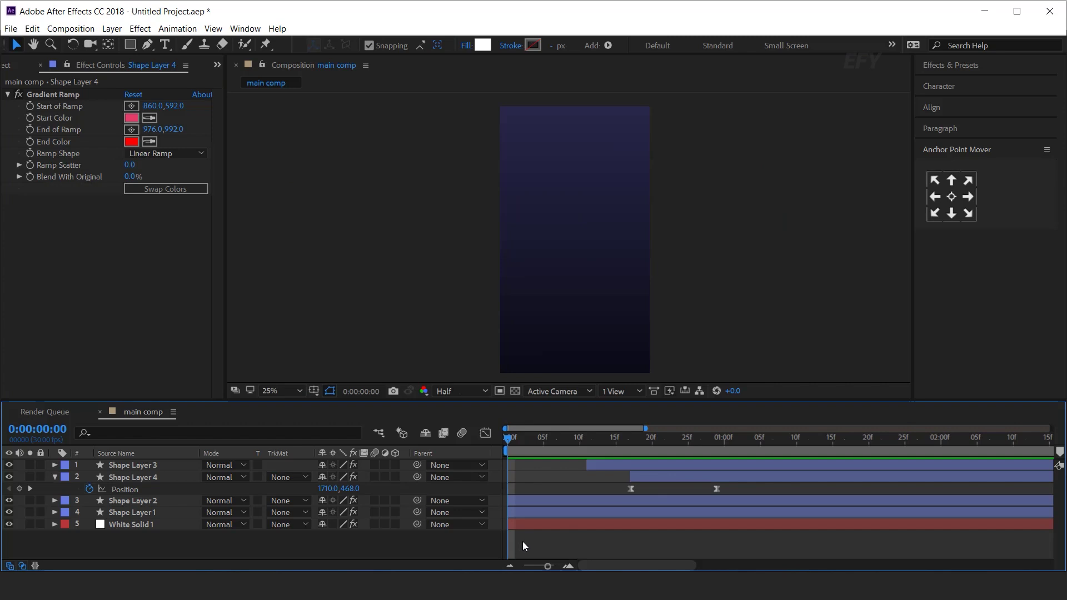
pyautogui.press('space')
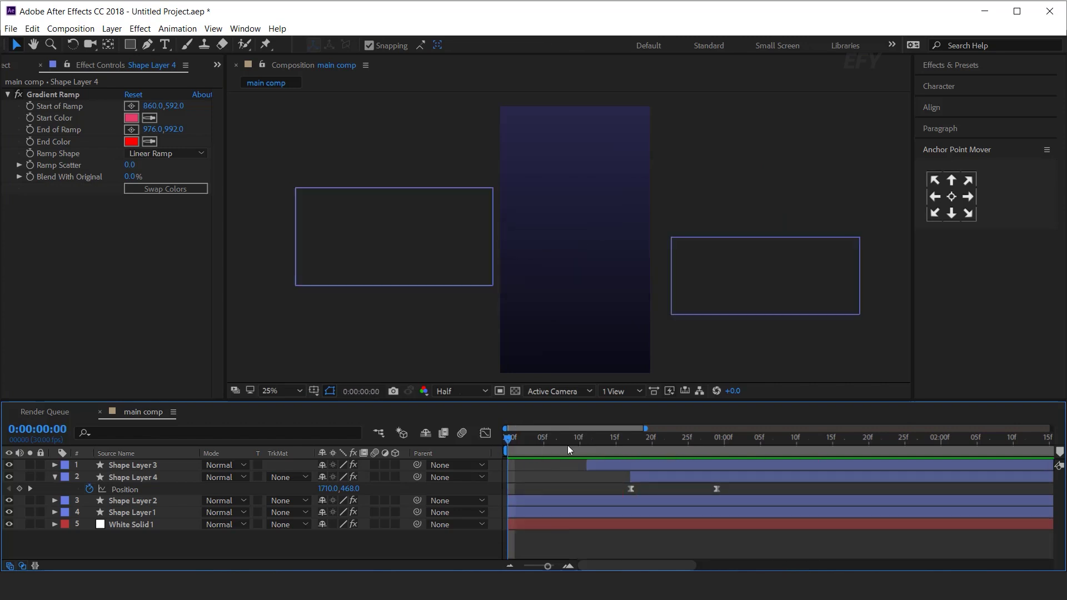
# Shift Shape Layer 4 earlier so it starts at 0:00:00:13, and preview the timing against the banner
pyautogui.click(632, 439)
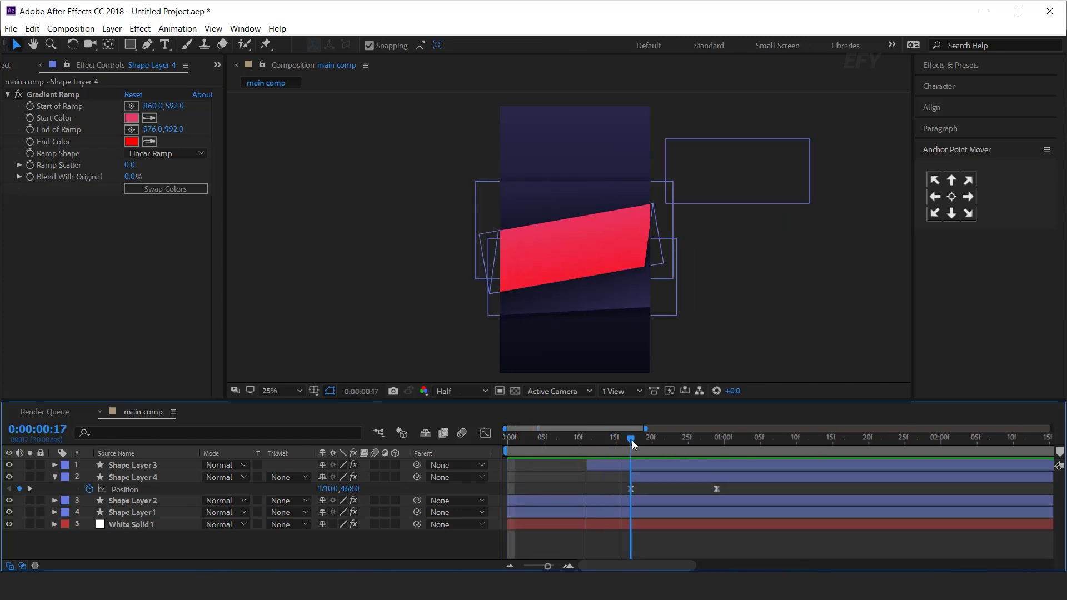
pyautogui.moveTo(662, 479); pyautogui.dragTo(633, 480)
pyautogui.moveTo(631, 440); pyautogui.dragTo(515, 449)
pyautogui.moveTo(688, 489); pyautogui.dragTo(674, 489)
pyautogui.press('space')
pyautogui.moveTo(668, 443); pyautogui.dragTo(724, 443)
pyautogui.click(55, 477)
pyautogui.click(299, 542)
pyautogui.press('space')
# Draw a white Pen tool triangle under the banner's lower edge, extending past the composition's left side, and stack Shape Layer 3 above it
pyautogui.moveTo(618, 439); pyautogui.dragTo(696, 439)
pyautogui.press('g')
pyautogui.scroll(1, 547, 294)
pyautogui.click(420, 356)
pyautogui.click(405, 264)
pyautogui.click(653, 252)
pyautogui.click(407, 356)
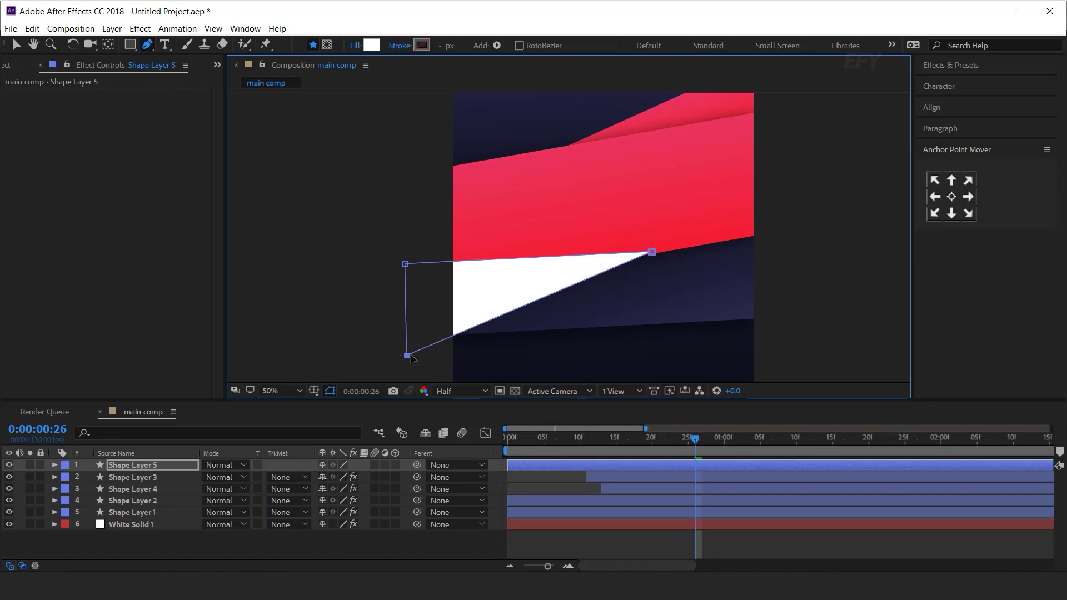
pyautogui.click(156, 479)
pyautogui.moveTo(155, 481); pyautogui.dragTo(146, 468)
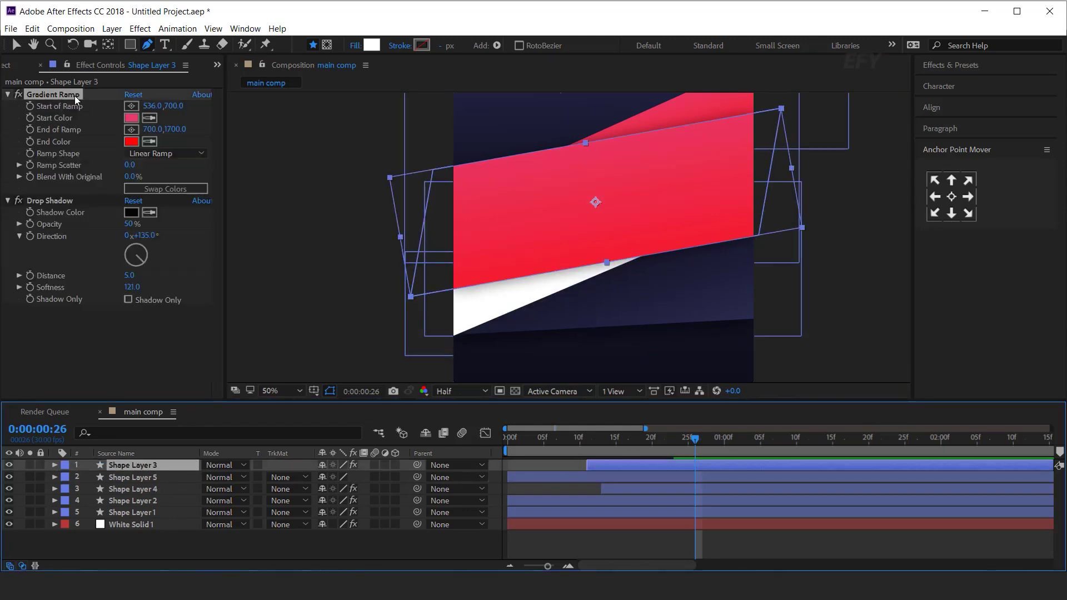
# Paste Shape Layer 3's Gradient Ramp onto Shape Layer 5 and move its start to about 272, 962 and its end to about 232, 1768
pyautogui.click(156, 480)
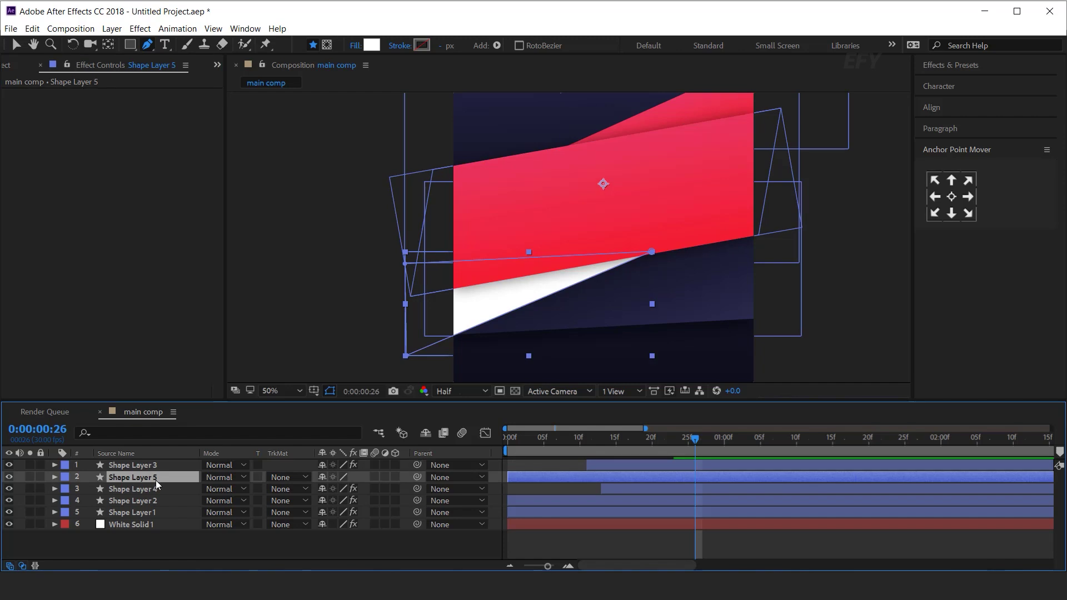
pyautogui.hotkey('ctrl', 'v')
pyautogui.click(66, 95)
pyautogui.press('v')
pyautogui.moveTo(602, 112); pyautogui.dragTo(529, 185)
pyautogui.scroll(-2, 531, 189)
pyautogui.moveTo(608, 313); pyautogui.dragTo(542, 296)
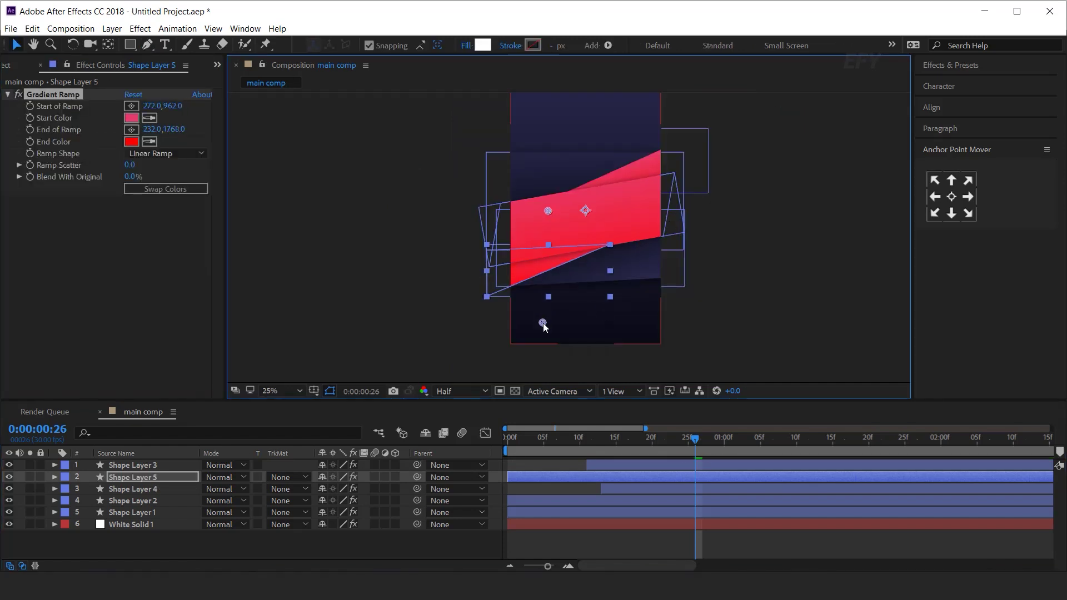
pyautogui.scroll(2, 546, 295)
pyautogui.click(826, 305)
pyautogui.scroll(-2, 636, 244)
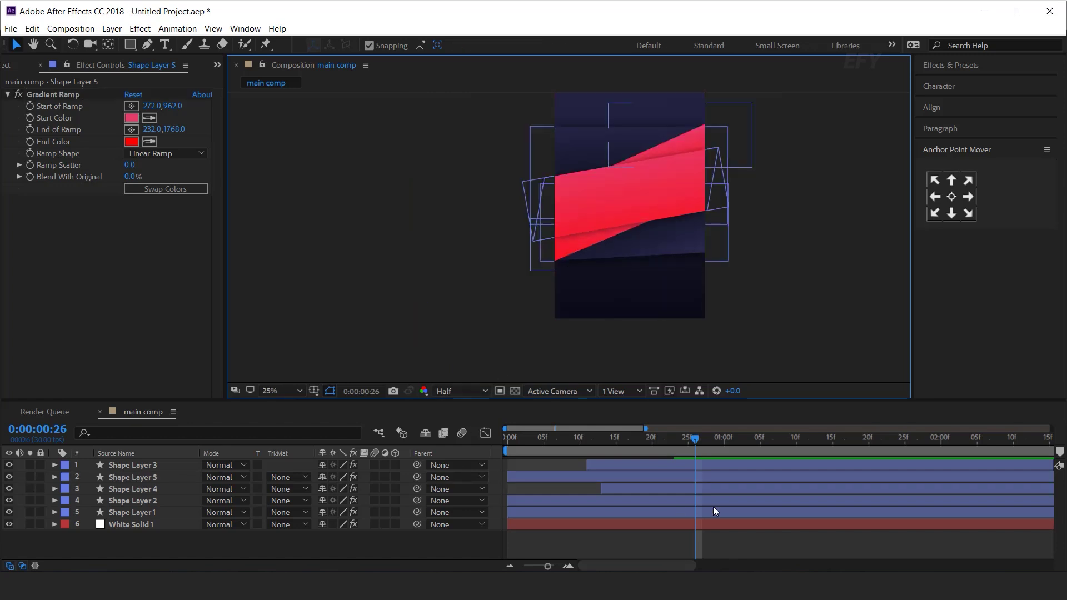
# Keyframe Shape Layer 5's current position at 0:00:00:10 and move it off the frame to about -570, 1463 at 0:00:00:00
pyautogui.click(145, 466)
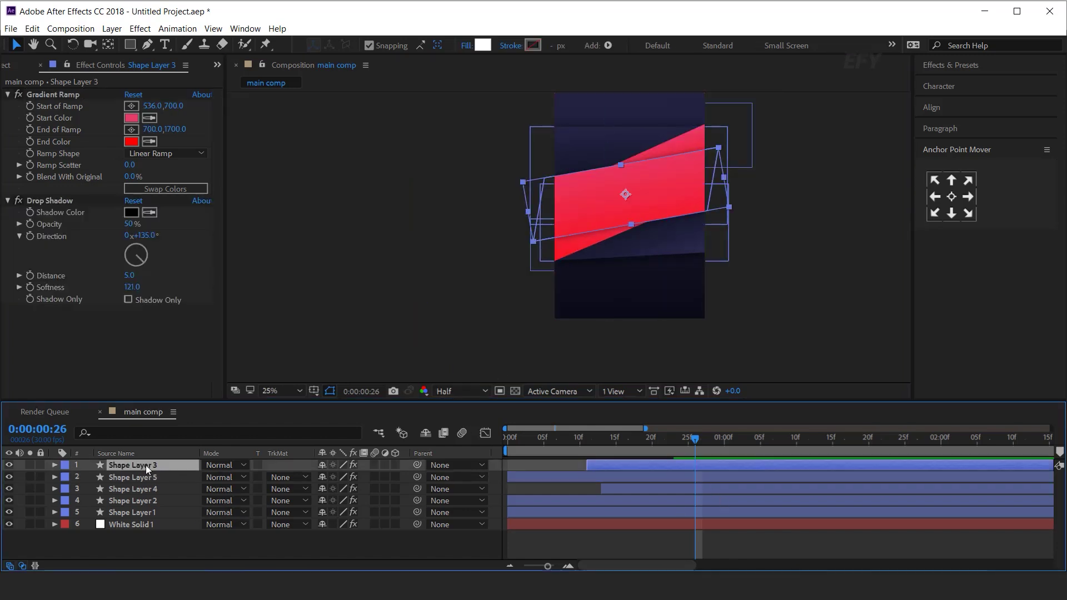
pyautogui.click(553, 478)
pyautogui.moveTo(558, 441); pyautogui.dragTo(580, 442)
pyautogui.press('p')
pyautogui.click(89, 490)
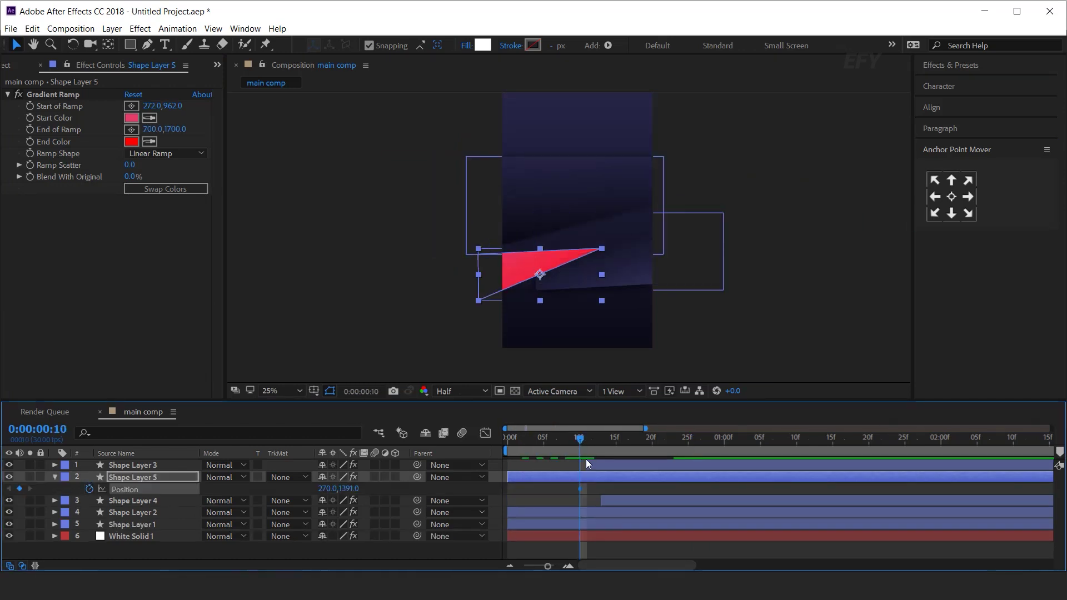
pyautogui.press('Home')
pyautogui.scroll(1, 535, 274)
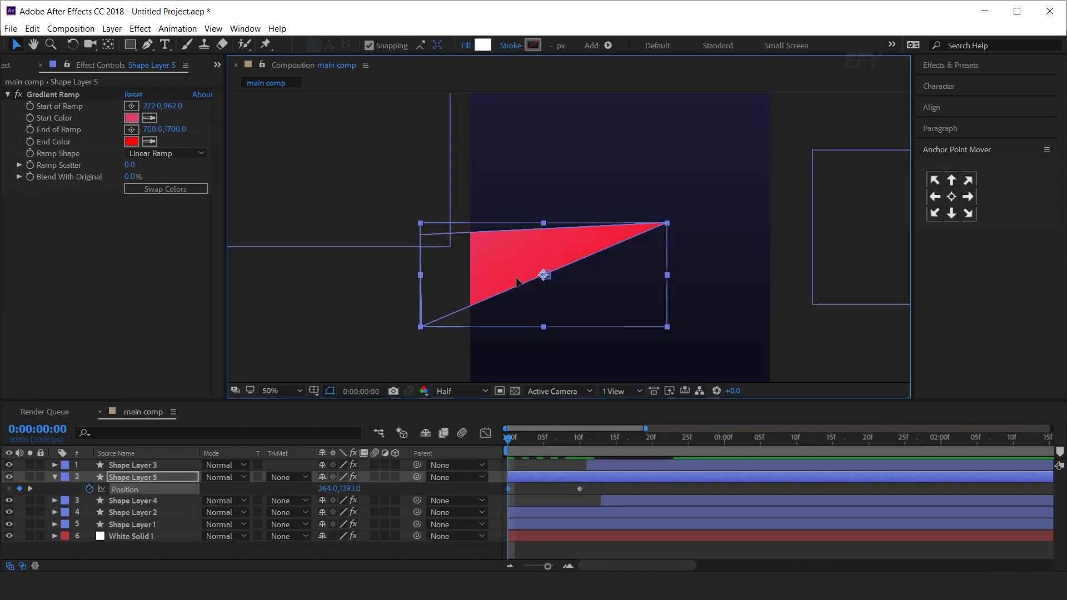
pyautogui.moveTo(545, 275); pyautogui.dragTo(312, 295)
# Apply Easy Ease to Shape Layer 5's position keyframes and shape the speed graph to peak early and slow gradually
pyautogui.rightClick(579, 490)
pyautogui.moveTo(649, 479)
pyautogui.click(807, 399)
pyautogui.click(485, 433)
pyautogui.click(580, 531)
pyautogui.moveTo(555, 531); pyautogui.dragTo(509, 531)
pyautogui.click(485, 433)
pyautogui.moveTo(551, 442); pyautogui.dragTo(527, 443)
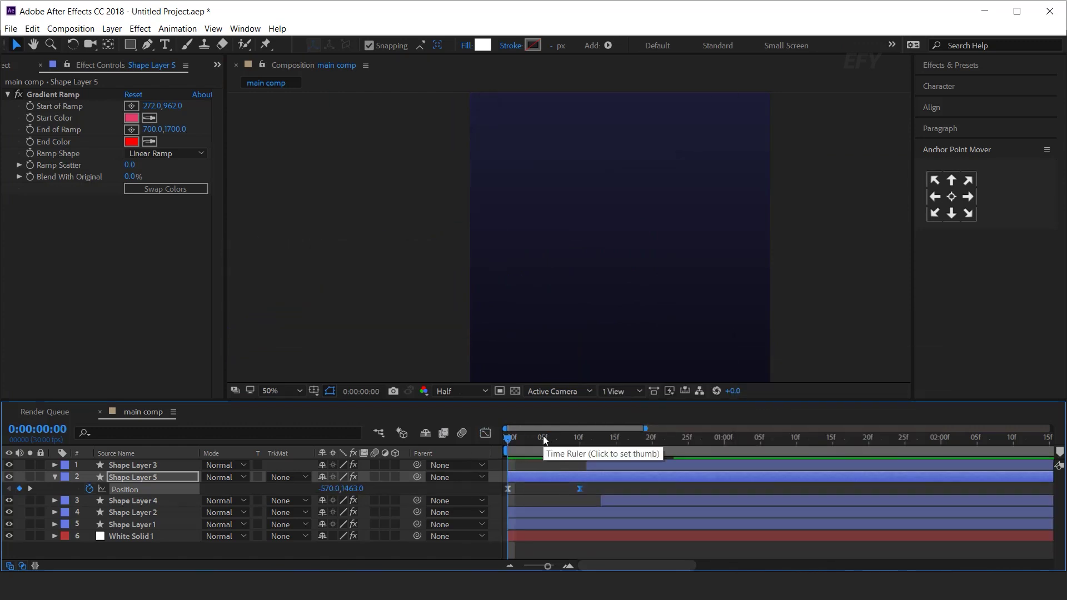
# Delay Shape Layer 5 so its slide-in starts at 0:00:00:13, preview it, and collapse its properties
pyautogui.moveTo(595, 477); pyautogui.dragTo(684, 477)
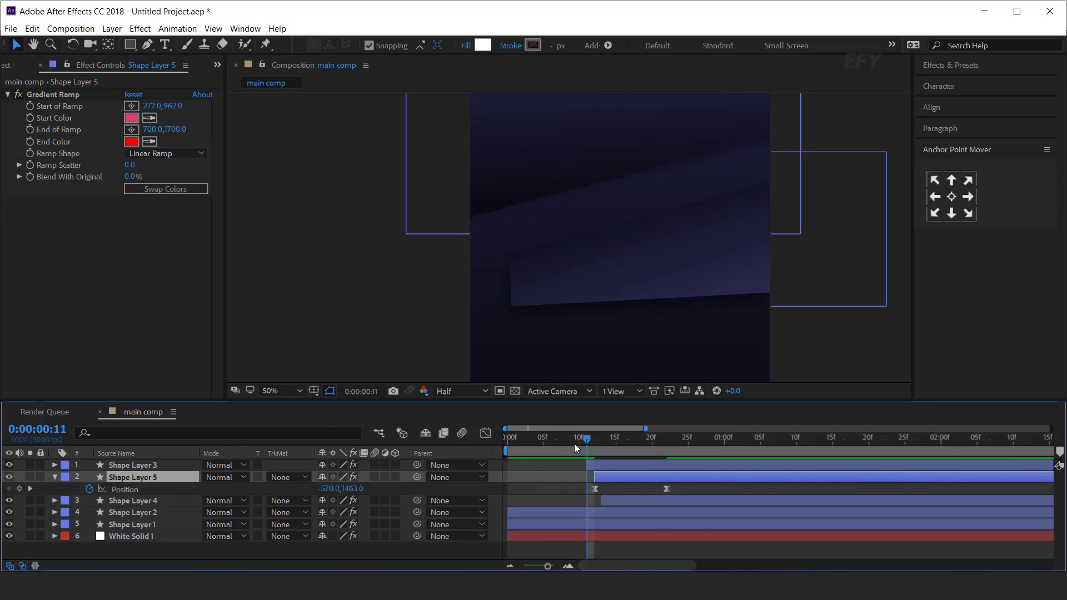
pyautogui.moveTo(575, 443); pyautogui.dragTo(530, 444)
pyautogui.press('space')
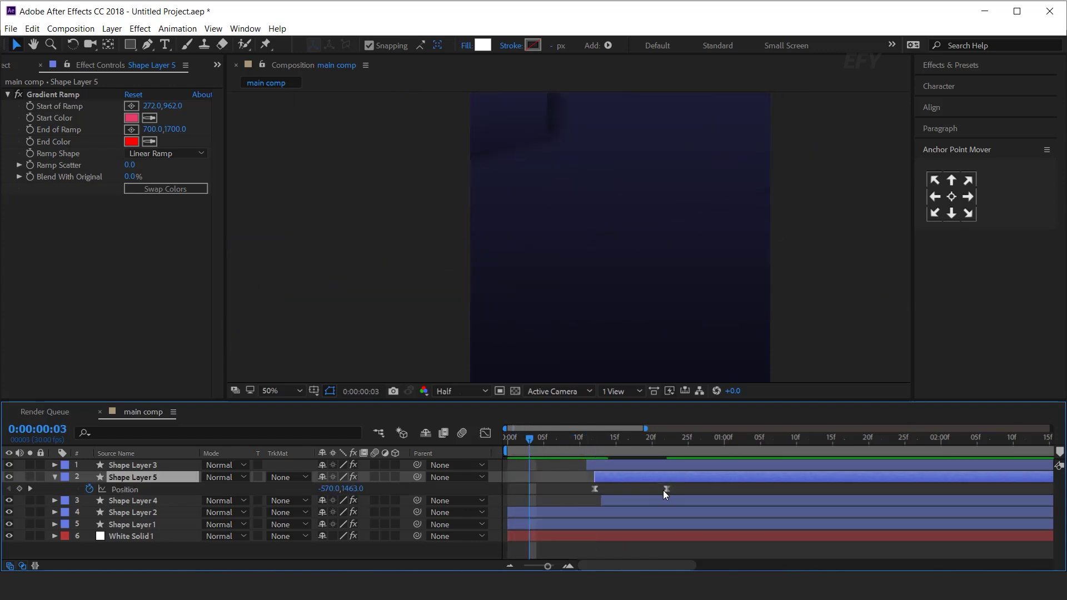
pyautogui.moveTo(586, 443)
pyautogui.mouseDown()
pyautogui.moveTo(613, 443)
pyautogui.moveTo(637, 476)
pyautogui.moveTo(603, 444)
pyautogui.mouseUp()
pyautogui.press('space')
pyautogui.press('space')
pyautogui.click(133, 501)
pyautogui.click(55, 478)
pyautogui.click(496, 552)
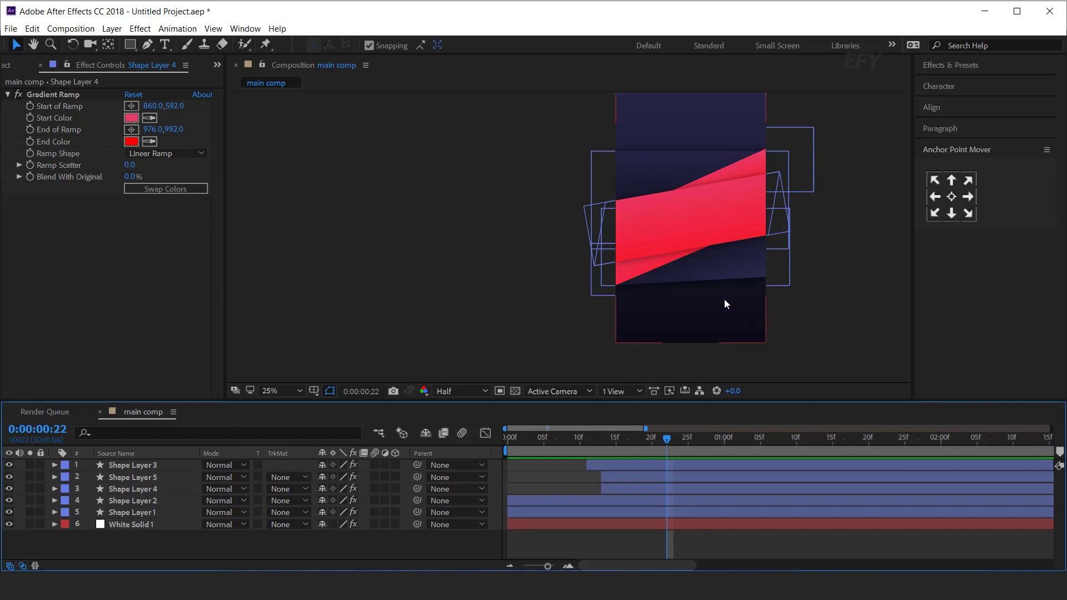
# Add the white text BLACK on the red banner in Montserrat Black Italic at about 119 px
pyautogui.moveTo(759, 149); pyautogui.dragTo(612, 207)
pyautogui.moveTo(540, 250); pyautogui.dragTo(588, 206)
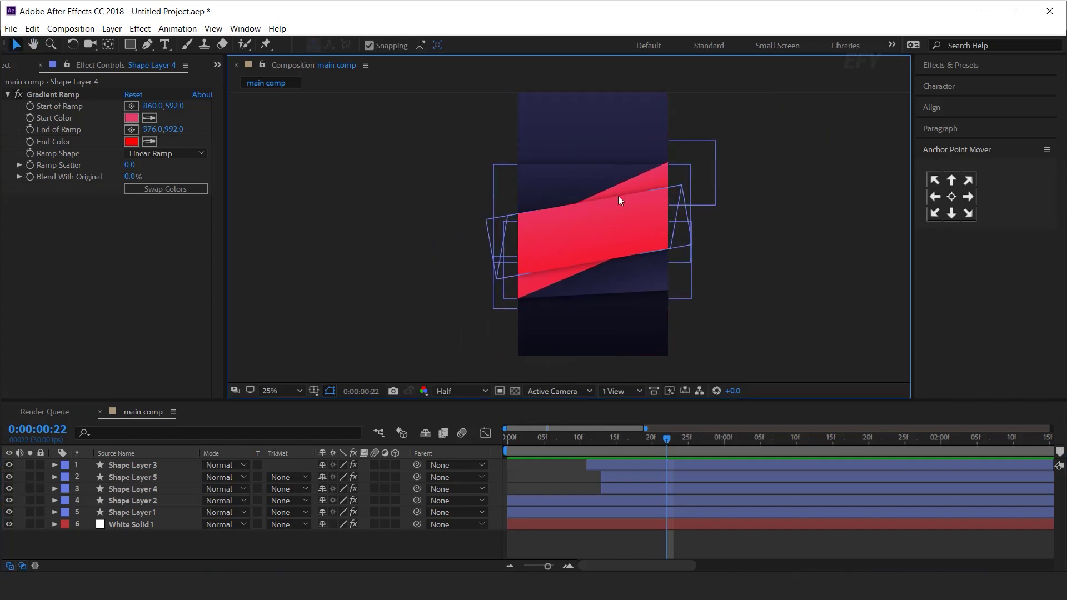
pyautogui.click(8, 65)
pyautogui.click(163, 44)
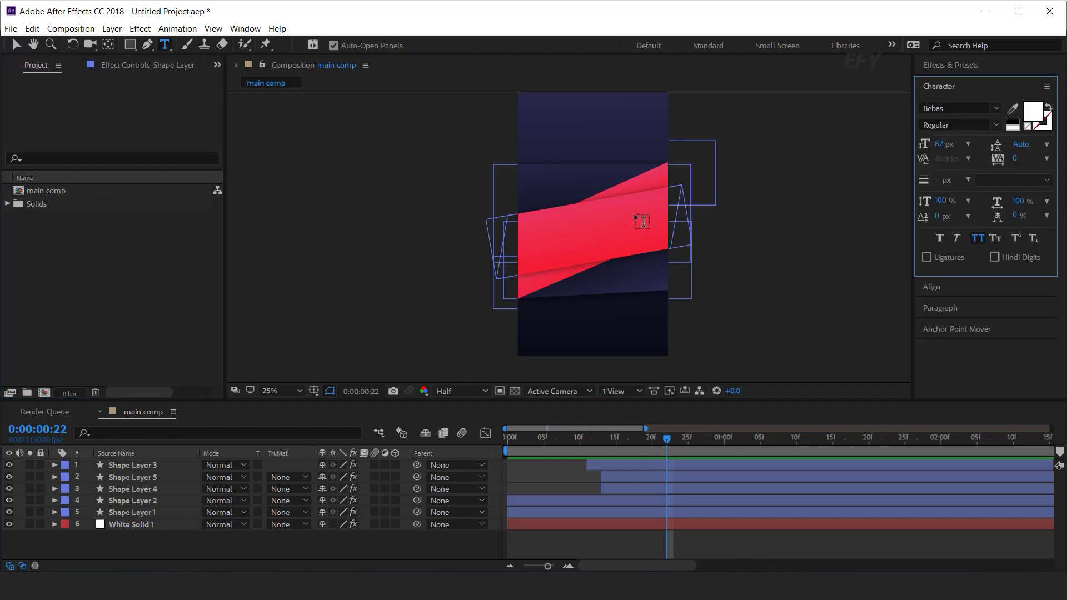
pyautogui.scroll(2, 628, 227)
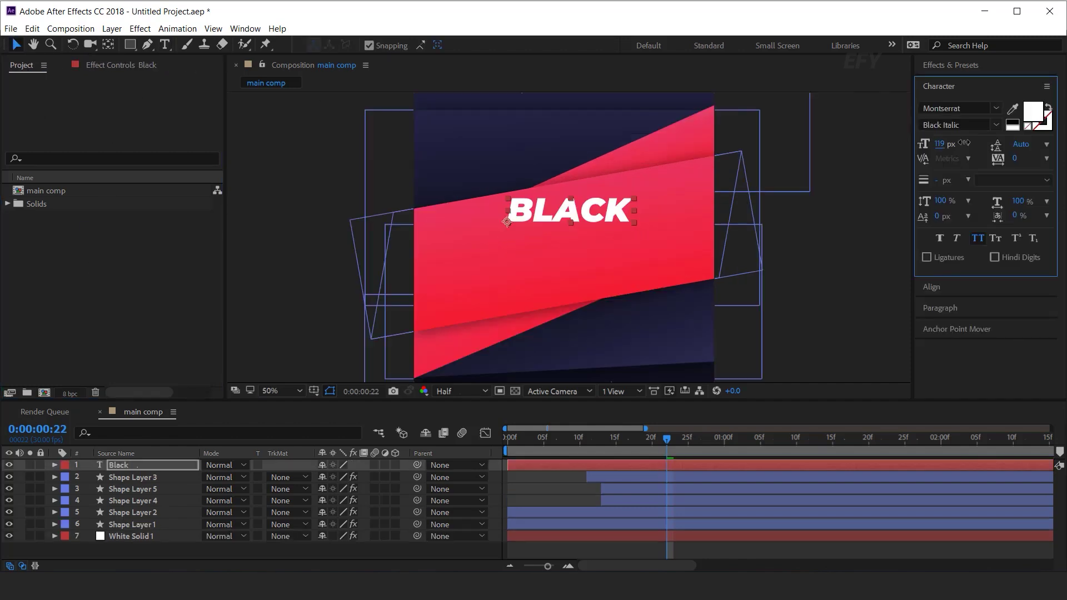
# Rotate the BLACK text to about -10.1° to follow the banner's slant and enlarge it to 147 px on the banner's upper part
pyautogui.press('r')
pyautogui.moveTo(340, 479); pyautogui.dragTo(326, 480)
pyautogui.scroll(2, 575, 205)
pyautogui.moveTo(554, 186); pyautogui.dragTo(544, 195)
pyautogui.moveTo(336, 478); pyautogui.dragTo(327, 477)
pyautogui.moveTo(609, 167)
pyautogui.mouseDown()
pyautogui.moveTo(584, 183)
pyautogui.moveTo(621, 174)
pyautogui.mouseUp()
pyautogui.moveTo(940, 145); pyautogui.dragTo(955, 144)
pyautogui.moveTo(618, 160); pyautogui.dragTo(584, 186)
pyautogui.scroll(-1, 586, 191)
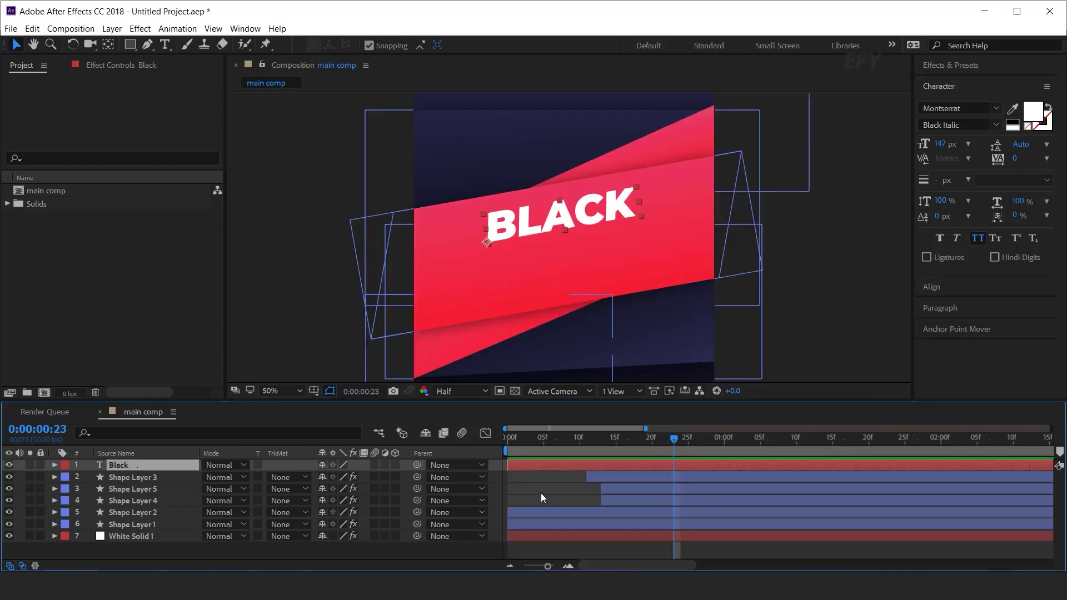
# Add a text animator with Position and Opacity properties to the Black text layer
pyautogui.click(55, 465)
pyautogui.click(402, 477)
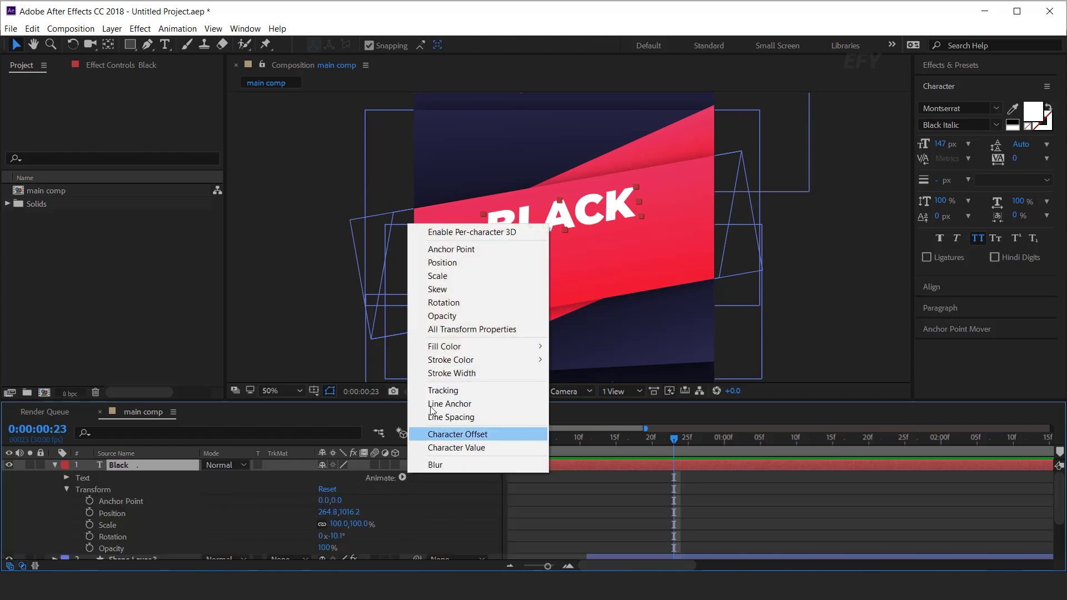
pyautogui.click(443, 262)
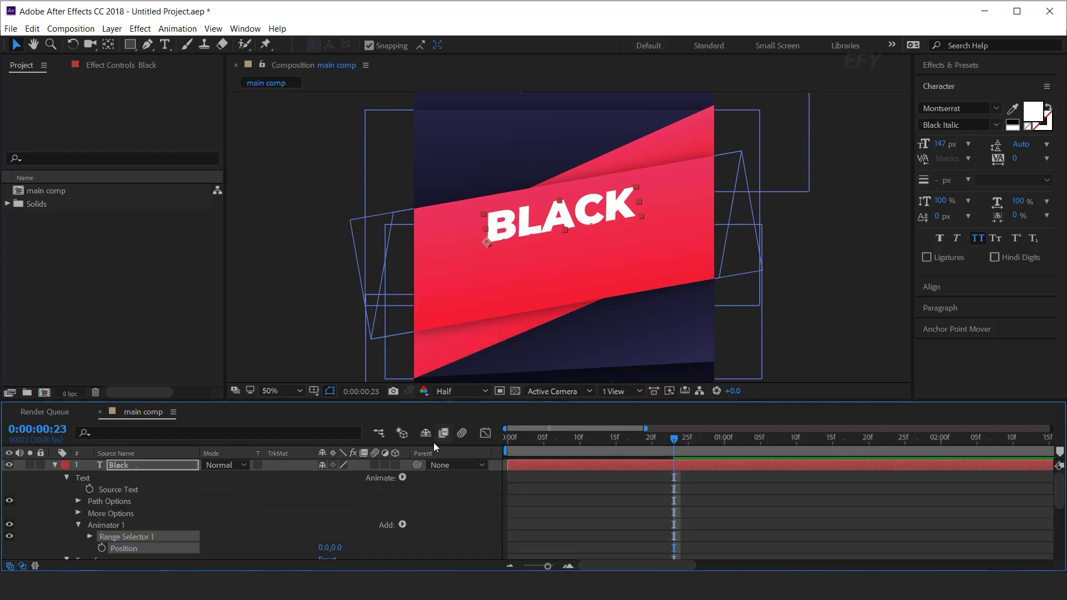
pyautogui.click(404, 478)
pyautogui.click(468, 317)
pyautogui.scroll(-3, 221, 531)
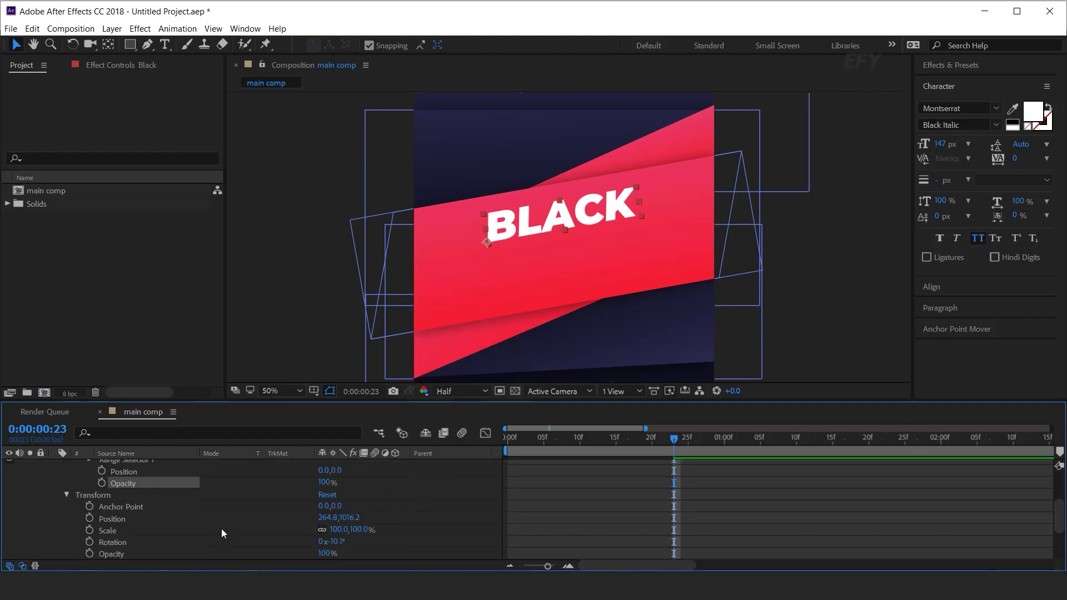
# Set Animator 1's position to 0, 155 and its opacity to 0%, and expand the Range Selector 1 settings
pyautogui.scroll(2, 161, 511)
pyautogui.moveTo(337, 506); pyautogui.dragTo(442, 512)
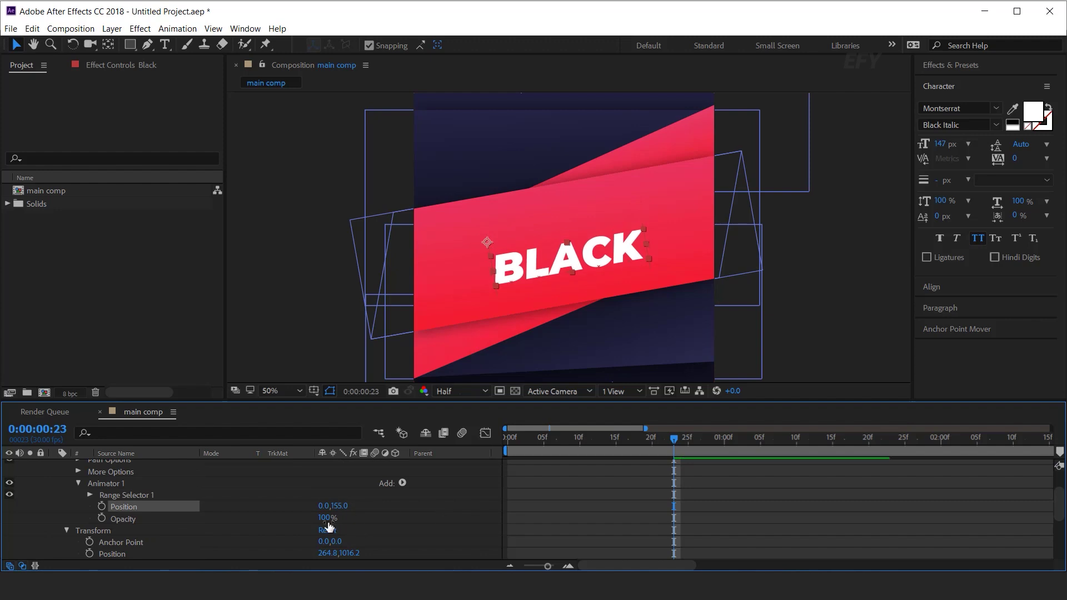
pyautogui.write('0')
pyautogui.press('Return')
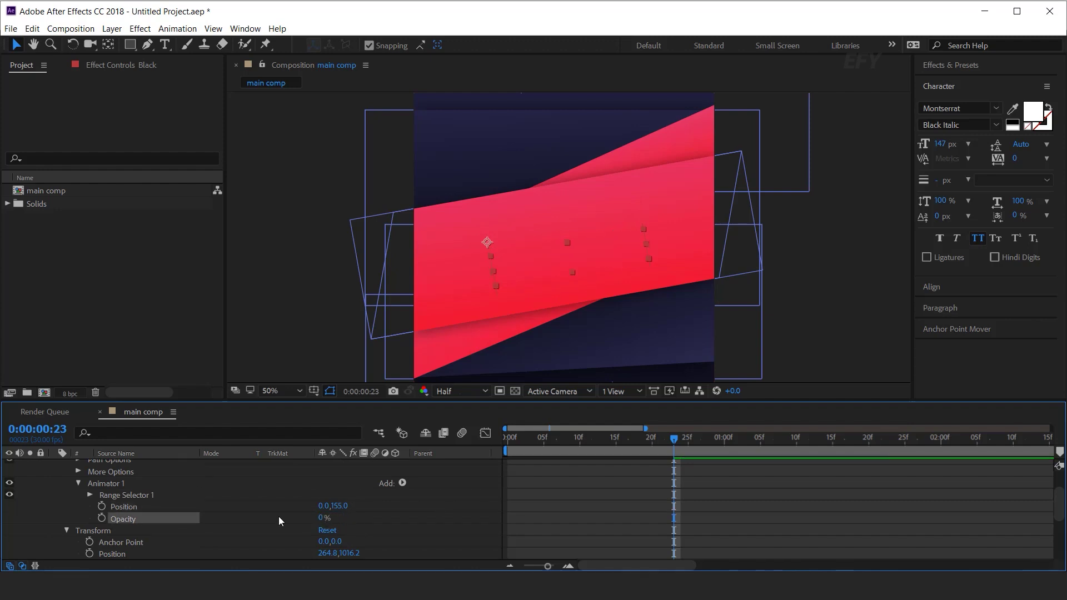
pyautogui.click(125, 495)
pyautogui.click(90, 495)
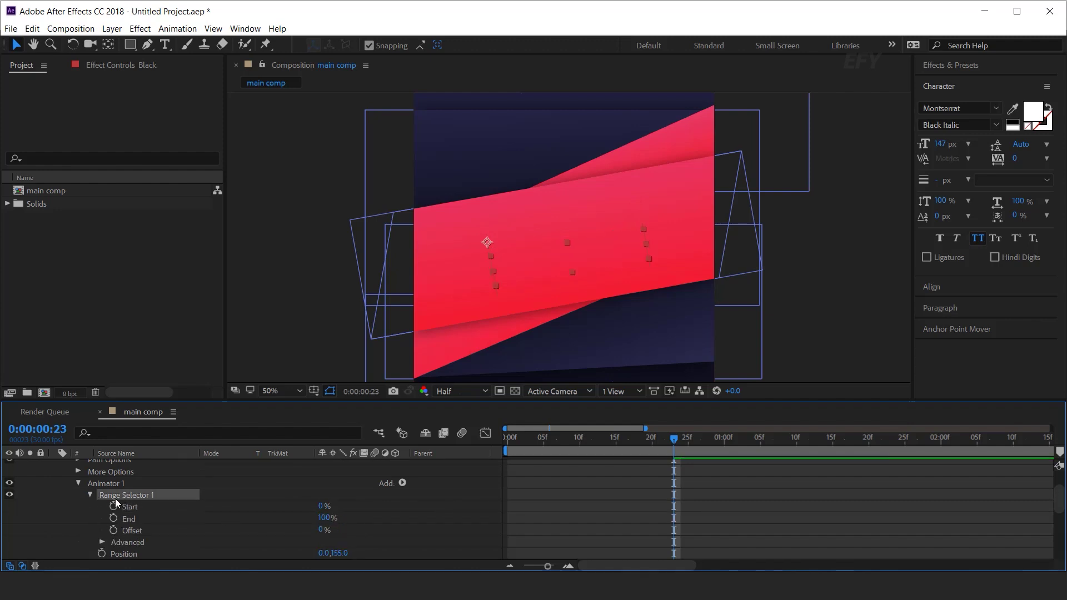
# Set Range Selector 1's advanced Shape to Ramp Up with an Ease High of 50%
pyautogui.scroll(-1, 159, 521)
pyautogui.click(126, 507)
pyautogui.click(100, 507)
pyautogui.scroll(-1, 148, 518)
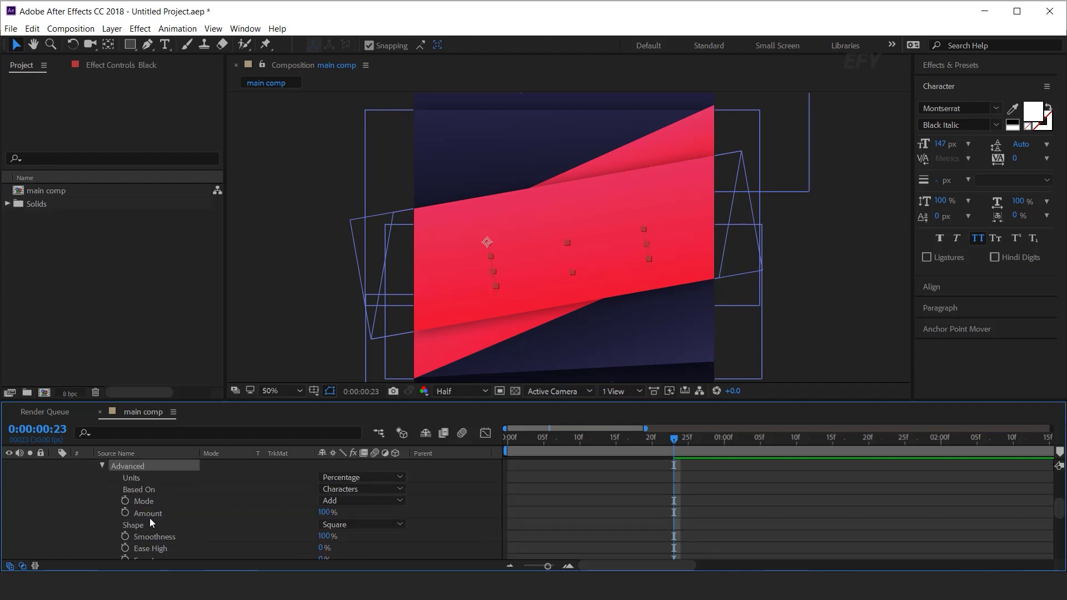
pyautogui.click(148, 525)
pyautogui.click(343, 526)
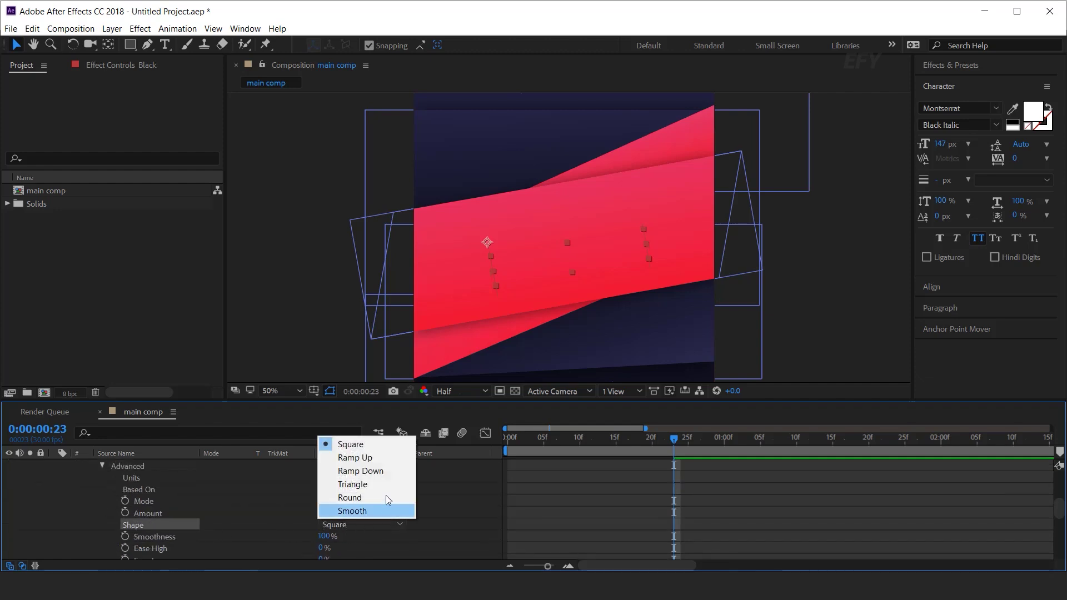
pyautogui.click(383, 457)
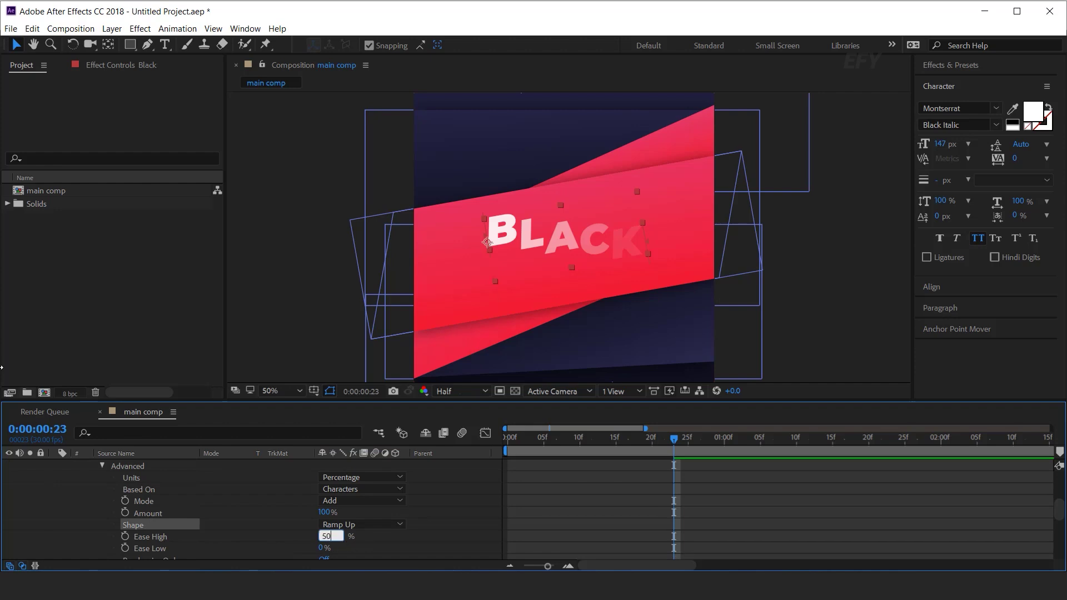
pyautogui.write('50')
pyautogui.press('Return')
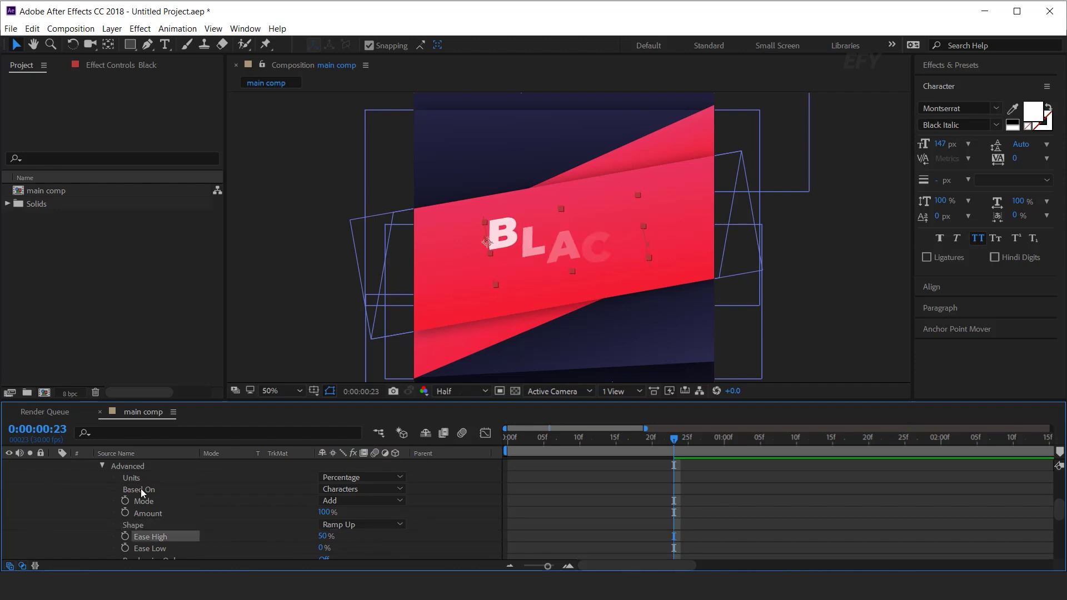
pyautogui.scroll(1, 143, 492)
pyautogui.click(103, 501)
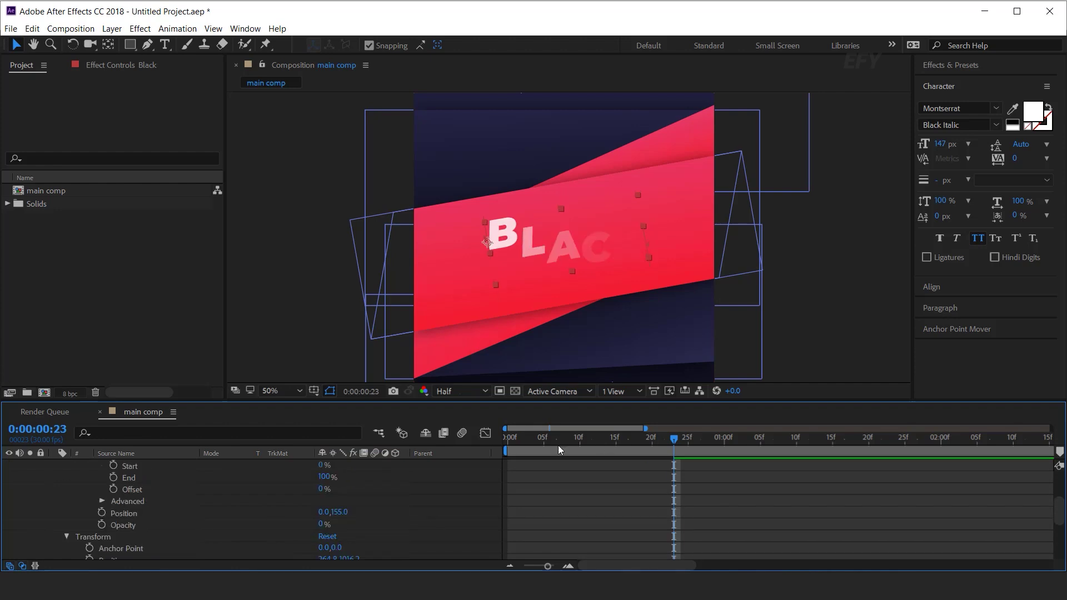
# Keyframe Range Selector 1's Offset from -100% at frame 0 to 100% at frame 10 and preview the text reveal
pyautogui.press('Home')
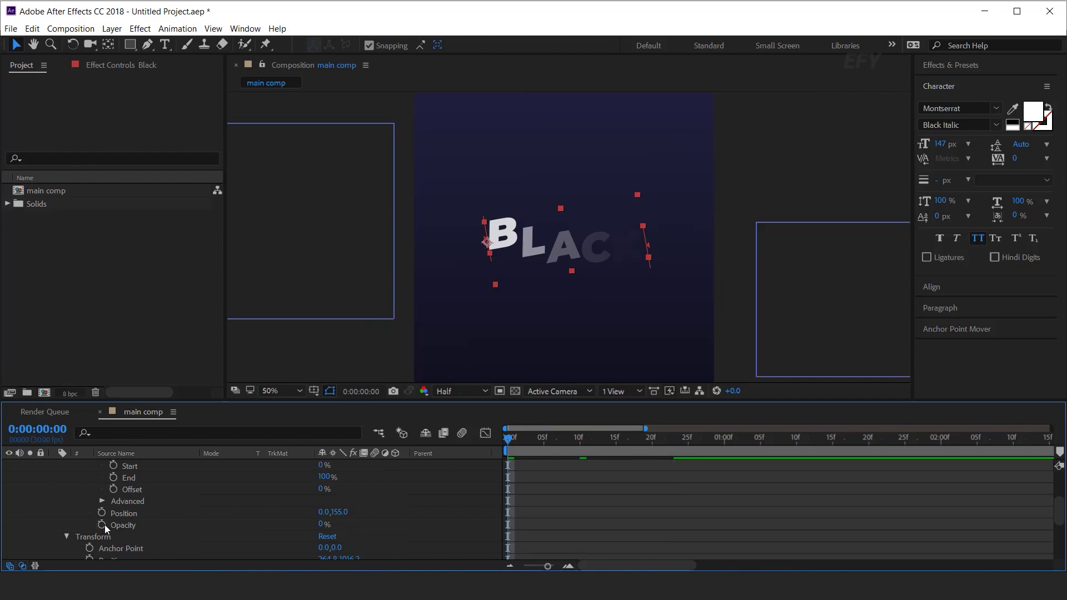
pyautogui.scroll(1, 111, 517)
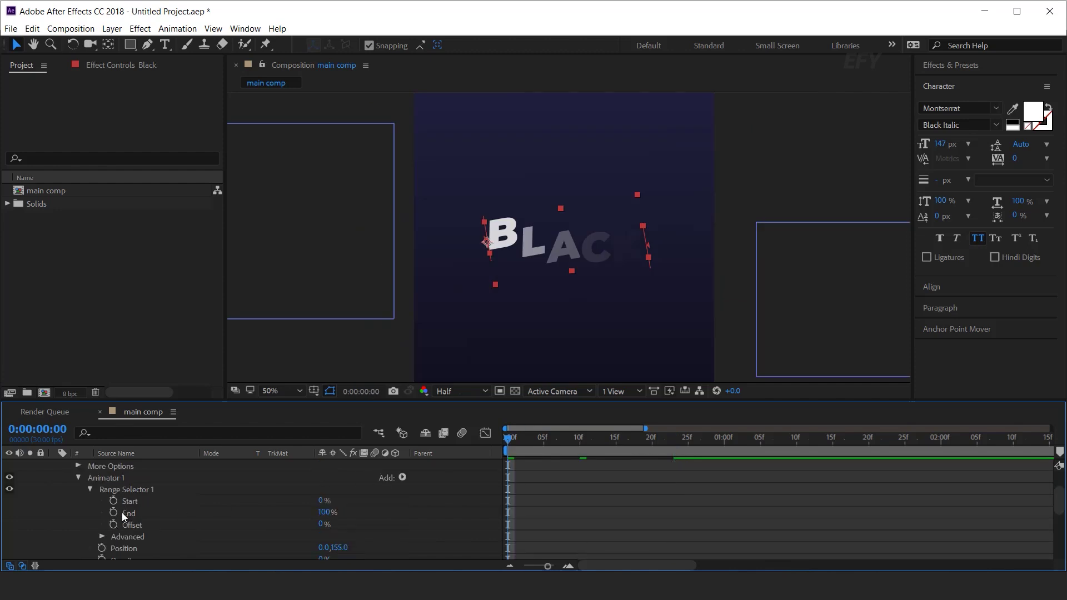
pyautogui.moveTo(323, 529); pyautogui.dragTo(2, 529)
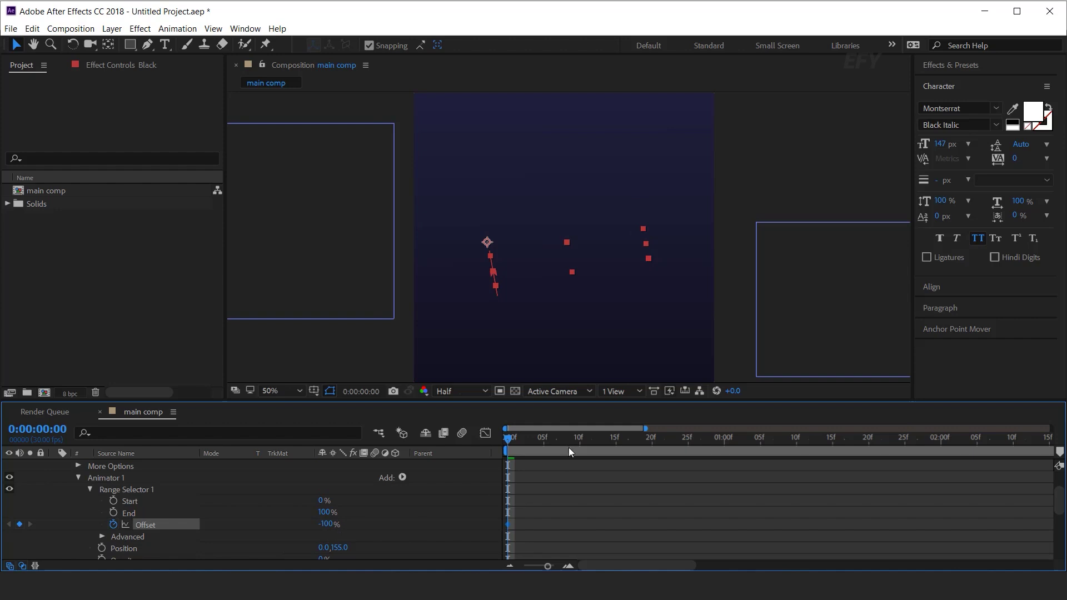
pyautogui.moveTo(524, 441); pyautogui.dragTo(579, 450)
pyautogui.moveTo(328, 527); pyautogui.dragTo(828, 515)
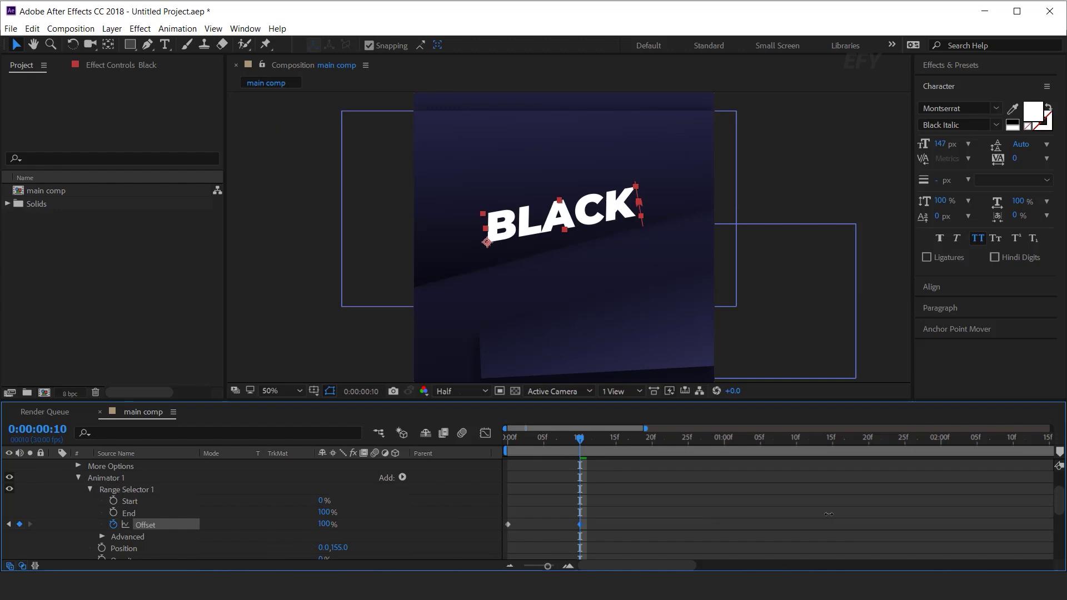
pyautogui.press('space')
pyautogui.click(567, 439)
pyautogui.moveTo(570, 439); pyautogui.dragTo(595, 440)
# Easy-ease both Offset keyframes and pull their speed graph handles inward to form a sharp central peak, and preview
pyautogui.moveTo(688, 499); pyautogui.dragTo(505, 549)
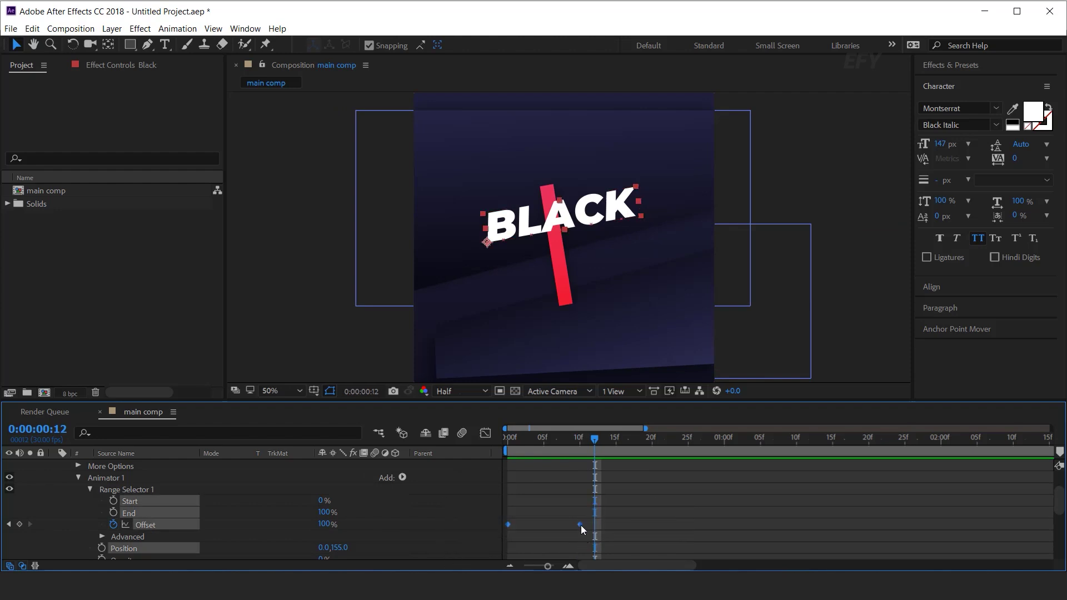
pyautogui.rightClick(582, 525)
pyautogui.moveTo(636, 516)
pyautogui.click(805, 440)
pyautogui.click(485, 433)
pyautogui.moveTo(636, 518); pyautogui.dragTo(537, 533)
pyautogui.moveTo(555, 532); pyautogui.dragTo(550, 533)
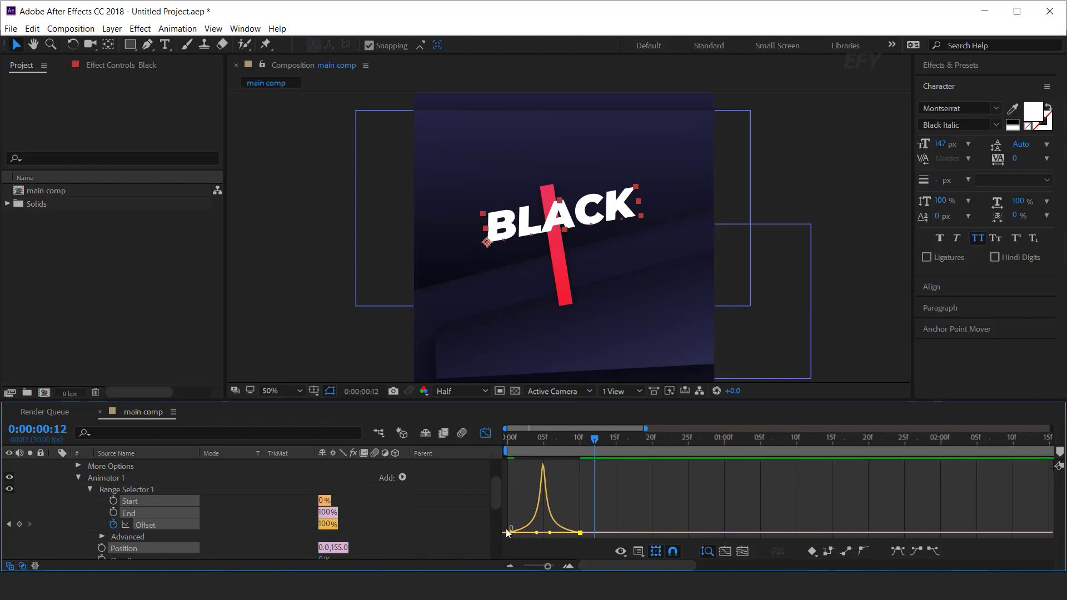
pyautogui.click(485, 437)
pyautogui.press('space')
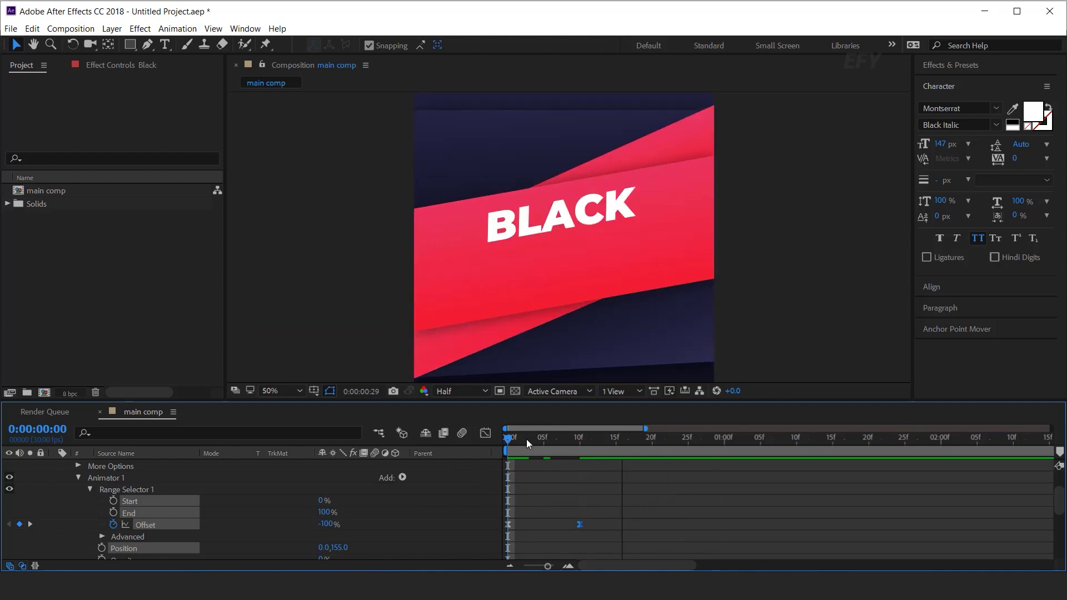
pyautogui.press('space')
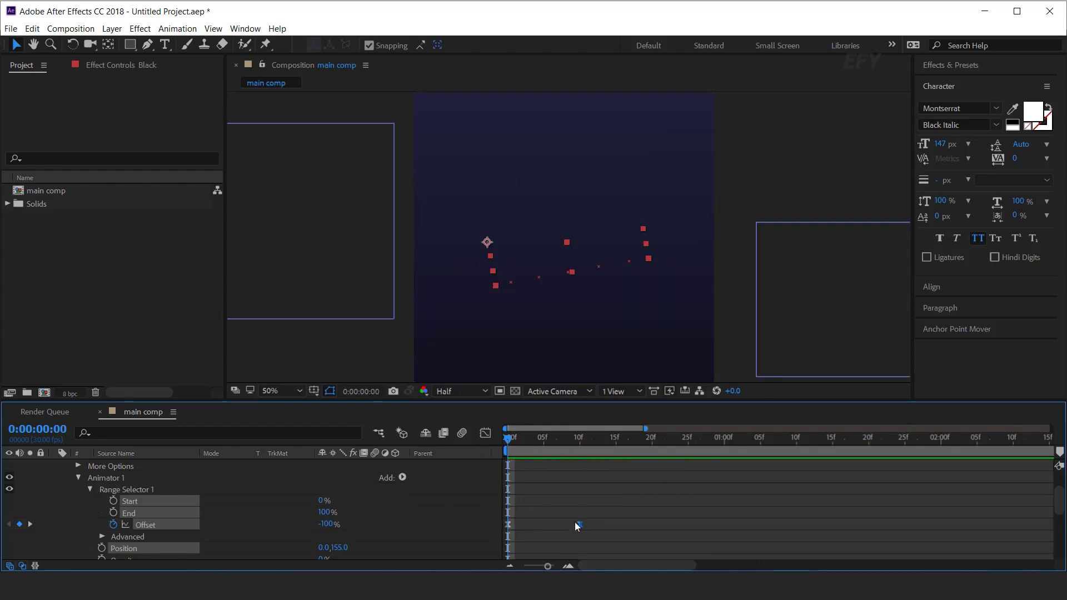
# Move the ending Offset keyframe to about frame 29 to slow the text reveal, and preview
pyautogui.moveTo(581, 526); pyautogui.dragTo(716, 528)
pyautogui.press('-')
pyautogui.press('-')
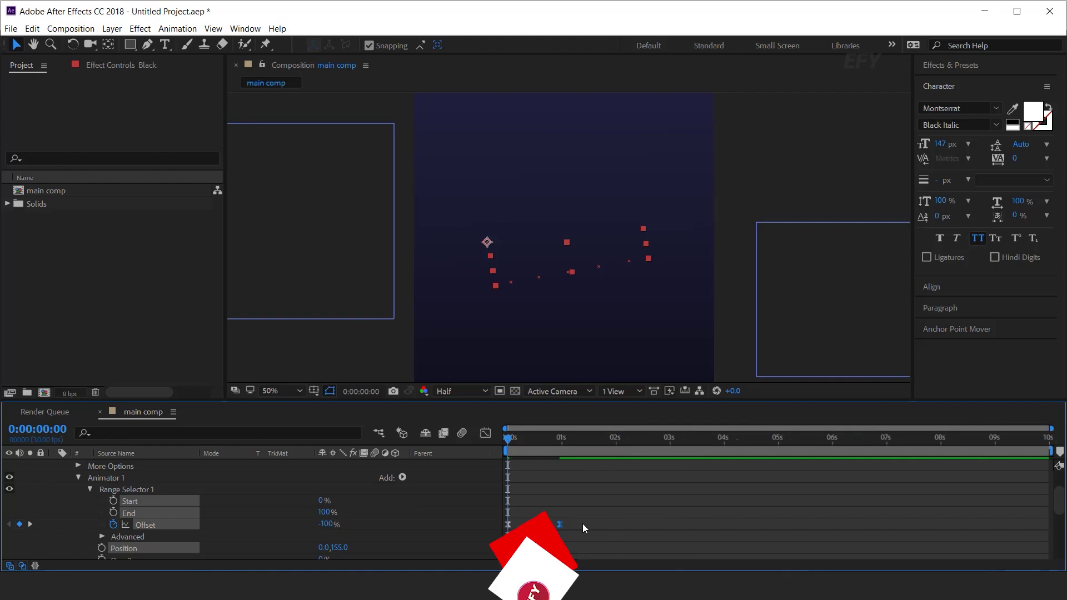
pyautogui.press('space')
pyautogui.press('space')
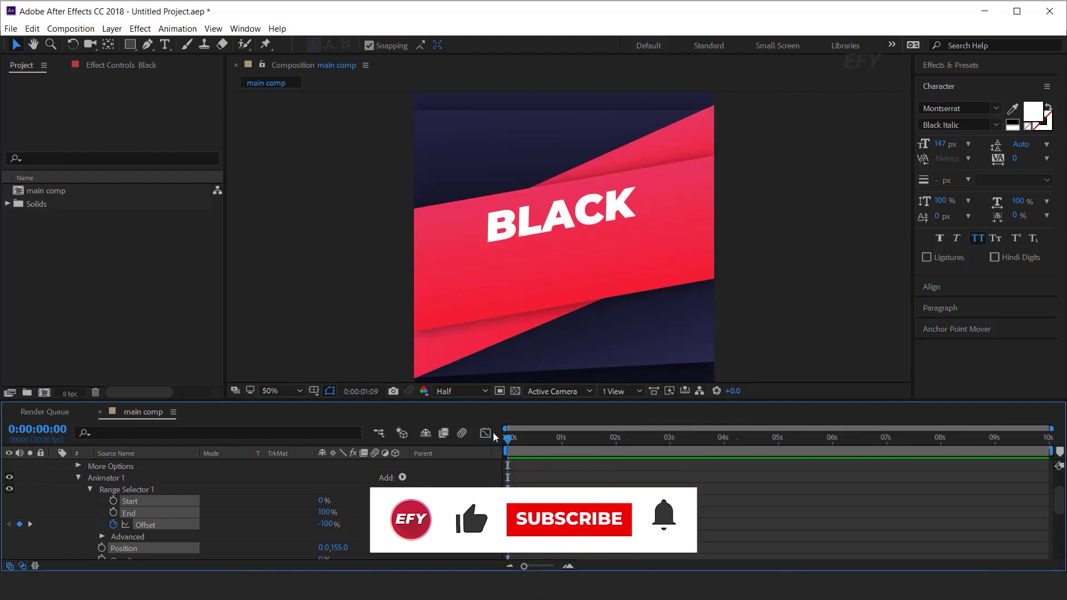
# Collapse the Black layer's properties and delay its start to match the red banner's entrance, and preview
pyautogui.moveTo(520, 439); pyautogui.dragTo(608, 468)
pyautogui.scroll(2, 70, 503)
pyautogui.click(54, 465)
pyautogui.moveTo(561, 442); pyautogui.dragTo(507, 442)
pyautogui.press('space')
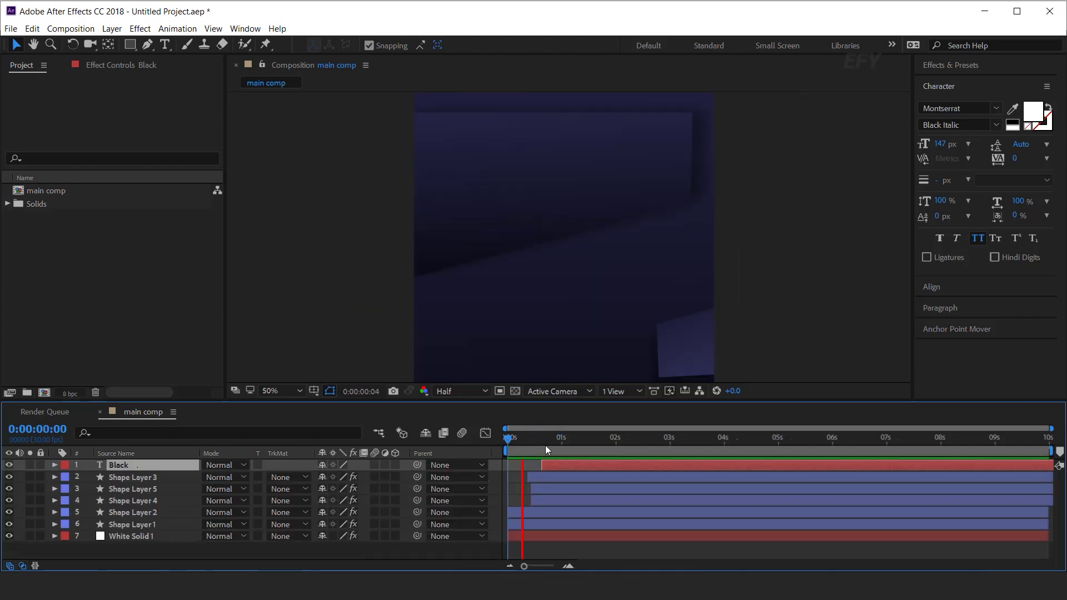
# Duplicate the Black text layer, place the copy below and slightly right of BLACK, and change its text to friday
pyautogui.click(139, 464)
pyautogui.hotkey('ctrl', 'd')
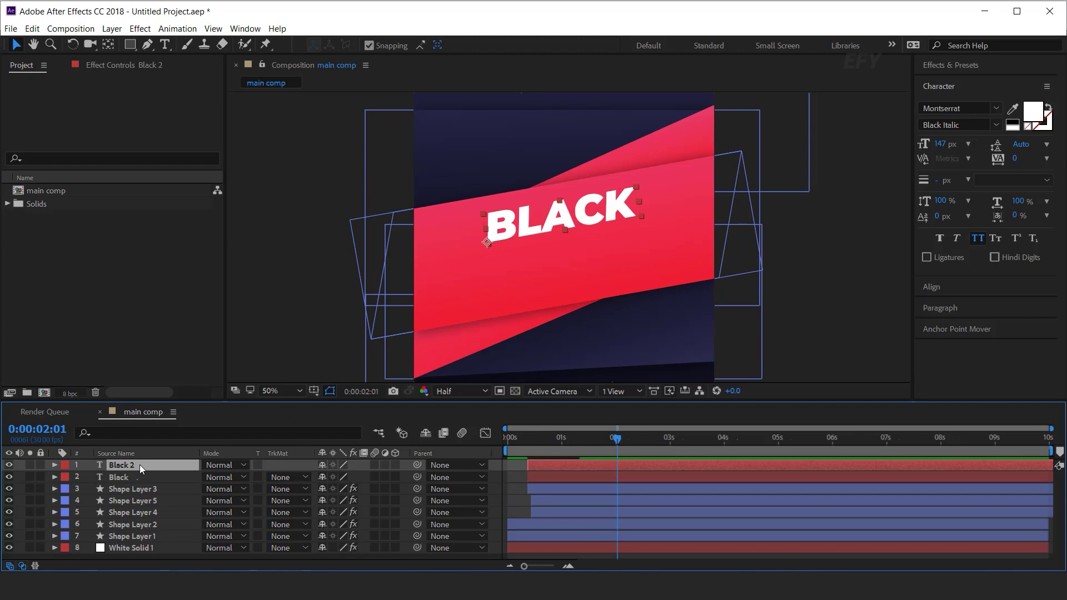
pyautogui.moveTo(566, 202); pyautogui.dragTo(591, 234)
pyautogui.doubleClick(609, 249)
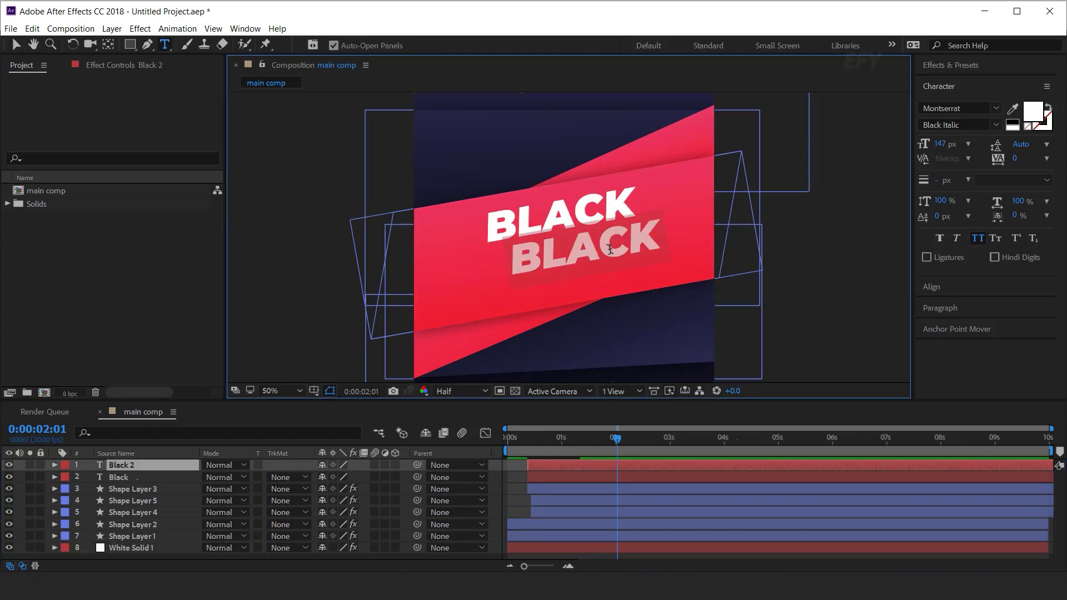
pyautogui.write('friday')
pyautogui.click(547, 451)
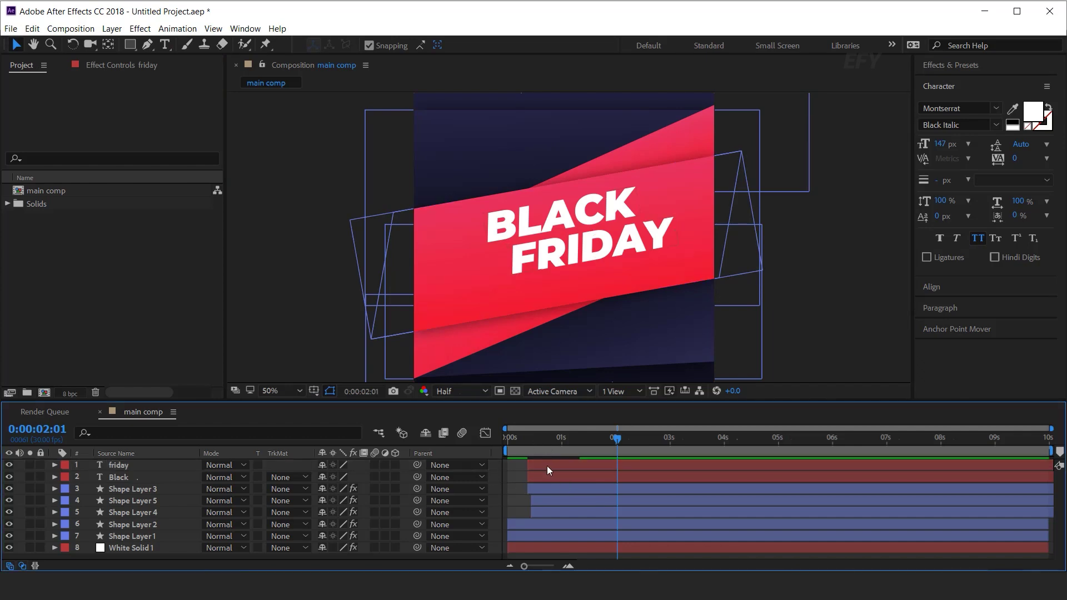
# Delay the friday layer so it starts a few frames after Black, at about frame 15, and preview
pyautogui.moveTo(546, 466); pyautogui.dragTo(559, 466)
pyautogui.scroll(3, 529, 461)
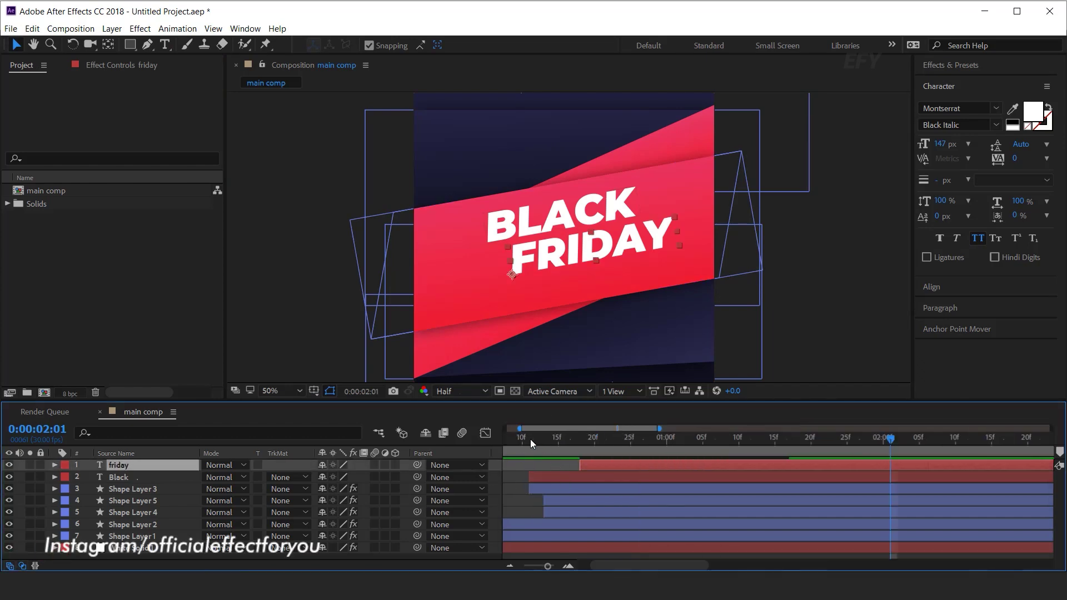
pyautogui.press('space')
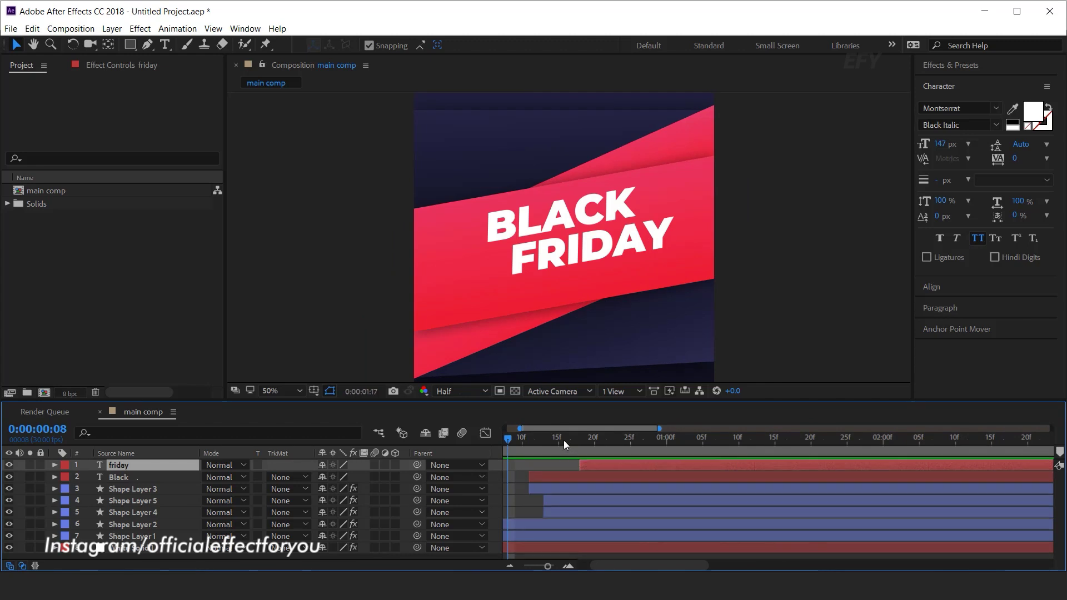
pyautogui.click(563, 441)
pyautogui.moveTo(604, 466); pyautogui.dragTo(745, 442)
pyautogui.press('space')
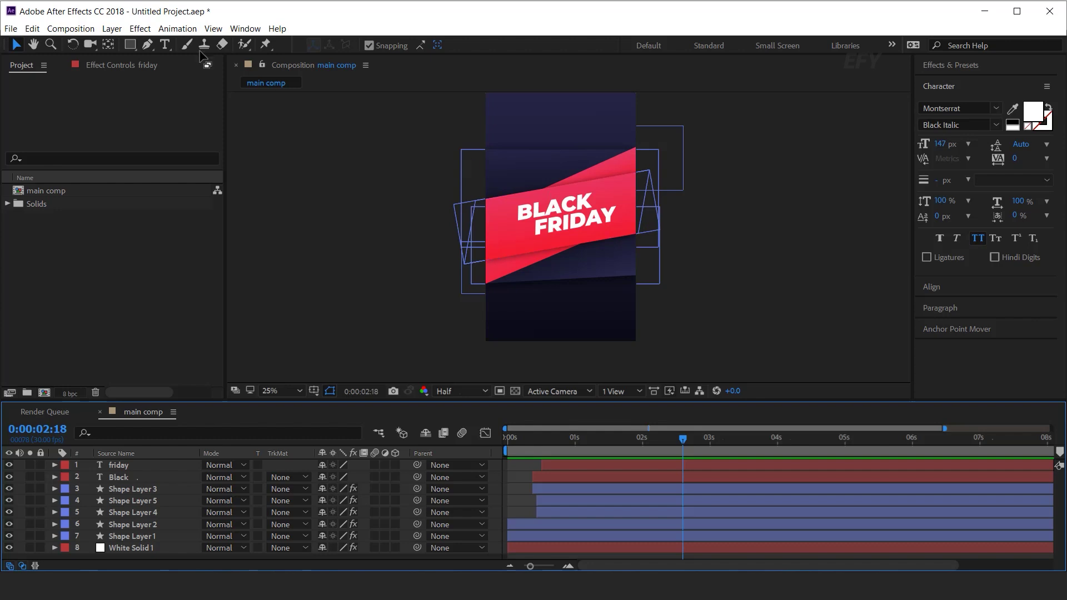
# Draw a small white triangle with the Pen tool above the banner, over the start of BLACK
pyautogui.click(146, 46)
pyautogui.scroll(4, 460, 177)
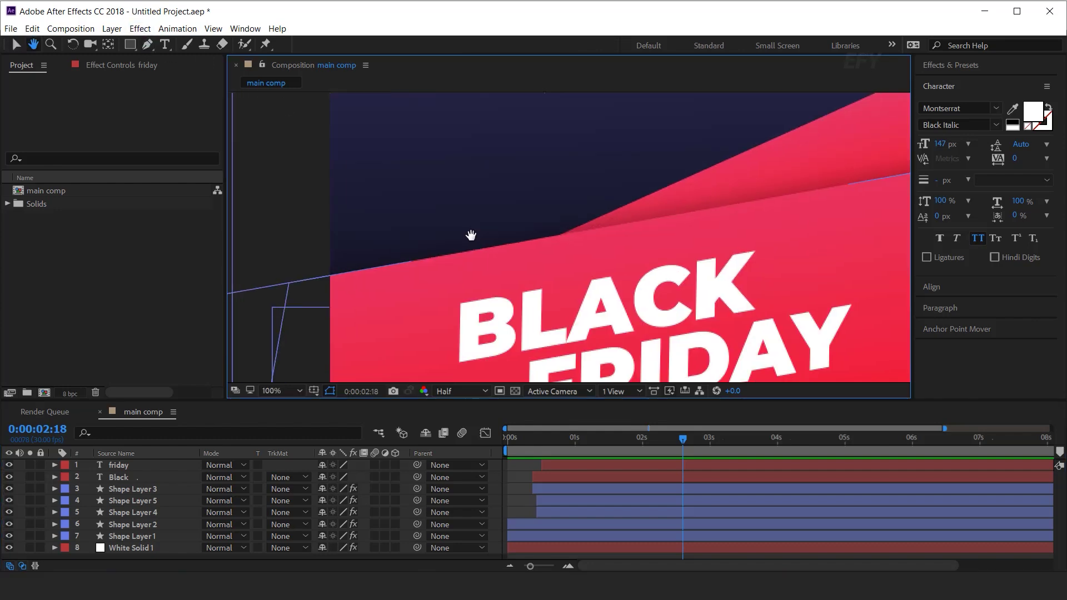
pyautogui.click(446, 233)
pyautogui.click(486, 229)
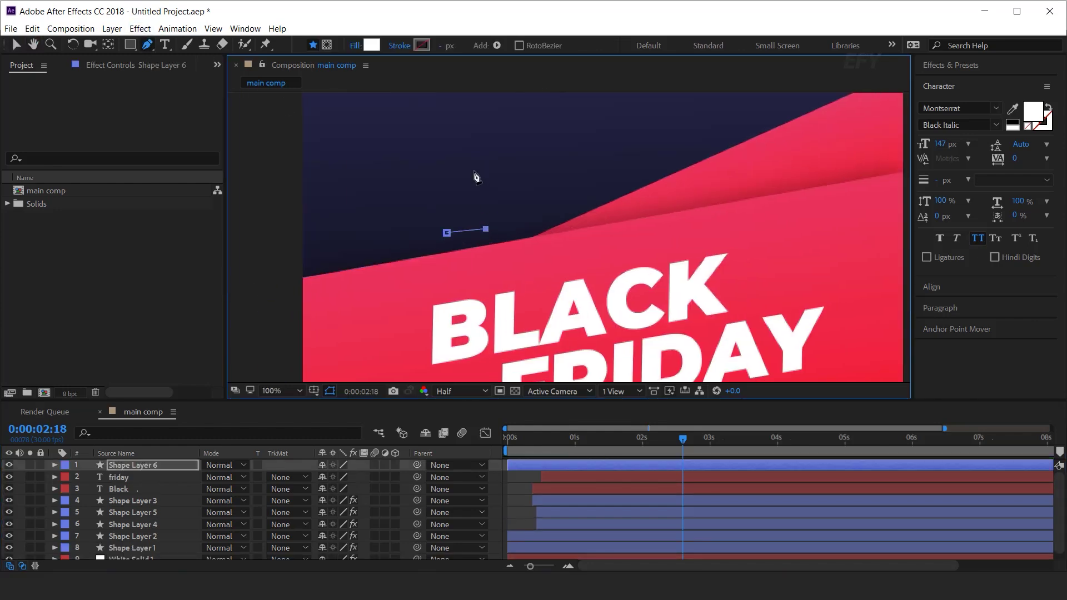
pyautogui.click(465, 199)
pyautogui.click(446, 233)
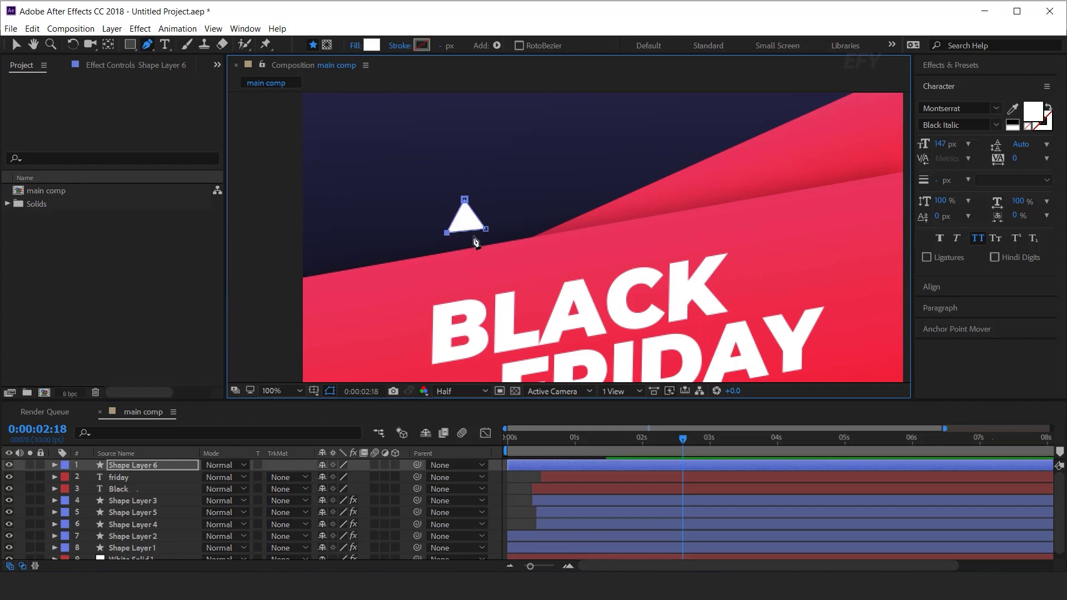
pyautogui.scroll(-2, 470, 200)
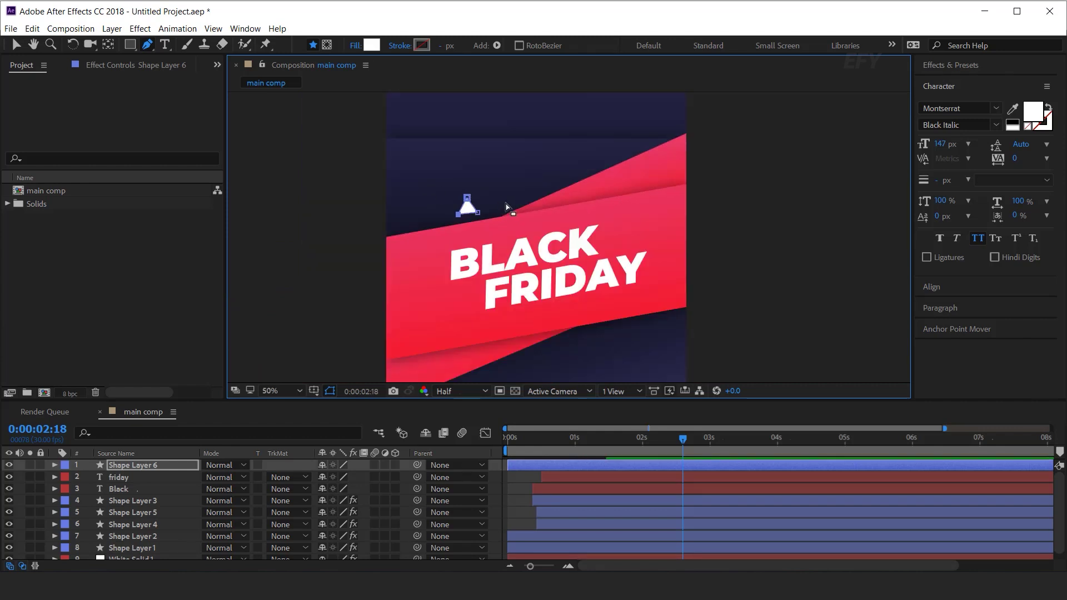
pyautogui.scroll(2, 507, 207)
pyautogui.hotkey('ctrl', 'z')
pyautogui.hotkey('ctrl', 'z')
# Draw more small white triangles above, left of and below the title with the Pen tool, each on its own shape layer
pyautogui.click(499, 477)
pyautogui.click(551, 190)
pyautogui.click(561, 179)
pyautogui.click(564, 187)
pyautogui.click(551, 191)
pyautogui.click(493, 478)
pyautogui.moveTo(695, 210); pyautogui.dragTo(627, 187)
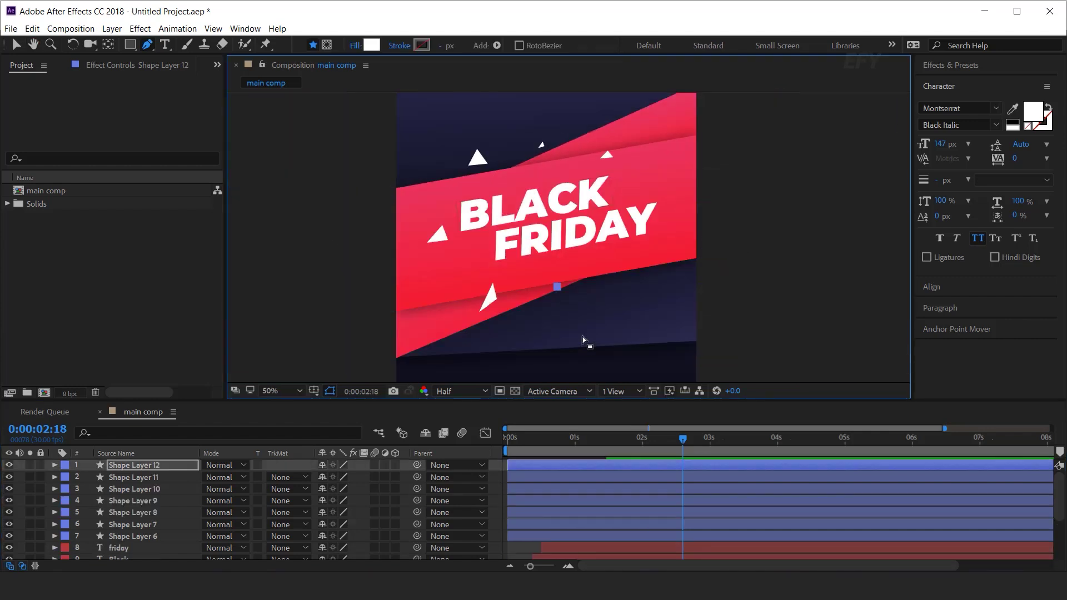
# Draw a small white triangle just below the banner's lower edge, under FRIDAY, on a new shape layer
pyautogui.click(494, 514)
pyautogui.click(557, 290)
pyautogui.click(558, 302)
pyautogui.click(566, 298)
pyautogui.click(557, 290)
pyautogui.click(493, 514)
# Draw a white triangle on the banner's lower-right edge and a smaller one right of FRIDAY, on separate shape layers
pyautogui.click(632, 276)
pyautogui.click(649, 259)
pyautogui.click(495, 479)
pyautogui.click(670, 231)
pyautogui.click(676, 240)
pyautogui.click(665, 241)
pyautogui.click(670, 232)
pyautogui.click(496, 478)
# Fill the triangle above the start of BLACK with red sampled from the banner
pyautogui.press('v')
pyautogui.click(478, 158)
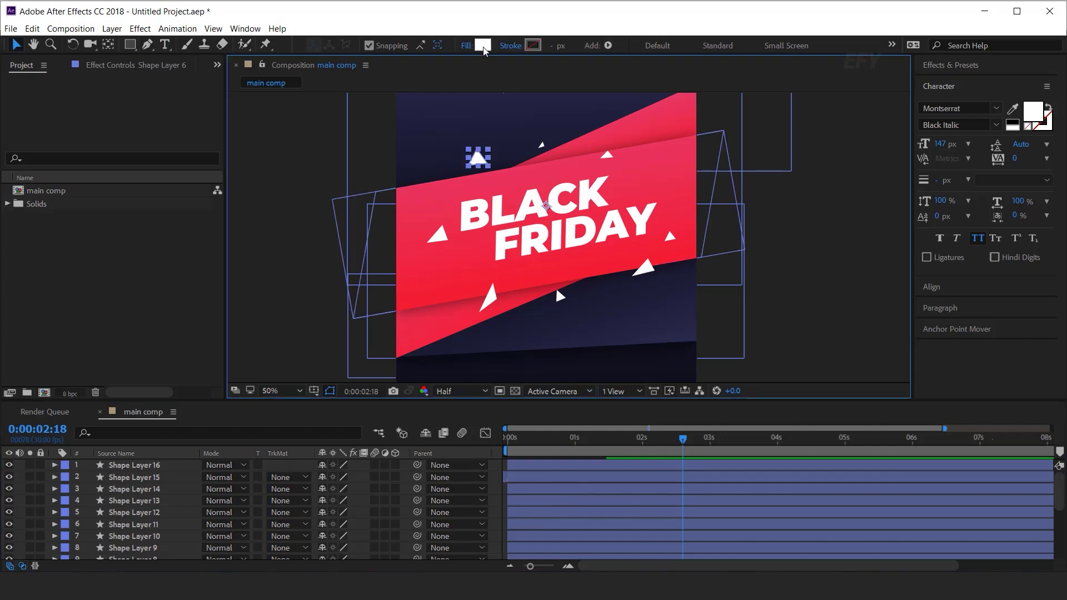
pyautogui.click(482, 45)
pyautogui.click(372, 214)
pyautogui.click(458, 283)
pyautogui.click(396, 146)
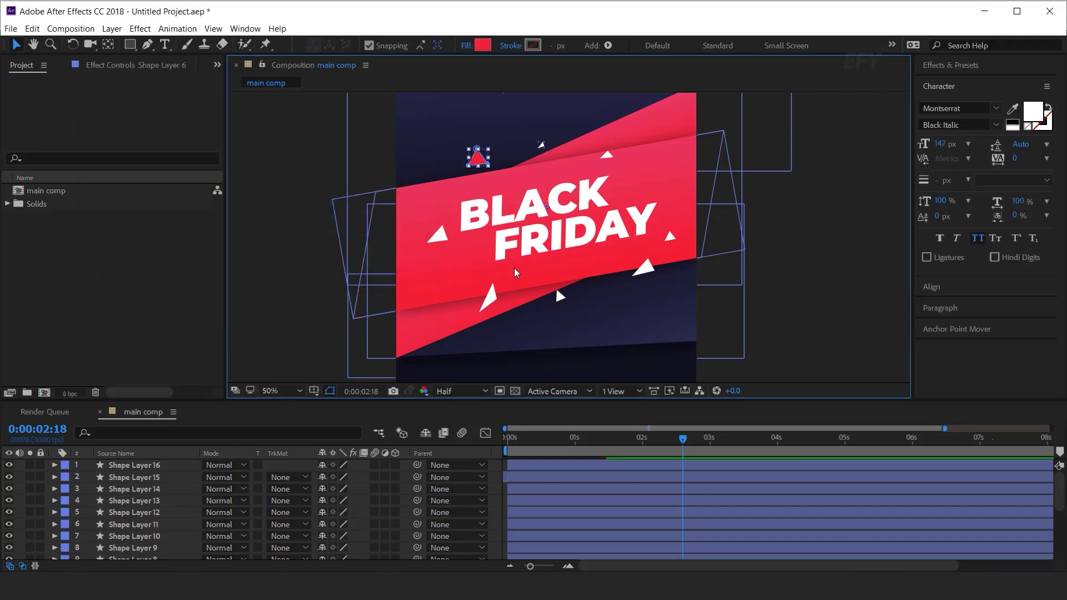
# Fill the tiny triangle above the banner's upper edge with the banner's sampled red
pyautogui.click(627, 165)
pyautogui.click(956, 329)
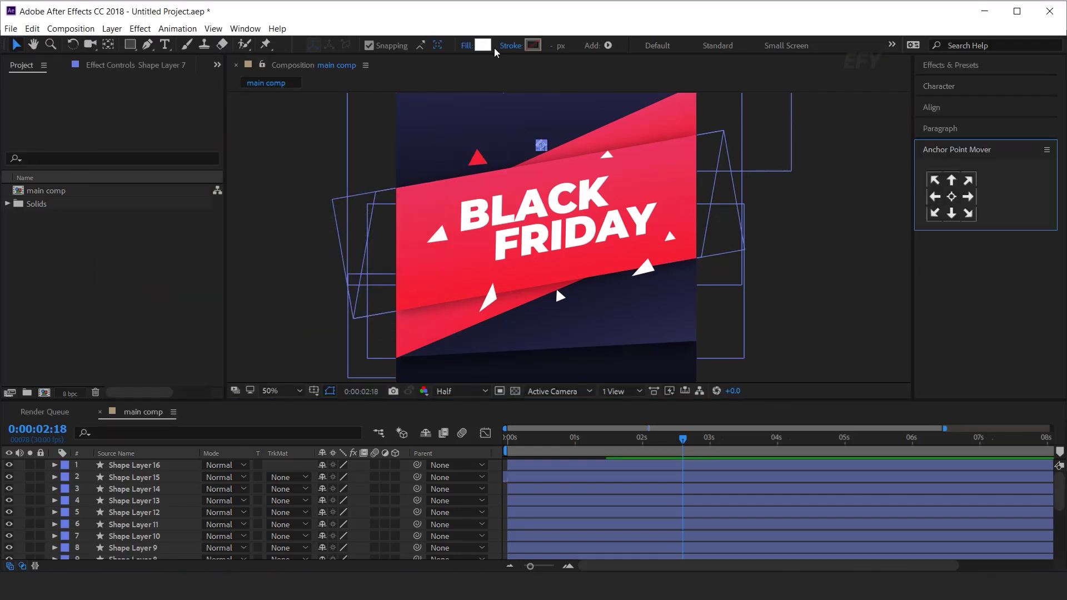
pyautogui.click(483, 45)
pyautogui.click(373, 213)
pyautogui.click(457, 276)
pyautogui.click(396, 145)
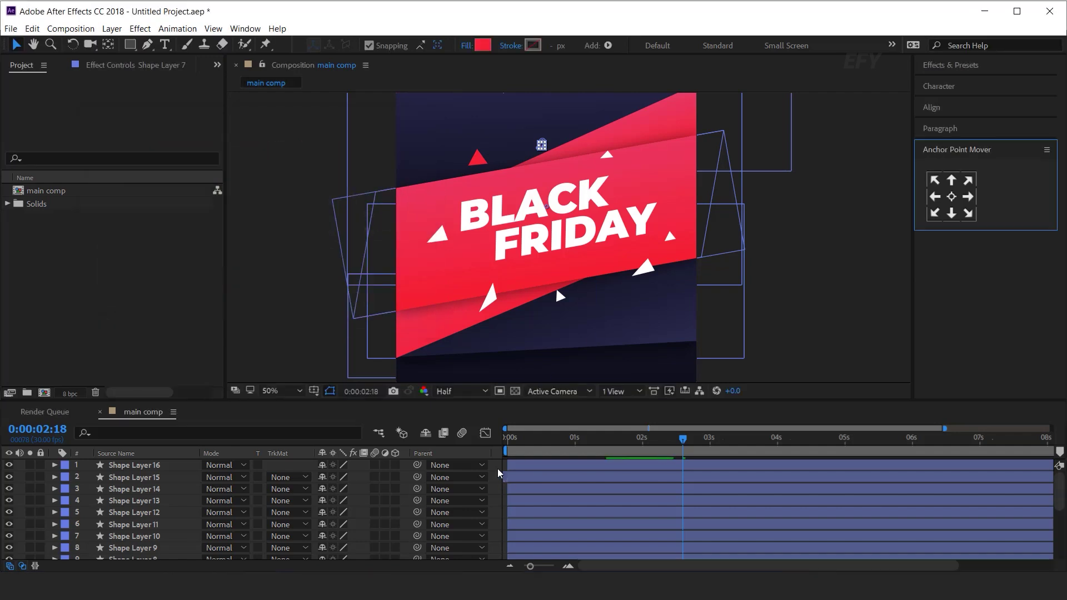
# Fill the triangle left of BLACK and the long one at the banner's lower left with dark blue sampled from the background
pyautogui.click(441, 234)
pyautogui.click(483, 45)
pyautogui.click(373, 213)
pyautogui.click(457, 145)
pyautogui.click(396, 145)
pyautogui.click(491, 298)
pyautogui.click(483, 45)
pyautogui.click(373, 213)
pyautogui.click(457, 146)
pyautogui.click(396, 145)
# Fill the triangle on the banner above the K of BLACK with dark blue sampled from the background
pyautogui.click(607, 156)
pyautogui.click(482, 45)
pyautogui.click(373, 213)
pyautogui.click(440, 124)
pyautogui.click(396, 146)
# Fill the small triangle just below the banner's lower edge with red sampled from the banner
pyautogui.click(560, 297)
pyautogui.click(483, 45)
pyautogui.click(373, 213)
pyautogui.click(457, 275)
pyautogui.click(395, 145)
# Fill the triangle on the banner's lower-right edge with sampled dark blue 22223F
pyautogui.click(644, 269)
pyautogui.click(483, 45)
pyautogui.click(373, 213)
pyautogui.click(457, 145)
pyautogui.click(396, 145)
pyautogui.click(492, 473)
# Fill the triangle on the banner's lower-right edge with red sampled from the triangle above BLACK
pyautogui.click(645, 269)
pyautogui.click(482, 45)
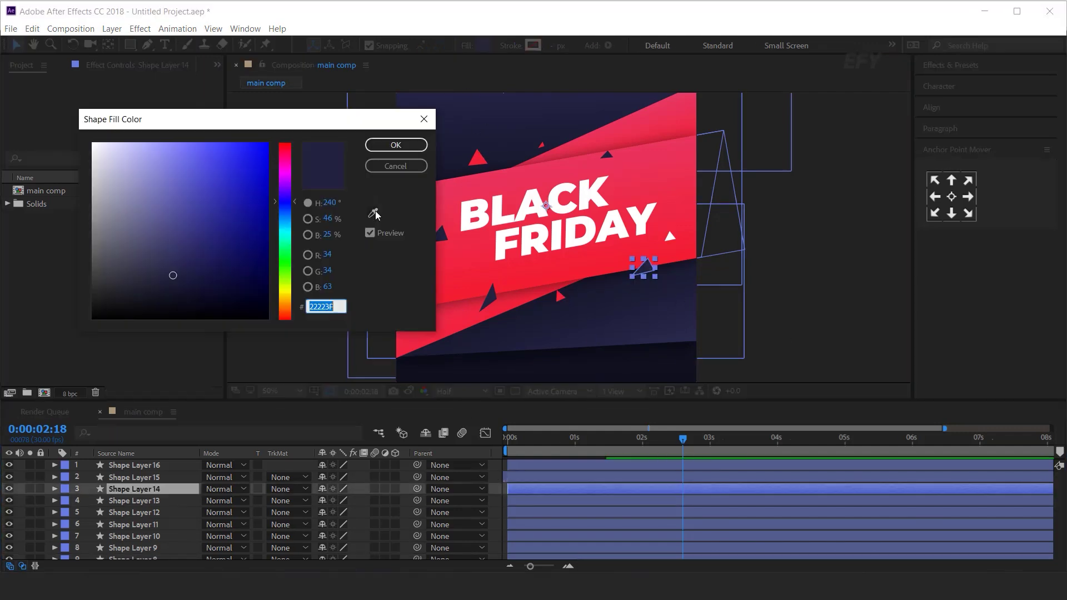
pyautogui.click(373, 213)
pyautogui.click(477, 159)
pyautogui.click(395, 145)
# Fill the small triangle right of FRIDAY with sampled dark blue
pyautogui.click(670, 238)
pyautogui.click(482, 45)
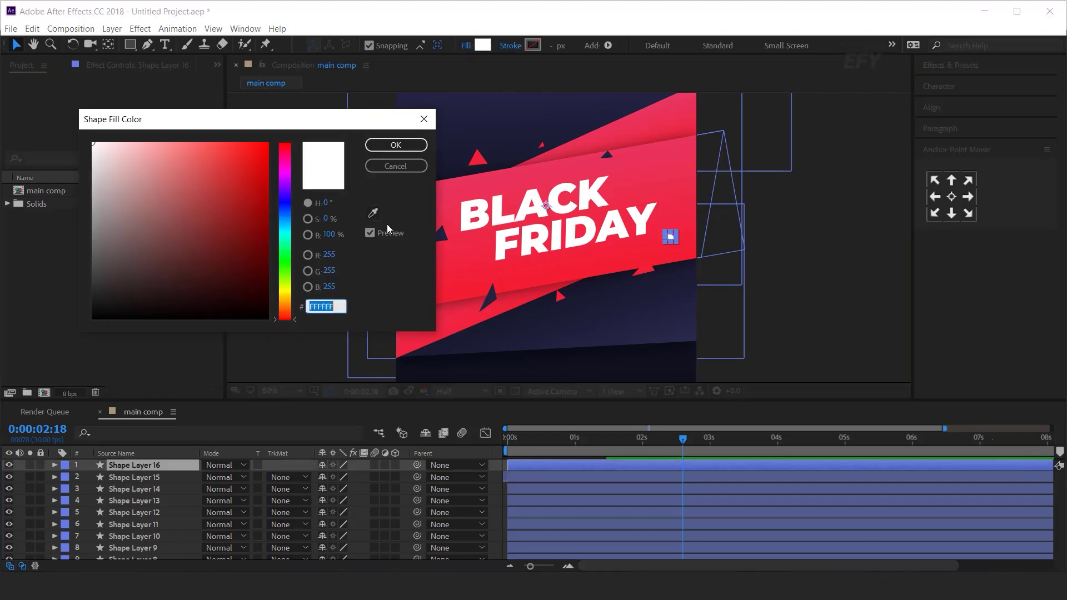
pyautogui.click(374, 213)
# Move the red triangle at the banner's lower-right edge slightly down onto the dark background
pyautogui.click(642, 282)
pyautogui.click(642, 282)
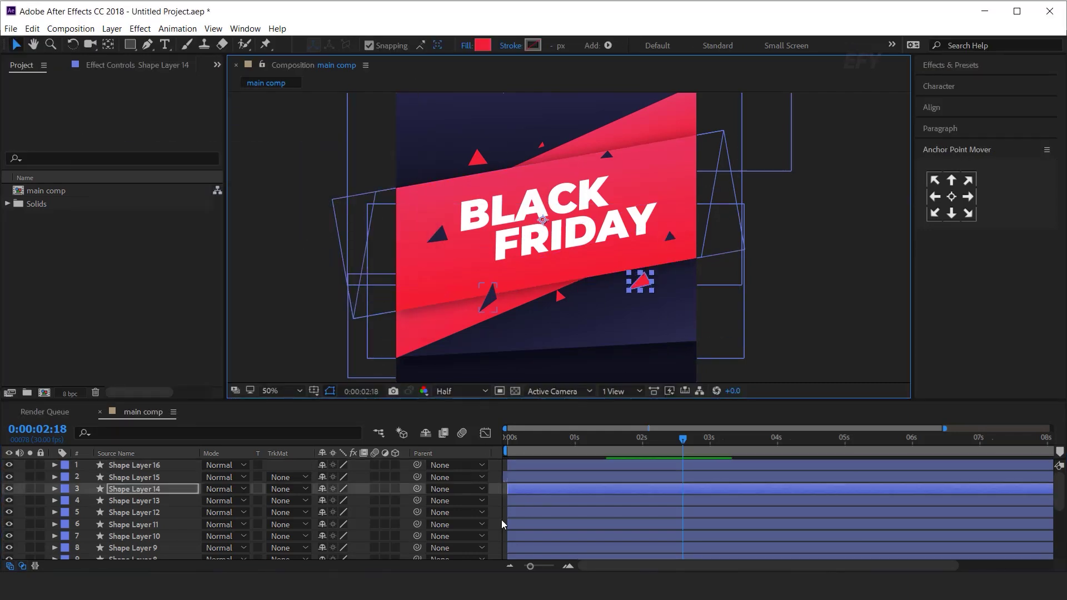
pyautogui.click(644, 283)
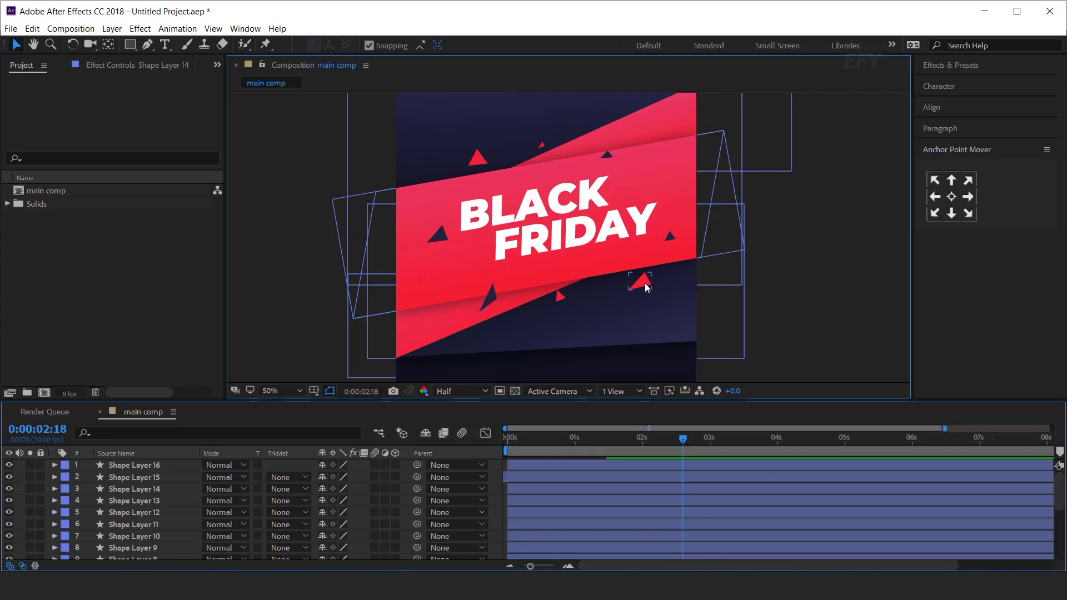
# Center the anchor points of the triangle accents around the BLACK FRIDAY text, one triangle at a time
pyautogui.click(671, 238)
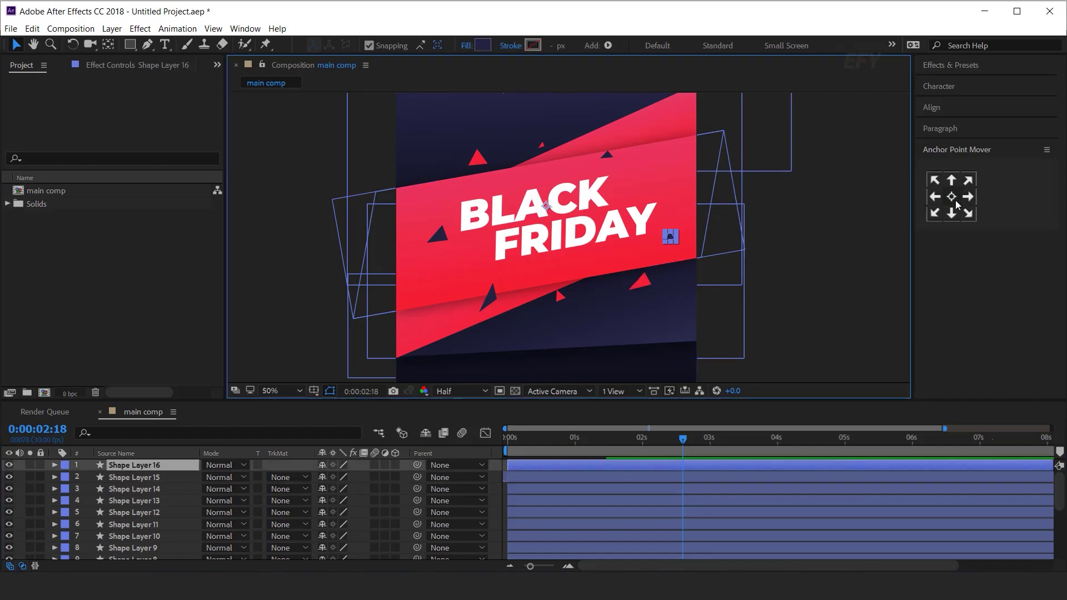
pyautogui.click(608, 155)
pyautogui.click(539, 146)
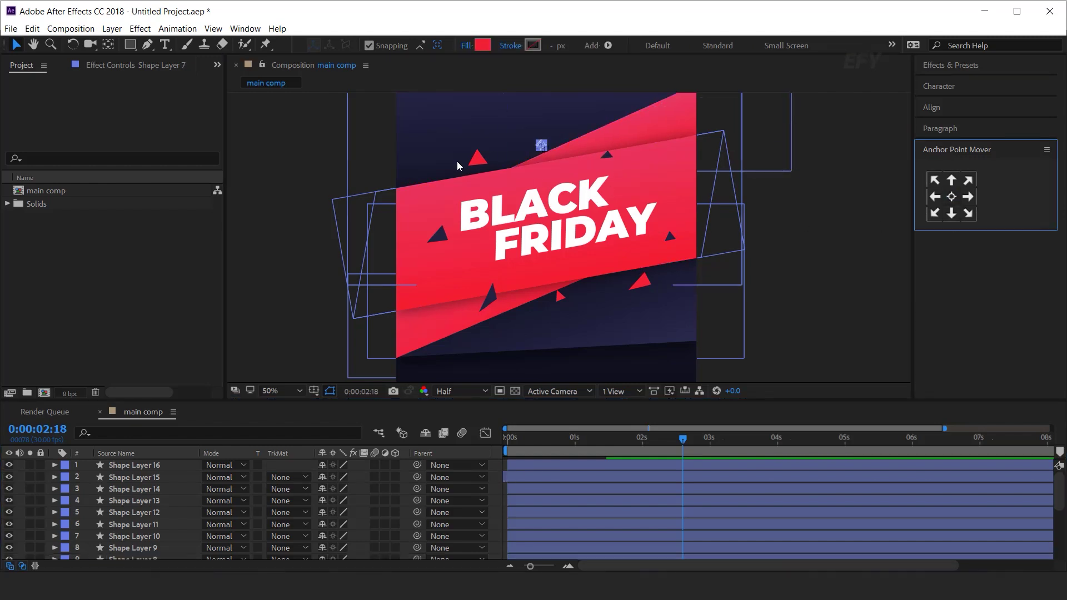
pyautogui.click(475, 160)
pyautogui.click(439, 234)
pyautogui.click(489, 297)
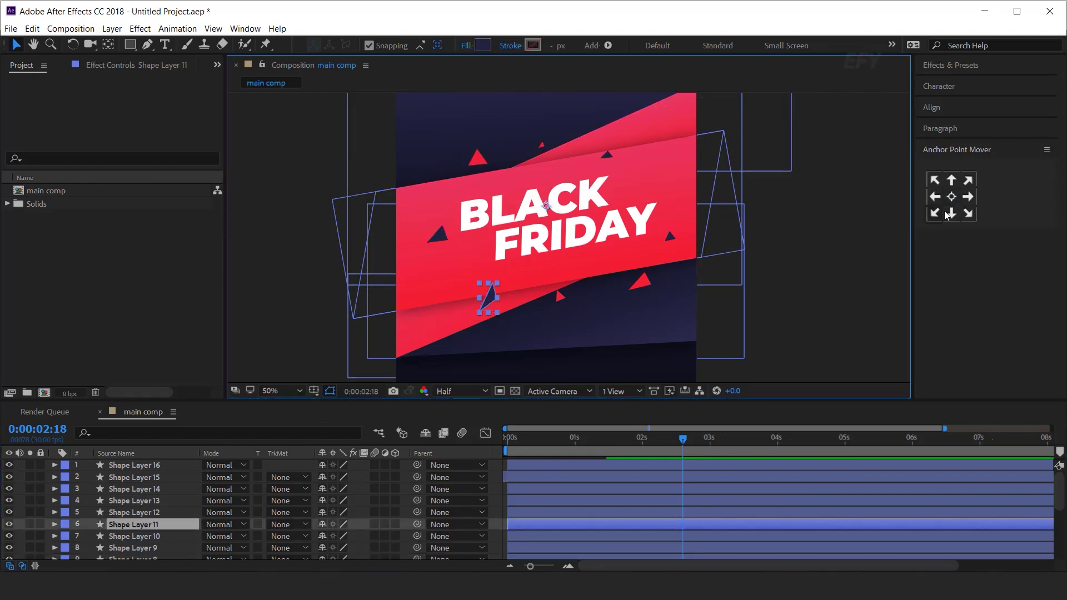
pyautogui.click(560, 296)
pyautogui.click(496, 527)
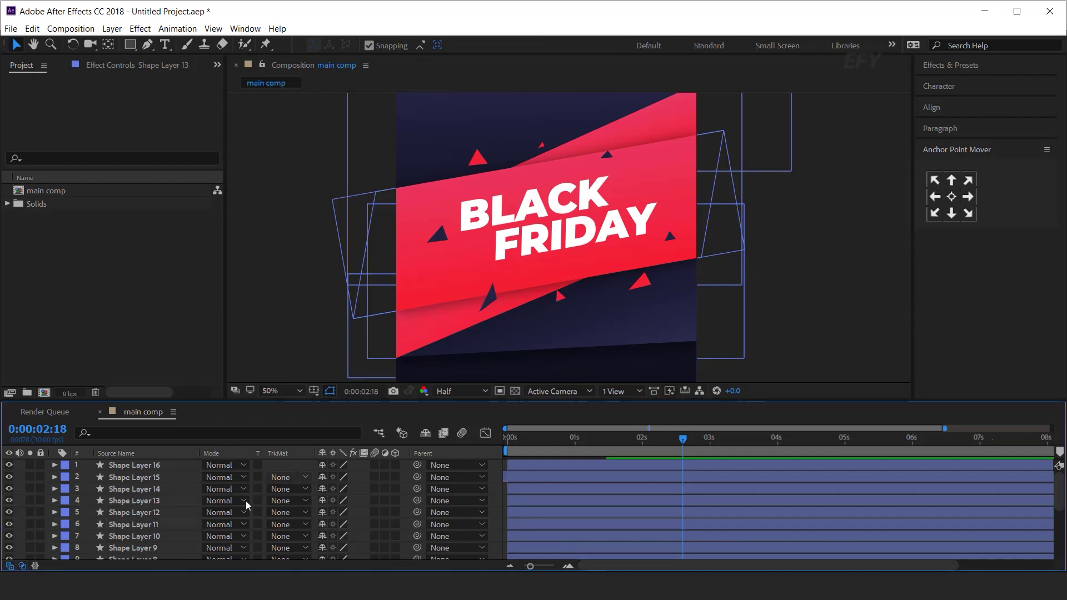
# Assign the Sandstone label color to all triangle layers, Shape Layer 6 through Shape Layer 16
pyautogui.click(157, 537)
pyautogui.click(158, 548)
pyautogui.scroll(-2, 158, 544)
pyautogui.click(158, 545)
pyautogui.scroll(-2, 158, 539)
pyautogui.scroll(4, 159, 531)
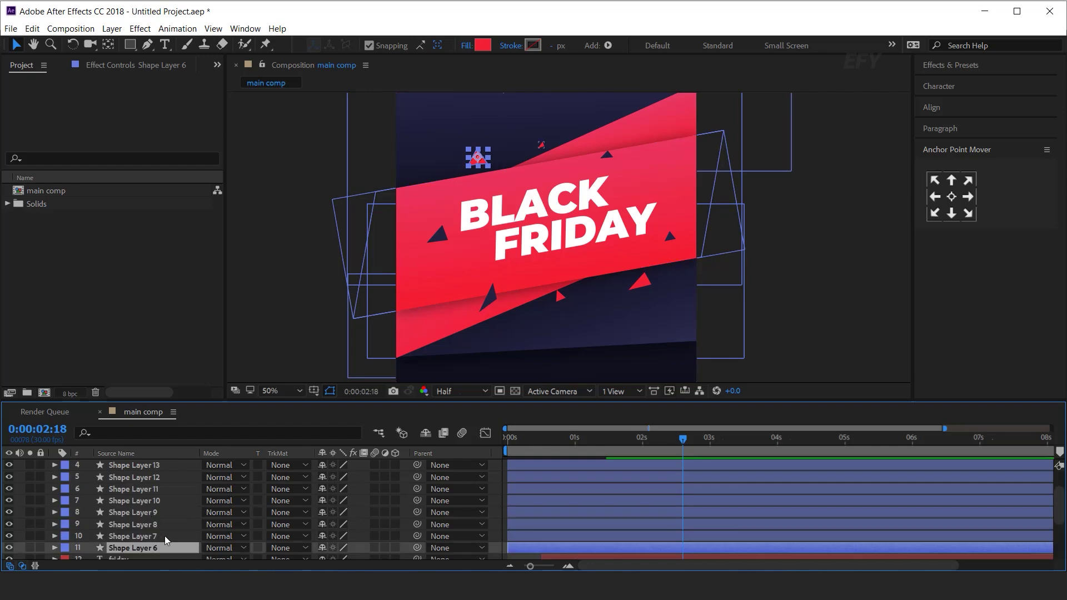
pyautogui.keyDown('shift'); pyautogui.click(150, 469); pyautogui.keyUp('shift')
pyautogui.click(66, 468)
pyautogui.click(78, 450)
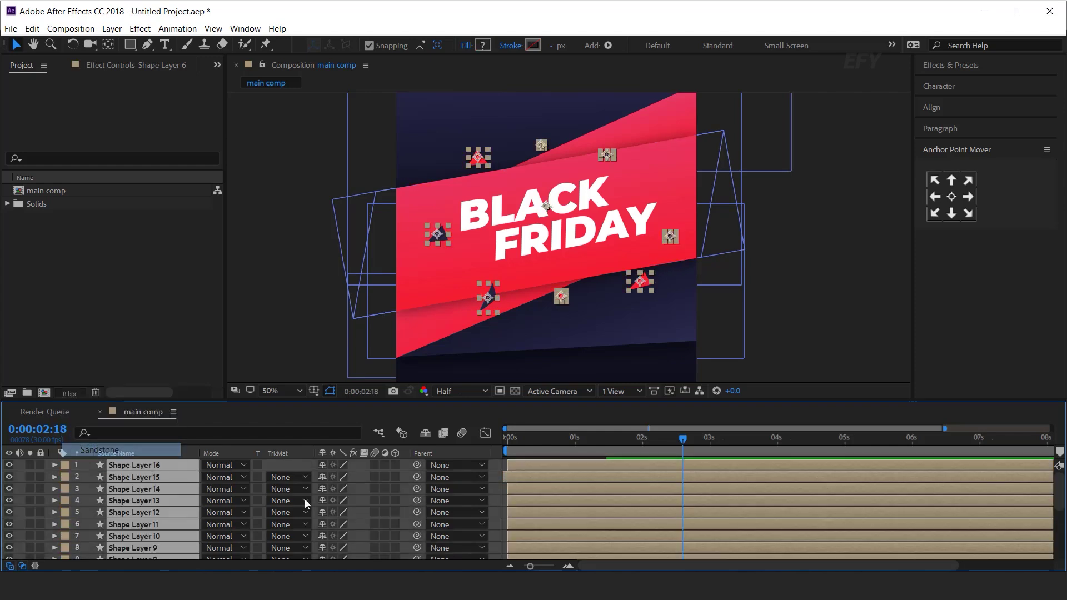
# Add Position keyframes at 0:00:00:20 to all triangle layers, Shape Layer 6 through Shape Layer 16
pyautogui.click(499, 483)
pyautogui.press('space')
pyautogui.click(568, 566)
pyautogui.moveTo(520, 439); pyautogui.dragTo(601, 449)
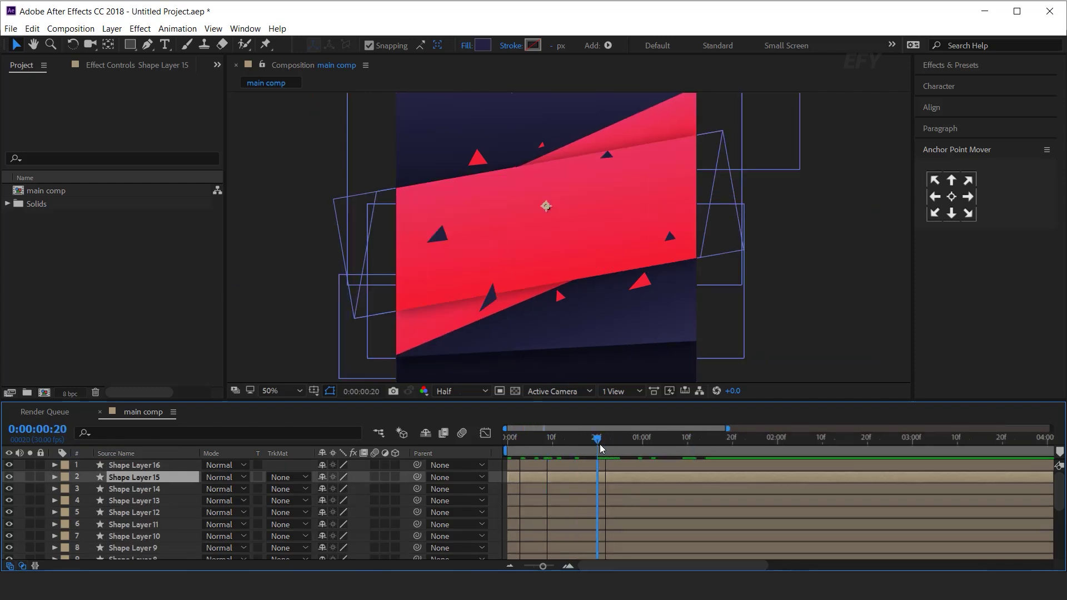
pyautogui.click(154, 468)
pyautogui.scroll(-1, 161, 500)
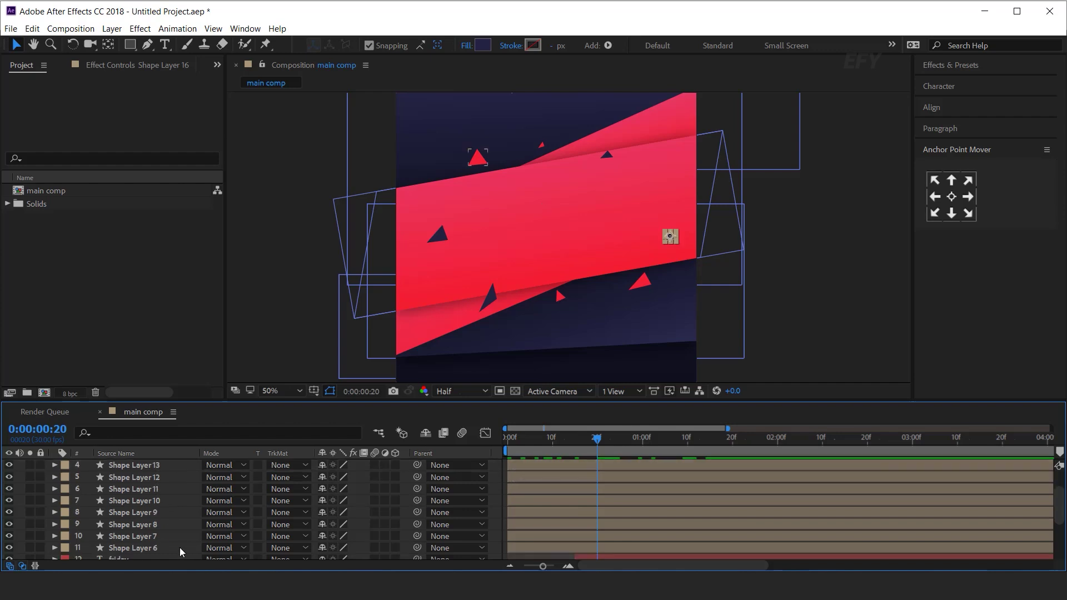
pyautogui.keyDown('shift'); pyautogui.click(156, 549); pyautogui.keyUp('shift')
pyautogui.press('p')
pyautogui.click(89, 477)
# At 0:00:00:00, move the left, lower-left, bottom and lower-right triangles to the middle of the banner area for their starting positions
pyautogui.moveTo(594, 441); pyautogui.dragTo(425, 459)
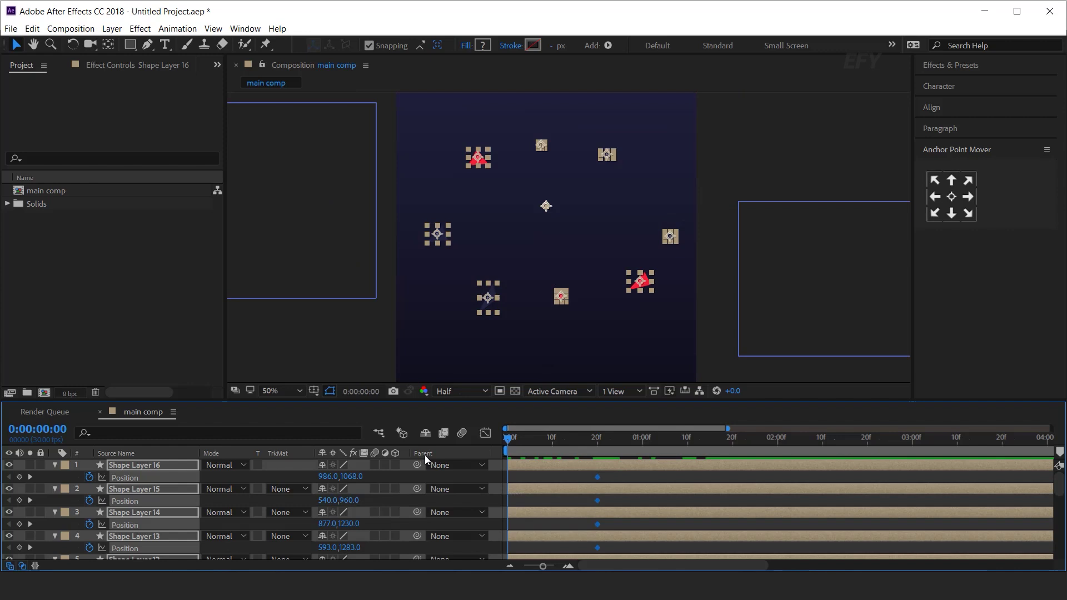
pyautogui.hotkey('ctrl', 'shift', 'a')
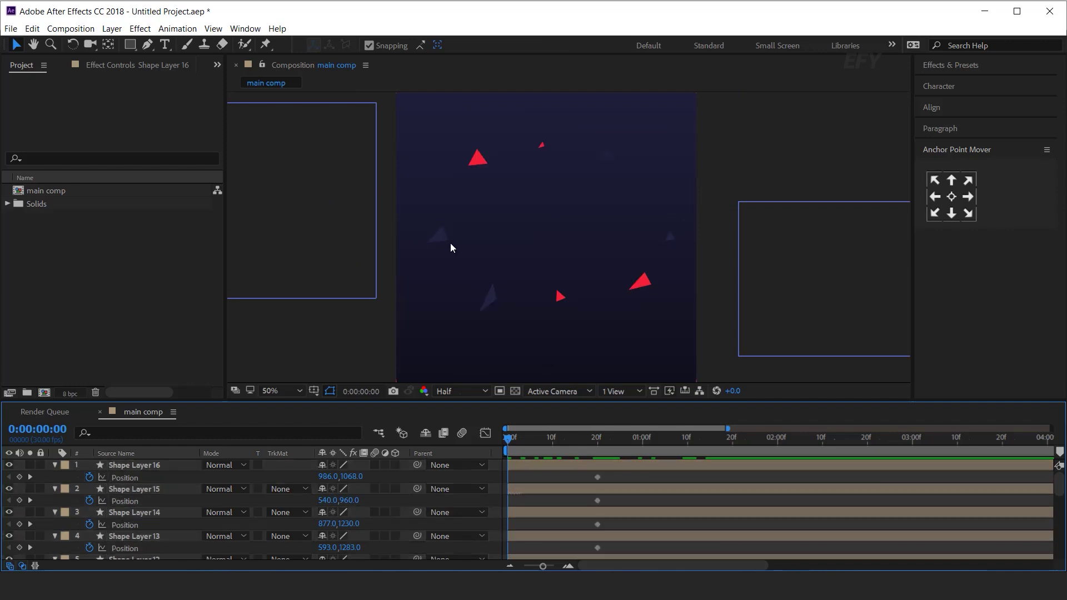
pyautogui.click(444, 236)
pyautogui.moveTo(445, 239); pyautogui.dragTo(540, 225)
pyautogui.moveTo(491, 303); pyautogui.dragTo(534, 233)
pyautogui.moveTo(560, 295); pyautogui.dragTo(530, 224)
pyautogui.click(639, 281)
pyautogui.moveTo(640, 280); pyautogui.dragTo(529, 224)
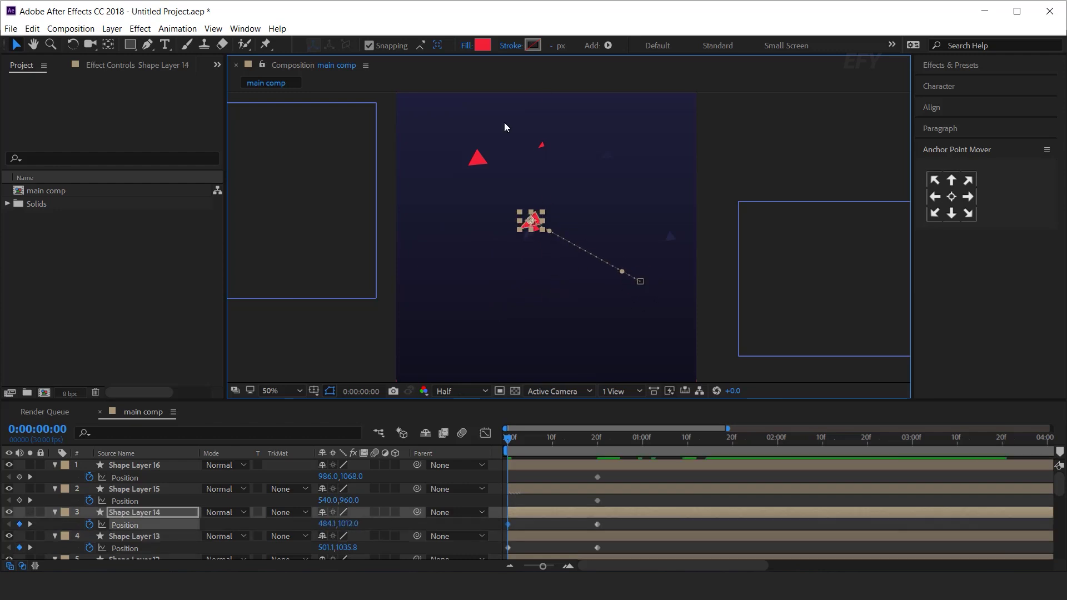
# At 0:00:00:00, move the two upper red triangles and the upper and right dark triangles to the same central point, and preview
pyautogui.click(477, 159)
pyautogui.moveTo(476, 158); pyautogui.dragTo(538, 225)
pyautogui.moveTo(543, 146); pyautogui.dragTo(536, 226)
pyautogui.moveTo(608, 157); pyautogui.dragTo(536, 231)
pyautogui.click(673, 239)
pyautogui.moveTo(671, 237); pyautogui.dragTo(533, 225)
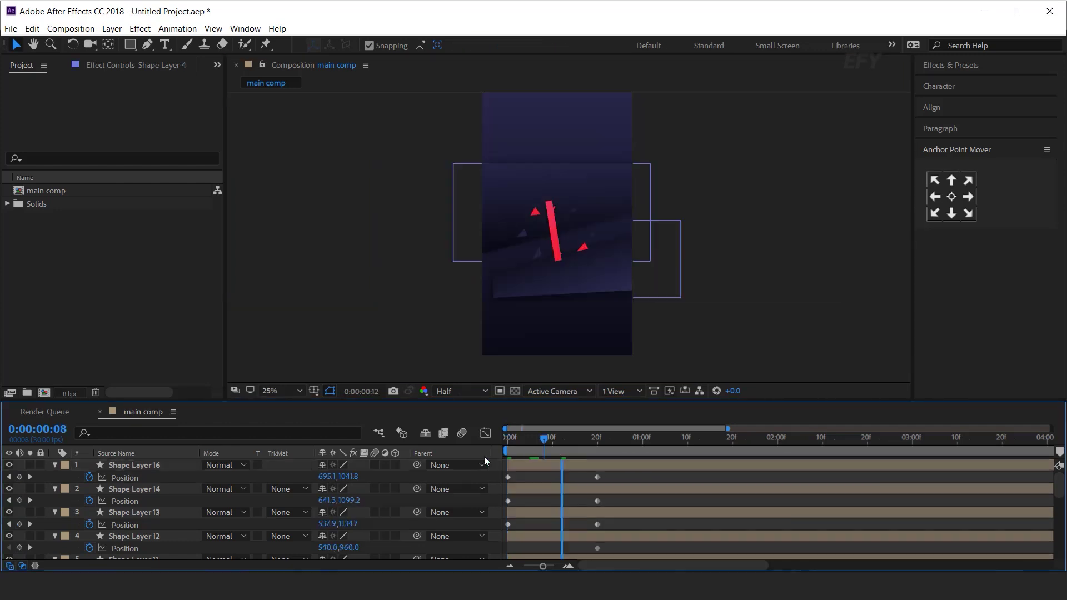
pyautogui.moveTo(485, 458); pyautogui.dragTo(479, 462)
pyautogui.press('space')
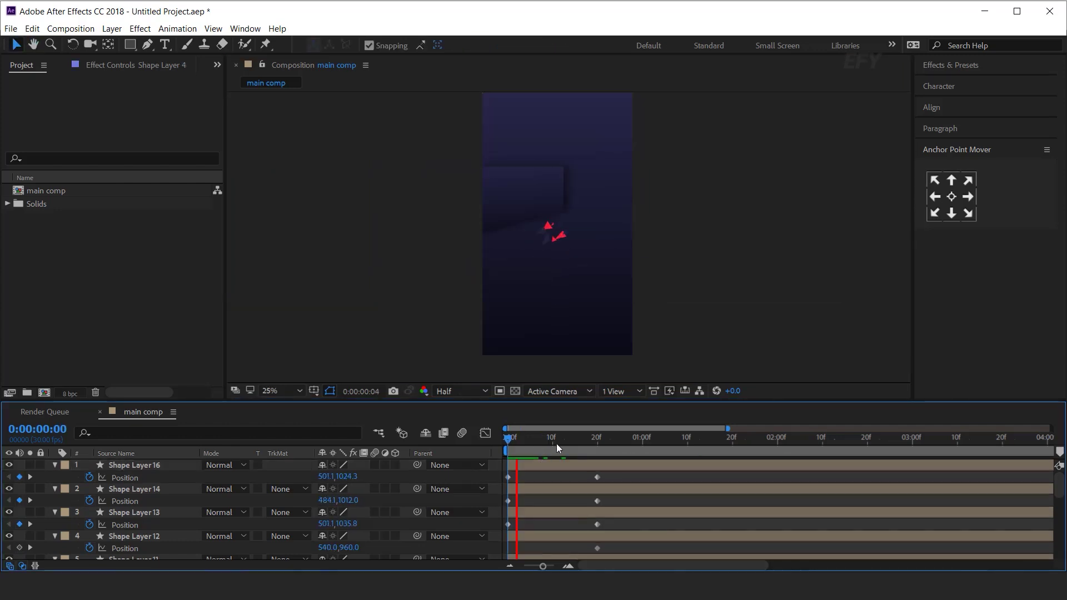
# Apply Easy Ease to all Position keyframes of the triangle layers
pyautogui.moveTo(556, 443); pyautogui.dragTo(595, 540)
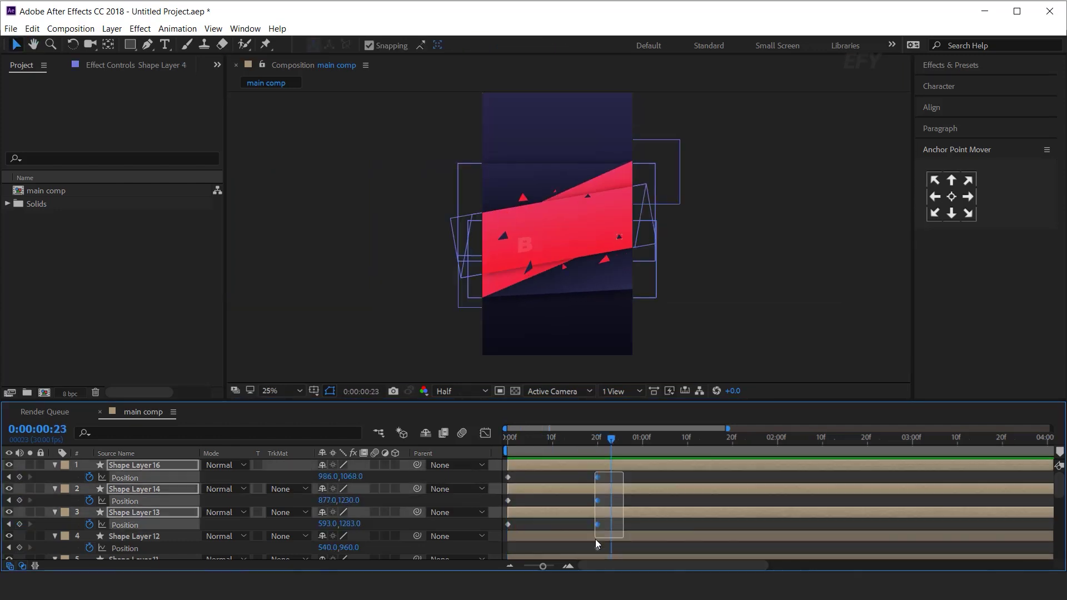
pyautogui.press('`')
pyautogui.moveTo(631, 128); pyautogui.dragTo(502, 321)
pyautogui.rightClick(598, 131)
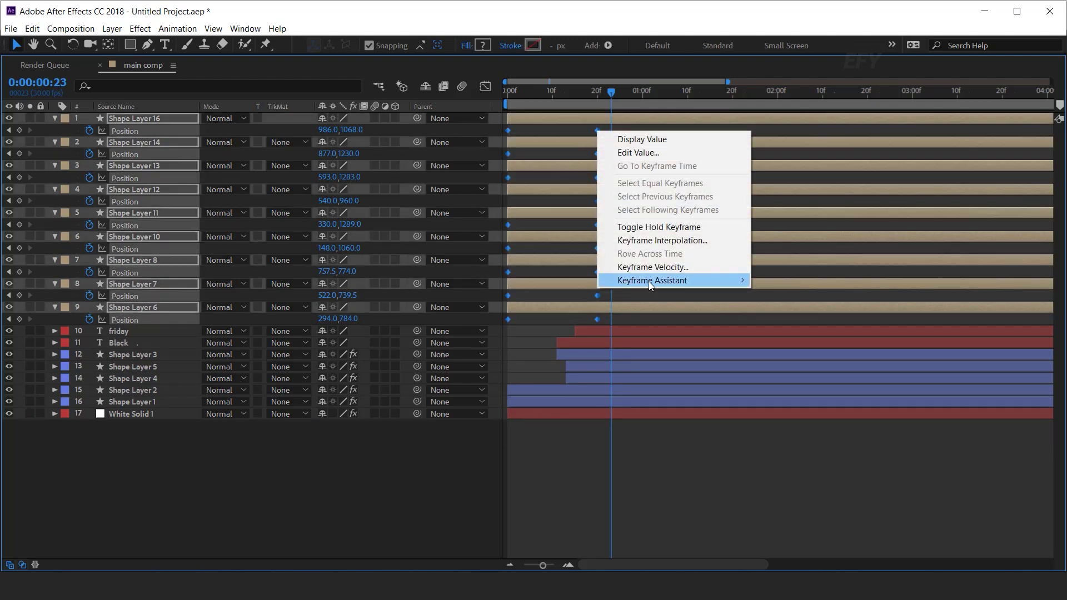
pyautogui.moveTo(721, 284)
pyautogui.click(826, 333)
pyautogui.press('`')
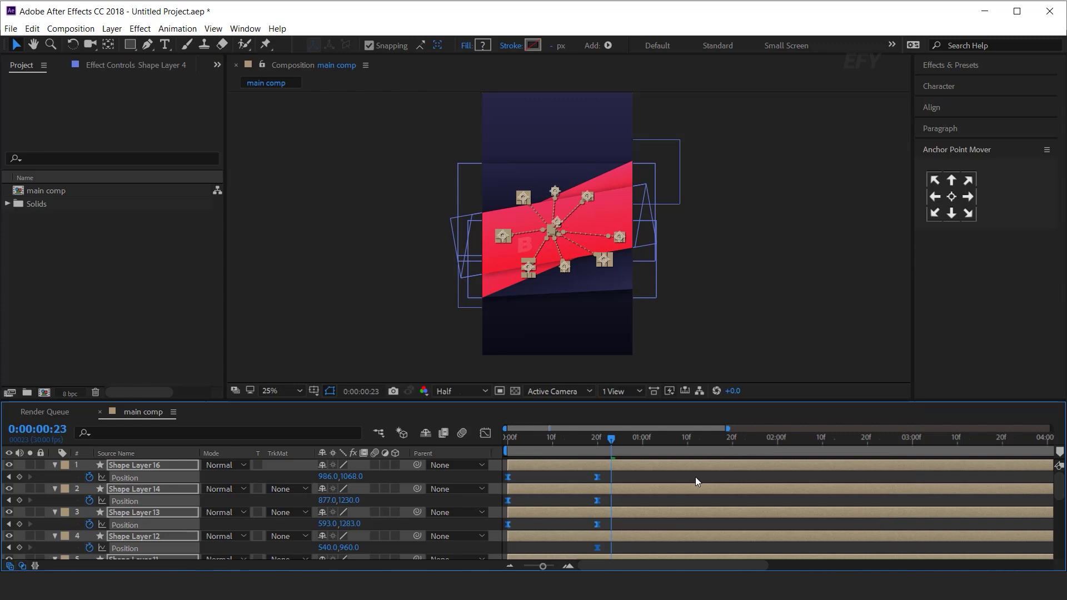
# Reshape the triangles' Position speed curves to peak near the start, and move their end keyframes earlier to about frame 16
pyautogui.click(485, 433)
pyautogui.moveTo(652, 520); pyautogui.dragTo(541, 527)
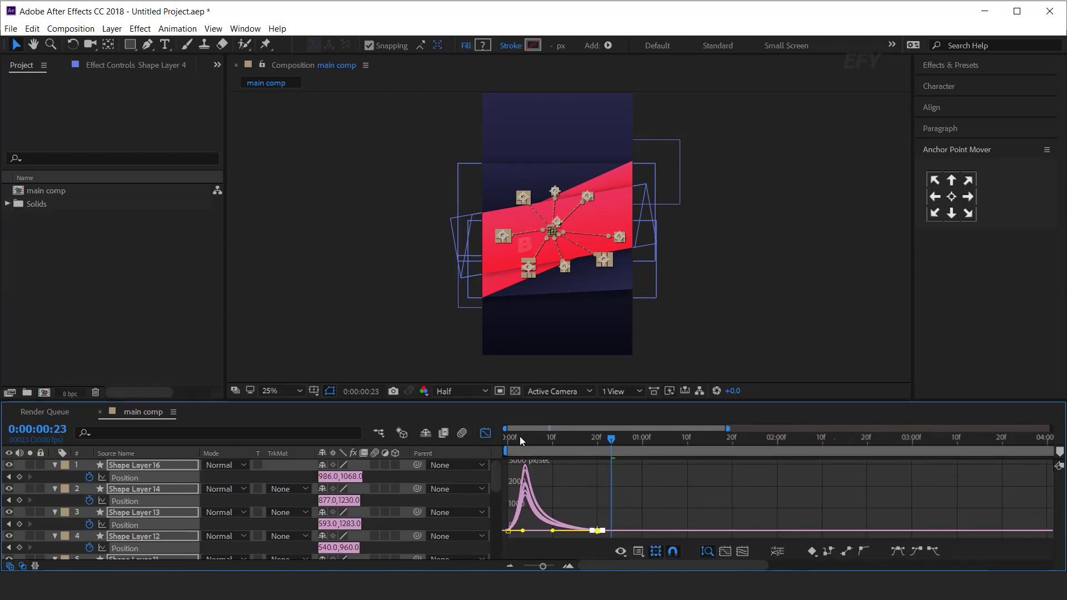
pyautogui.moveTo(519, 437); pyautogui.dragTo(505, 438)
pyautogui.press('space')
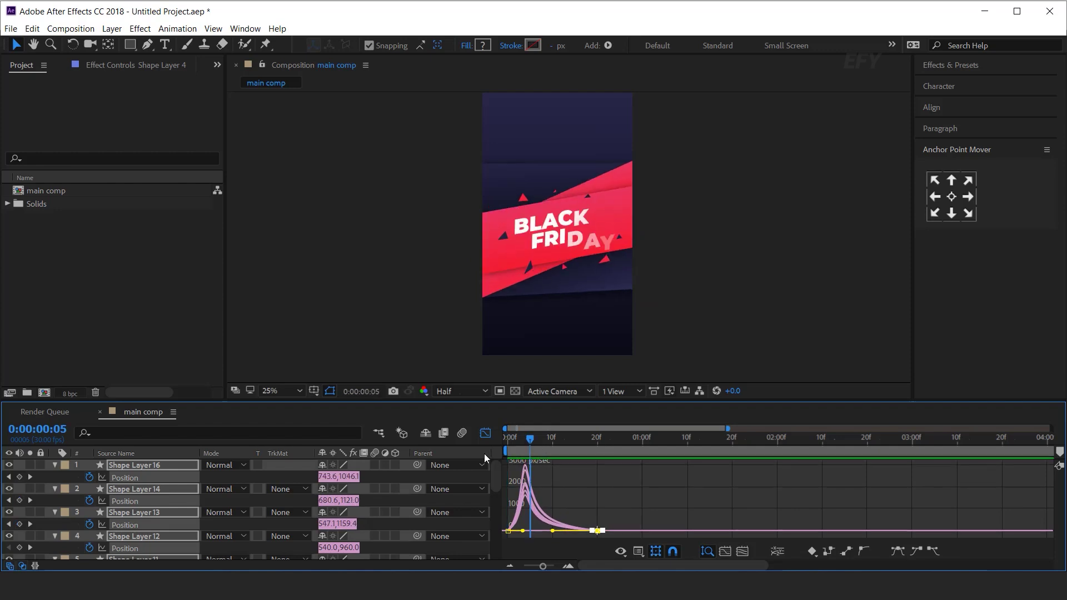
pyautogui.hotkey('shift', 'F3')
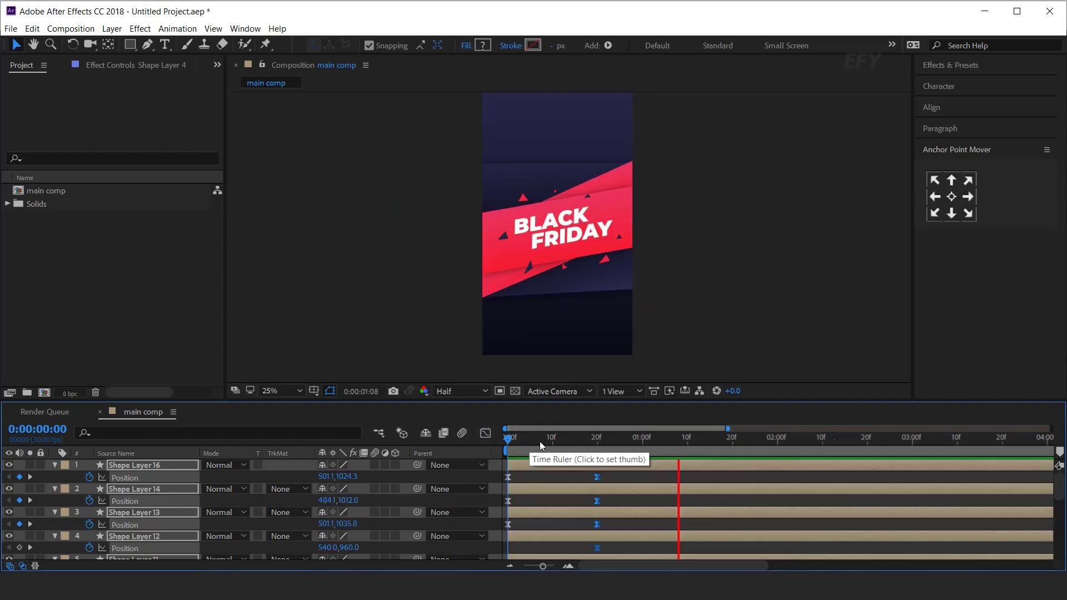
pyautogui.press('space')
pyautogui.click(621, 480)
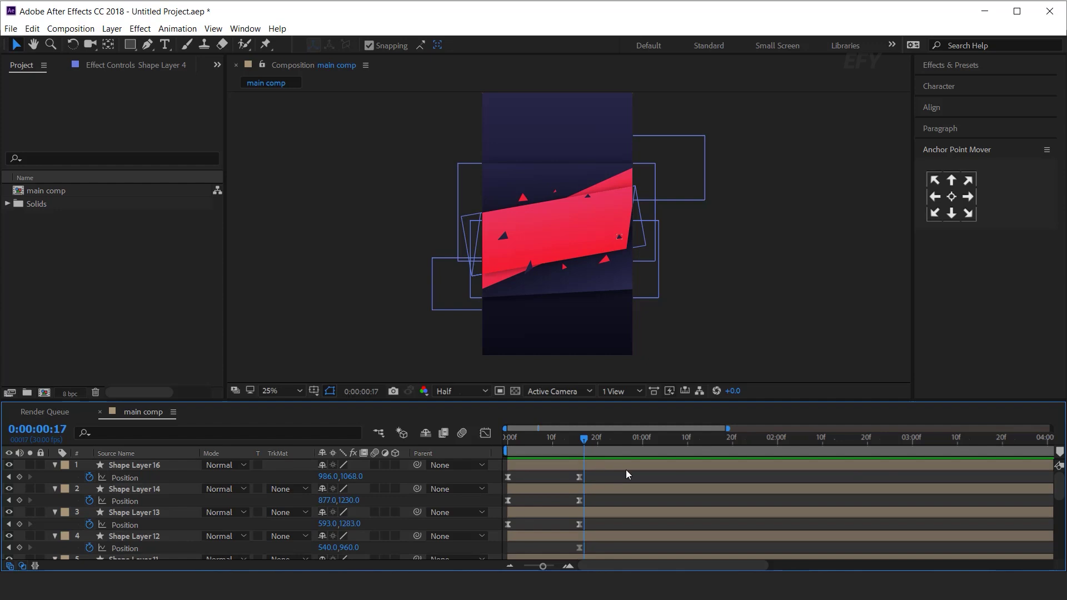
# Add the expression wiggle(5,3) to the Position of Shape Layer 16
pyautogui.click(568, 465)
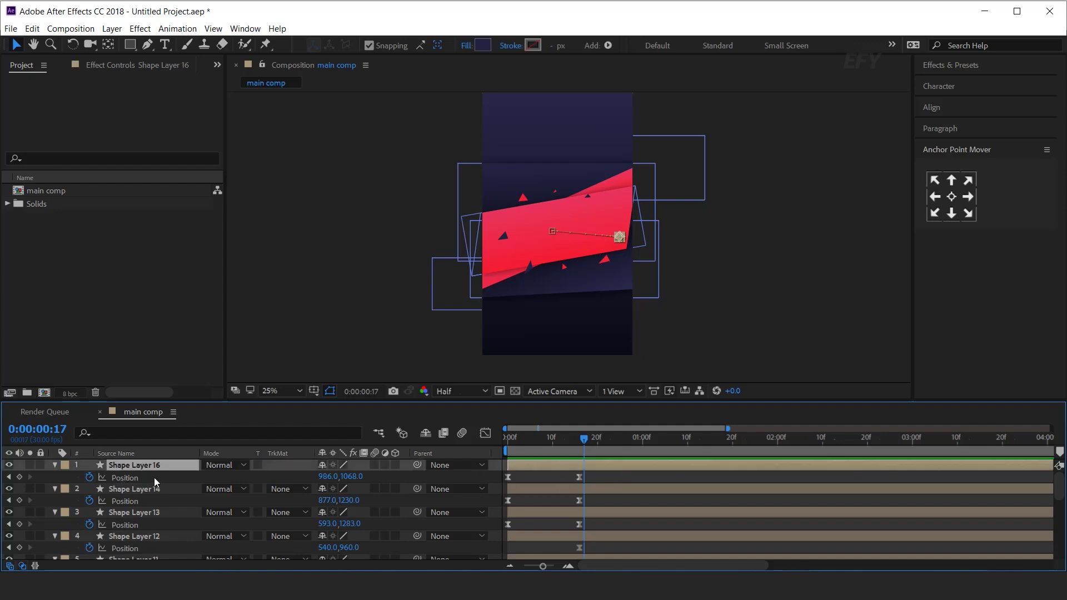
pyautogui.keyDown('alt'); pyautogui.click(89, 478); pyautogui.keyUp('alt')
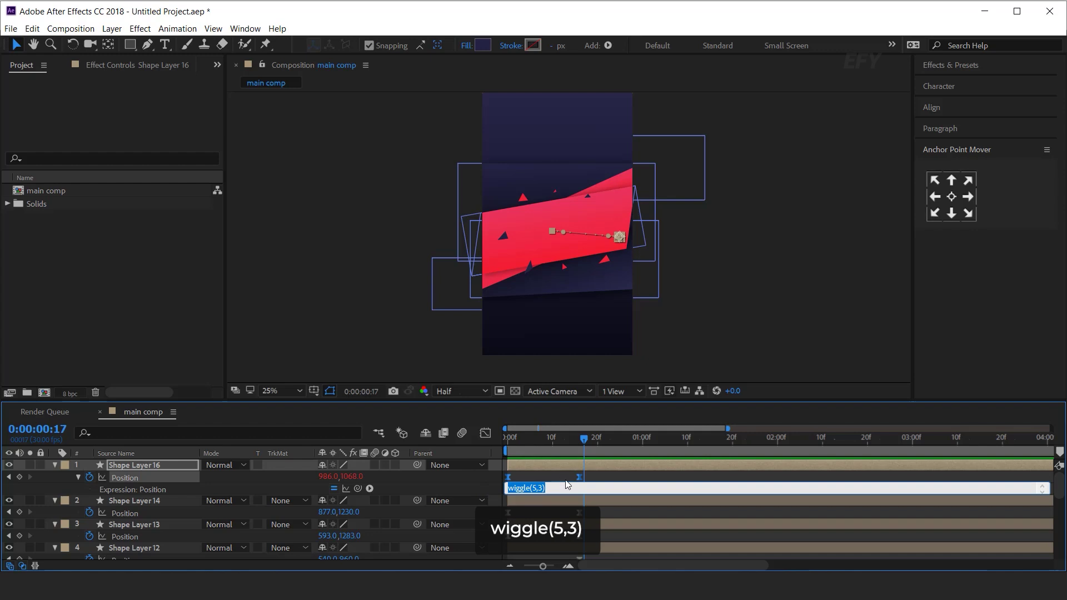
pyautogui.click(561, 466)
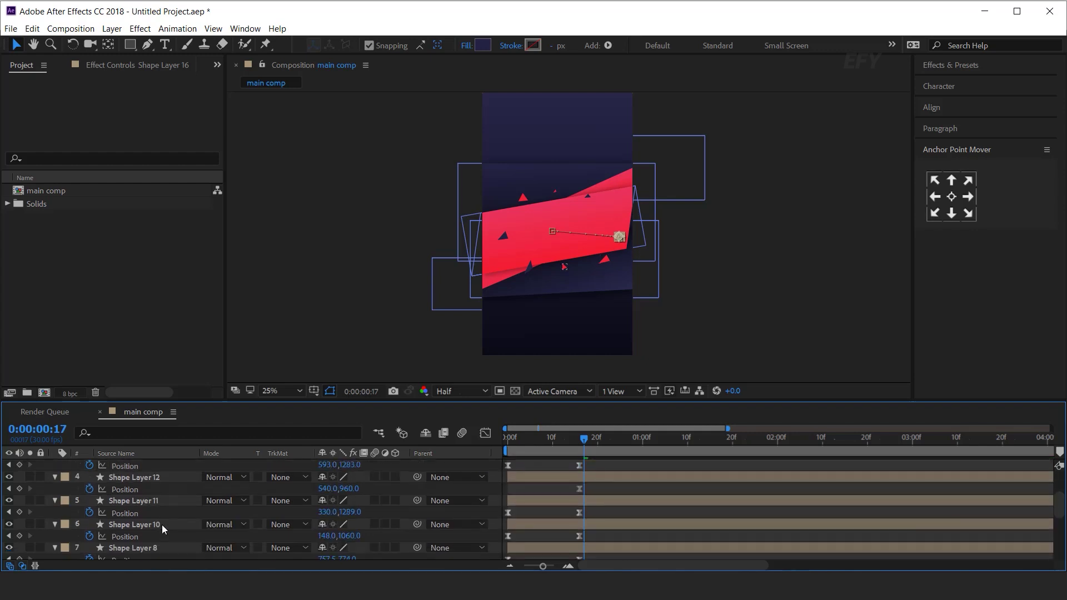
# Copy only the Position expression of Shape Layer 16 to all other triangle layers, and preview the motion
pyautogui.click(126, 477)
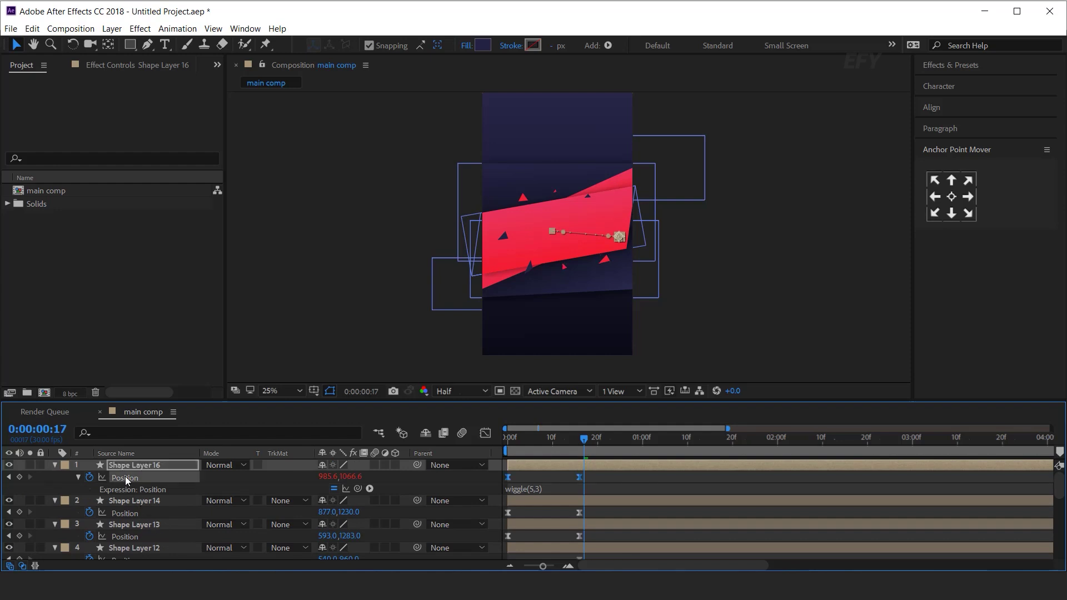
pyautogui.rightClick(125, 476)
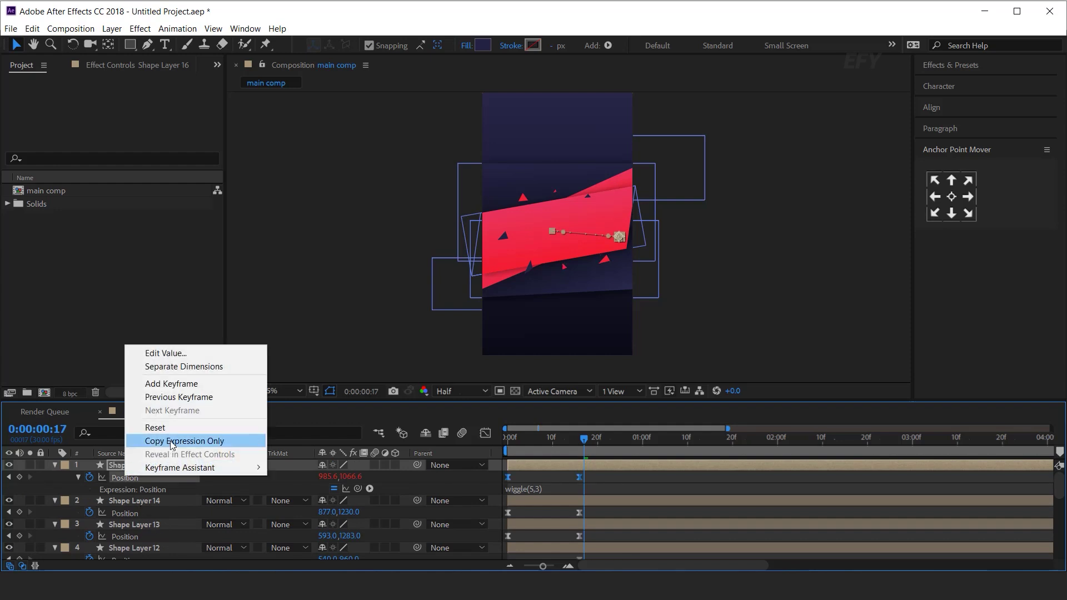
pyautogui.click(172, 442)
pyautogui.click(156, 502)
pyautogui.scroll(-5, 159, 509)
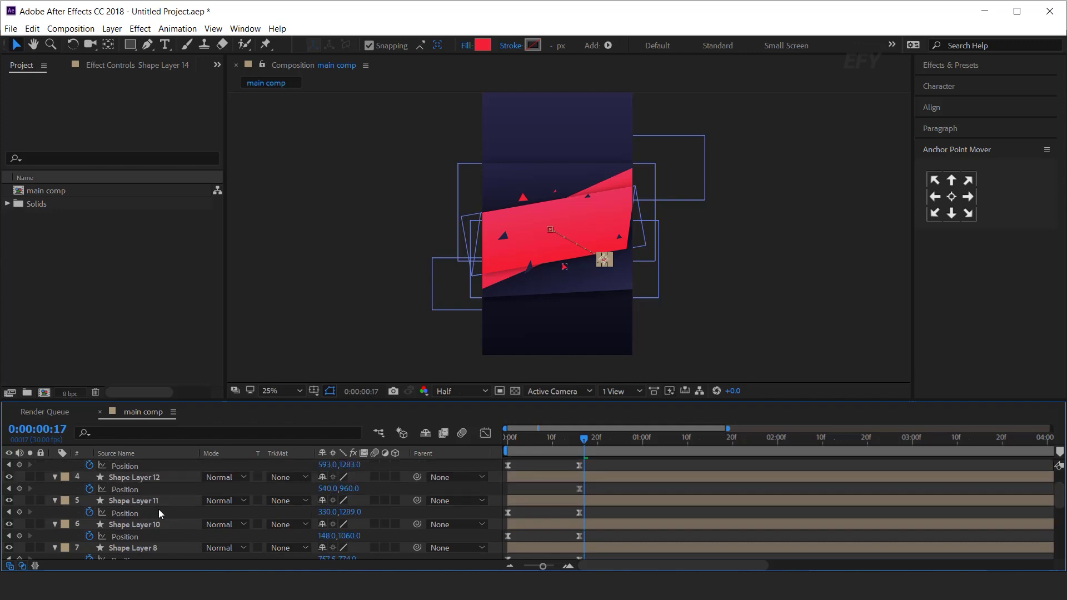
pyautogui.keyDown('shift'); pyautogui.click(147, 525); pyautogui.keyUp('shift')
pyautogui.hotkey('ctrl', 'v')
pyautogui.scroll(1, 589, 522)
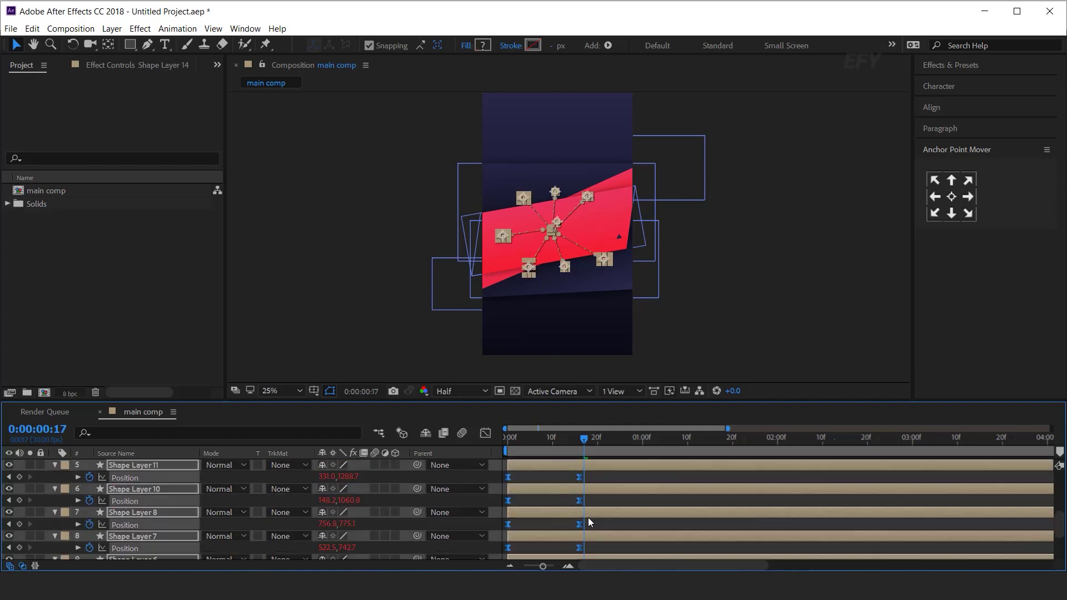
pyautogui.scroll(3, 588, 519)
pyautogui.press('space')
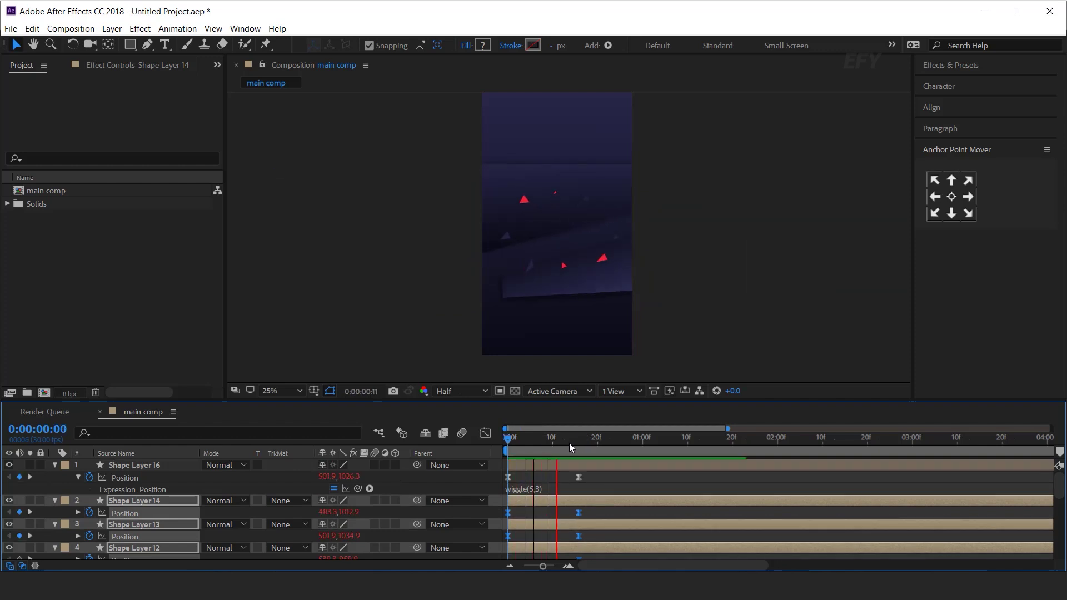
pyautogui.click(630, 446)
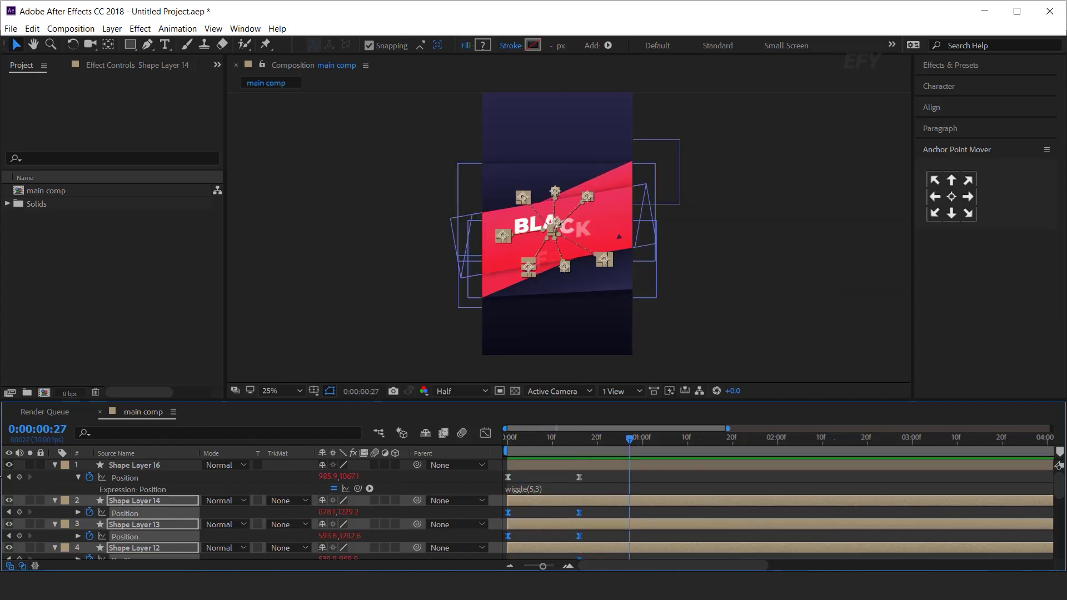
# Collapse the triangle layers' properties and shift all the triangle layers in time to start at about frame 26
pyautogui.click(55, 465)
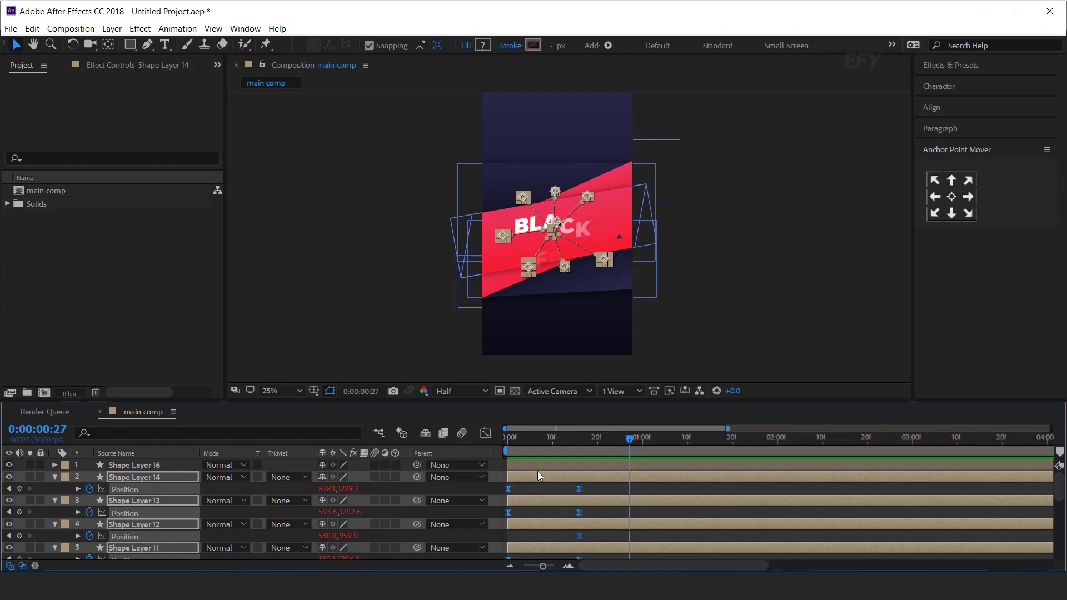
pyautogui.click(498, 473)
pyautogui.press('u')
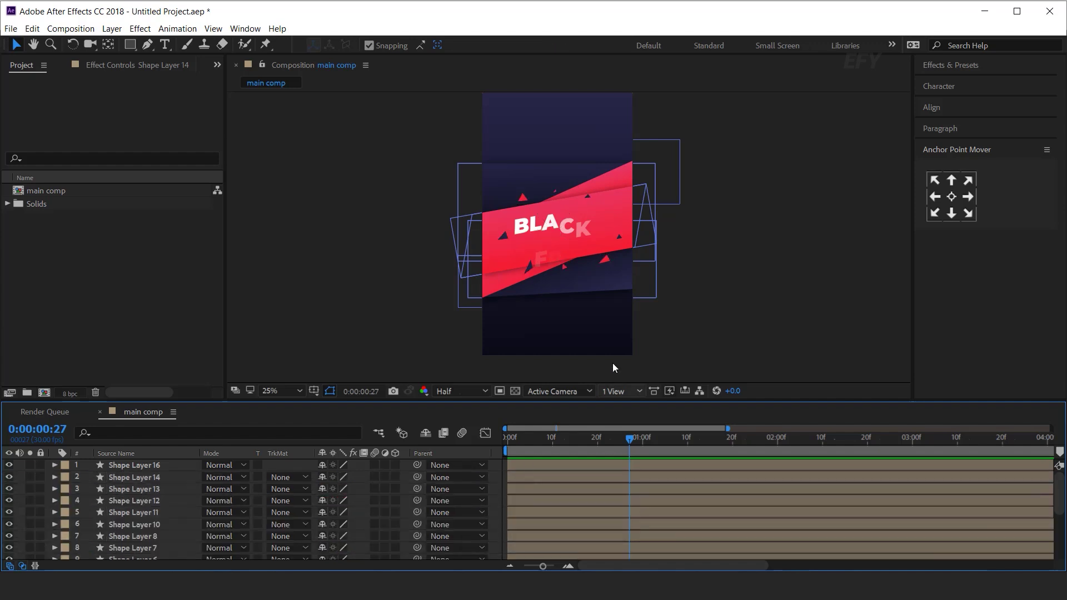
pyautogui.click(556, 464)
pyautogui.scroll(-3, 554, 500)
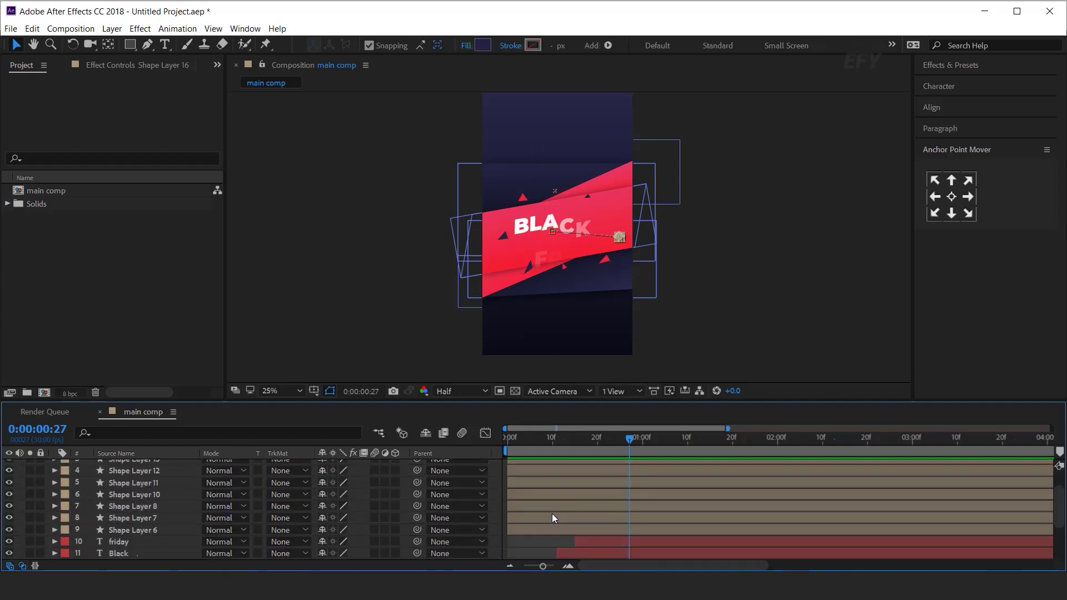
pyautogui.keyDown('shift'); pyautogui.click(546, 529); pyautogui.keyUp('shift')
pyautogui.moveTo(546, 528); pyautogui.dragTo(589, 525)
pyautogui.moveTo(547, 443); pyautogui.dragTo(695, 469)
# Play back the composition from the start to check the timing of the triangles against the banner and text
pyautogui.press('space')
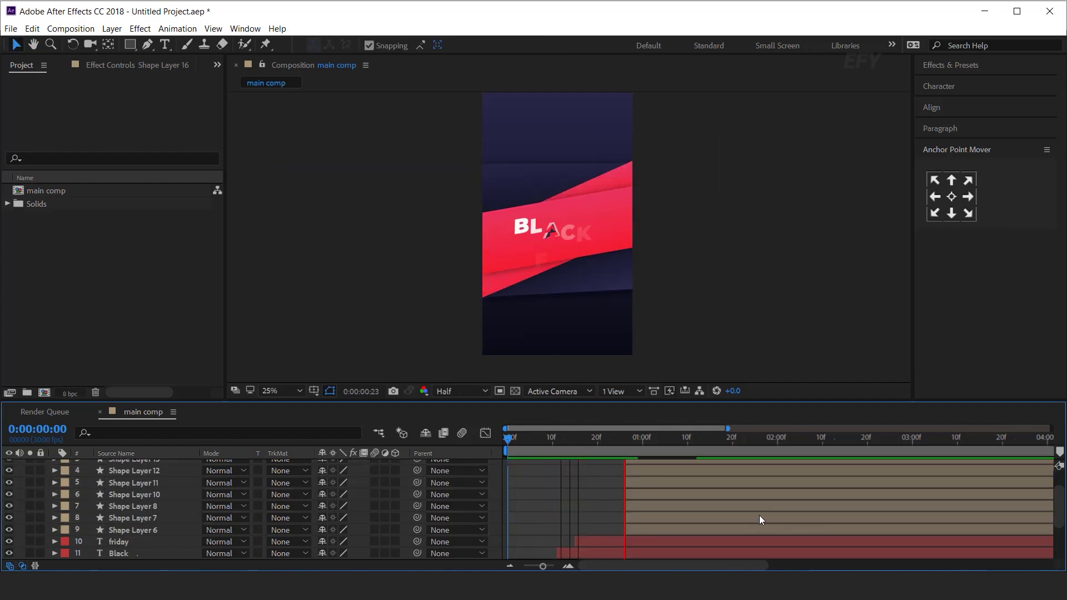
pyautogui.press('space')
pyautogui.click(772, 526)
pyautogui.press('space')
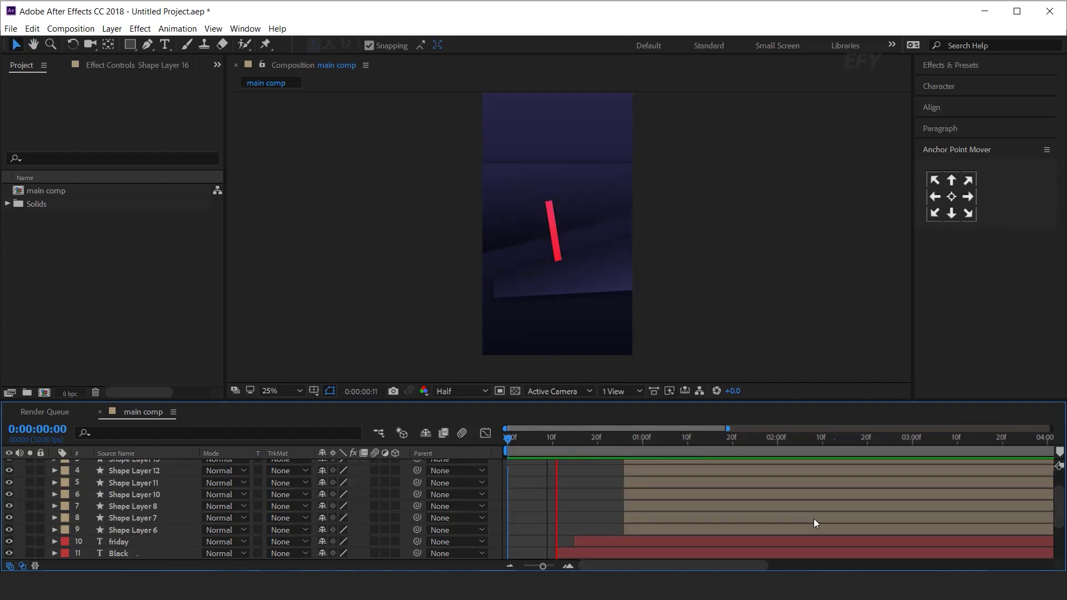
pyautogui.scroll(2, 793, 518)
pyautogui.press('space')
pyautogui.scroll(-3, 143, 530)
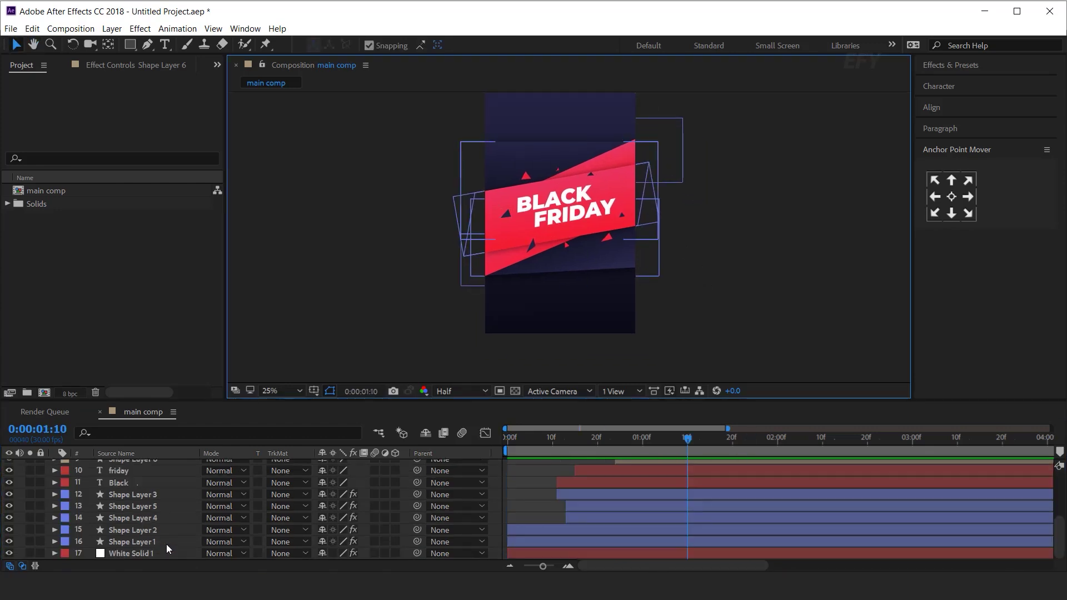
# Pull the lower-right path point of Shape Layer 2 downward so the layer's bottom edge slopes down to the right
pyautogui.click(158, 542)
pyautogui.click(654, 272)
pyautogui.scroll(1, 659, 272)
pyautogui.press('g')
pyautogui.moveTo(658, 263); pyautogui.dragTo(644, 340)
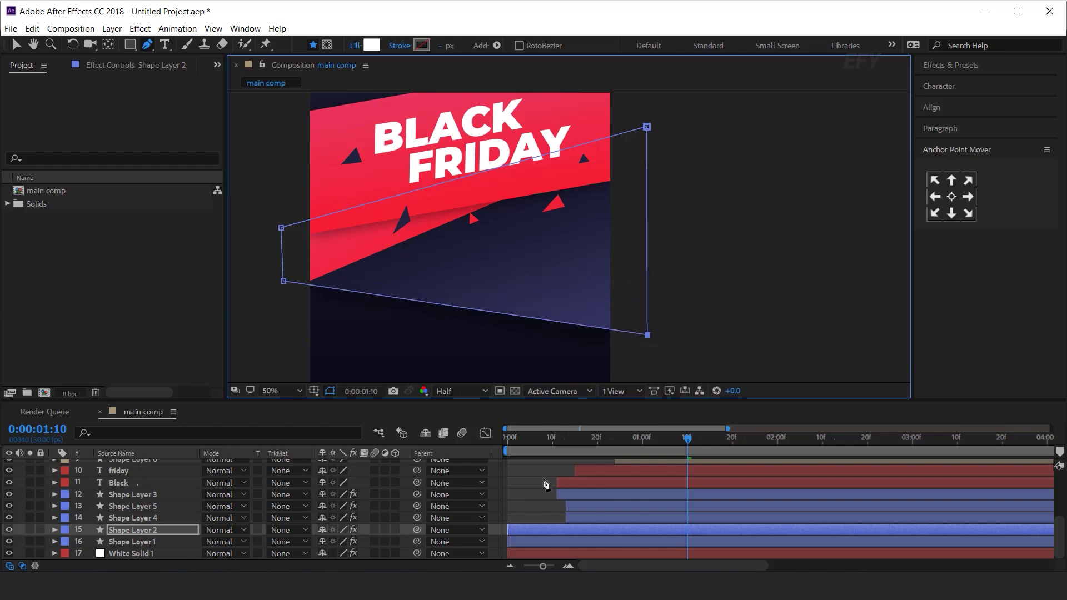
pyautogui.click(498, 505)
pyautogui.press(',')
pyautogui.press(',')
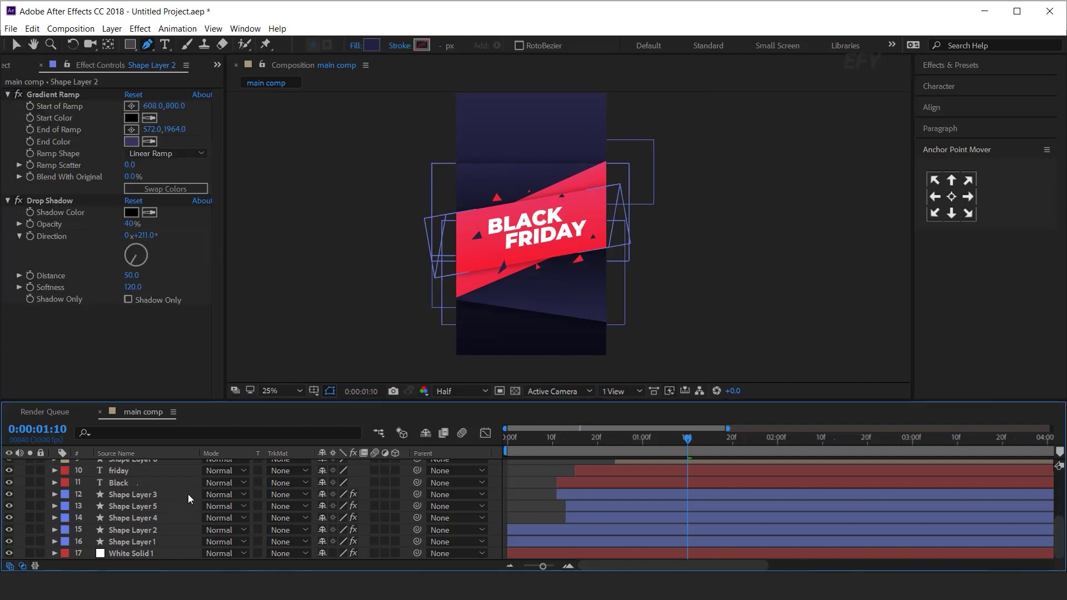
pyautogui.scroll(5, 187, 495)
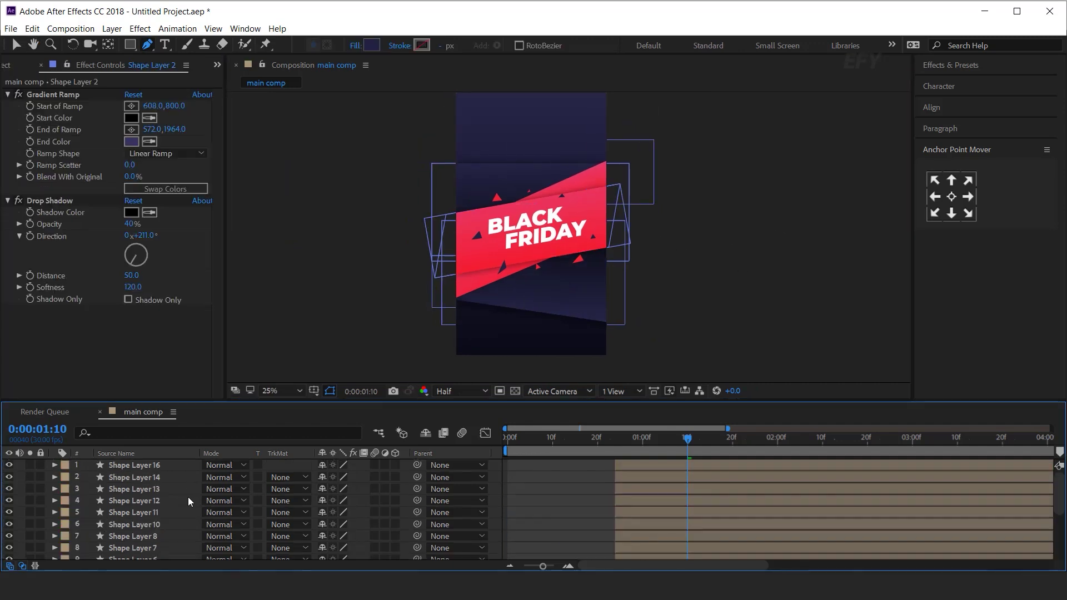
# Add a SALE text layer on the dark blue area below the red banner
pyautogui.press('v')
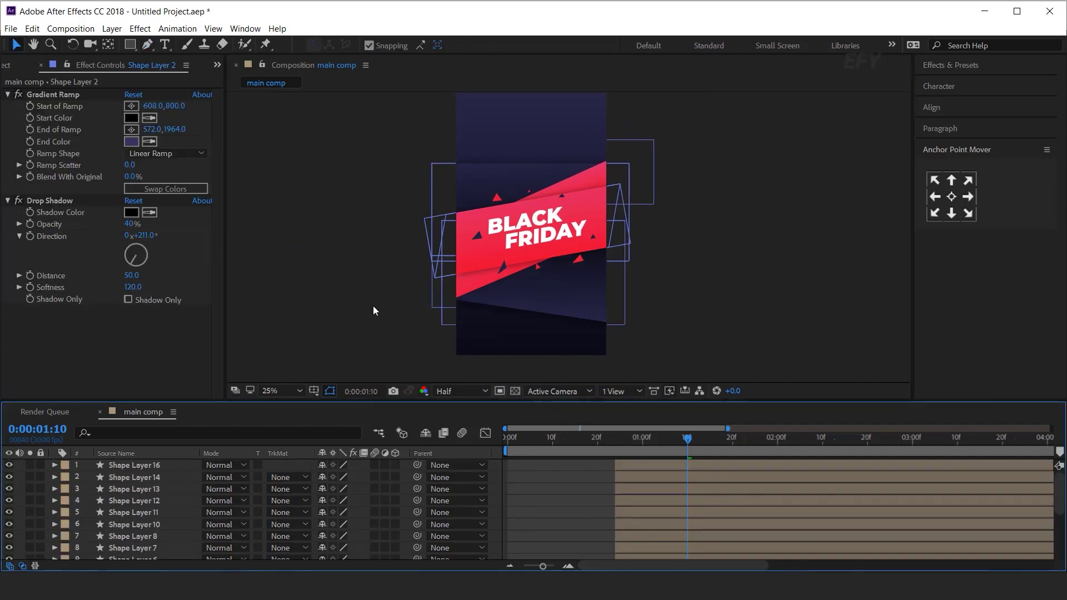
pyautogui.click(164, 48)
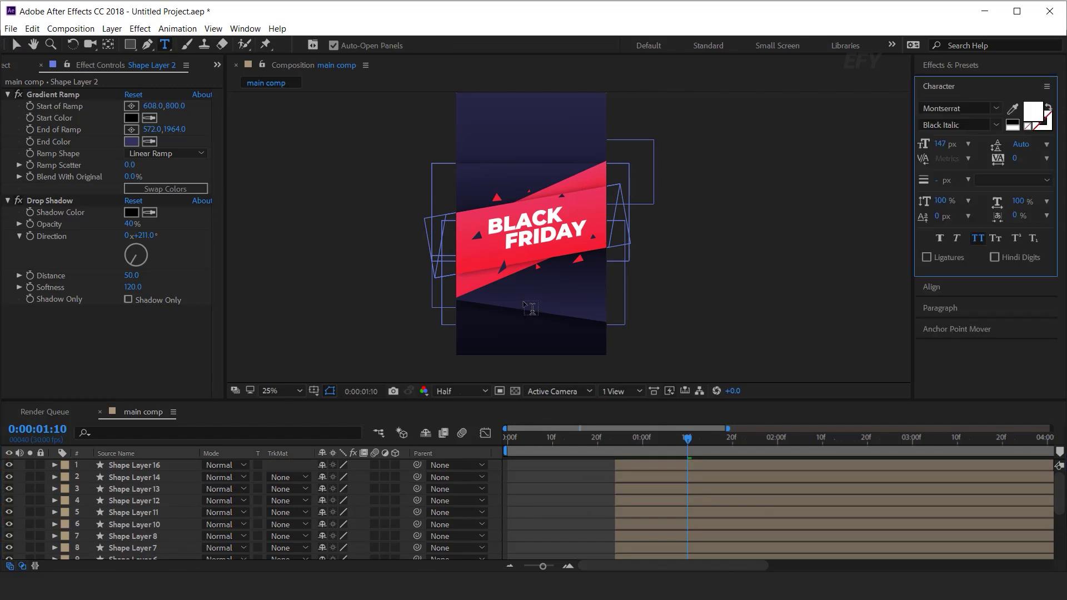
pyautogui.click(514, 304)
pyautogui.write('sale')
pyautogui.click(16, 46)
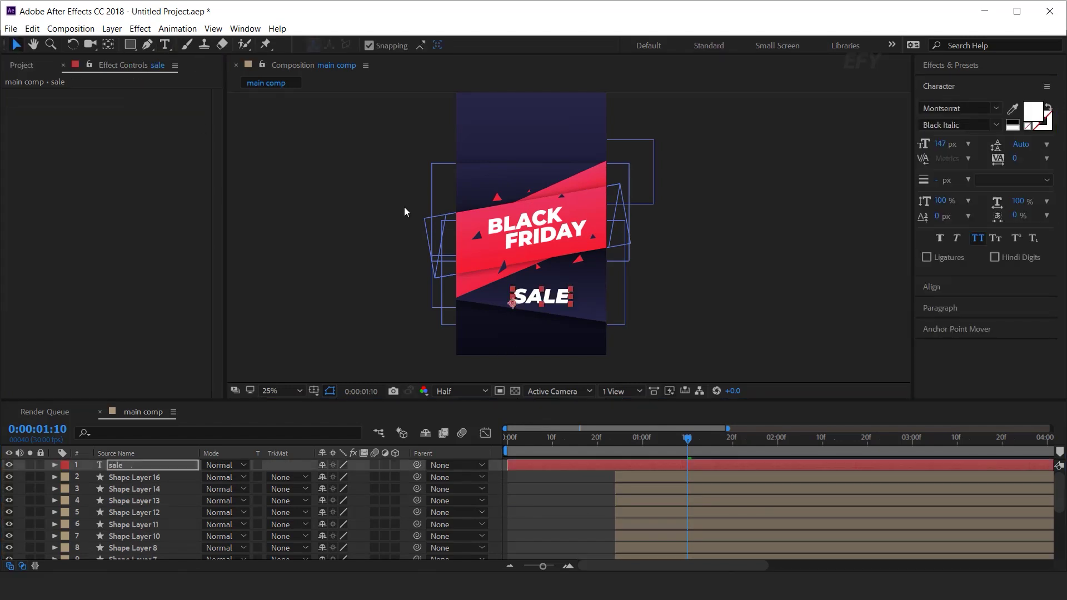
# Recolor the SALE text with red sampled from the banner
pyautogui.scroll(2, 555, 316)
pyautogui.scroll(1, 554, 313)
pyautogui.moveTo(558, 336); pyautogui.dragTo(599, 202)
pyautogui.click(1033, 112)
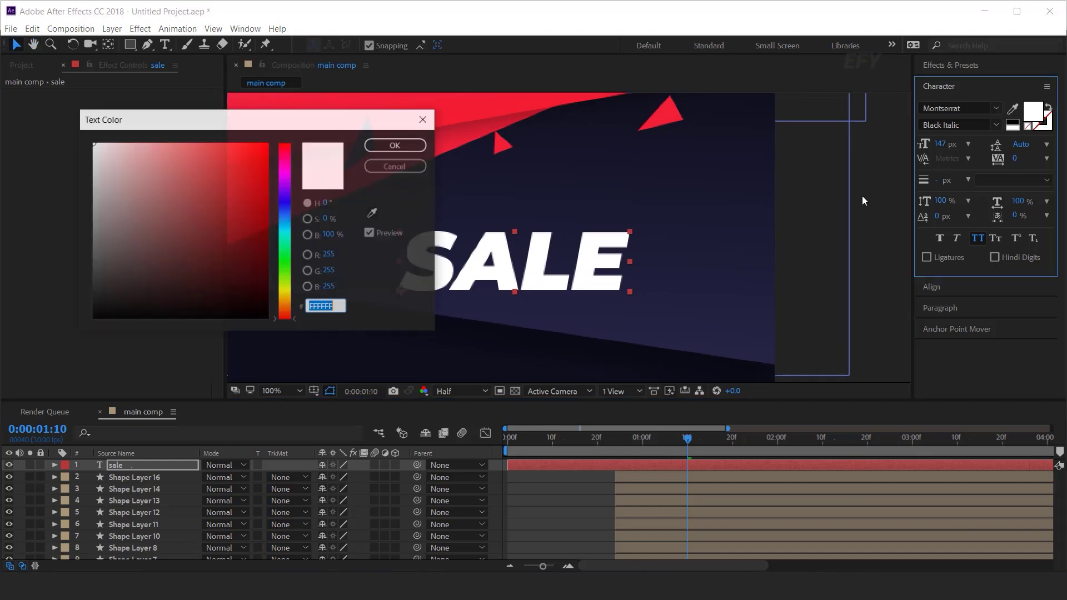
pyautogui.click(376, 214)
pyautogui.click(473, 106)
pyautogui.click(391, 145)
pyautogui.click(496, 479)
# Rotate the SALE text counter-clockwise so it slants upward, and reposition it on the dark blue layer below the banner
pyautogui.click(121, 467)
pyautogui.press('r')
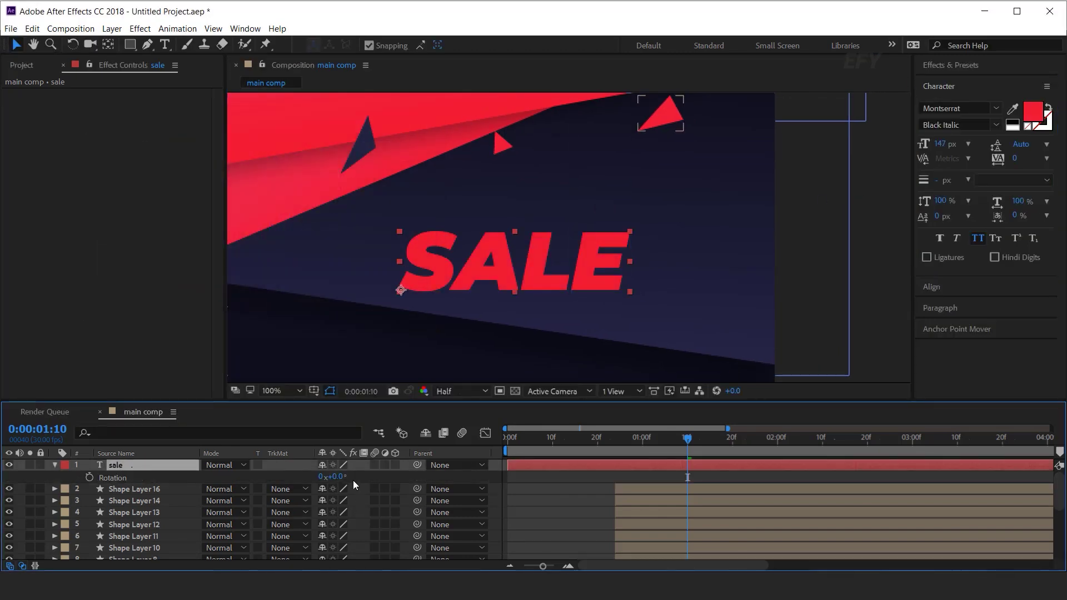
pyautogui.moveTo(338, 477); pyautogui.dragTo(328, 477)
pyautogui.scroll(-1, 655, 250)
pyautogui.moveTo(547, 235); pyautogui.dragTo(534, 233)
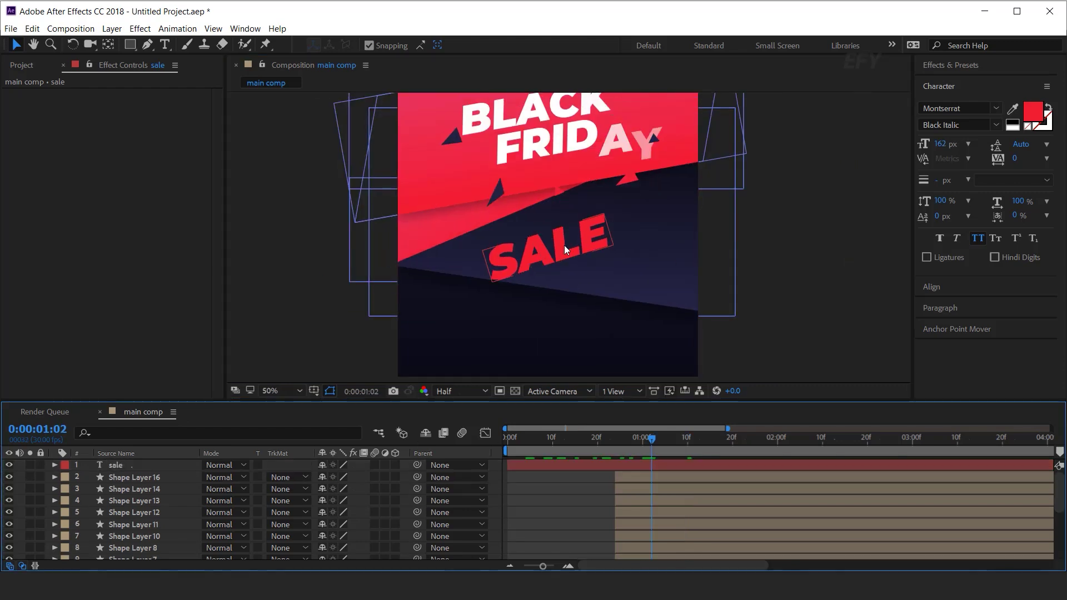
# Add a text animator with Position and Opacity properties to the sale layer
pyautogui.click(557, 248)
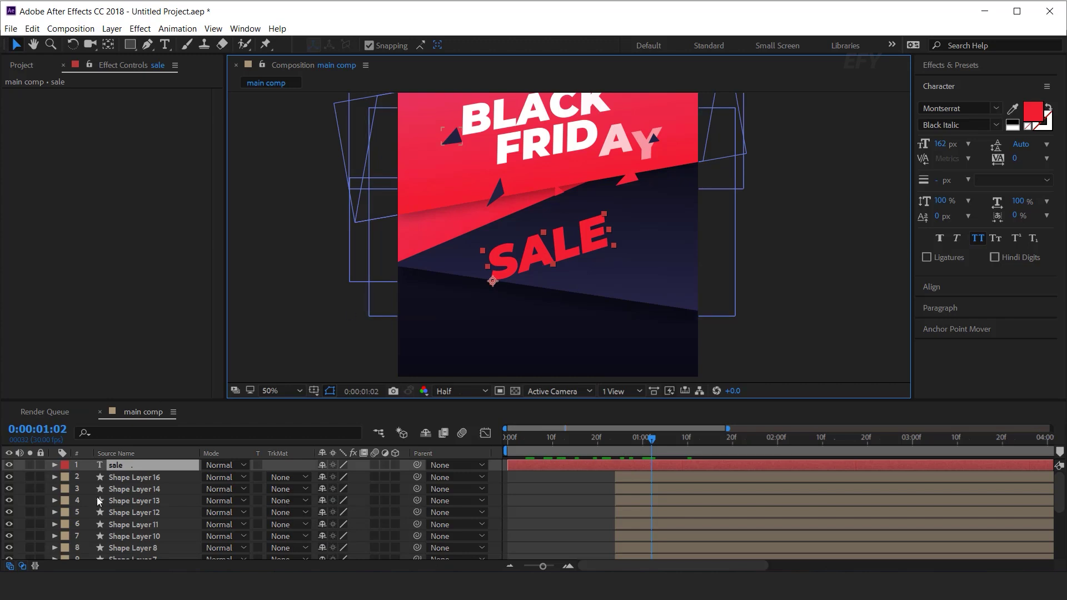
pyautogui.click(55, 466)
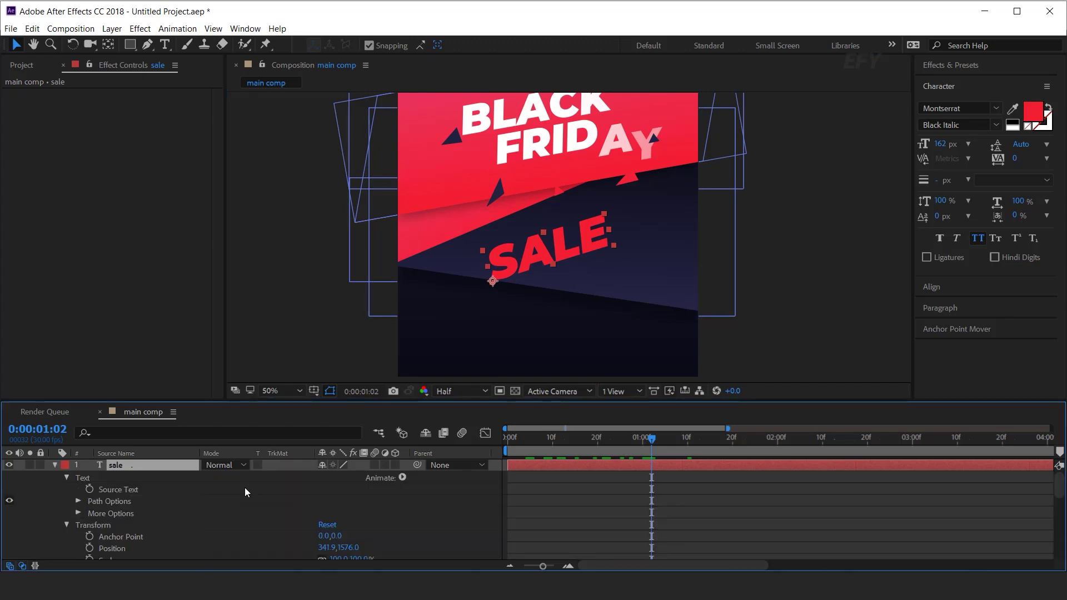
pyautogui.click(402, 478)
pyautogui.click(448, 263)
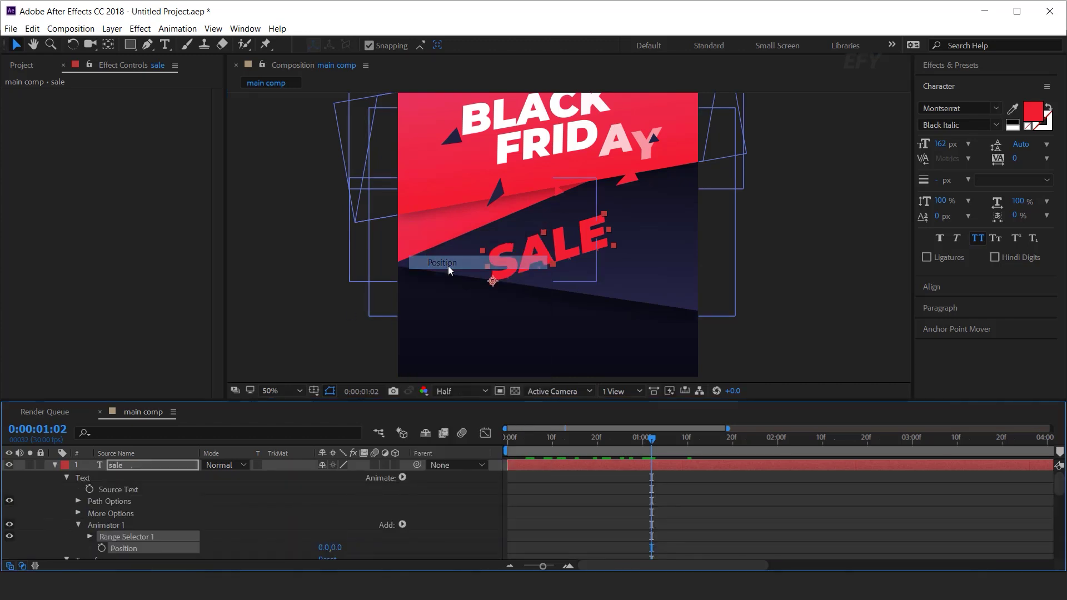
pyautogui.click(403, 478)
pyautogui.click(456, 319)
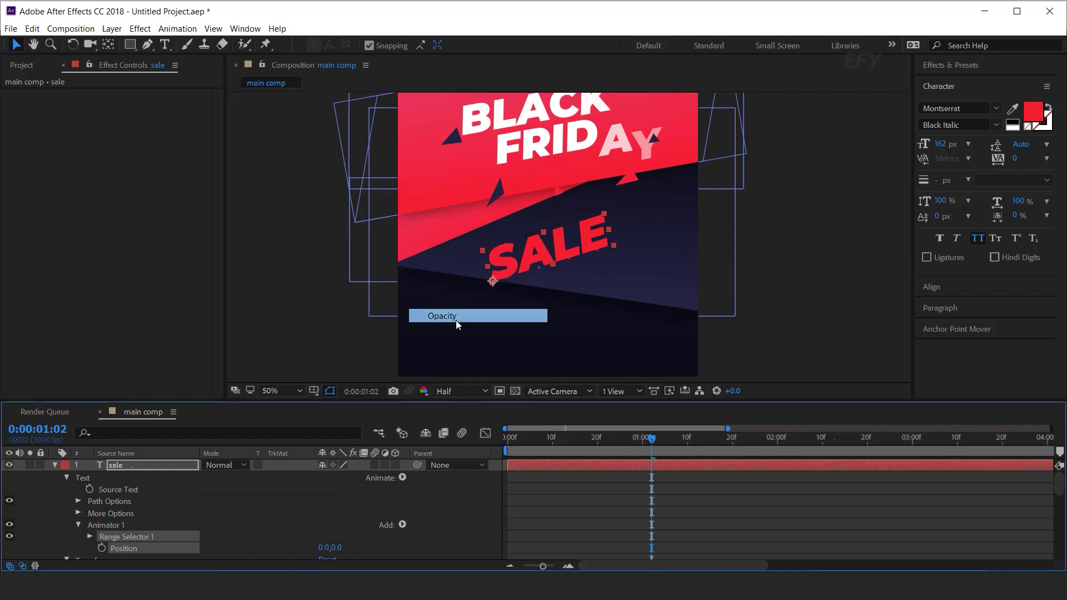
# Set the sale animator's Position to -748.0, 0.0 and its Opacity to 0%
pyautogui.scroll(-2, 264, 512)
pyautogui.moveTo(325, 506); pyautogui.dragTo(22, 507)
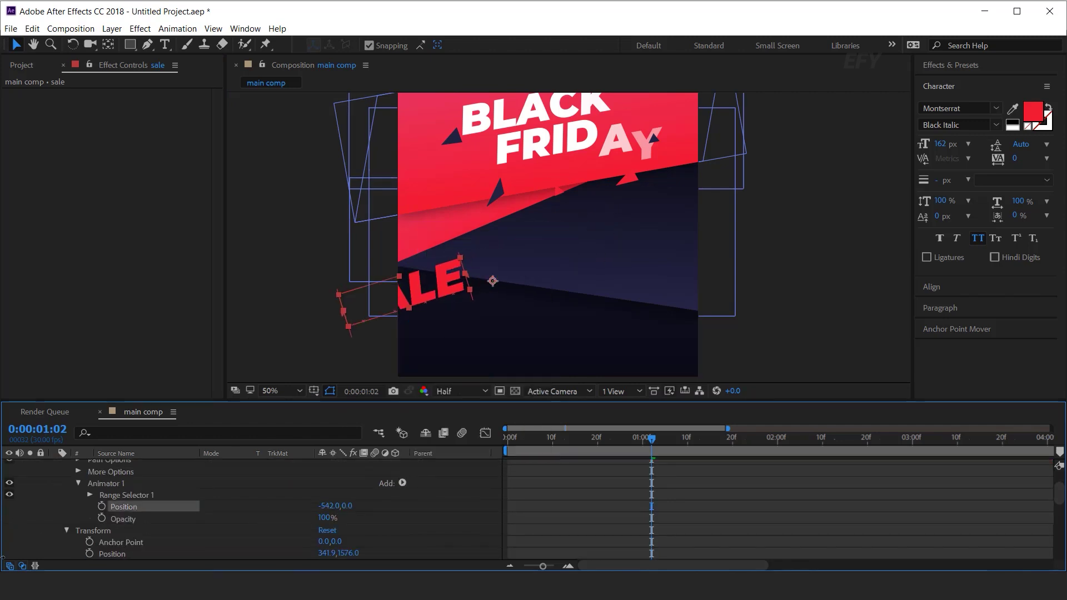
pyautogui.moveTo(314, 511); pyautogui.dragTo(207, 530)
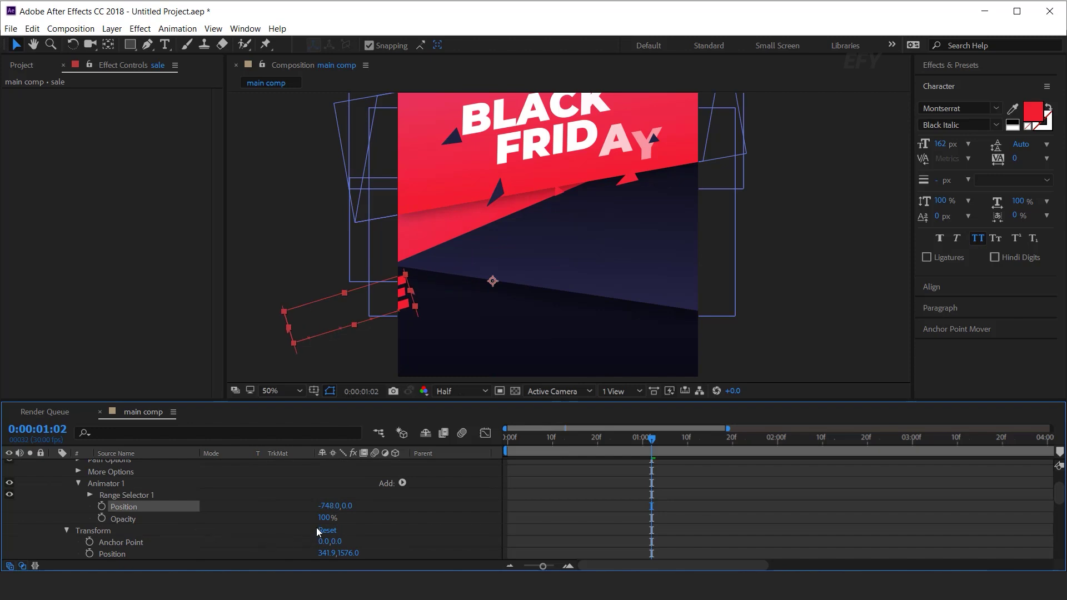
pyautogui.write('0')
pyautogui.press('Return')
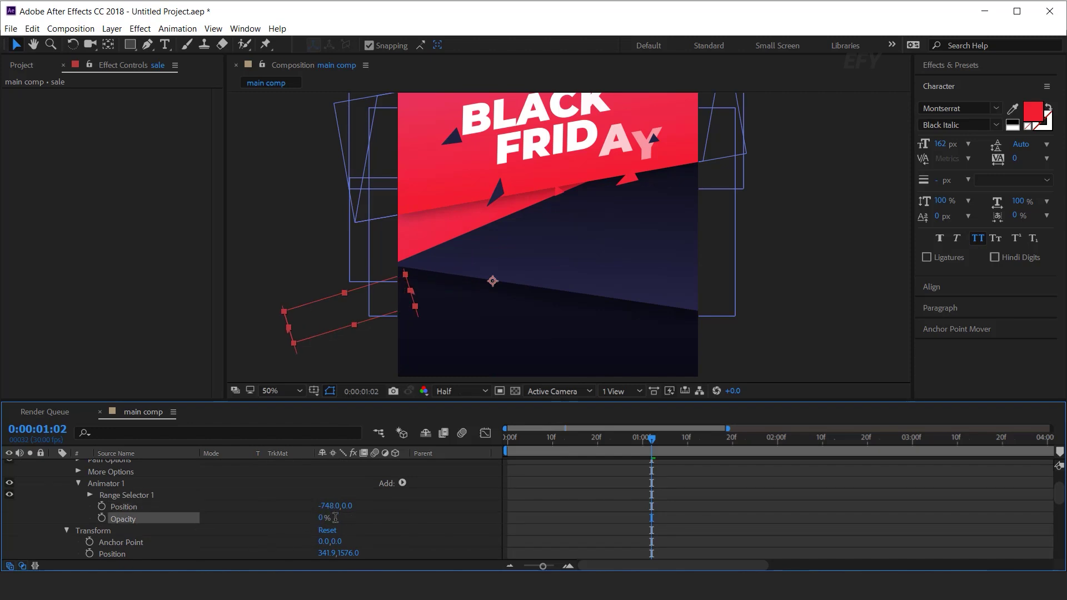
# Add an Expression selector to Animator 1 of the sale layer and reveal its properties
pyautogui.click(124, 484)
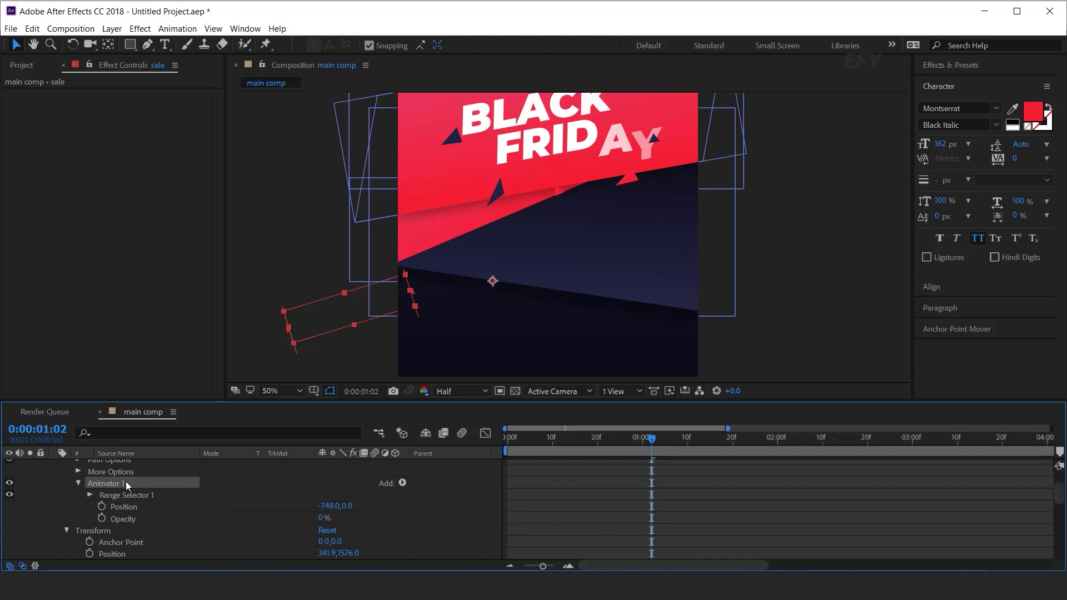
pyautogui.click(406, 479)
pyautogui.moveTo(439, 500)
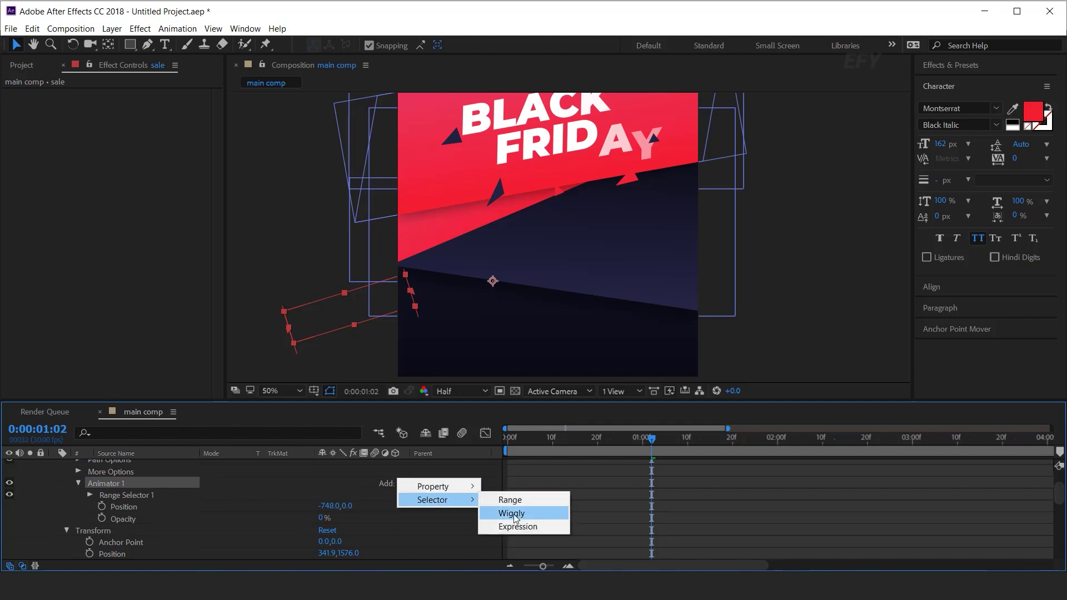
pyautogui.click(525, 526)
pyautogui.click(89, 507)
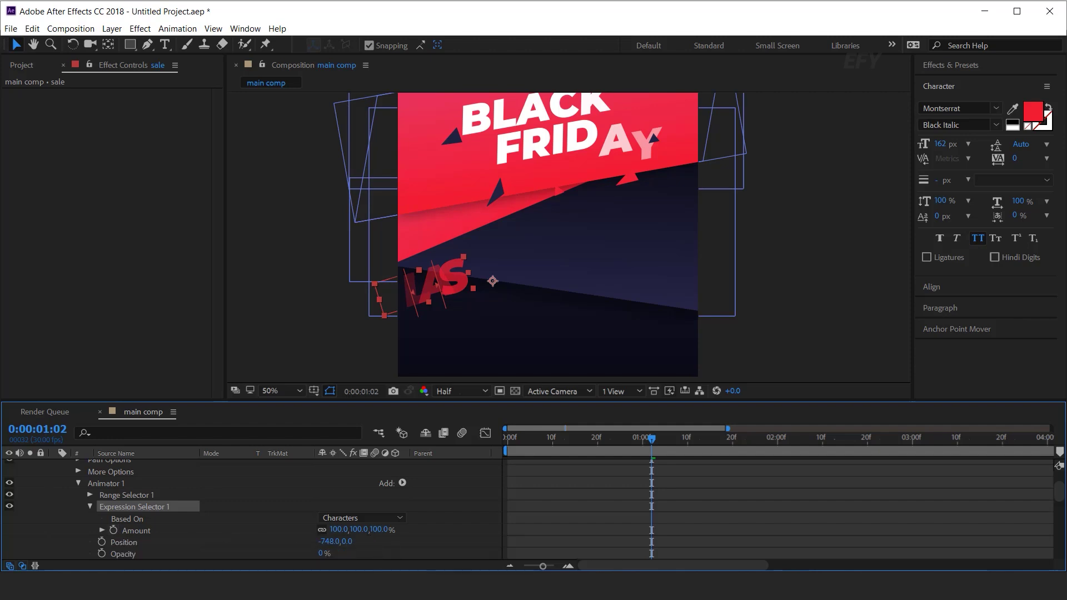
# Copy the full expression from delay script.txt in Notepad and paste it onto the Amount of Expression Selector 1 in After Effects
pyautogui.hotkey('alt', 'Tab')
pyautogui.hotkey('ctrl', 'a')
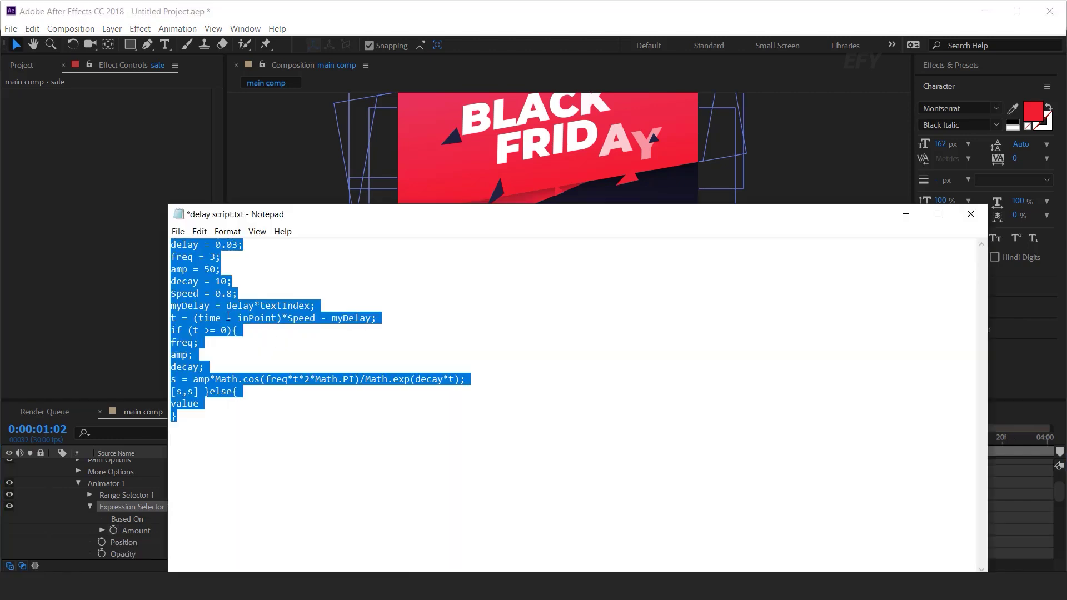
pyautogui.click(908, 219)
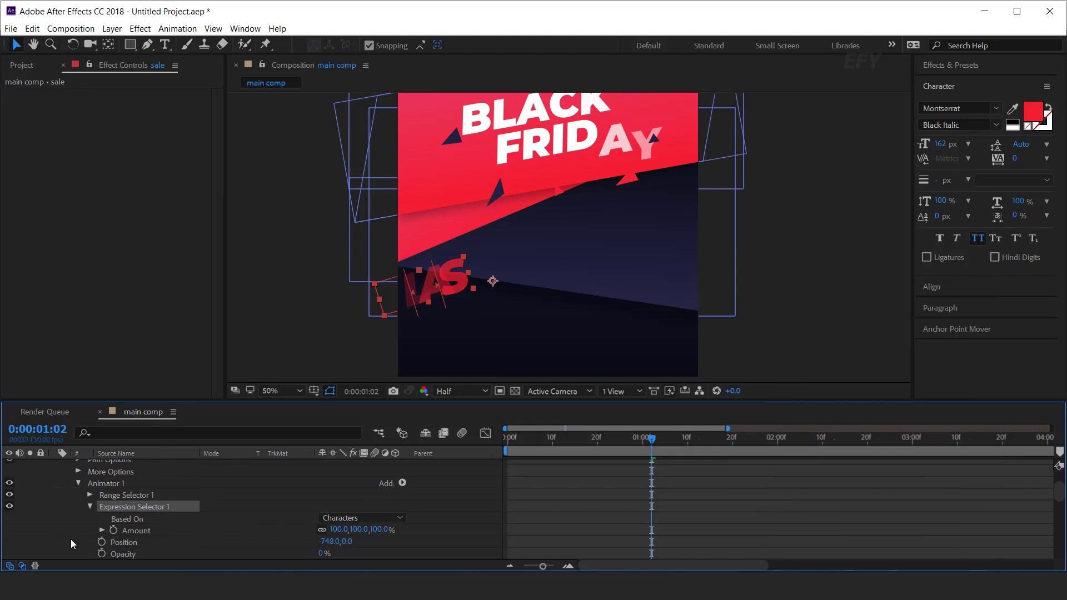
pyautogui.keyDown('alt'); pyautogui.click(114, 531); pyautogui.keyUp('alt')
pyautogui.hotkey('ctrl', 'v')
pyautogui.click(584, 516)
# Play back the composition to check the per-character SALE animation
pyautogui.moveTo(597, 441); pyautogui.dragTo(589, 444)
pyautogui.press('space')
pyautogui.press('space')
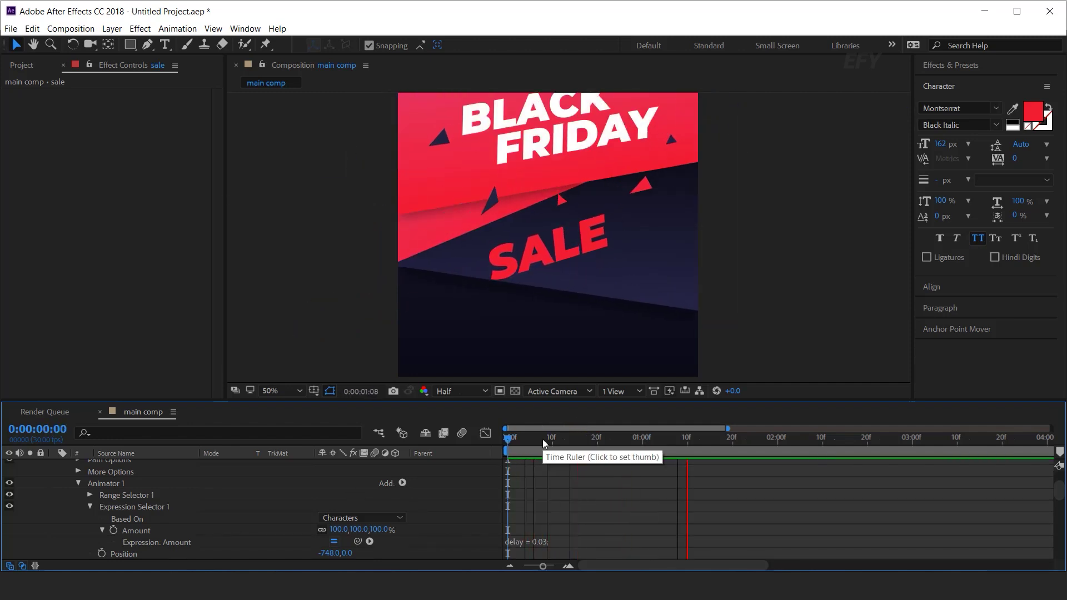
pyautogui.press('space')
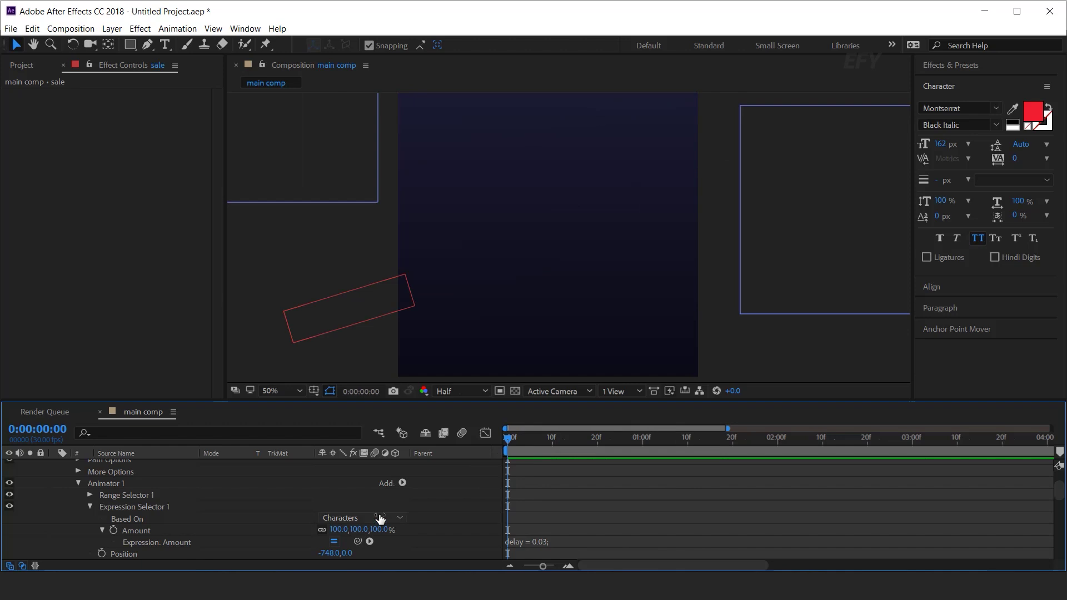
# Base Expression Selector 1 of the sale layer on Words and preview the text's entrance
pyautogui.click(380, 518)
pyautogui.click(366, 490)
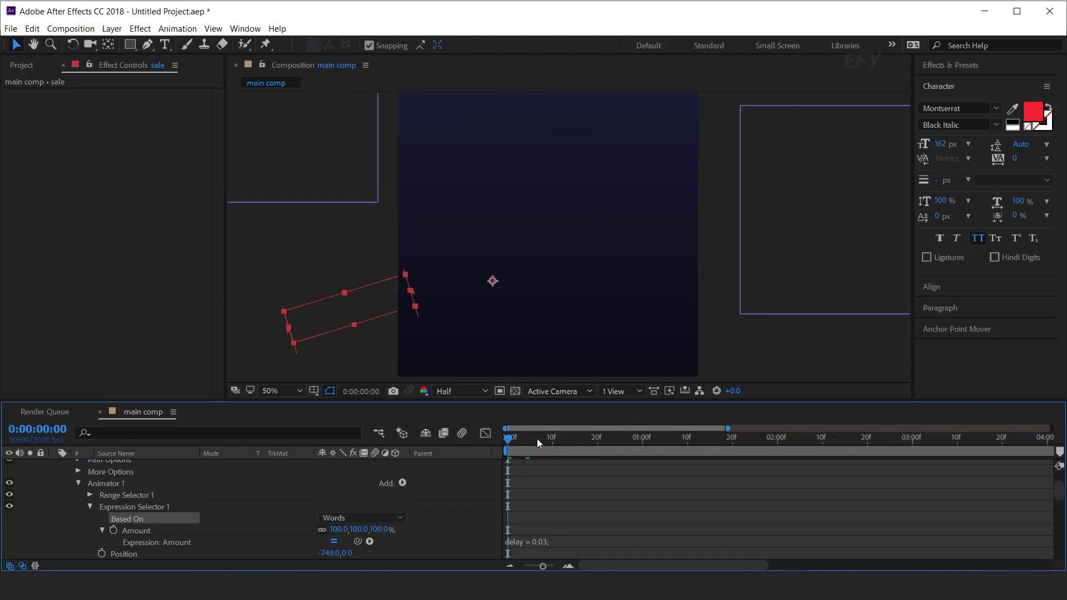
pyautogui.press('space')
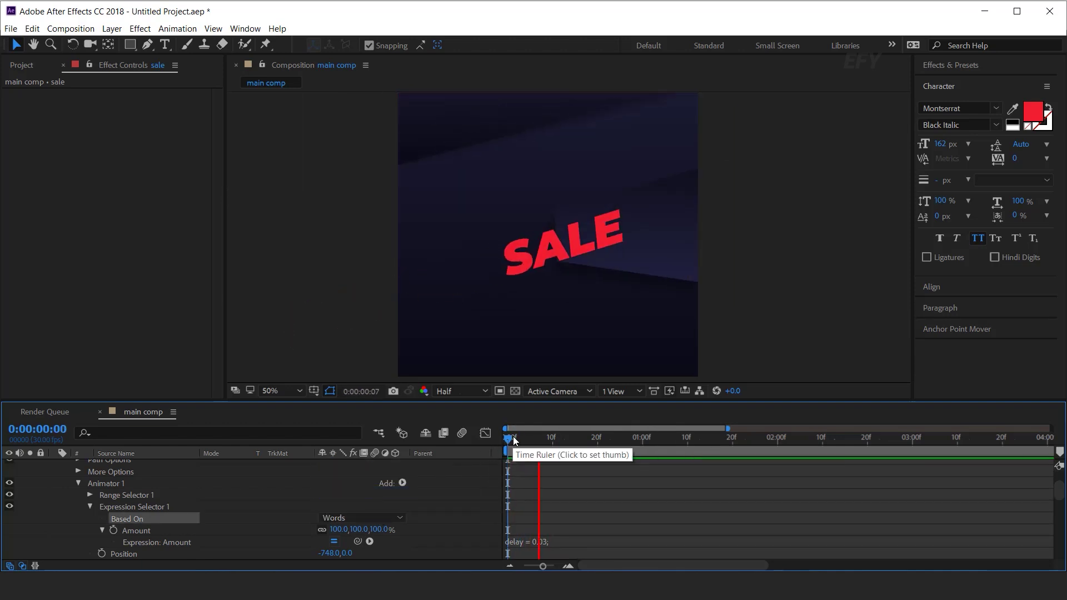
pyautogui.press('space')
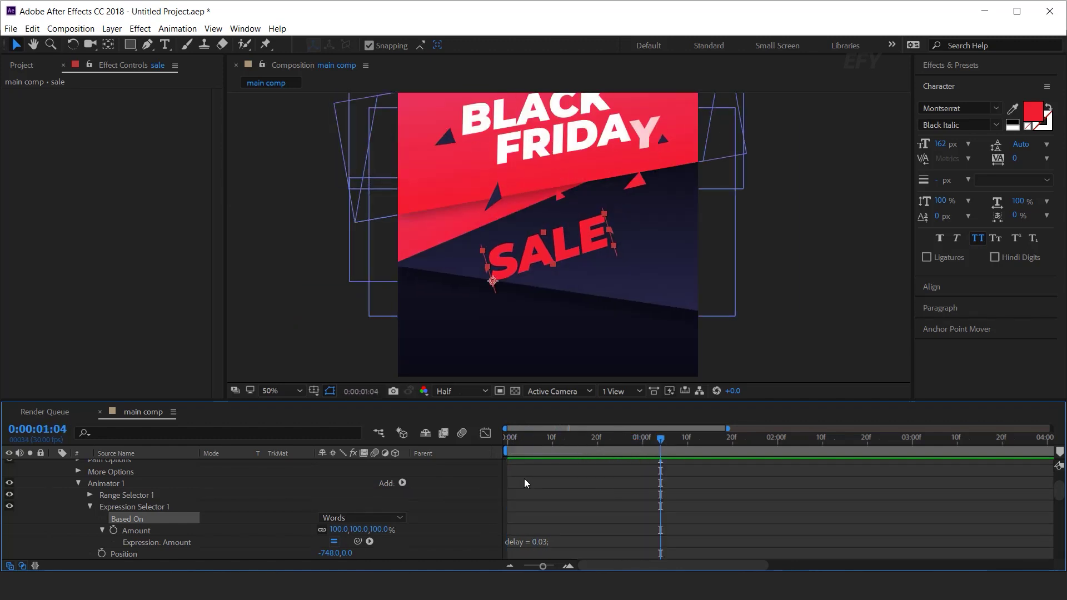
pyautogui.press('Home')
pyautogui.press('space')
pyautogui.click(583, 436)
# Collapse the sale layer's properties, shift the layer to start at about frame 22, and preview the timing
pyautogui.scroll(2, 72, 529)
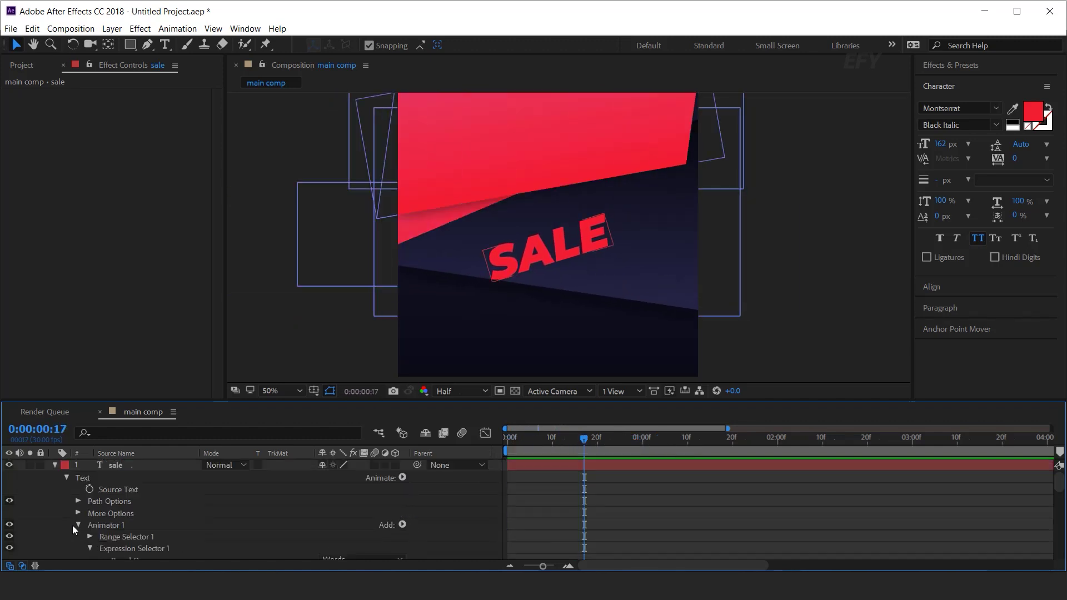
pyautogui.click(55, 465)
pyautogui.moveTo(588, 462)
pyautogui.mouseDown()
pyautogui.moveTo(668, 461)
pyautogui.moveTo(576, 449)
pyautogui.mouseUp()
pyautogui.scroll(-2, 705, 290)
pyautogui.press('space')
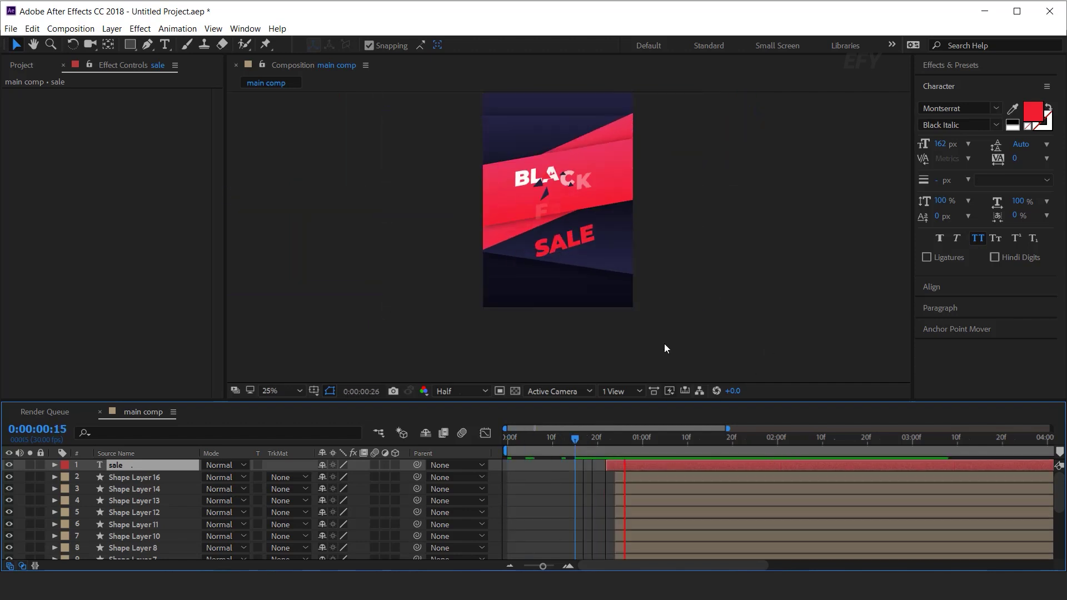
# Refine the sale layer's start to about frame 25 while checking its entrance in playback
pyautogui.click(584, 437)
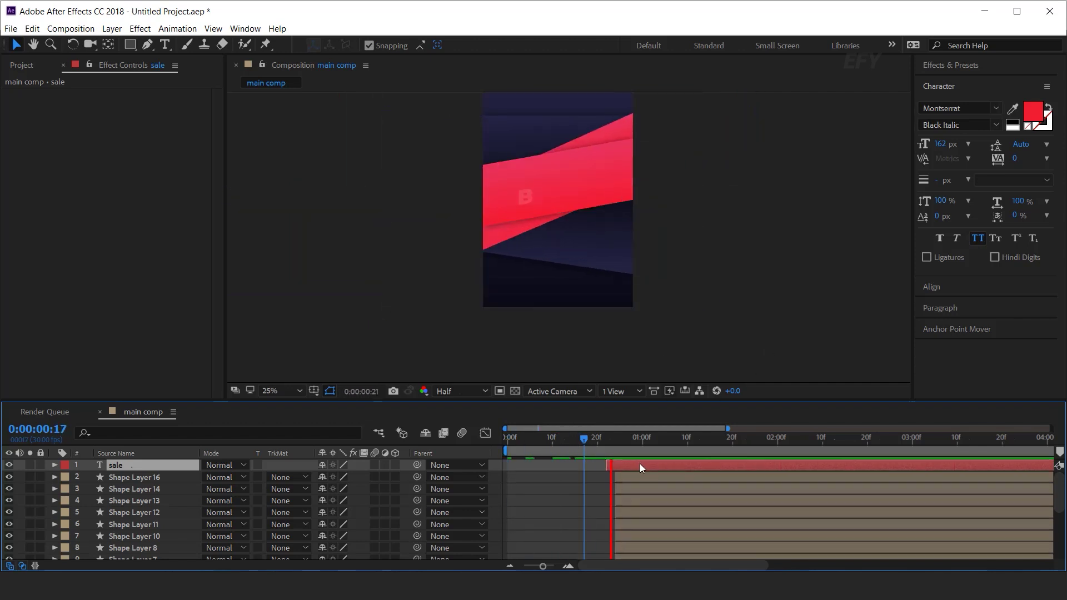
pyautogui.press('space')
pyautogui.moveTo(594, 439); pyautogui.dragTo(666, 442)
pyautogui.press('space')
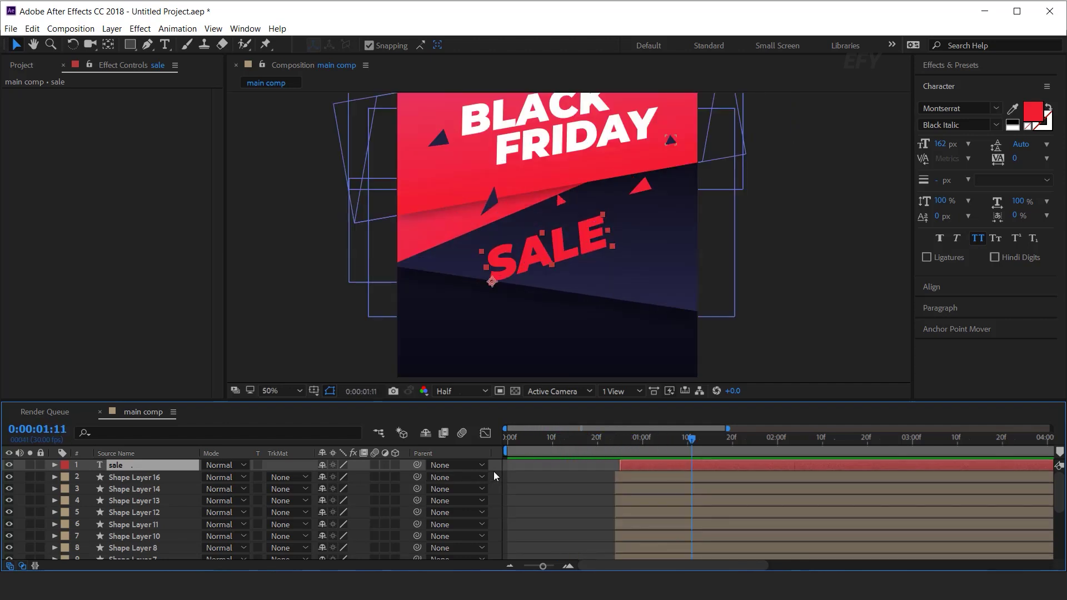
# Add the white text THE BEST DEAL beneath SALE in Roboto Italic at 34 px, rotated -16°
pyautogui.click(497, 482)
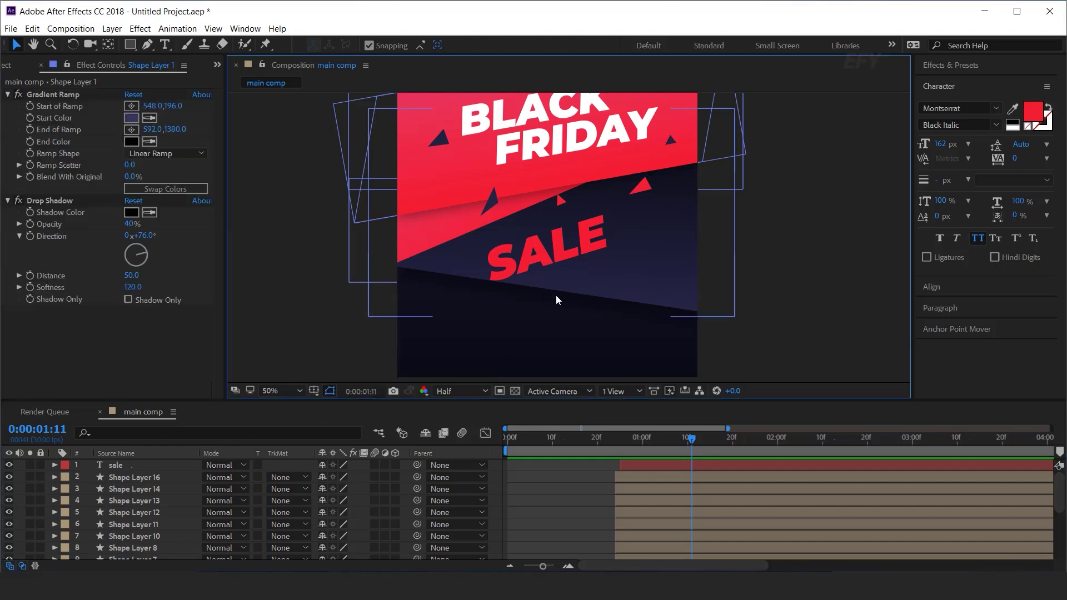
pyautogui.hotkey('ctrl', 't')
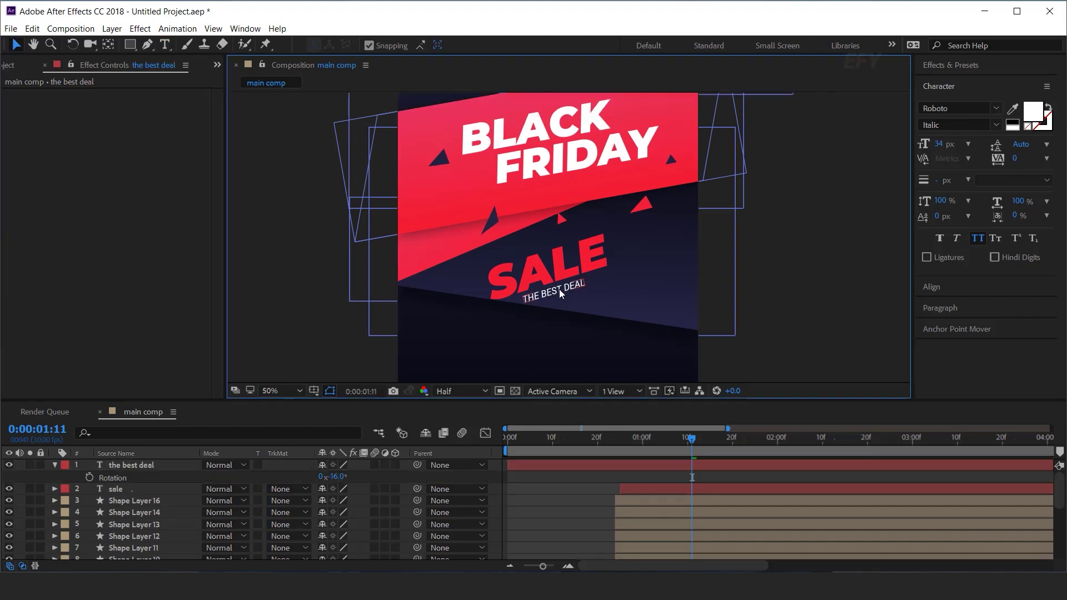
# Add a Position and Opacity text animator to the best deal layer, with Position -508, 0 and Opacity 0%
pyautogui.click(152, 466)
pyautogui.click(55, 465)
pyautogui.click(54, 465)
pyautogui.click(402, 479)
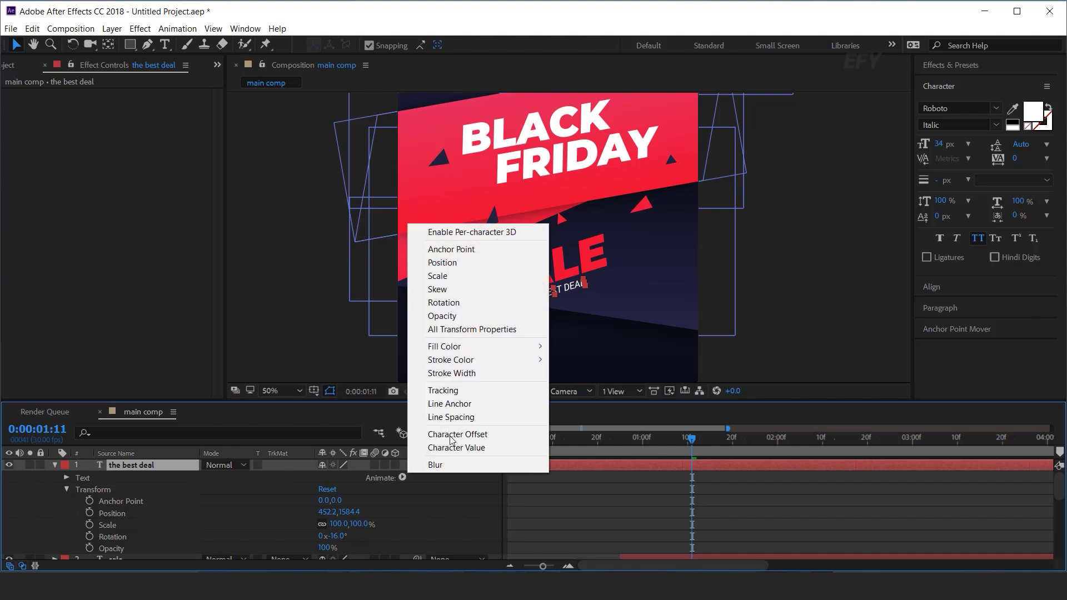
pyautogui.click(455, 262)
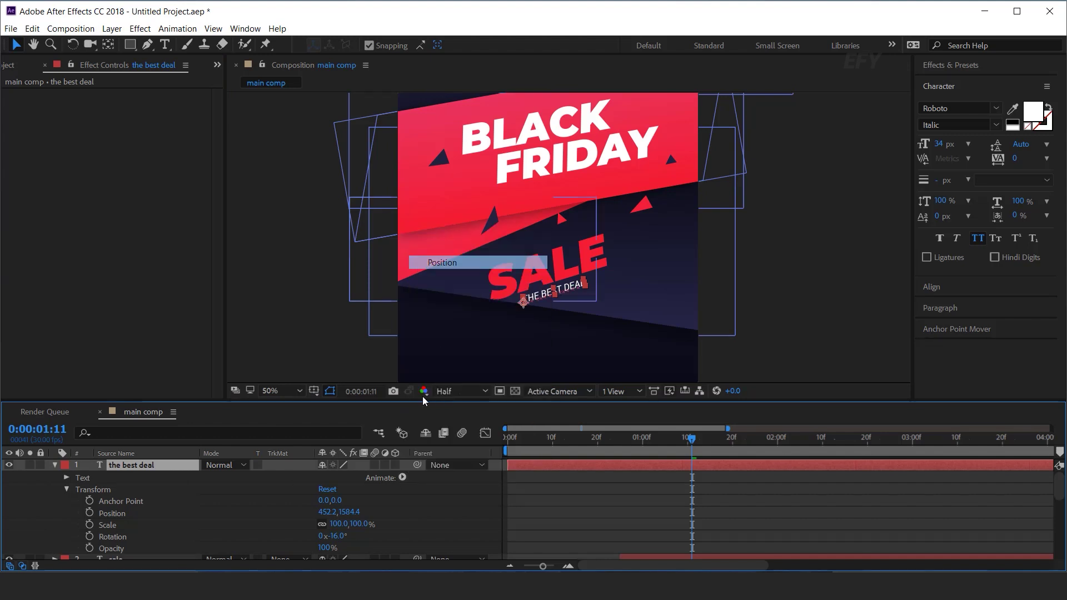
pyautogui.click(402, 478)
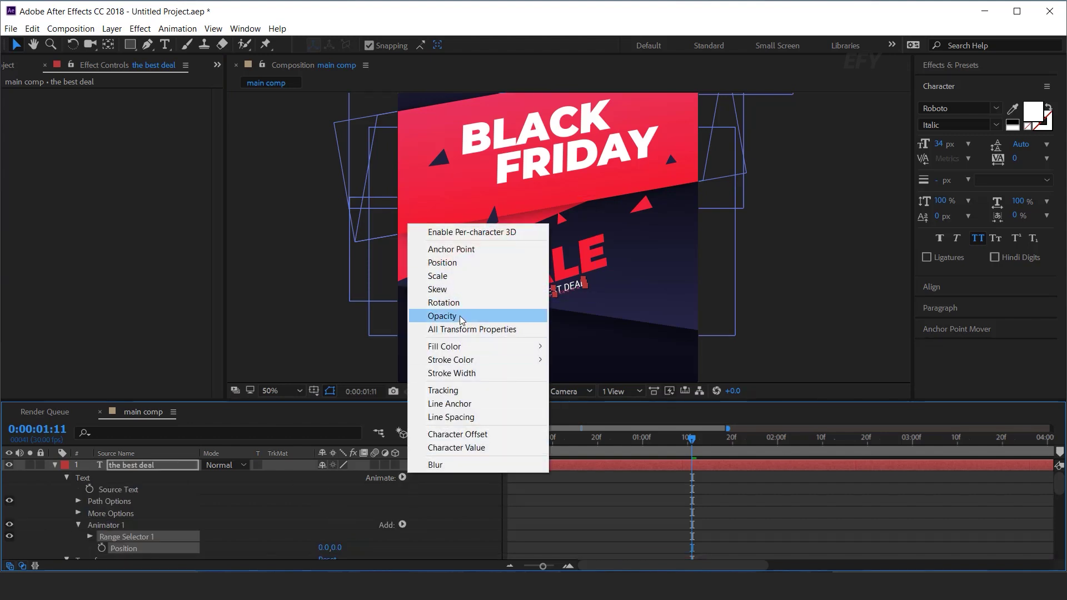
pyautogui.click(459, 316)
pyautogui.moveTo(325, 542); pyautogui.dragTo(328, 552)
pyautogui.click(330, 553)
pyautogui.write('0')
pyautogui.press('Return')
# Add an Expression selector to Animator 1 of the best deal layer and expand its properties
pyautogui.click(445, 532)
pyautogui.click(120, 521)
pyautogui.click(404, 519)
pyautogui.moveTo(433, 536)
pyautogui.click(539, 564)
pyautogui.scroll(-2, 120, 500)
pyautogui.scroll(1, 134, 512)
pyautogui.click(91, 508)
# Paste the copied delay expression into Expression Selector 1's Amount on the best deal layer and preview the entrance
pyautogui.keyDown('alt'); pyautogui.click(112, 532); pyautogui.keyUp('alt')
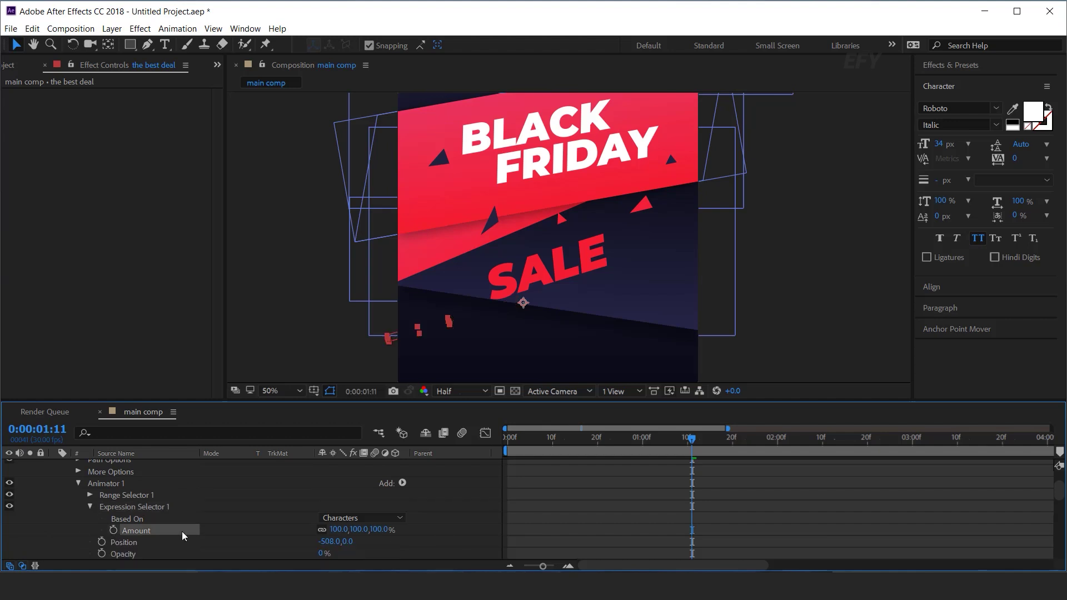
pyautogui.click(590, 505)
pyautogui.click(506, 439)
pyautogui.press('space')
pyautogui.click(529, 440)
pyautogui.keyDown('alt'); pyautogui.click(113, 531); pyautogui.keyUp('alt')
pyautogui.hotkey('ctrl', 'v')
pyautogui.click(479, 500)
pyautogui.click(507, 439)
pyautogui.press('space')
pyautogui.click(584, 439)
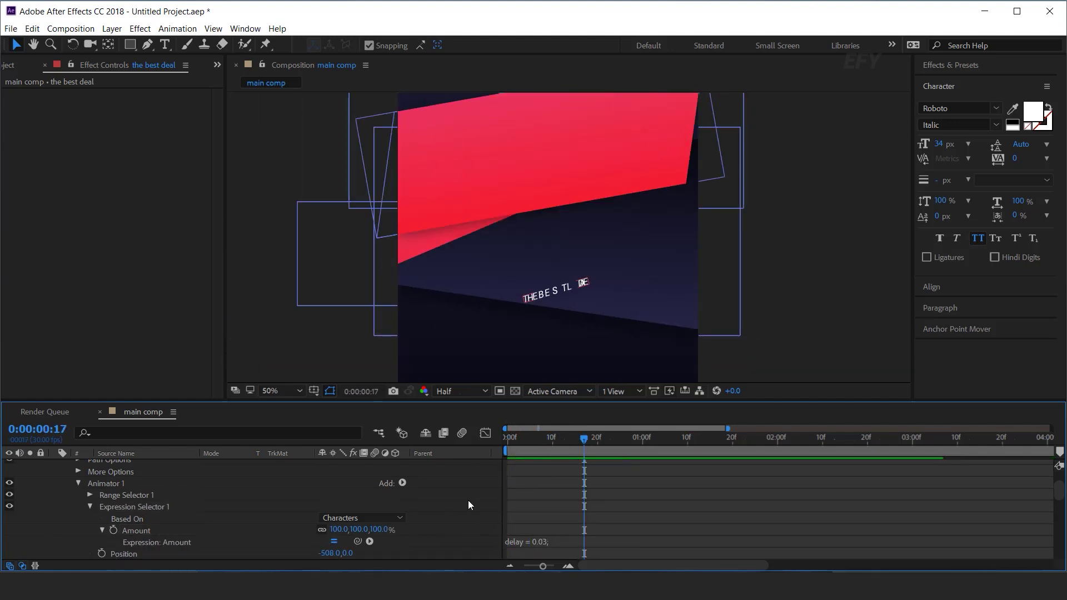
# Base Expression Selector 1 of the best deal layer on Words and play back the animation
pyautogui.click(127, 521)
pyautogui.click(339, 518)
pyautogui.click(364, 494)
pyautogui.press('space')
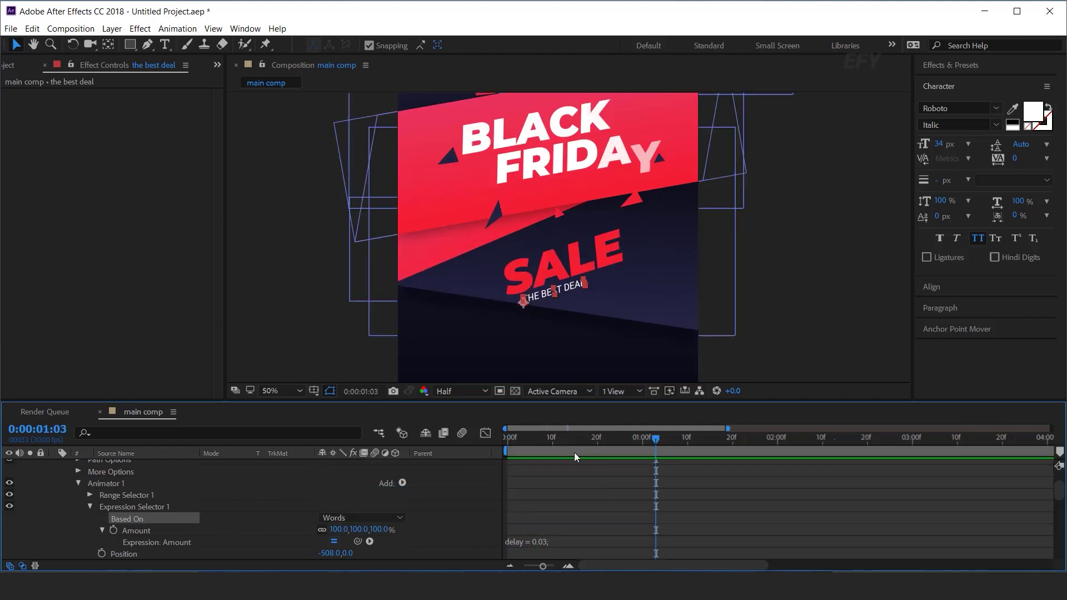
# Collapse the best deal layer's properties, shift the layer to start at about frame 28, and preview the timing
pyautogui.scroll(3, 117, 488)
pyautogui.click(54, 465)
pyautogui.moveTo(590, 468); pyautogui.dragTo(700, 470)
pyautogui.press('space')
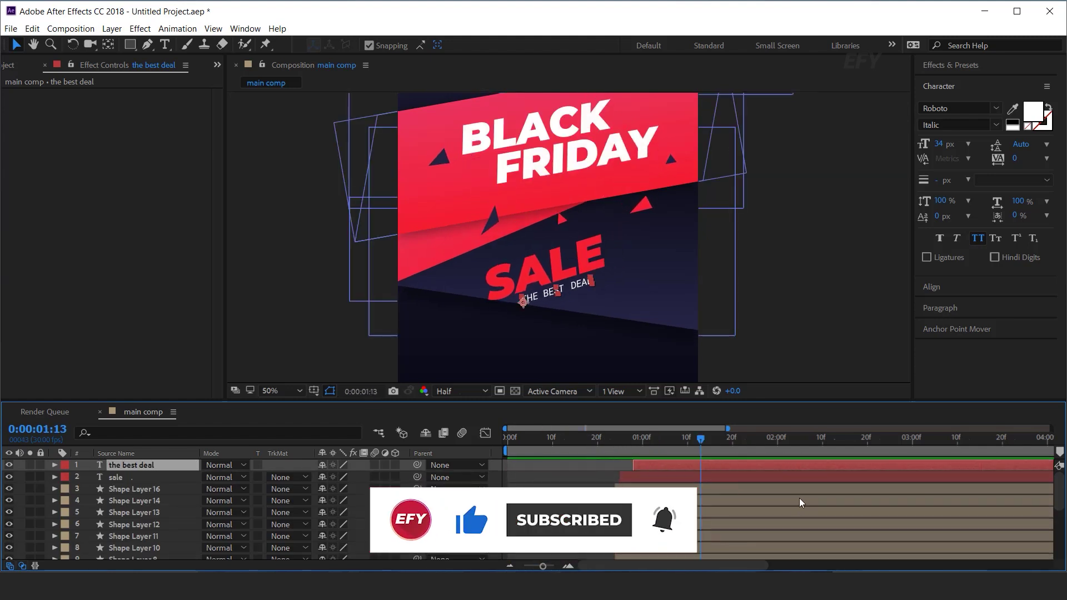
# Draw a small three-point upward chevron with the Pen tool in the dark area beneath THE BEST DEAL
pyautogui.scroll(-2, 792, 210)
pyautogui.click(772, 244)
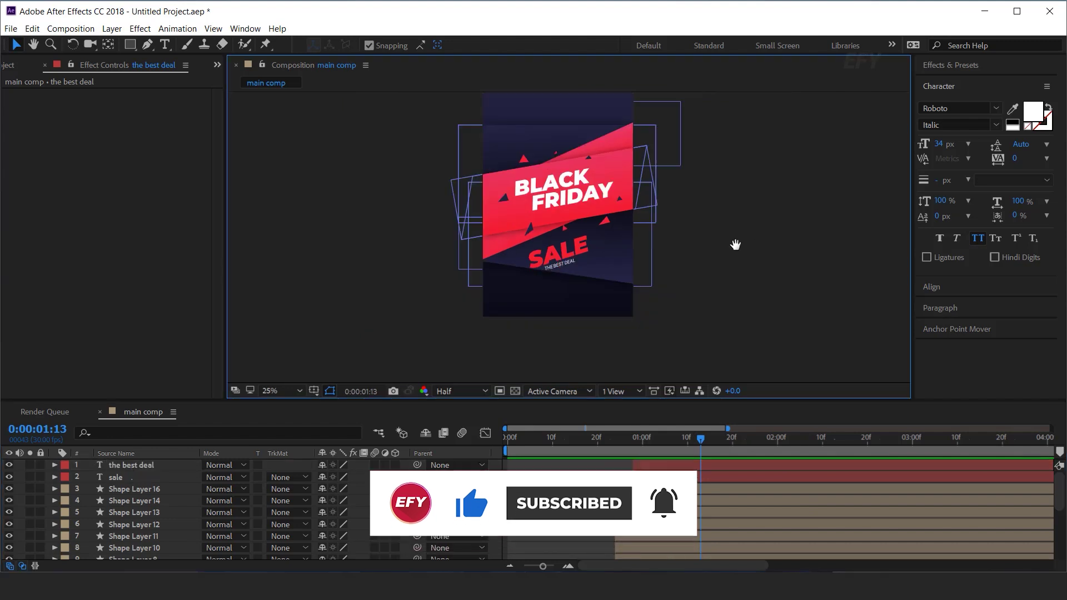
pyautogui.moveTo(665, 277); pyautogui.dragTo(687, 287)
pyautogui.press('v')
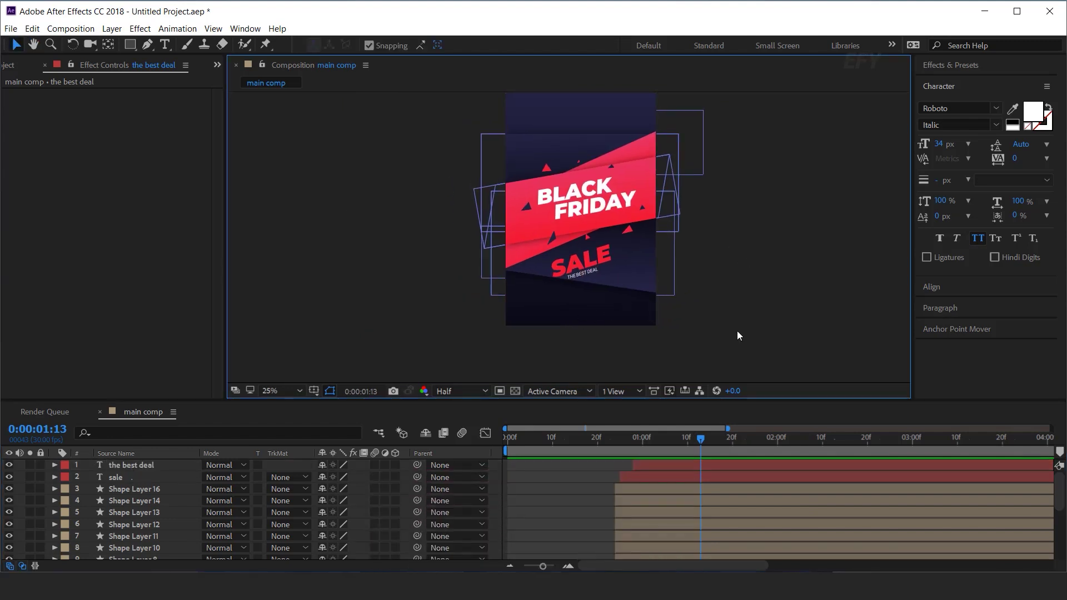
pyautogui.scroll(2, 737, 333)
pyautogui.press('space')
pyautogui.moveTo(729, 323); pyautogui.dragTo(678, 191)
pyautogui.moveTo(666, 364); pyautogui.dragTo(658, 260)
pyautogui.press('v')
pyautogui.click(498, 467)
pyautogui.click(149, 46)
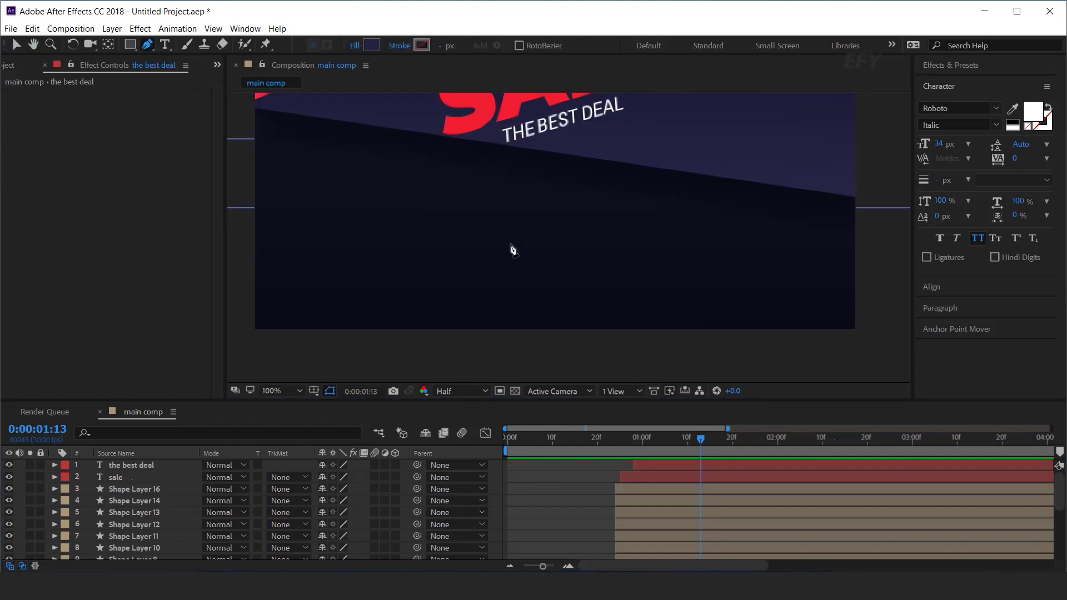
pyautogui.click(501, 243)
pyautogui.click(525, 223)
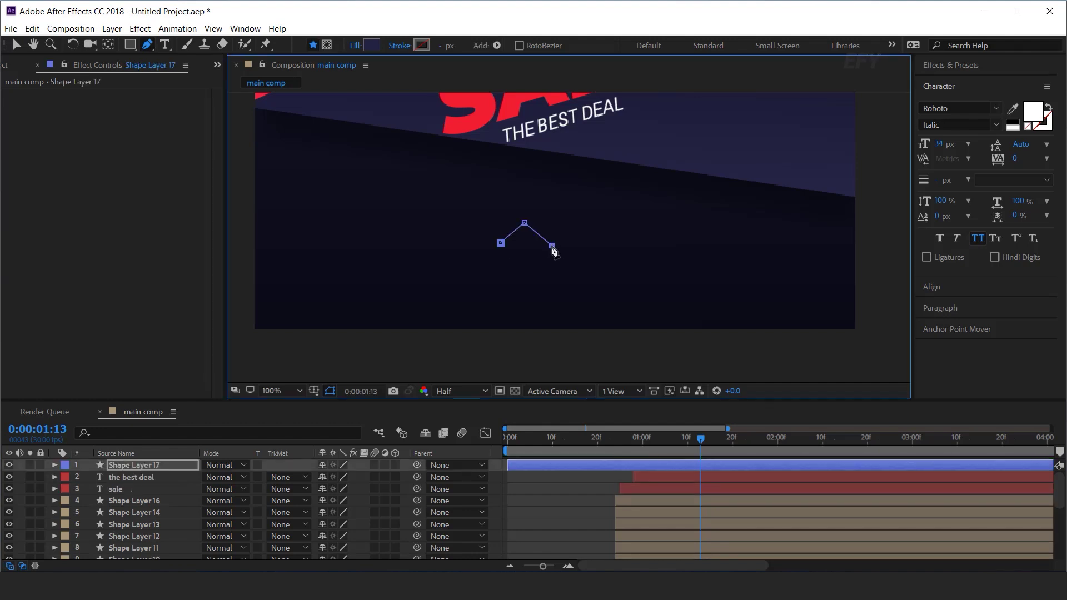
pyautogui.moveTo(524, 224); pyautogui.dragTo(531, 225)
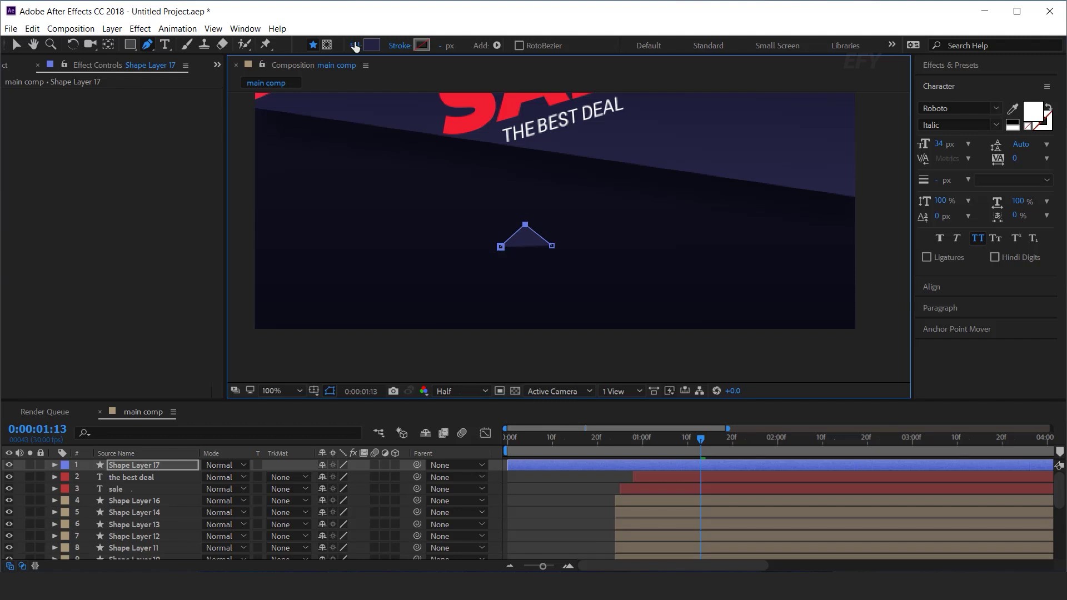
# Set the chevron's fill to None and its stroke to 5 px white (FFFFFF), and fine-tune its peak
pyautogui.click(355, 45)
pyautogui.click(168, 94)
pyautogui.click(212, 175)
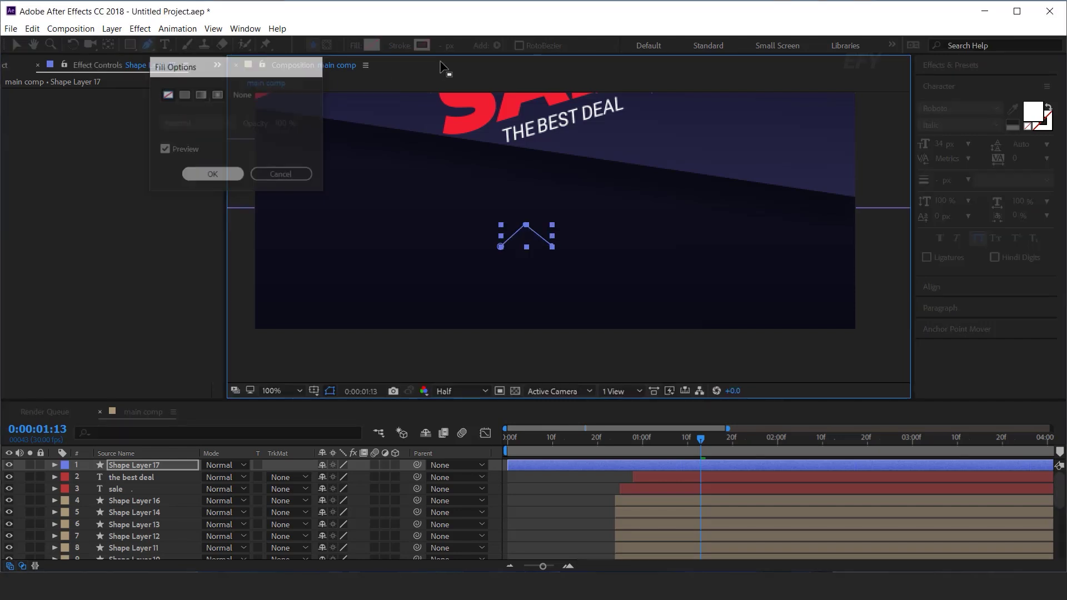
pyautogui.click(422, 45)
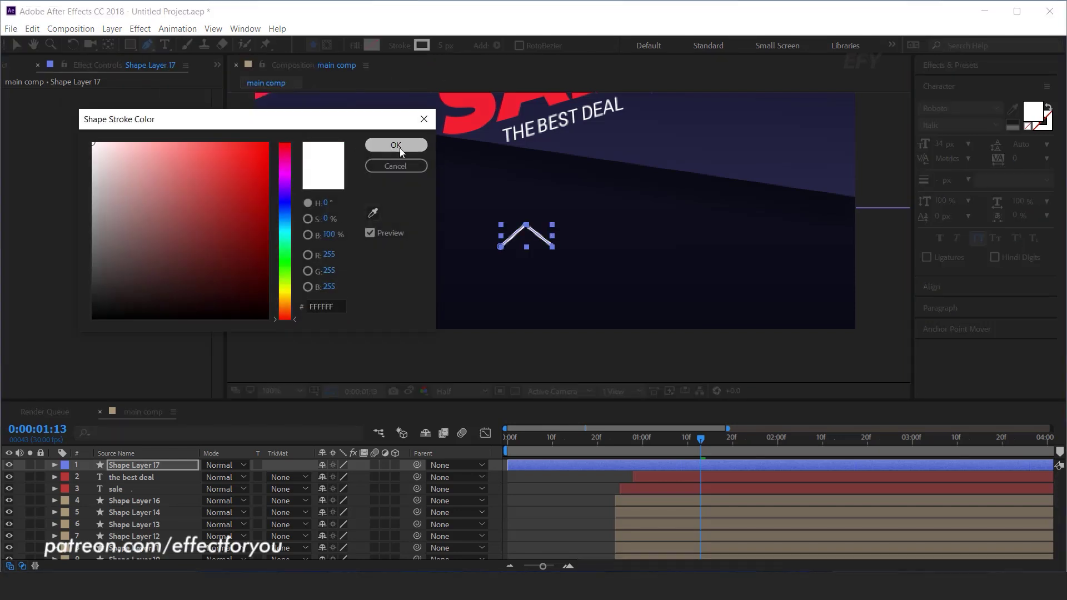
pyautogui.click(395, 145)
pyautogui.moveTo(526, 225); pyautogui.dragTo(527, 225)
# Center the chevron layer's anchor point and set a Position keyframe at frame 0
pyautogui.click(499, 484)
pyautogui.click(520, 466)
pyautogui.moveTo(557, 439); pyautogui.dragTo(490, 453)
pyautogui.press('p')
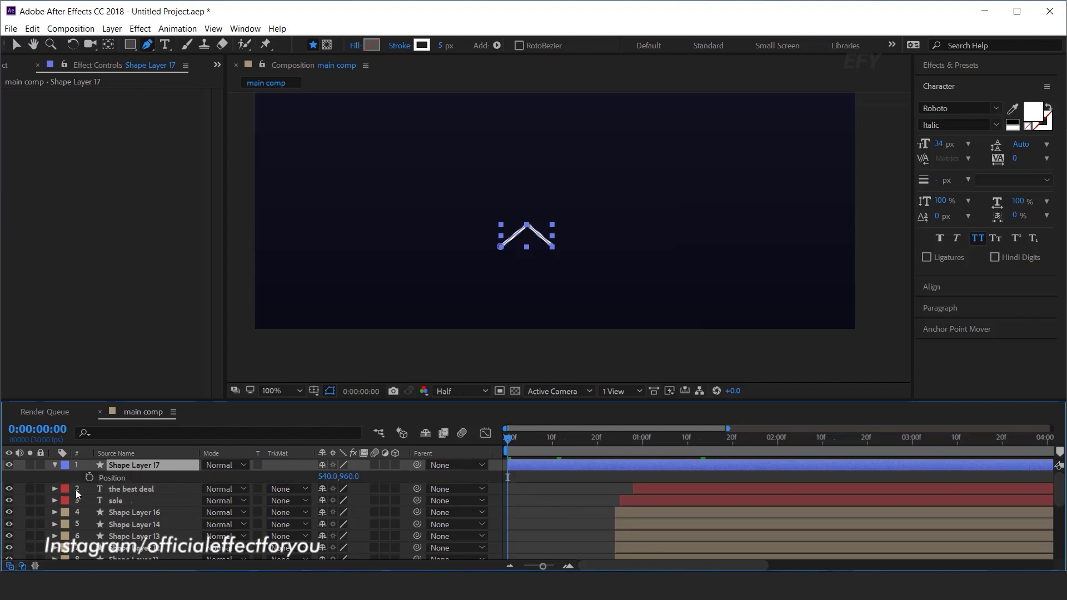
pyautogui.click(89, 479)
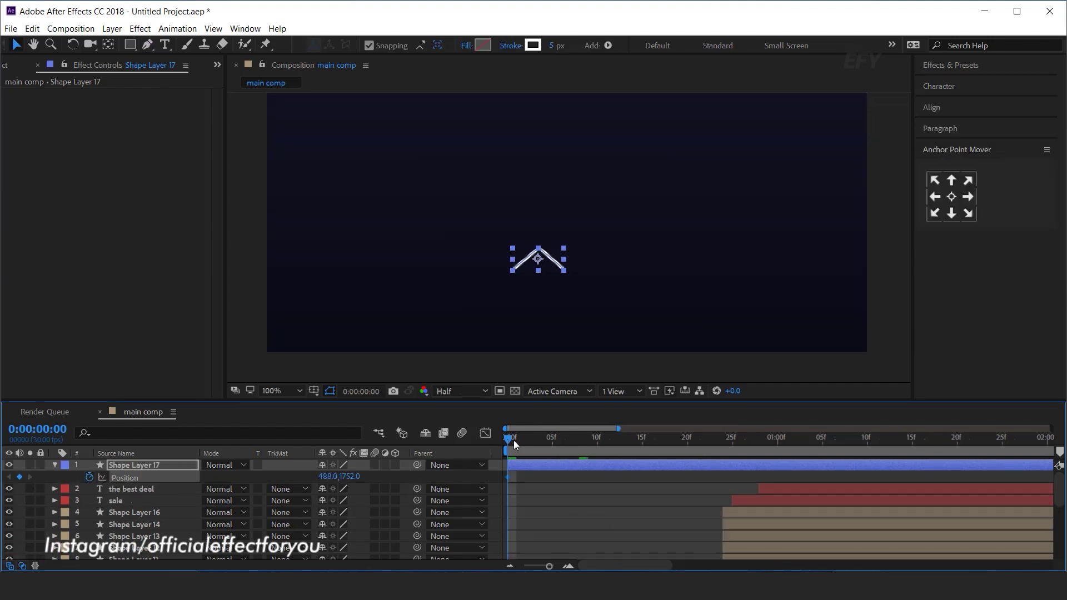
# Keyframe the chevron slightly higher at frame 10 and back at its starting height at frame 20, and preview the motion
pyautogui.moveTo(512, 441); pyautogui.dragTo(605, 440)
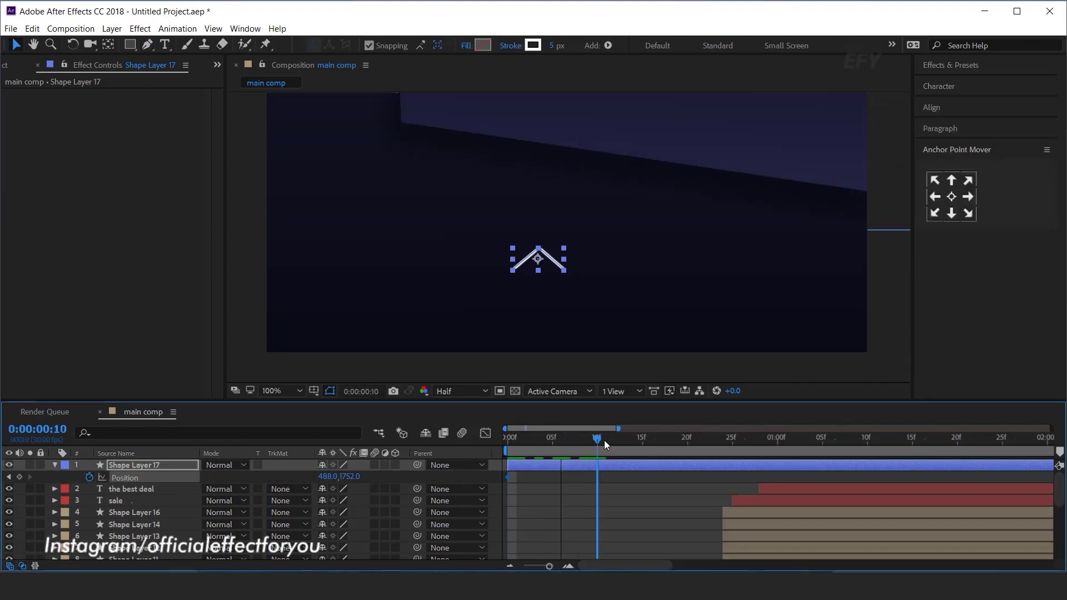
pyautogui.moveTo(531, 269); pyautogui.dragTo(539, 249)
pyautogui.moveTo(602, 445); pyautogui.dragTo(686, 439)
pyautogui.moveTo(539, 249); pyautogui.dragTo(539, 260)
pyautogui.scroll(-3, 694, 483)
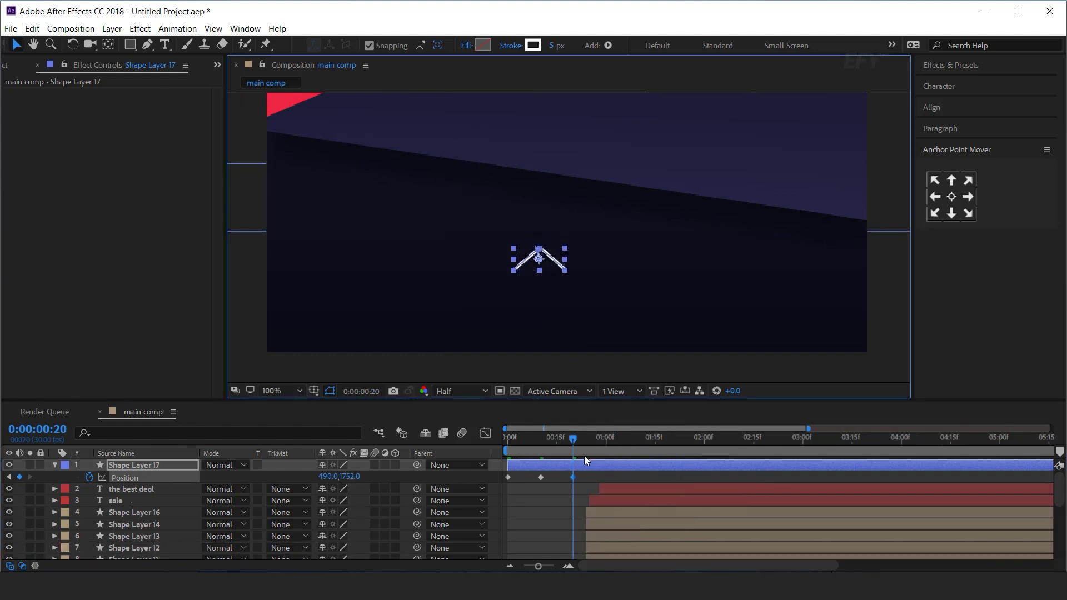
pyautogui.press('Home')
pyautogui.press('space')
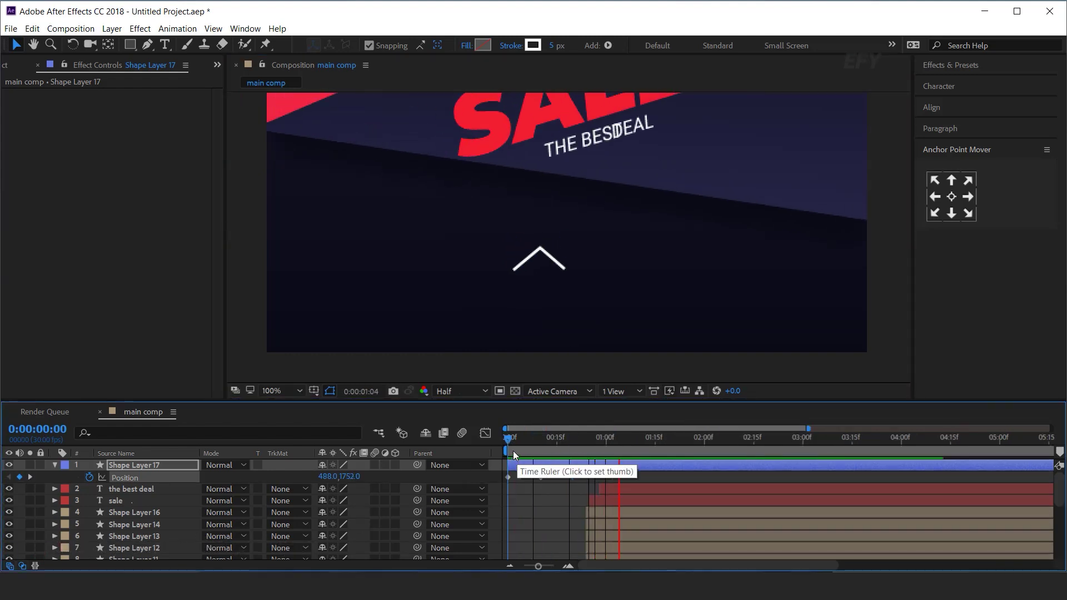
pyautogui.press('space')
# Add the expression loopOut() to the chevron layer's Position and play back the looping motion
pyautogui.moveTo(505, 474); pyautogui.dragTo(598, 482)
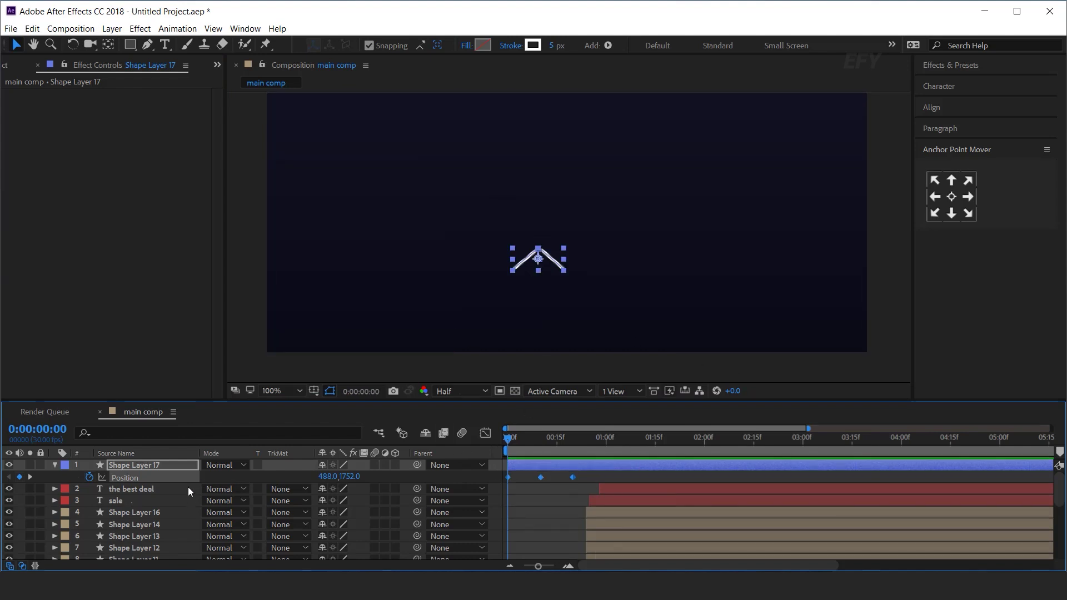
pyautogui.keyDown('alt'); pyautogui.click(90, 479); pyautogui.keyUp('alt')
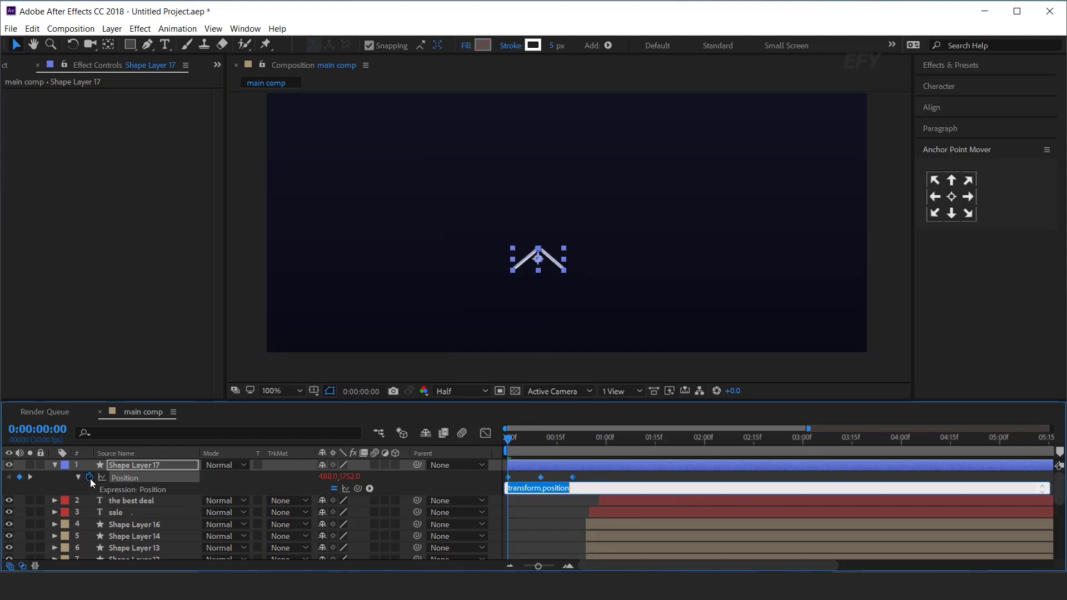
pyautogui.write('loopOut(')
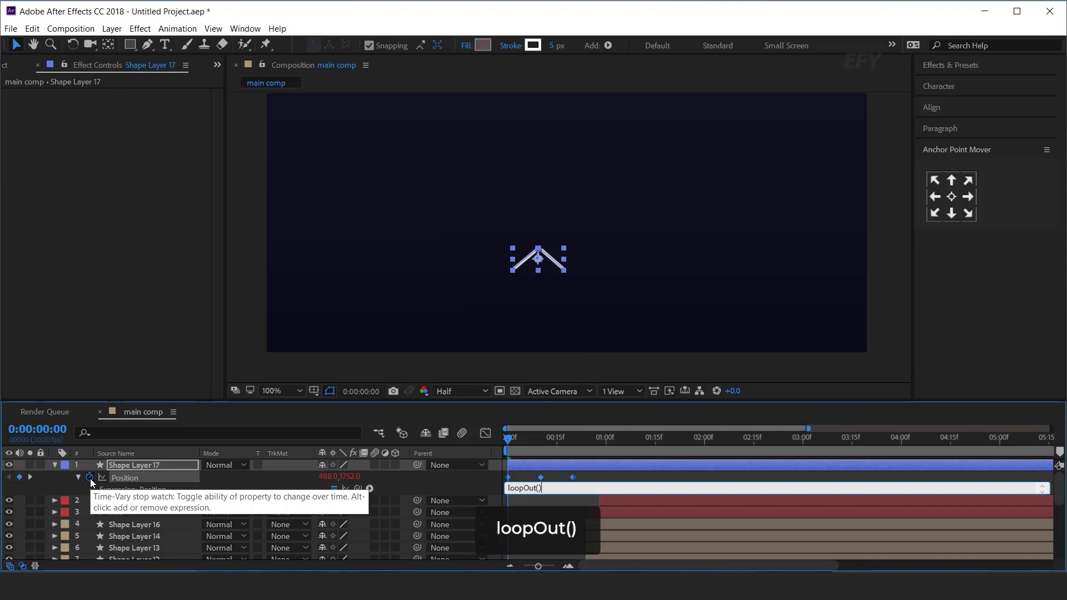
pyautogui.press('KP_Enter')
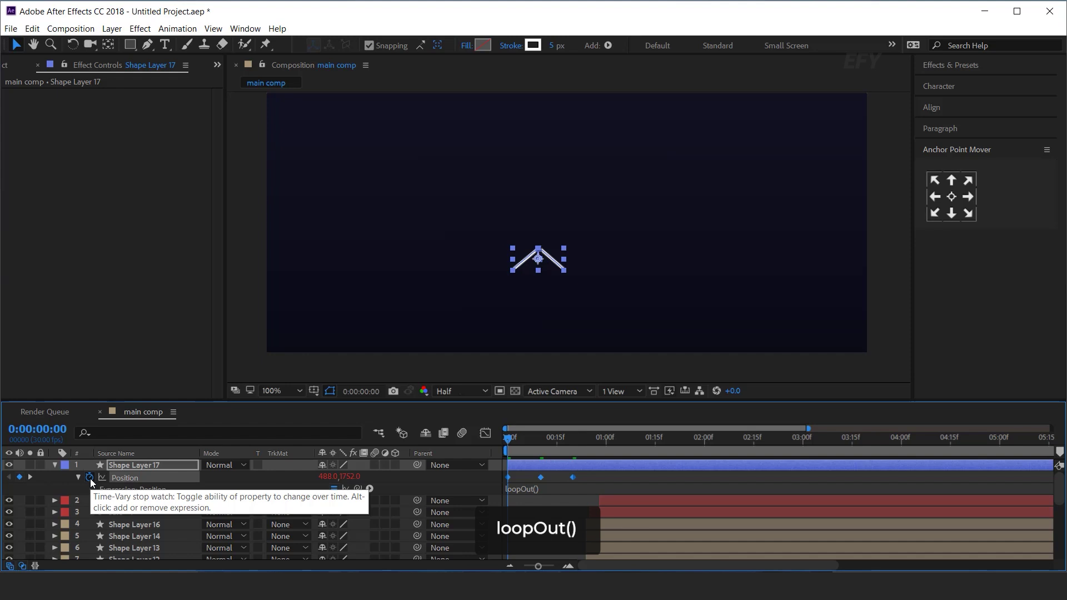
pyautogui.click(498, 463)
pyautogui.press('space')
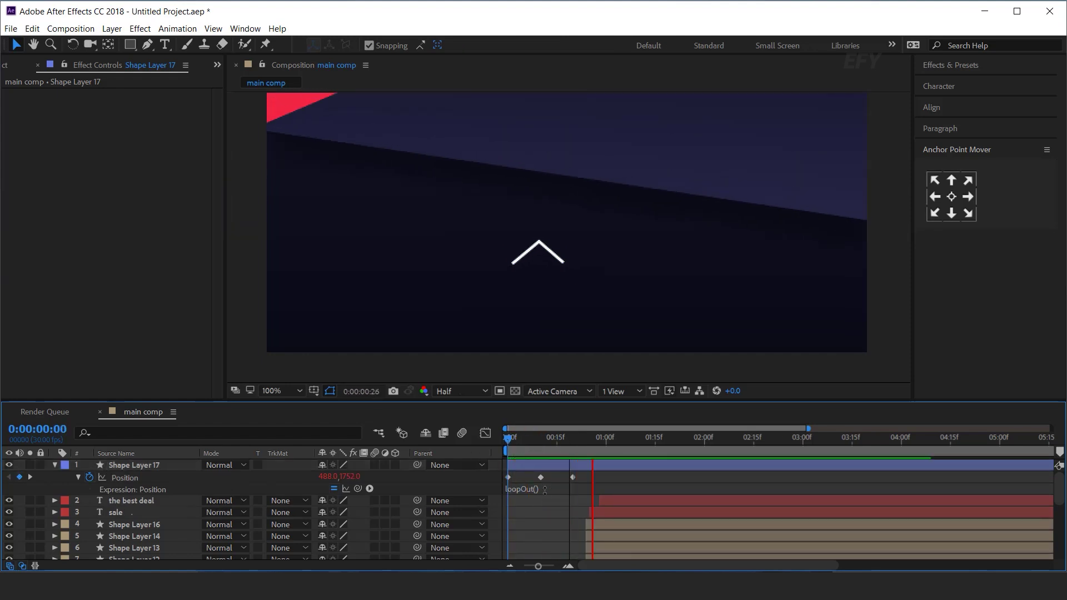
# Respace the chevron's second and third Position keyframes to about frames 13 and 26 and collapse the layer's properties
pyautogui.scroll(-4, 716, 251)
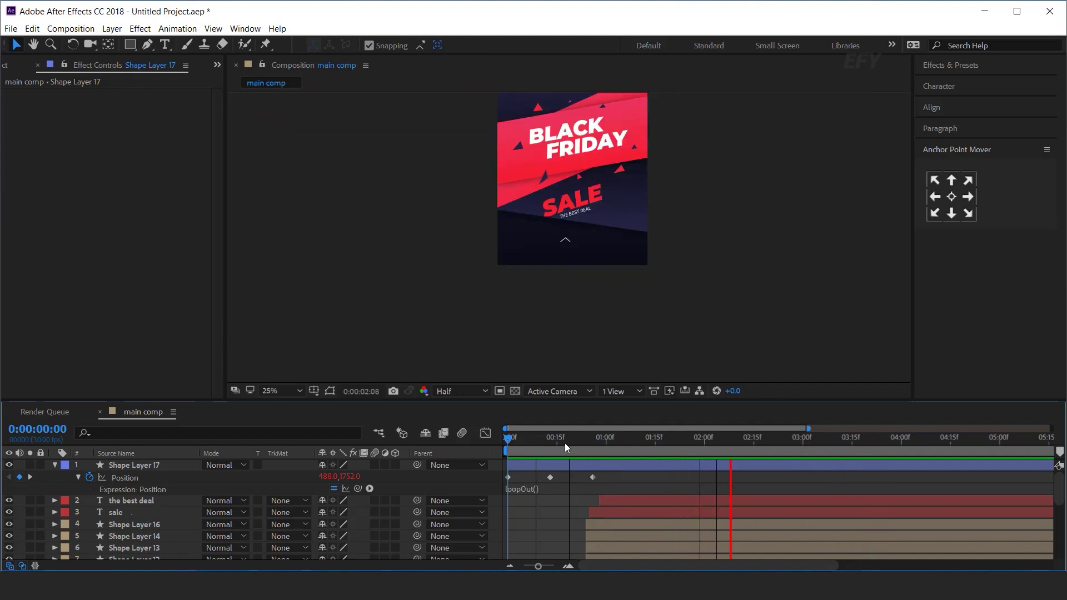
pyautogui.moveTo(522, 439); pyautogui.dragTo(541, 439)
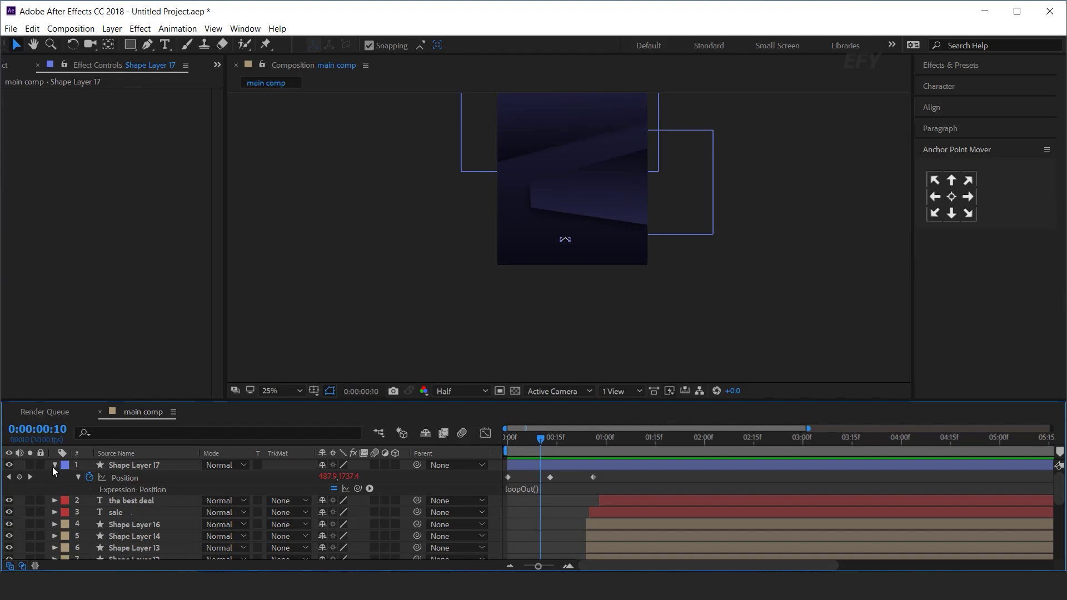
pyautogui.click(54, 467)
# Add the white text SWIPE UP beneath the chevron in Roboto Regular at 34 px with tracking 84
pyautogui.scroll(2, 618, 249)
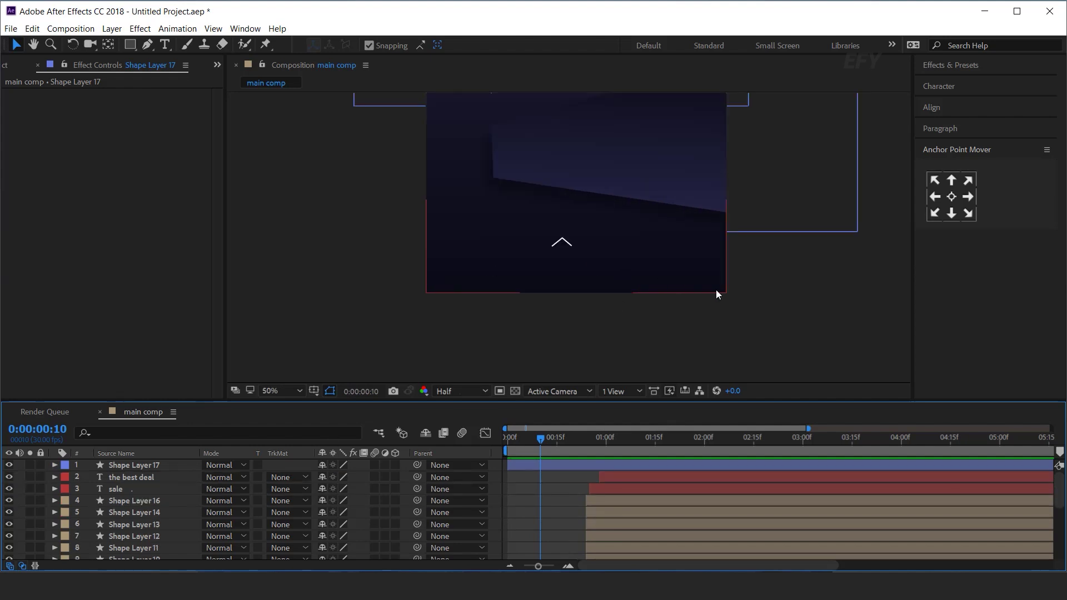
pyautogui.click(164, 46)
pyautogui.click(523, 271)
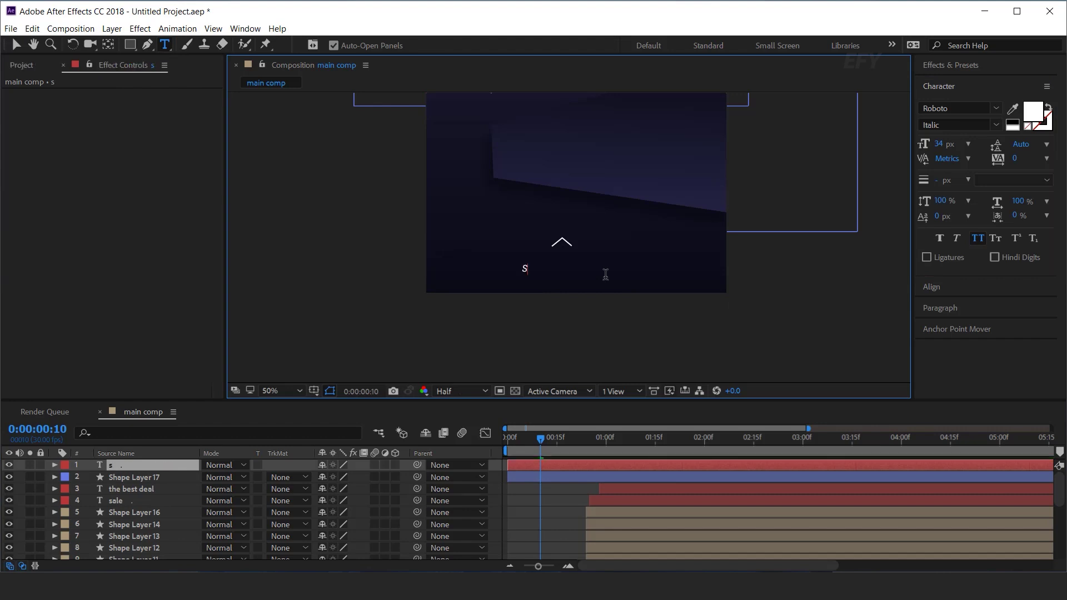
# Add a Position and Opacity text animator to the swipe up layer, with Position 0, 71 and Opacity 0%
pyautogui.click(55, 466)
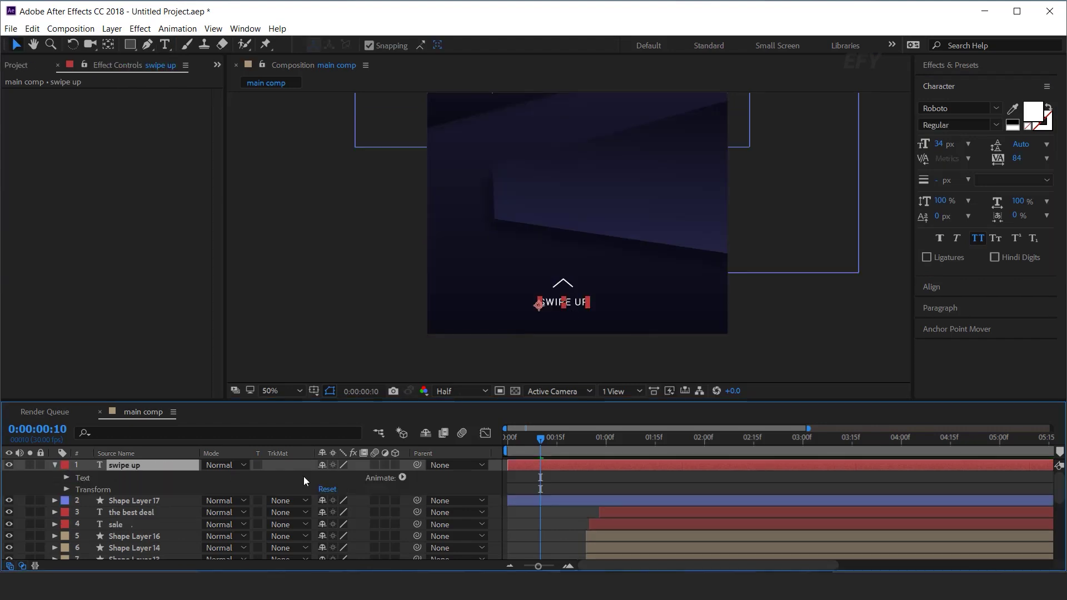
pyautogui.click(403, 477)
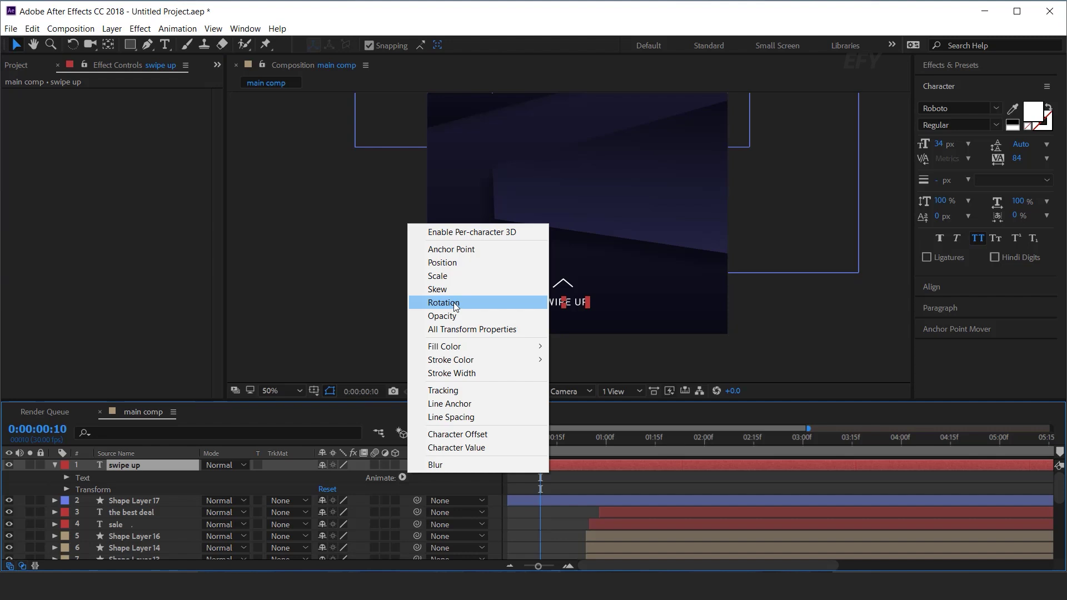
pyautogui.click(459, 263)
pyautogui.click(402, 477)
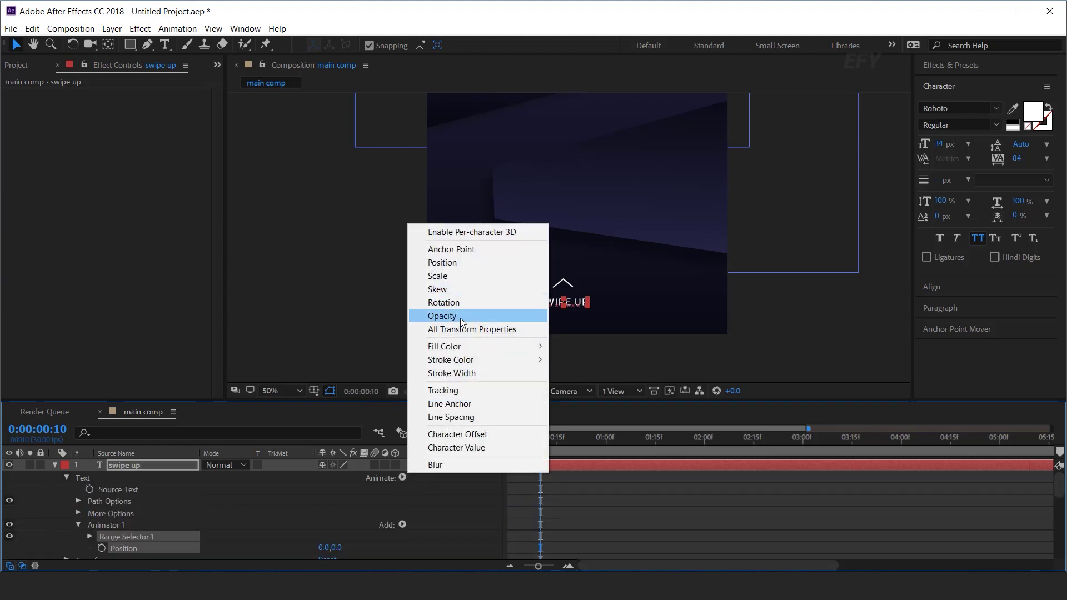
pyautogui.click(460, 318)
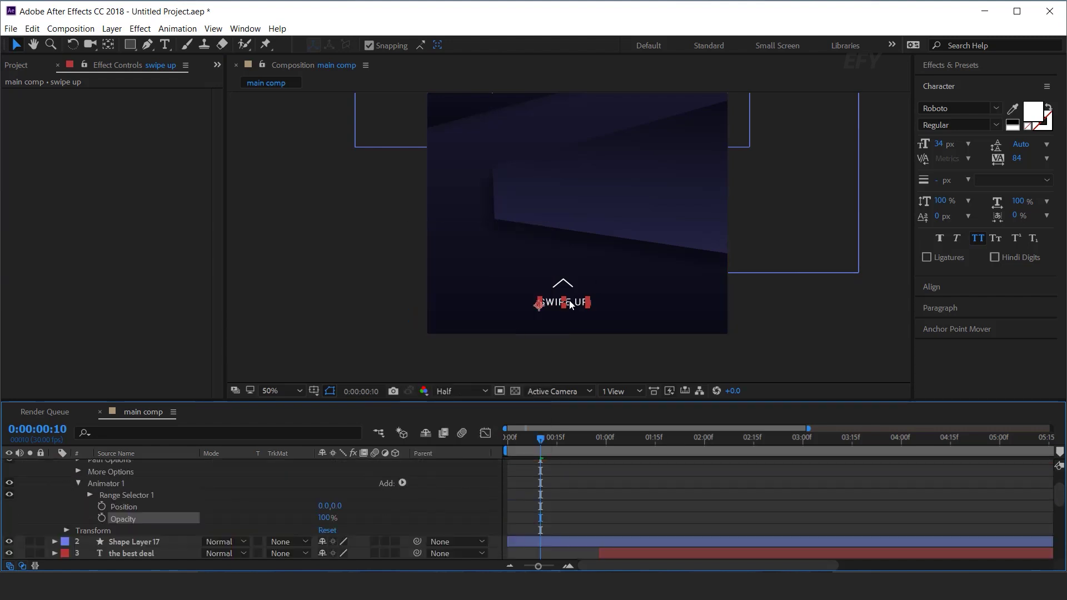
pyautogui.moveTo(337, 508); pyautogui.dragTo(387, 505)
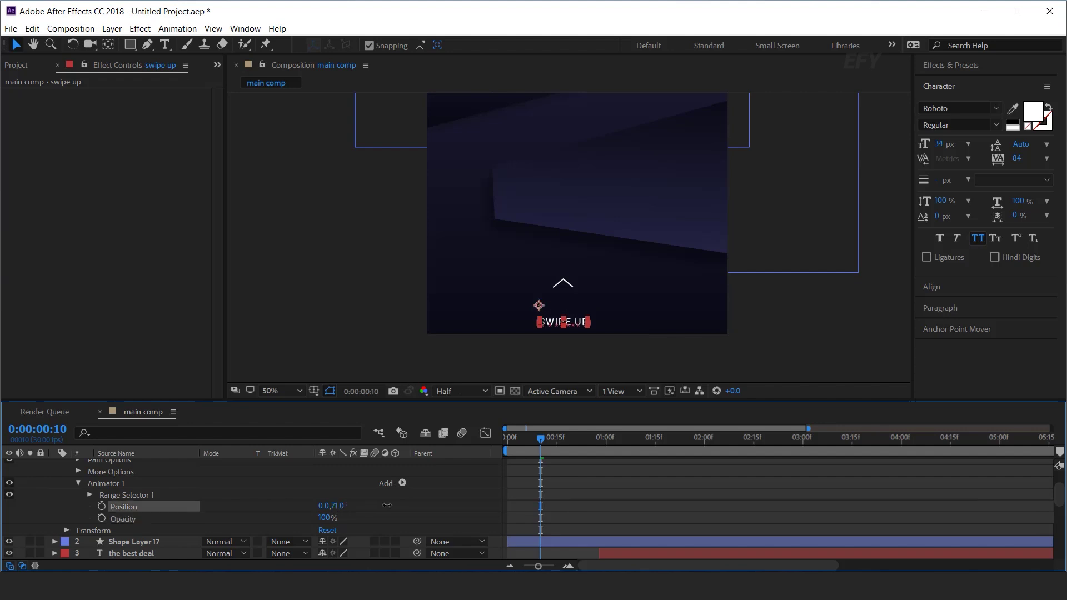
pyautogui.write('0')
pyautogui.press('Return')
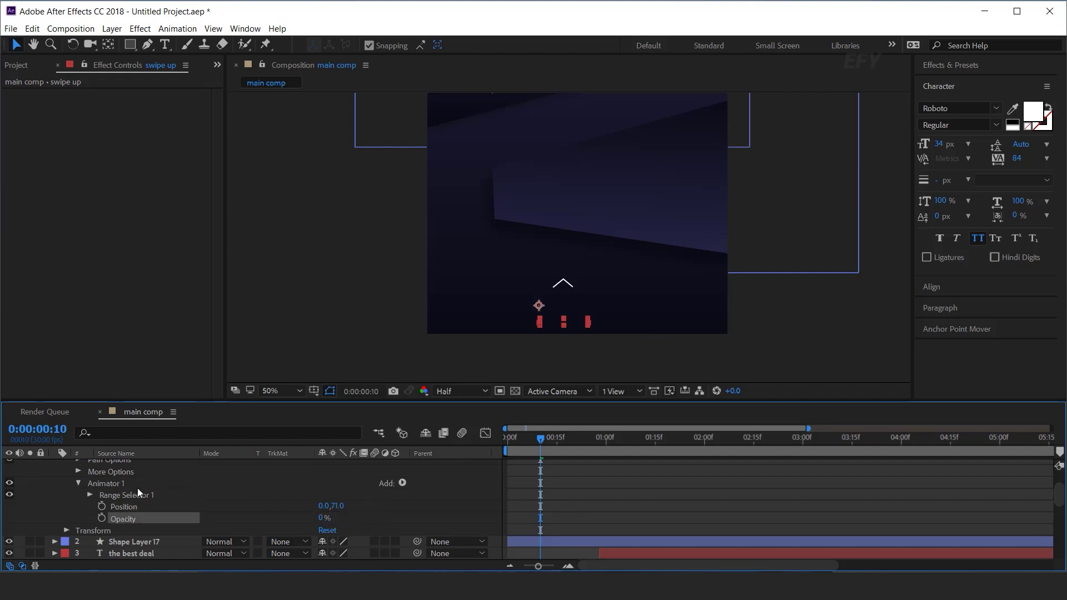
# Add an Expression selector to Animator 1 of the swipe up layer
pyautogui.click(402, 483)
pyautogui.moveTo(439, 501)
pyautogui.click(520, 522)
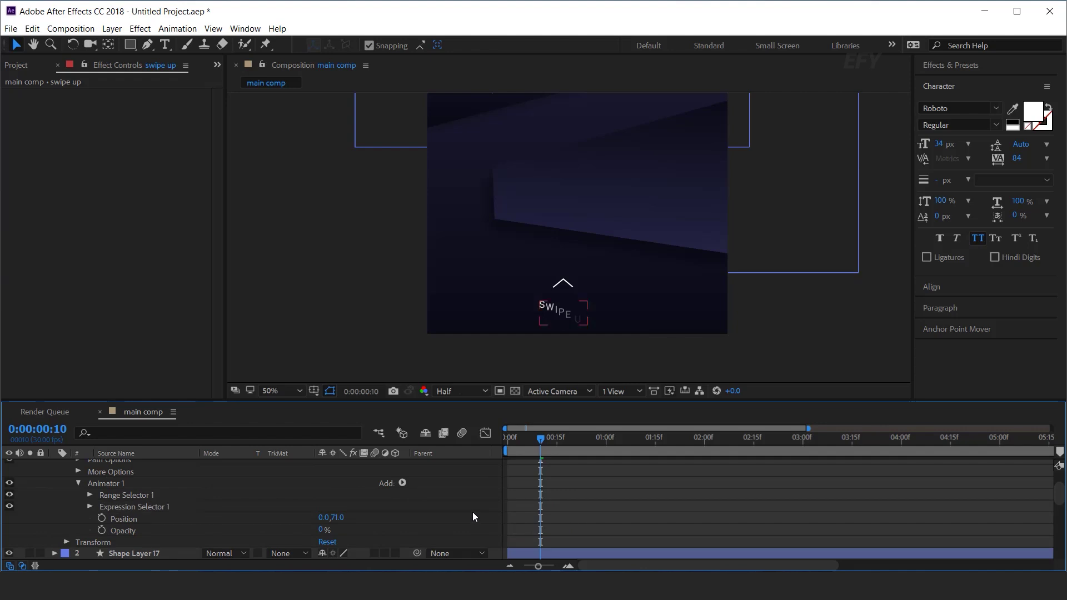
# Apply the delay script from Notepad as an expression on the Amount of the swipe up layer's Expression Selector 1
pyautogui.hotkey('alt', 'Tab')
pyautogui.click(908, 215)
pyautogui.click(89, 507)
pyautogui.keyDown('alt'); pyautogui.click(113, 530); pyautogui.keyUp('alt')
pyautogui.hotkey('ctrl', 'v')
pyautogui.click(587, 461)
# Base the swipe up layer's Expression Selector 1 on Words and preview the animation
pyautogui.press('space')
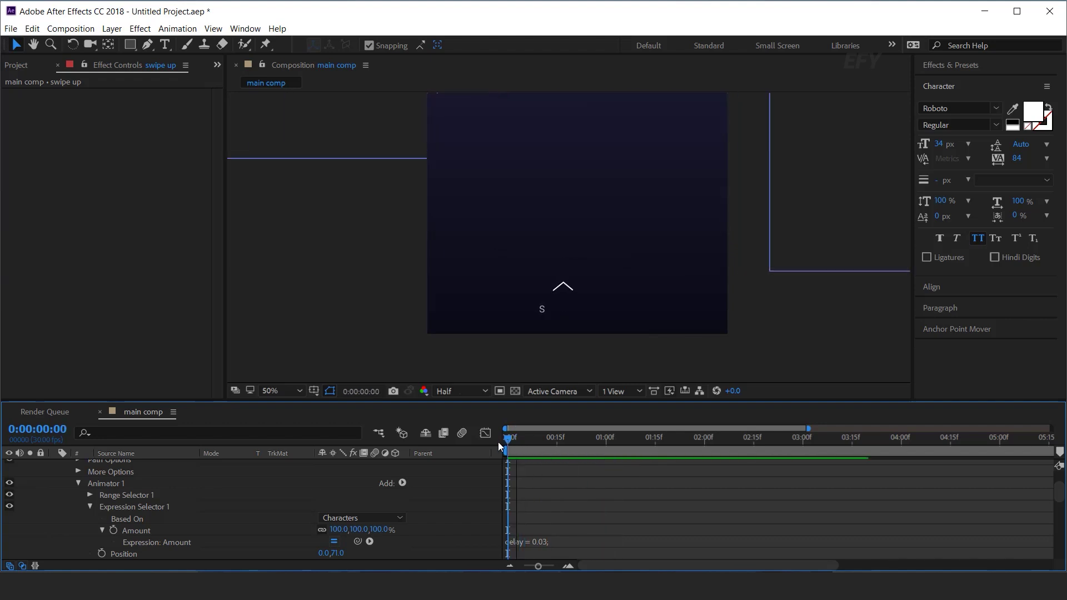
pyautogui.click(389, 519)
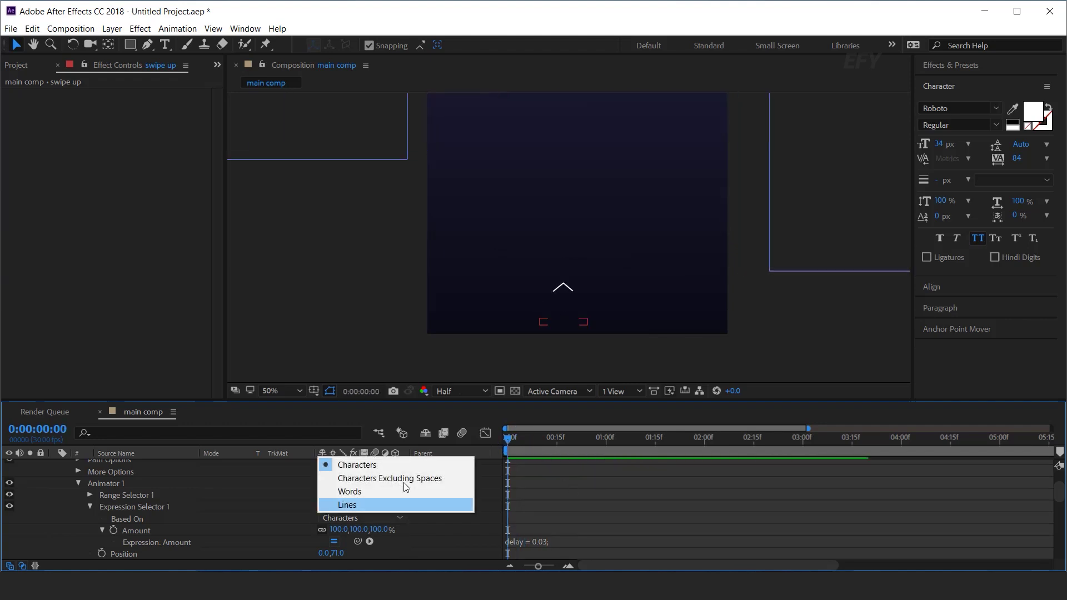
pyautogui.click(408, 491)
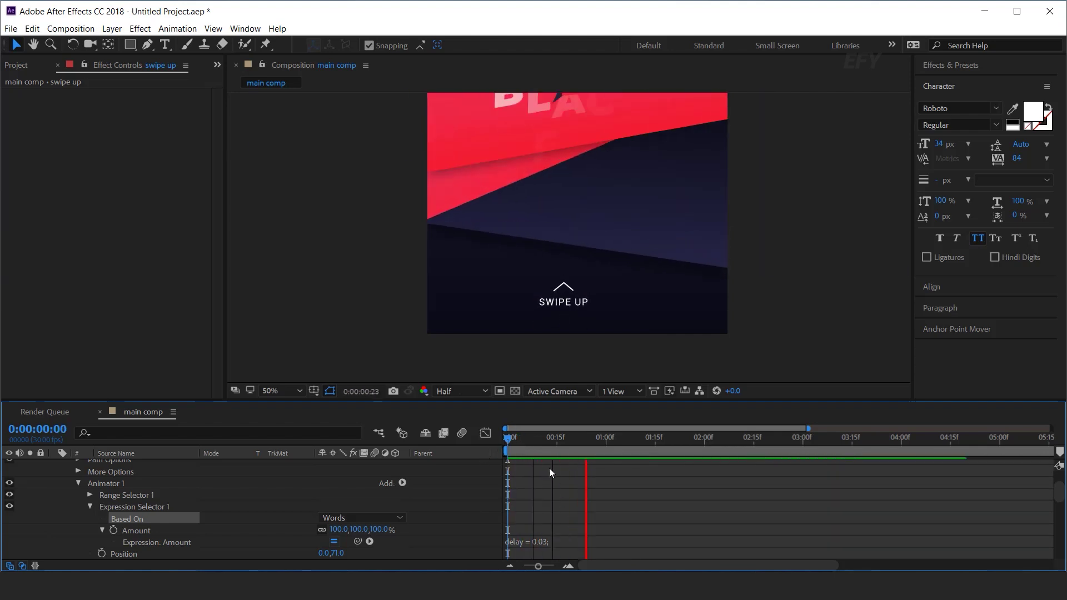
pyautogui.press('space')
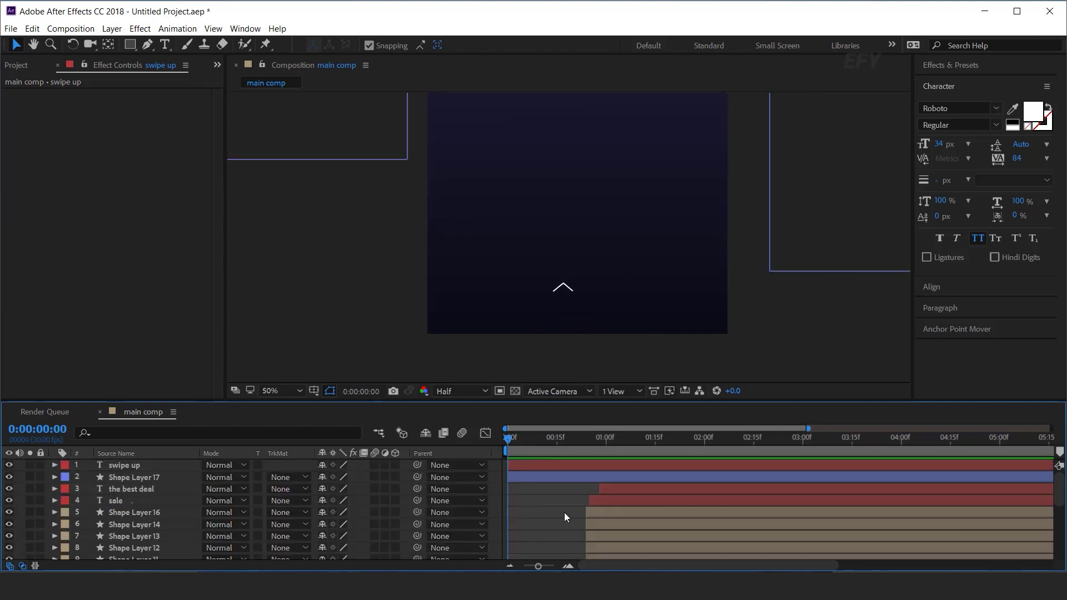
# Shift the swipe up and chevron layers together to start at about 1 second and preview the composition
pyautogui.click(556, 476)
pyautogui.keyDown('shift'); pyautogui.click(559, 467); pyautogui.keyUp('shift')
pyautogui.moveTo(560, 476); pyautogui.dragTo(662, 476)
pyautogui.press('space')
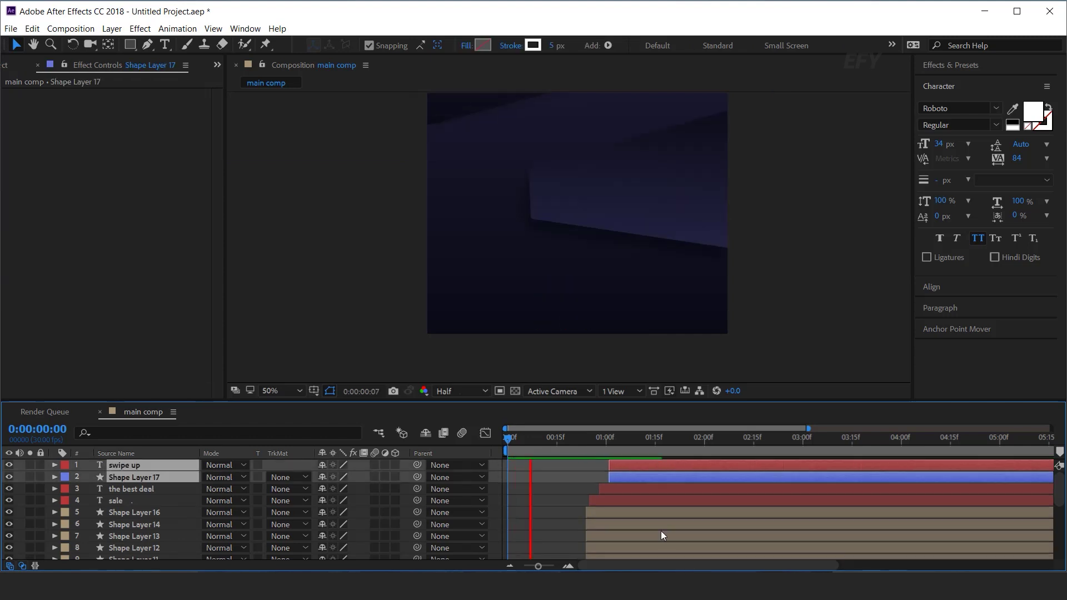
pyautogui.click(569, 438)
pyautogui.scroll(-2, 729, 281)
pyautogui.press('space')
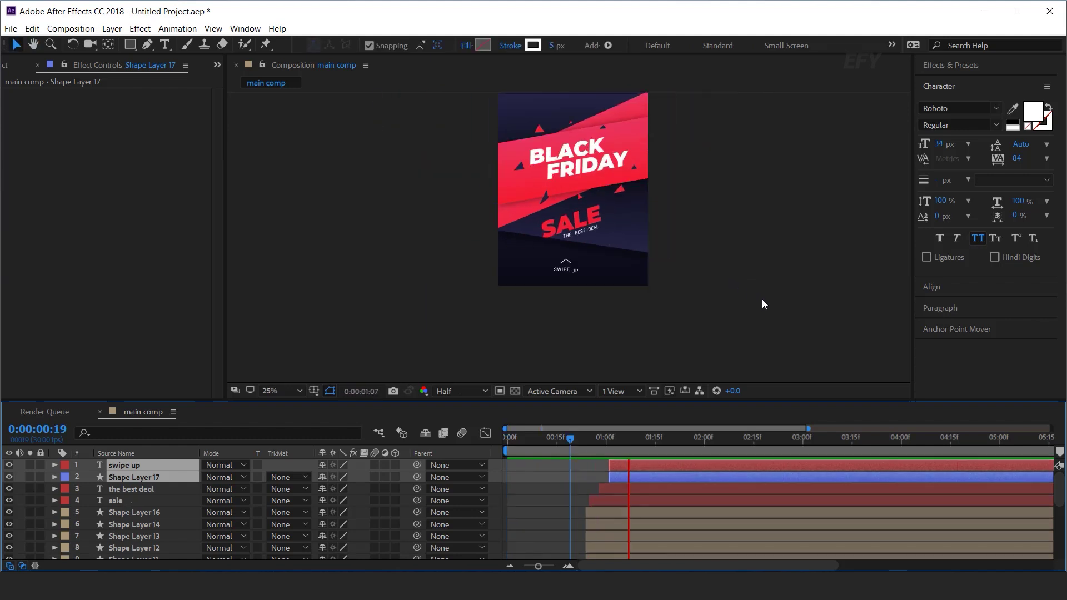
pyautogui.press('space')
# Add the white text WELCOME TO MOTION CREATION in Roboto Regular at 34 px near the composition's upper edge
pyautogui.click(588, 154)
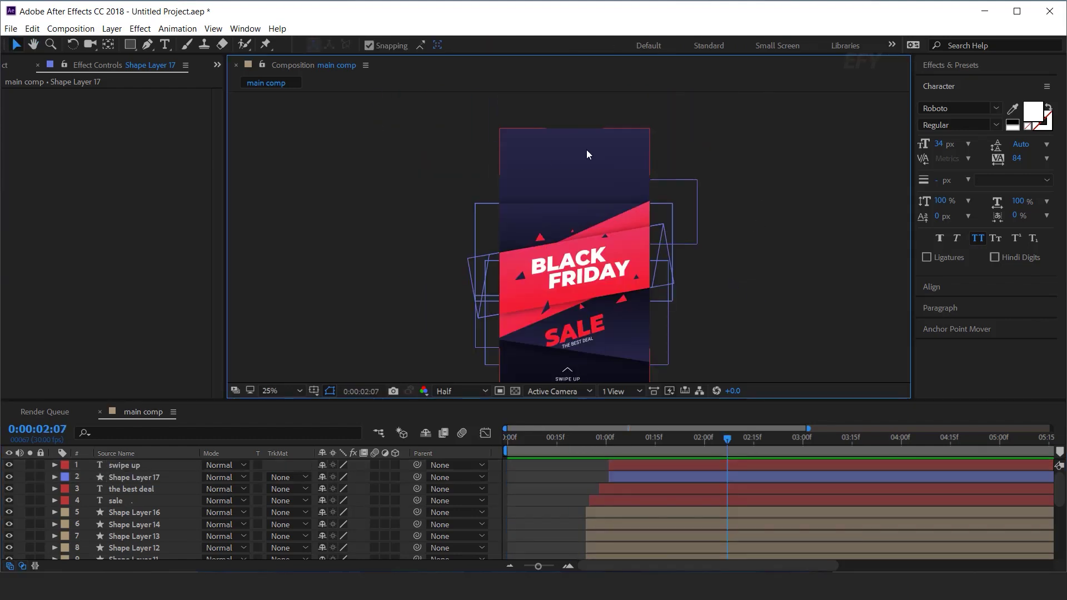
pyautogui.click(166, 45)
pyautogui.press('.')
pyautogui.click(15, 44)
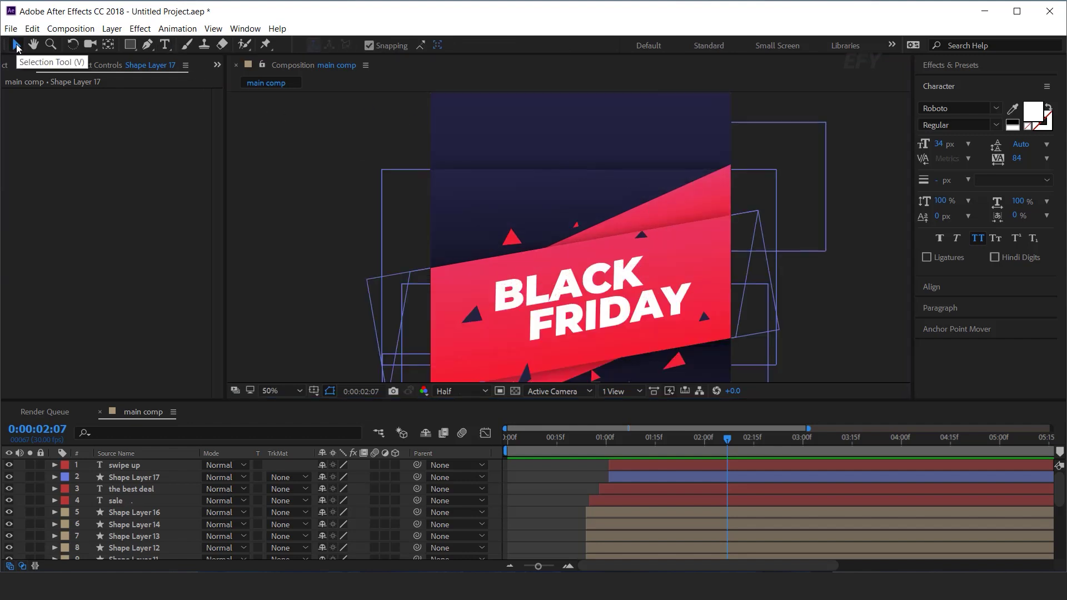
pyautogui.scroll(2, 574, 167)
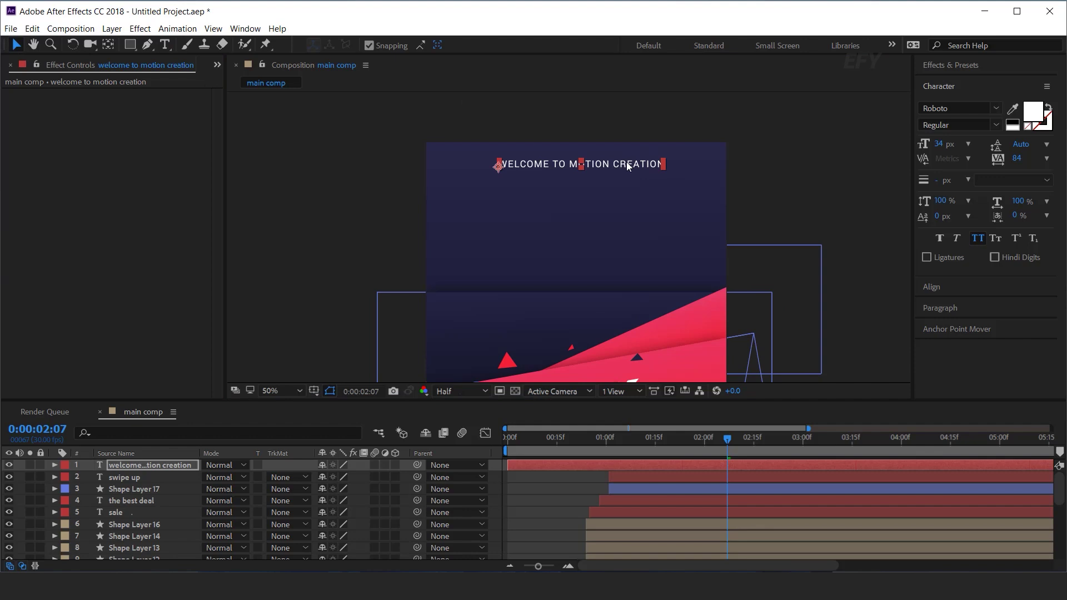
pyautogui.moveTo(627, 162); pyautogui.dragTo(638, 180)
# Add a Position and Opacity text animator to the welcome to motion creation layer, with Position -870, 0 and Opacity 0%
pyautogui.click(160, 467)
pyautogui.click(54, 465)
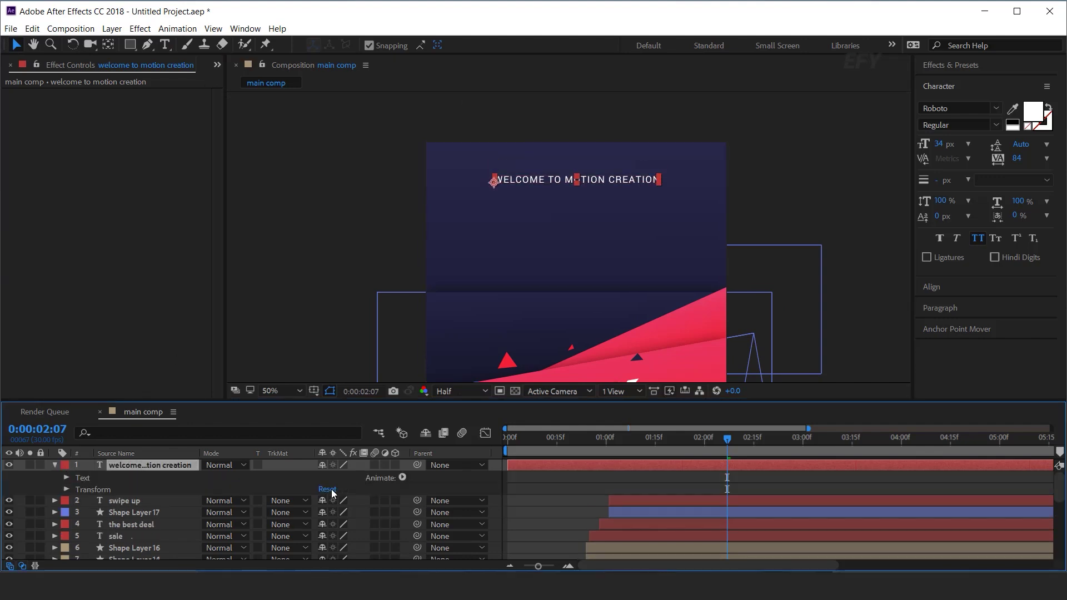
pyautogui.click(403, 478)
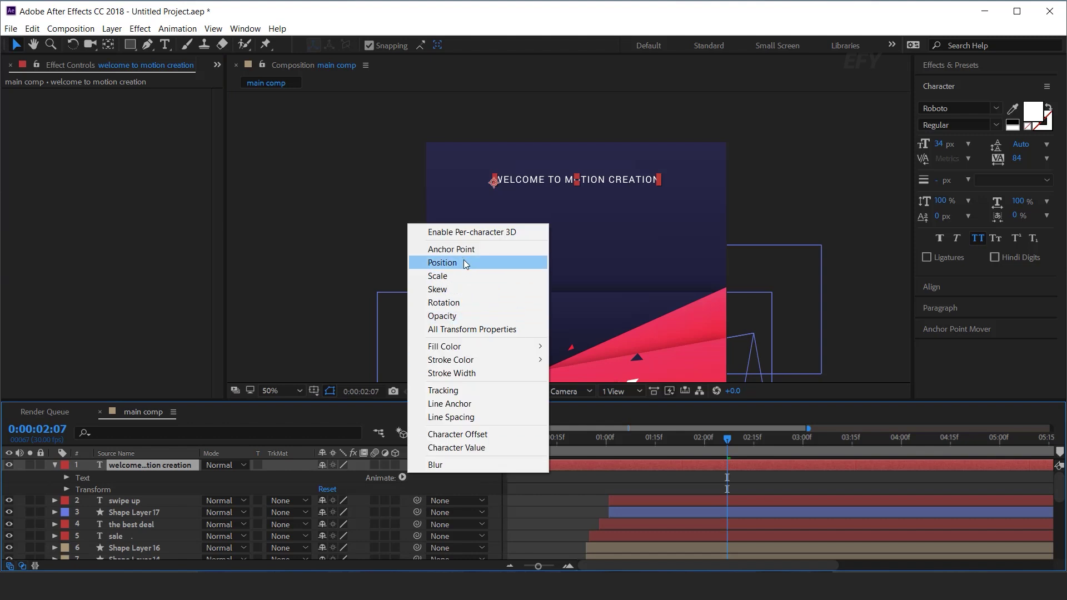
pyautogui.click(464, 260)
pyautogui.scroll(-1, 267, 511)
pyautogui.moveTo(326, 506); pyautogui.dragTo(272, 510)
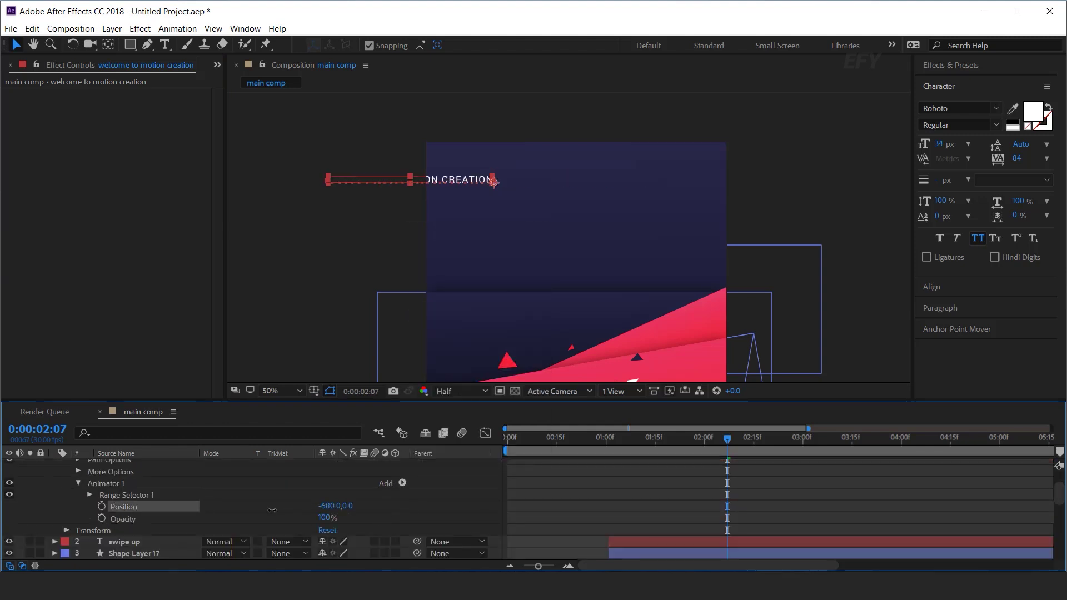
pyautogui.write('0')
pyautogui.press('Return')
# Add an Expression selector to Animator 1 of the welcome to motion creation layer
pyautogui.click(137, 496)
pyautogui.click(400, 484)
pyautogui.click(512, 526)
# Apply the Notepad delay script as an expression on the Amount of the welcome layer's Expression Selector 1
pyautogui.hotkey('alt', 'Tab')
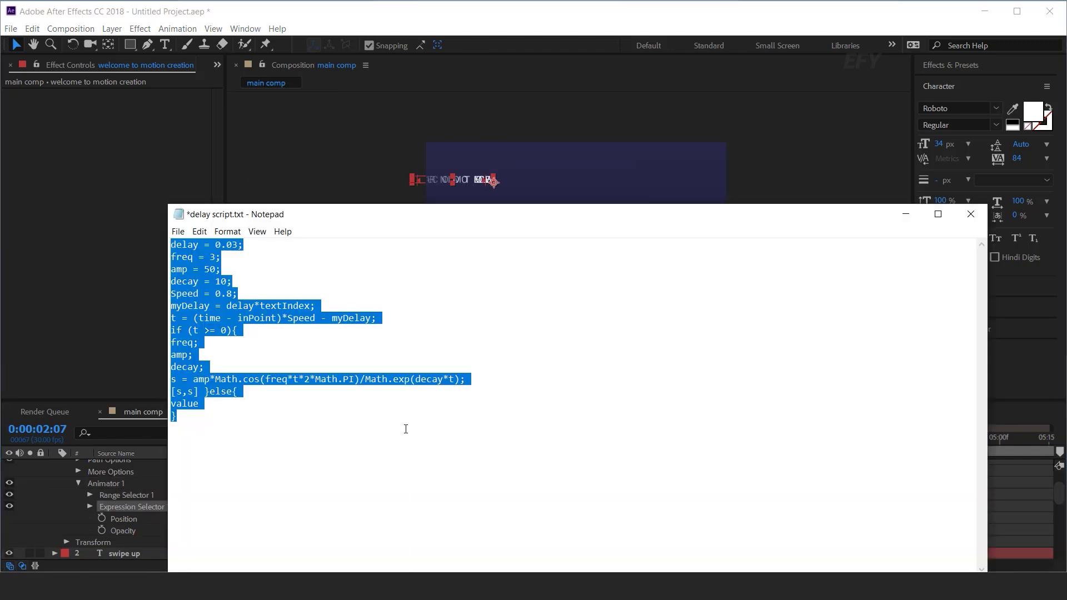
pyautogui.click(906, 214)
pyautogui.click(90, 507)
pyautogui.click(611, 542)
pyautogui.write('delay = 0.03; freq = 3; amp = 50; decay = 10; Speed = 0.8; myDelay = delay*textIndex; t = (time - inPoint)*Speed - myDelay; if (t >= 0){ freq; amp; decay; s = amp*Math.cos(freq*t*2*Math.PI)/Math.exp(decay*t); [s,s] }else{ value }')
pyautogui.click(619, 493)
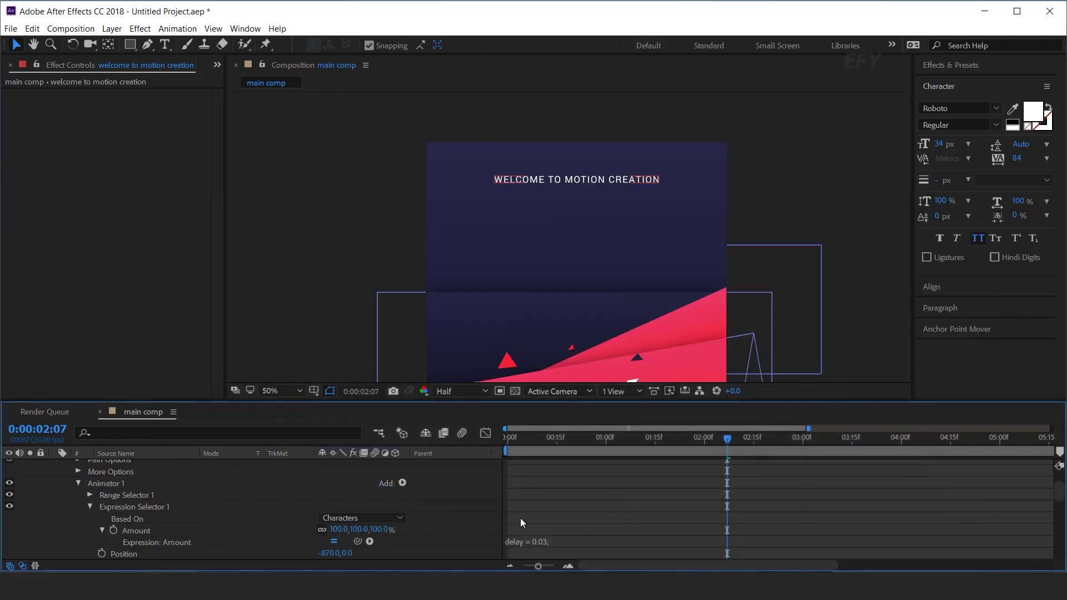
# Base the welcome layer's Expression Selector 1 on Words and preview the animation from the start
pyautogui.click(390, 521)
pyautogui.click(366, 493)
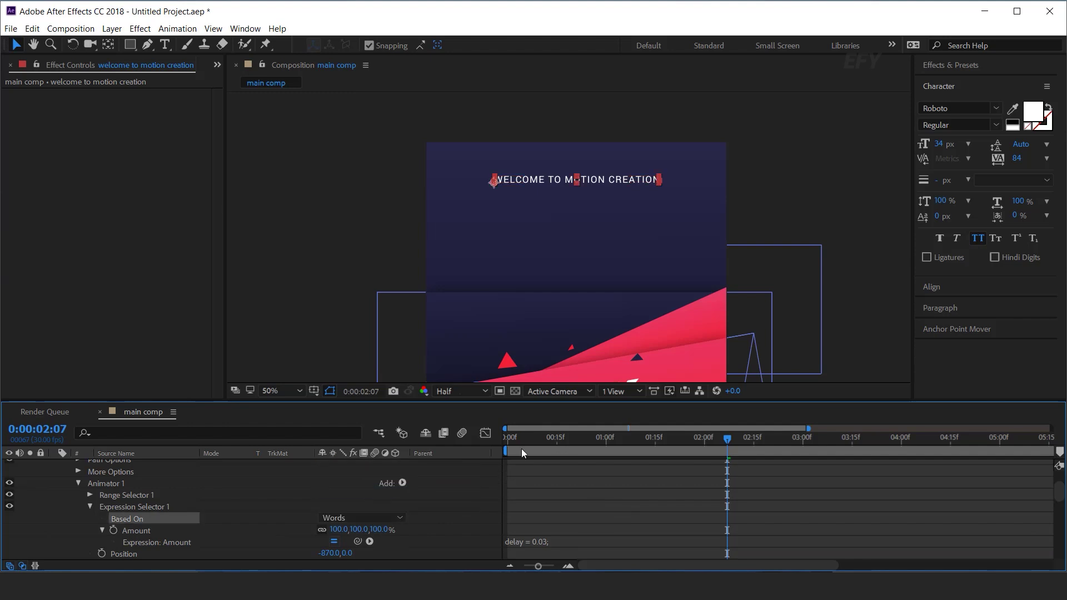
pyautogui.press('Home')
pyautogui.press('space')
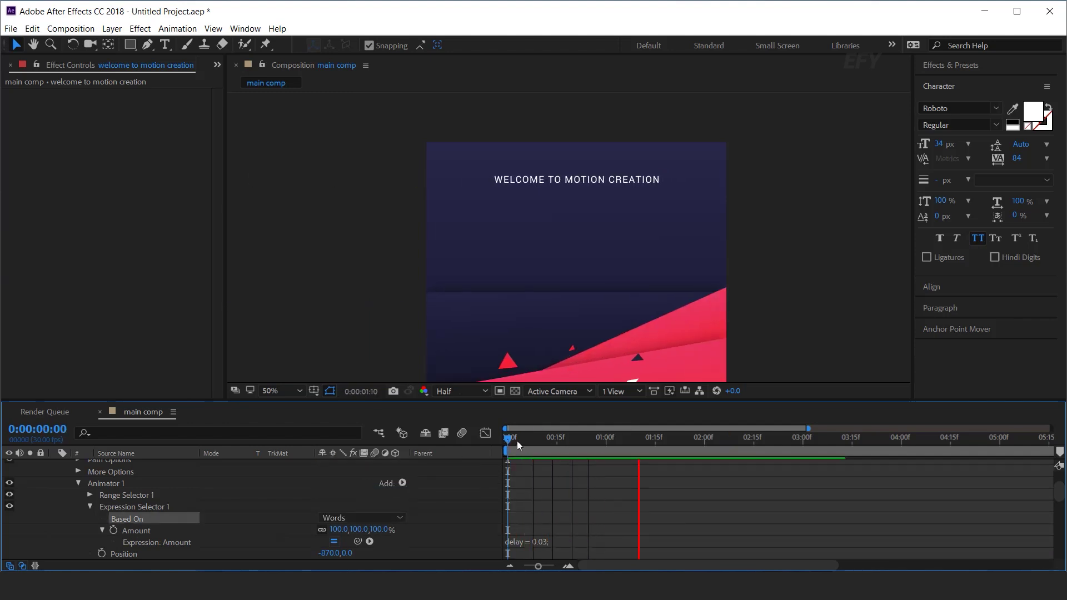
pyautogui.moveTo(517, 441); pyautogui.dragTo(687, 441)
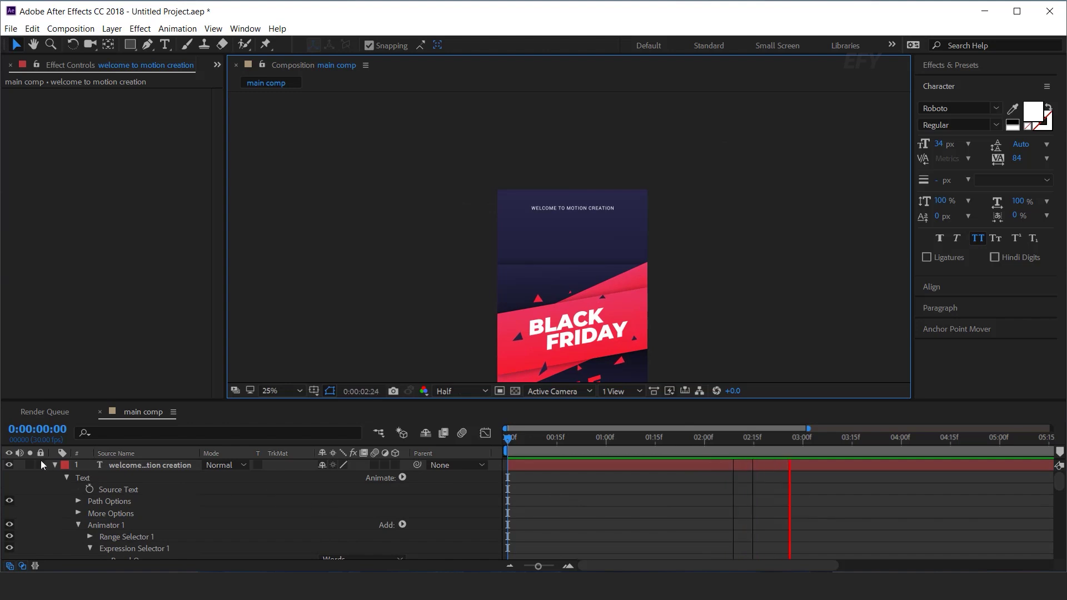
# Collapse the welcome to motion creation layer, shift it to start at about frame 14, and preview the composition
pyautogui.click(55, 466)
pyautogui.moveTo(539, 448); pyautogui.dragTo(618, 454)
pyautogui.click(652, 464)
pyautogui.press('Home')
pyautogui.press('space')
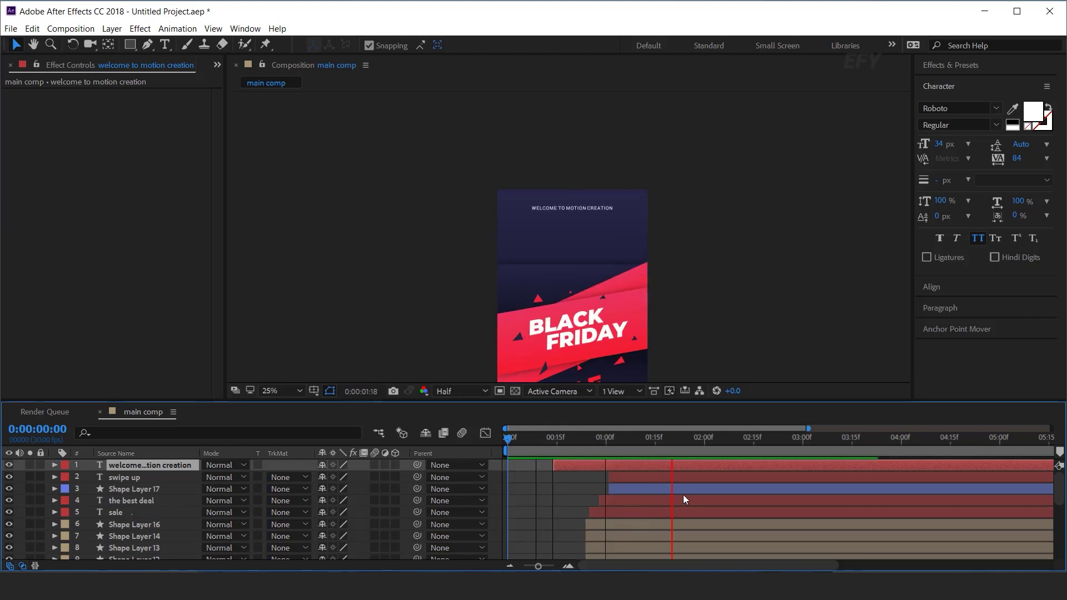
# Add the text SPACIAL OFFERS in Bebas Regular at 91 px beneath the welcome line, colouring SPACIAL with the banner's red
pyautogui.moveTo(580, 439); pyautogui.dragTo(649, 442)
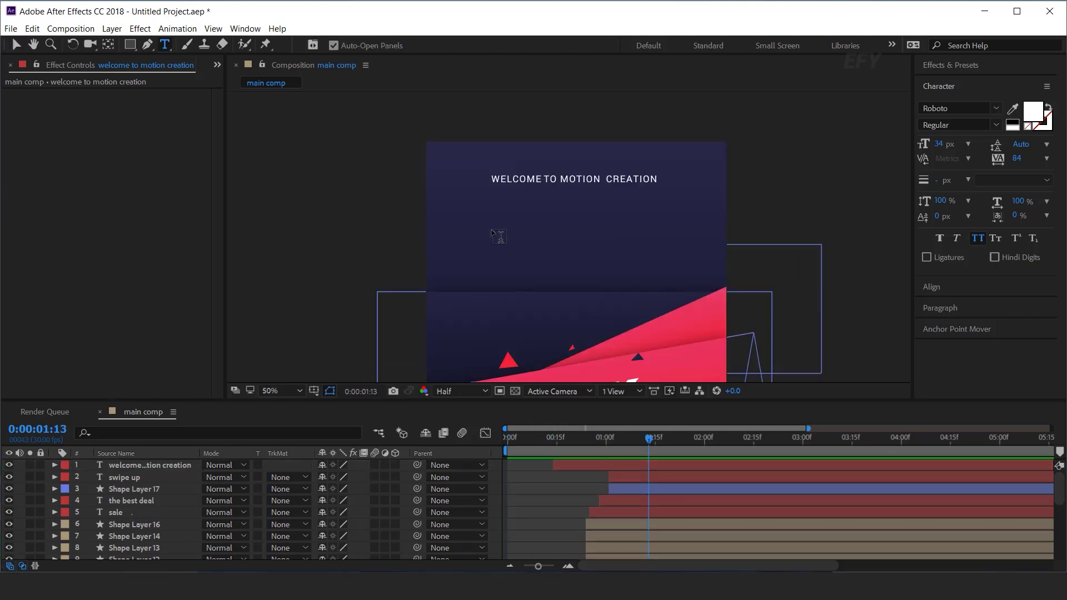
pyautogui.click(505, 233)
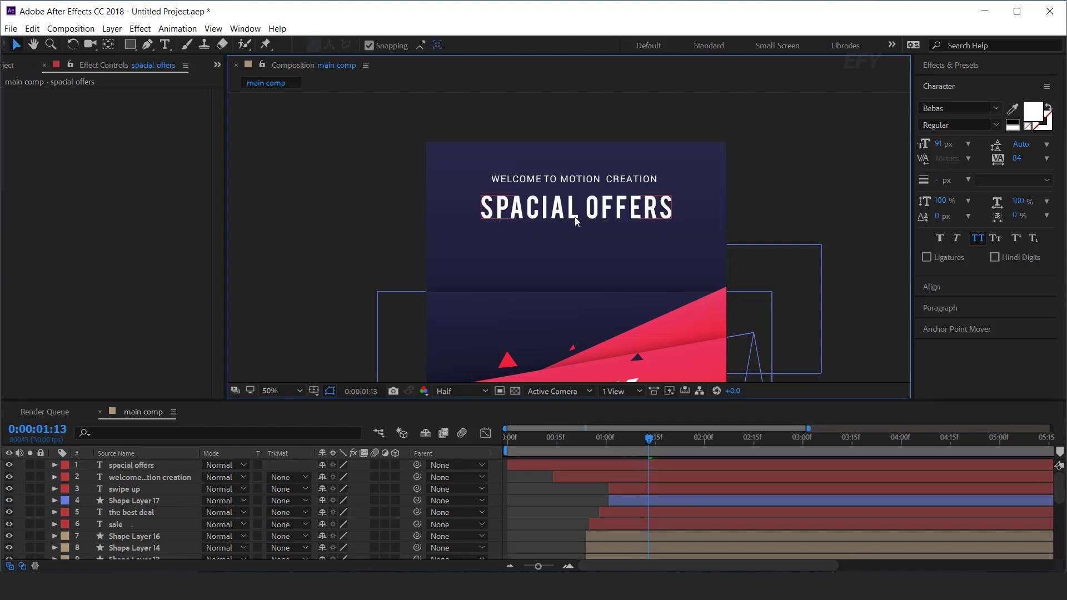
pyautogui.doubleClick(577, 221)
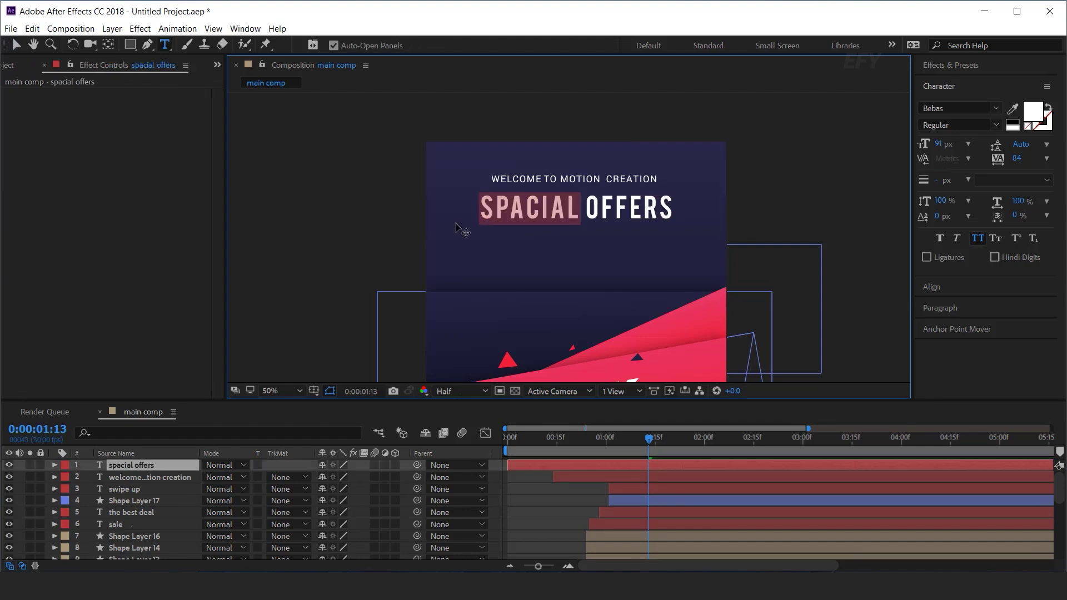
pyautogui.click(1033, 111)
pyautogui.click(373, 213)
pyautogui.click(694, 335)
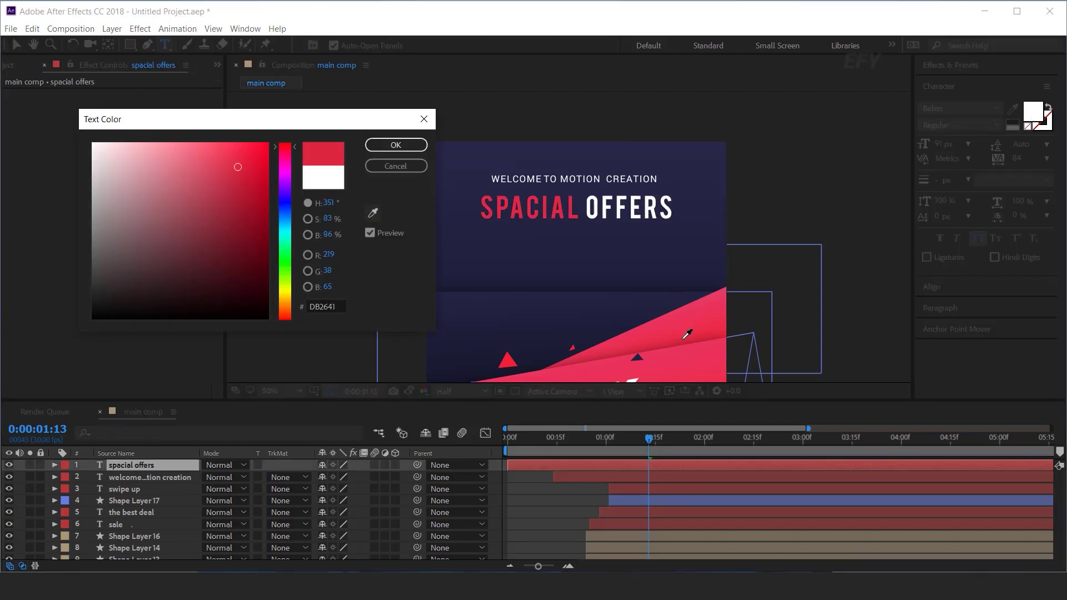
pyautogui.click(396, 146)
pyautogui.click(495, 465)
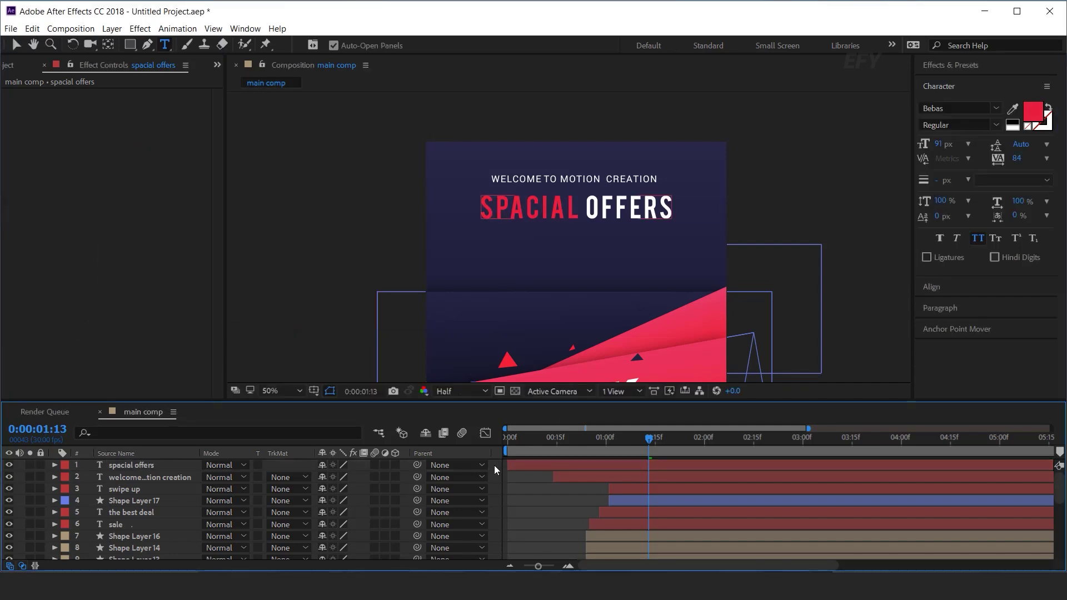
# Add a Position and Opacity text animator to the spacial offers layer, with Position 0, 122 and Opacity 0%
pyautogui.press('v')
pyautogui.click(147, 466)
pyautogui.click(54, 465)
pyautogui.click(402, 477)
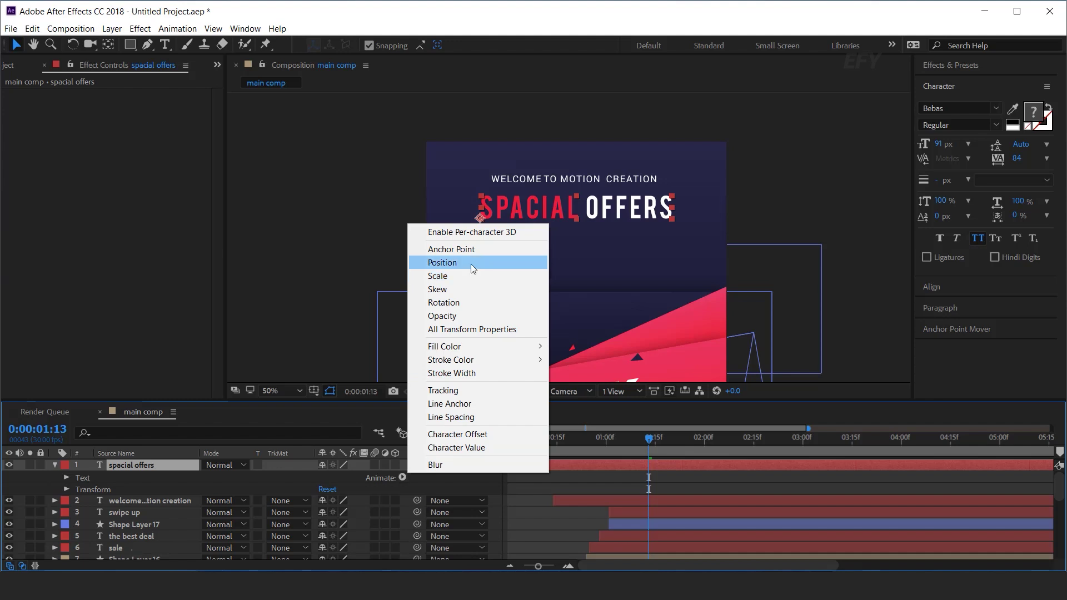
pyautogui.click(471, 264)
pyautogui.click(402, 495)
pyautogui.moveTo(439, 498)
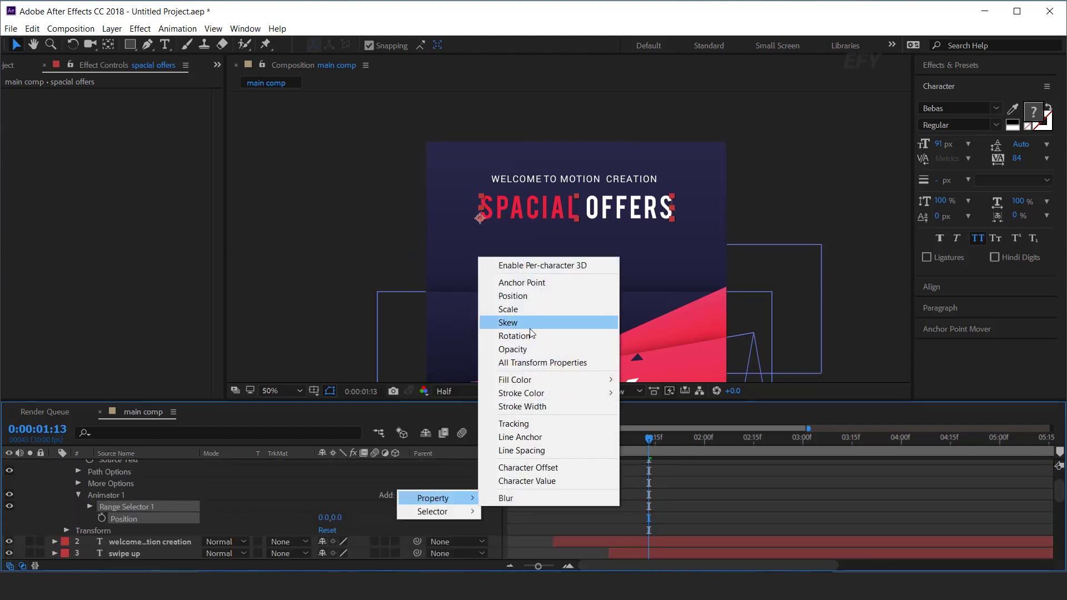
pyautogui.click(513, 349)
pyautogui.moveTo(355, 516); pyautogui.dragTo(420, 517)
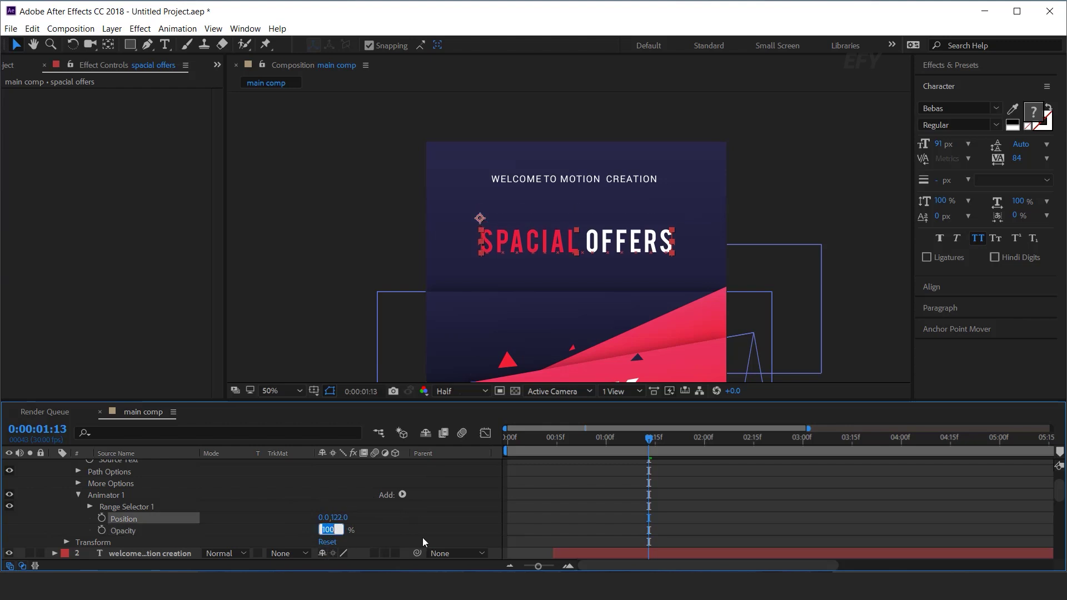
pyautogui.write('0')
pyautogui.press('Return')
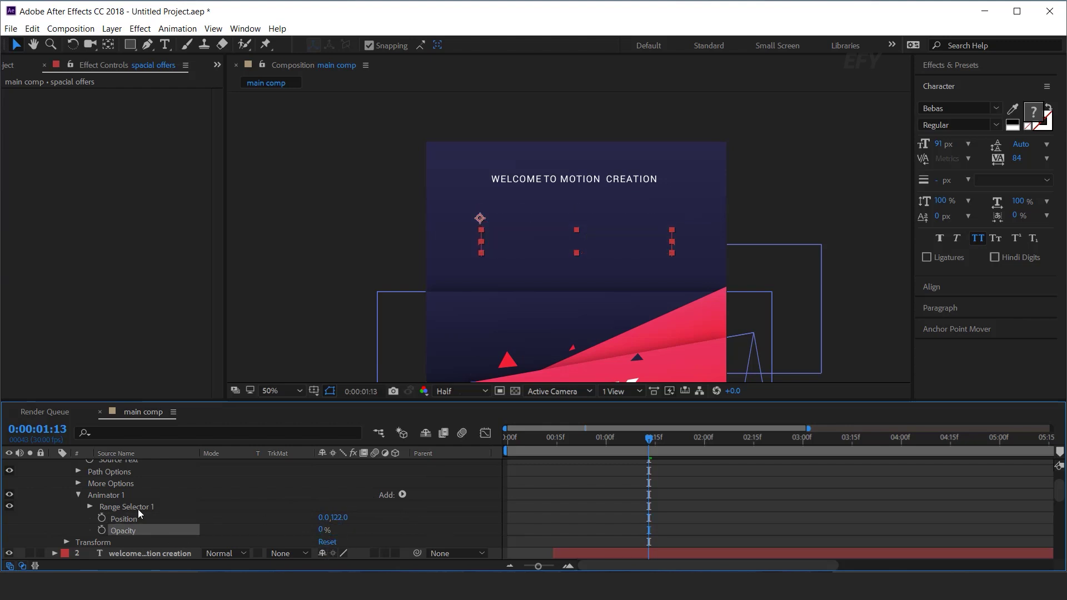
# Add an Expression selector to Animator 1 of the spacial offers layer
pyautogui.click(79, 483)
pyautogui.click(79, 482)
pyautogui.click(111, 495)
pyautogui.click(402, 495)
pyautogui.moveTo(461, 513)
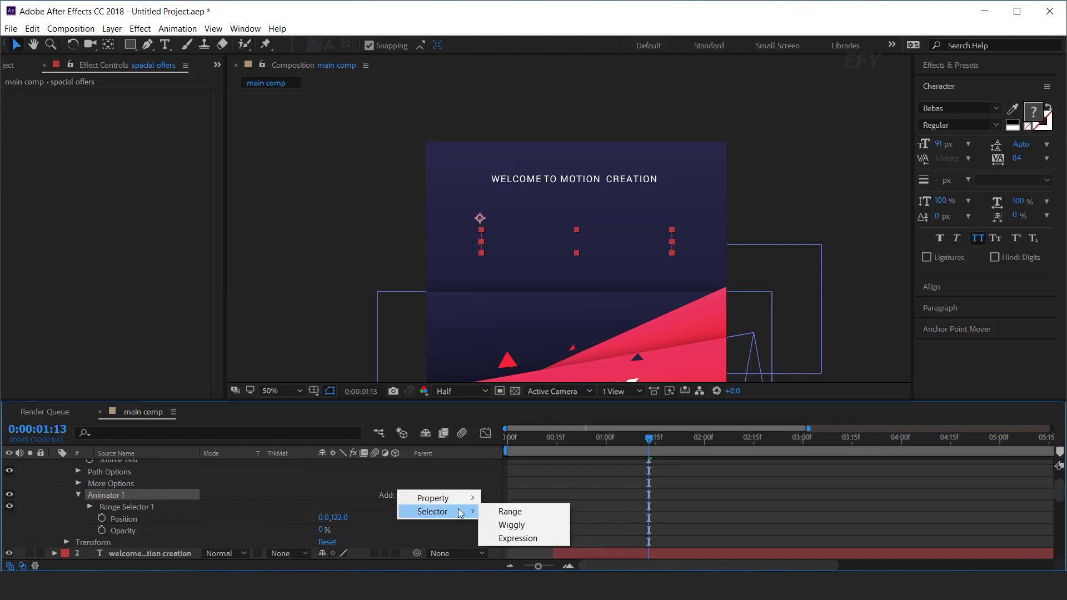
pyautogui.click(529, 537)
# Apply the Notepad delay script as an expression on the Amount of the spacial offers layer's Expression Selector 1
pyautogui.hotkey('alt', 'Tab')
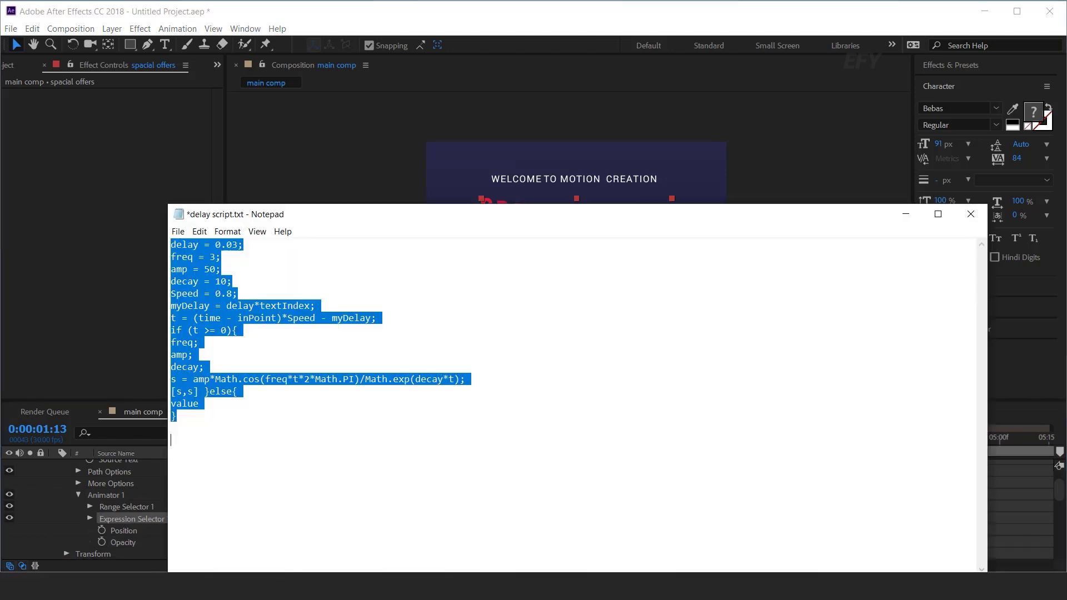
pyautogui.hotkey('alt', 'Tab')
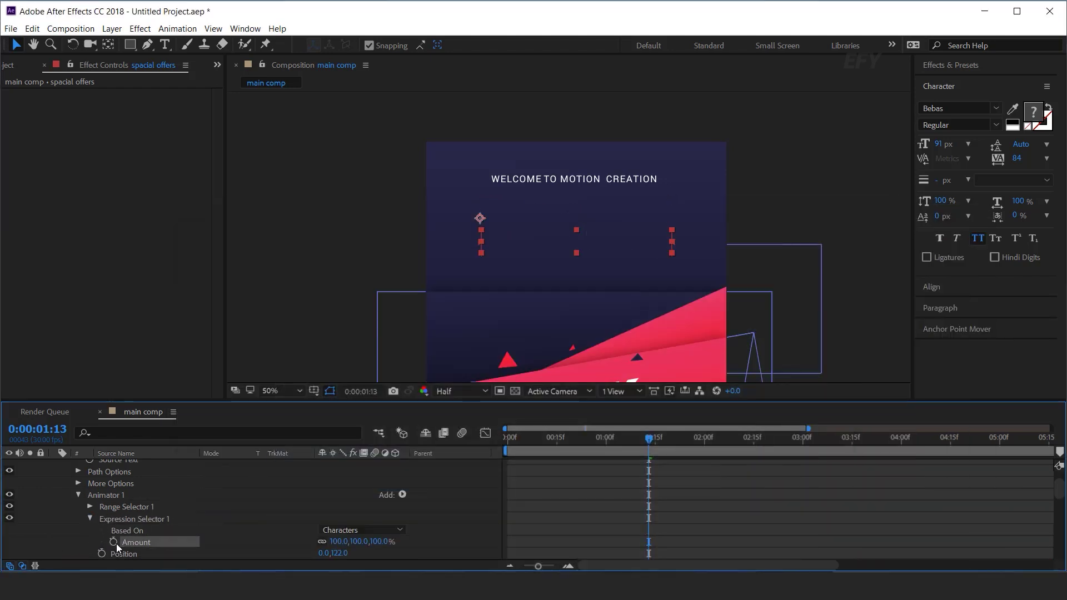
pyautogui.keyDown('alt'); pyautogui.click(114, 543); pyautogui.keyUp('alt')
pyautogui.hotkey('ctrl', 'v')
pyautogui.click(582, 499)
# Base the spacial offers expression selector on Words, set the animator's Position to 0, 343, and preview the animation
pyautogui.click(358, 532)
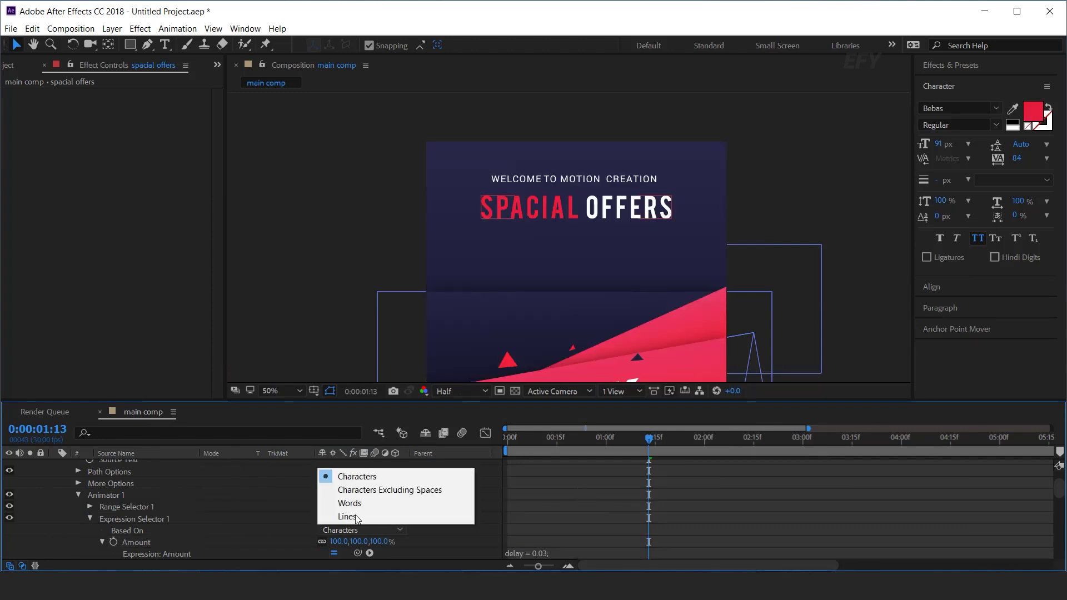
pyautogui.click(355, 503)
pyautogui.moveTo(559, 440); pyautogui.dragTo(505, 449)
pyautogui.press('space')
pyautogui.press('space')
pyautogui.press('space')
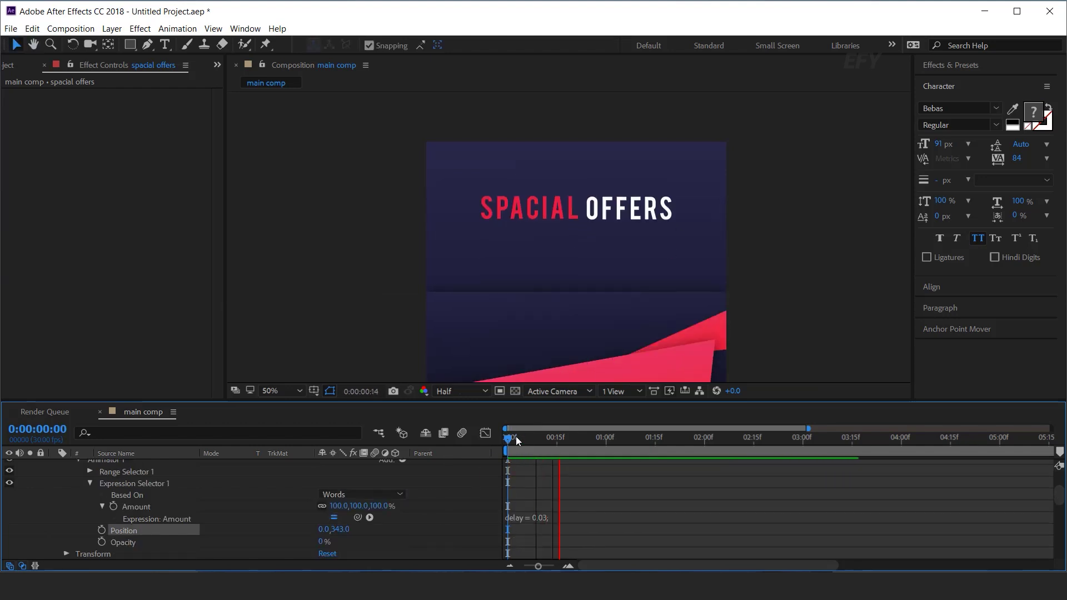
# Collapse the spacial offers layer, shift it to start at about frame 20, and preview the whole composition
pyautogui.scroll(2, 58, 510)
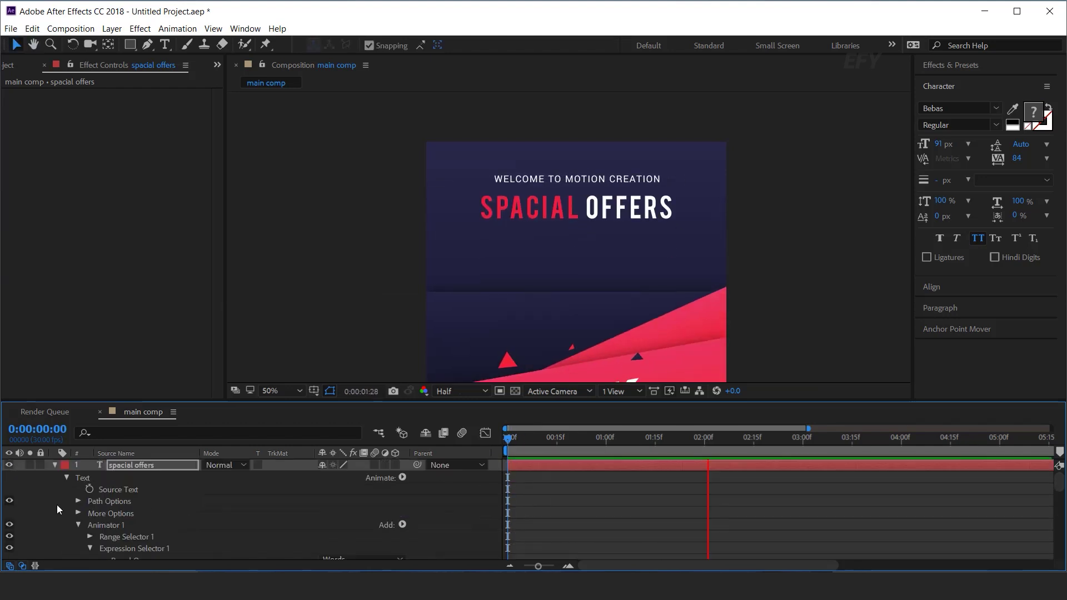
pyautogui.click(55, 465)
pyautogui.click(542, 441)
pyautogui.moveTo(566, 468); pyautogui.dragTo(631, 468)
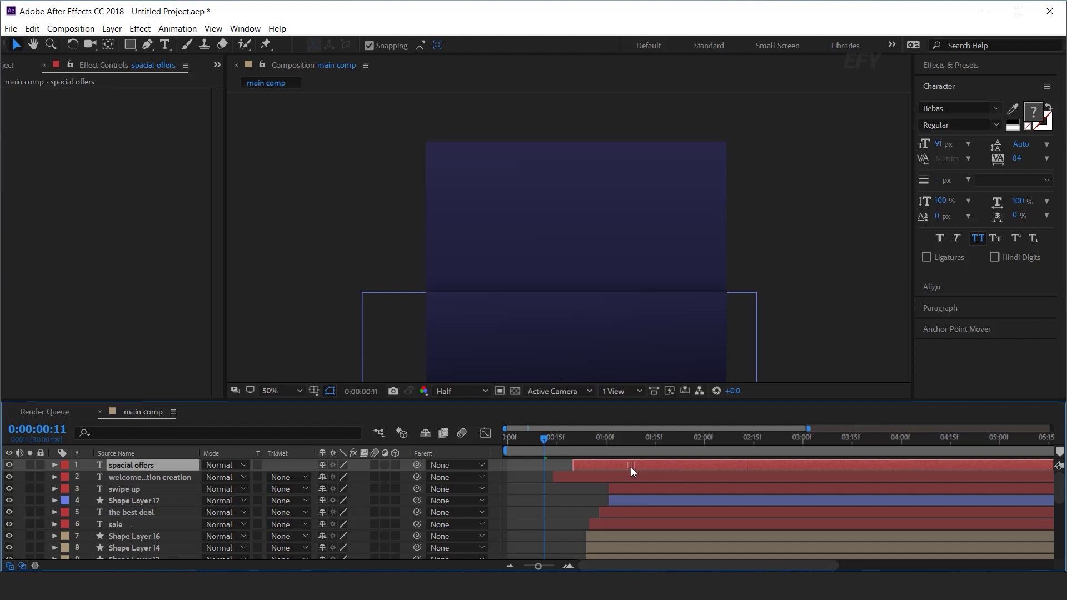
pyautogui.press('space')
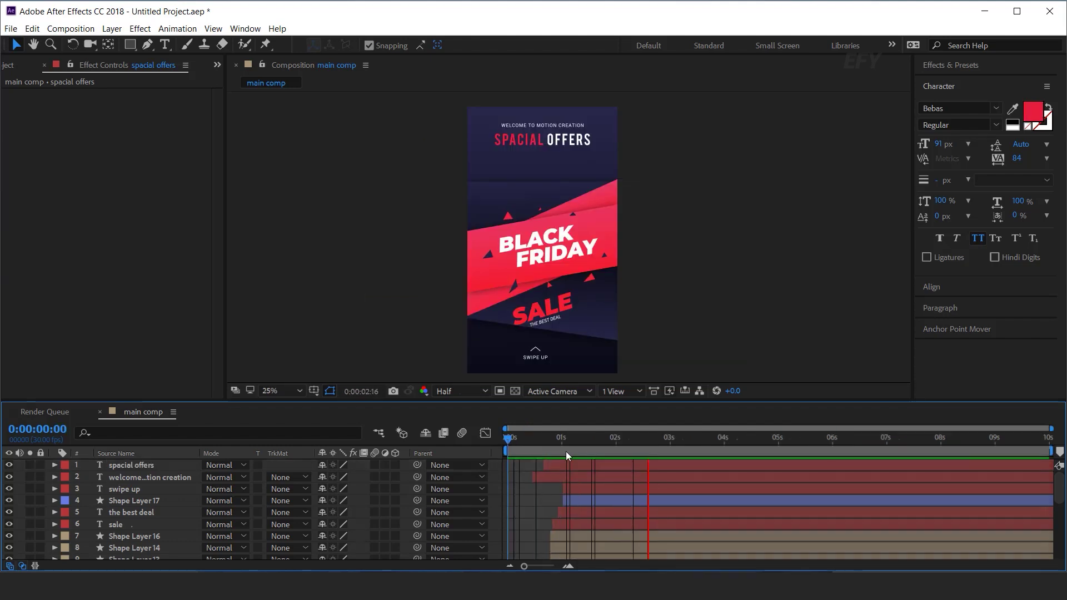
# Shift the welcome to motion creation and spacial offers layers earlier together, starting the welcome layer at about frame 5, and preview the timing
pyautogui.click(541, 440)
pyautogui.press('space')
pyautogui.click(549, 441)
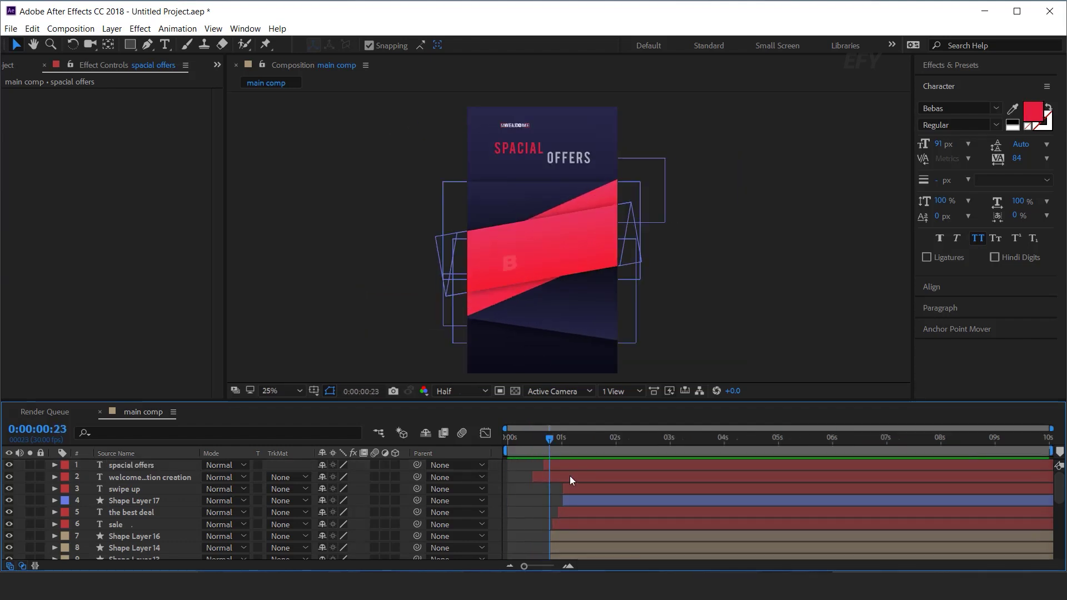
pyautogui.click(582, 477)
pyautogui.keyDown('shift'); pyautogui.click(598, 469); pyautogui.keyUp('shift')
pyautogui.moveTo(629, 481); pyautogui.dragTo(623, 481)
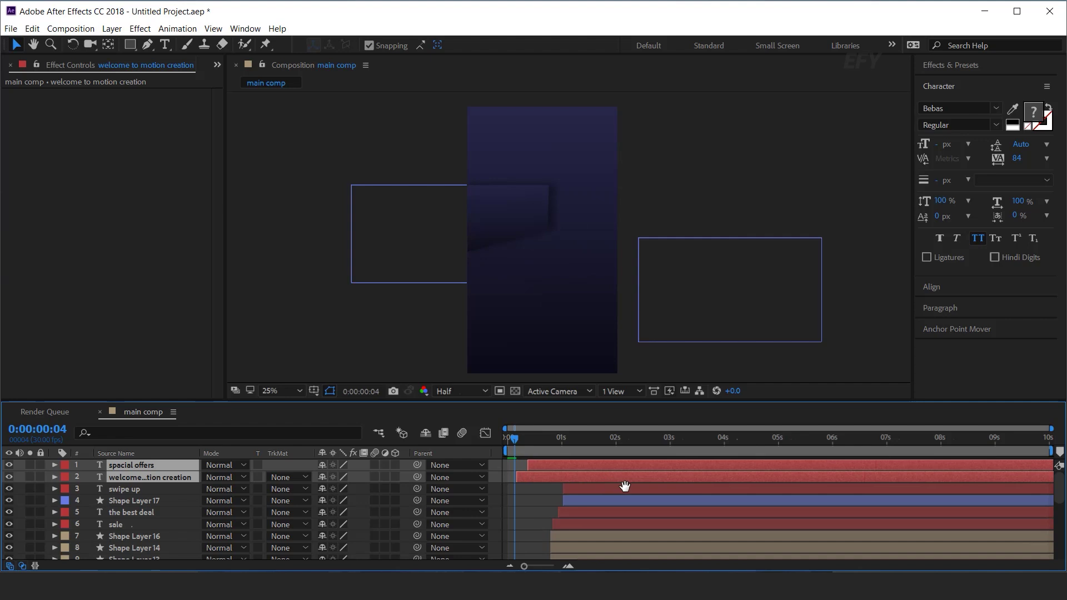
pyautogui.press('space')
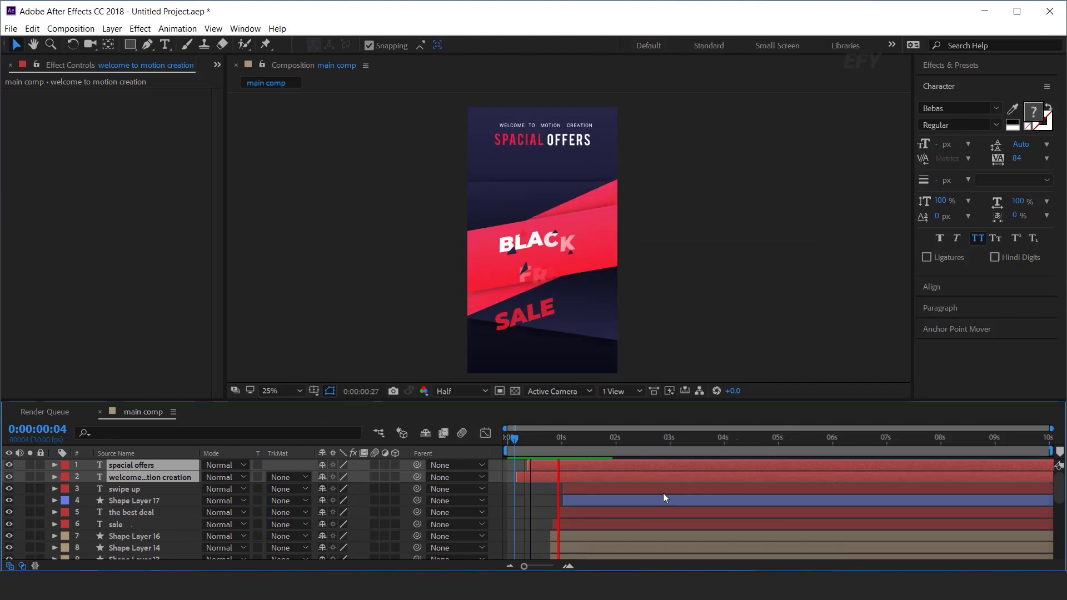
# Preview the whole composition from the first frame, and maximize the composition view to fill the window
pyautogui.click(503, 441)
pyautogui.press('space')
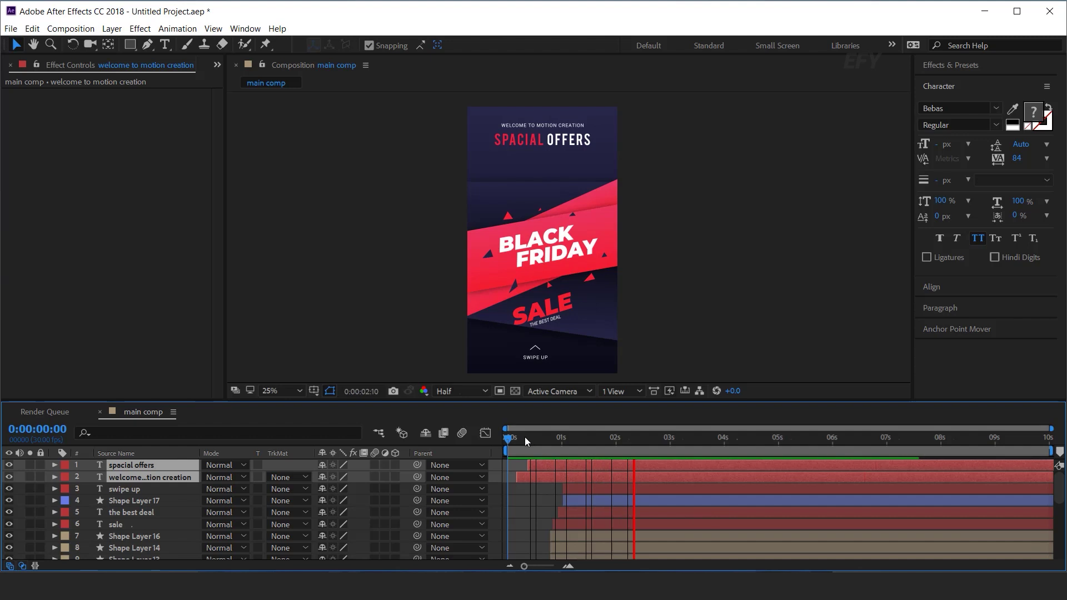
pyautogui.press('space')
pyautogui.press('space')
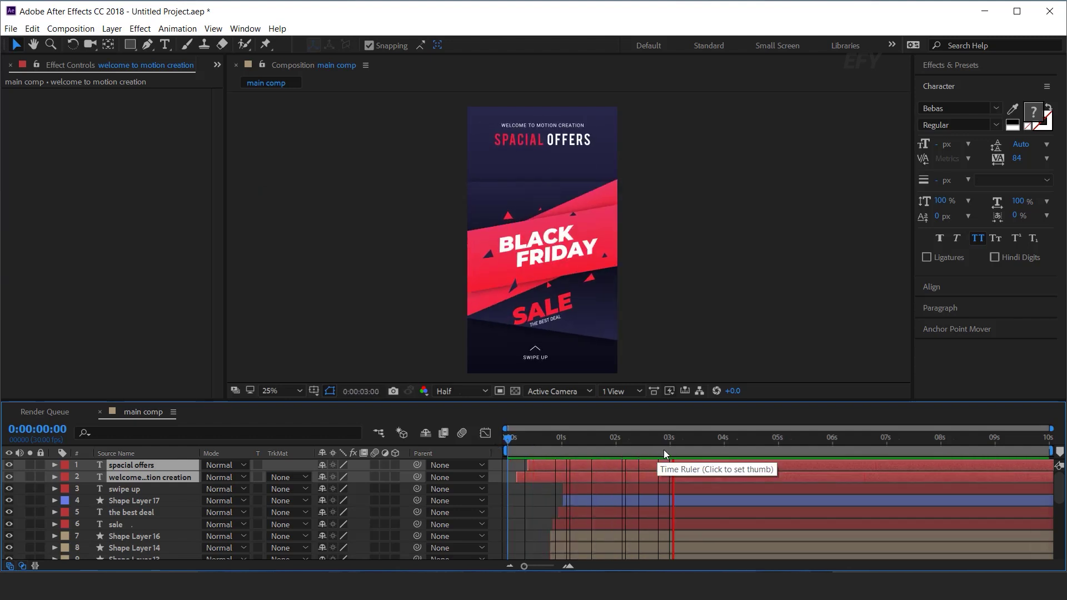
pyautogui.press('`')
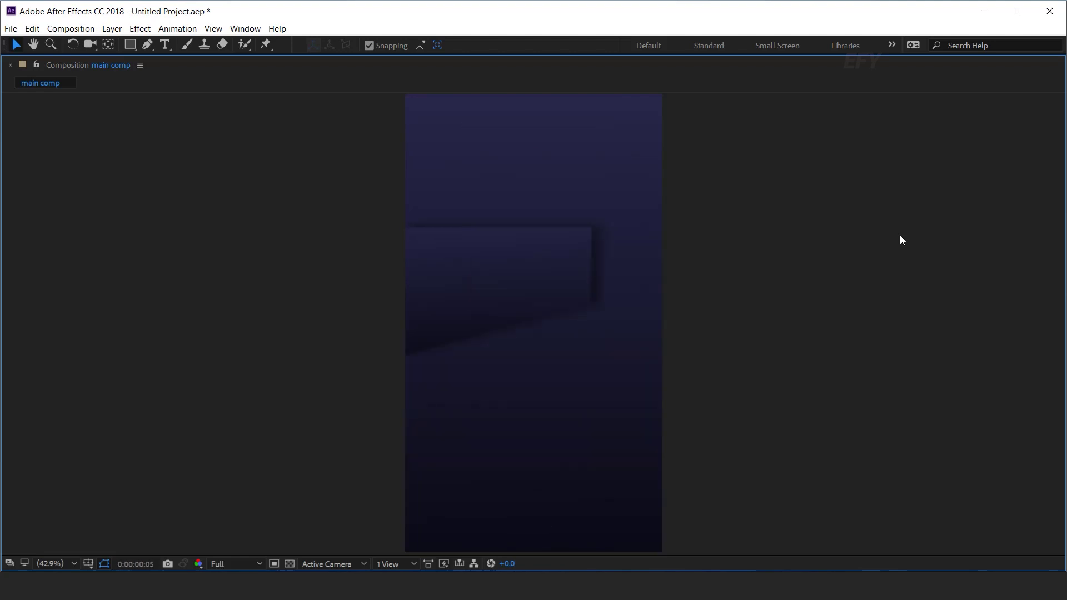